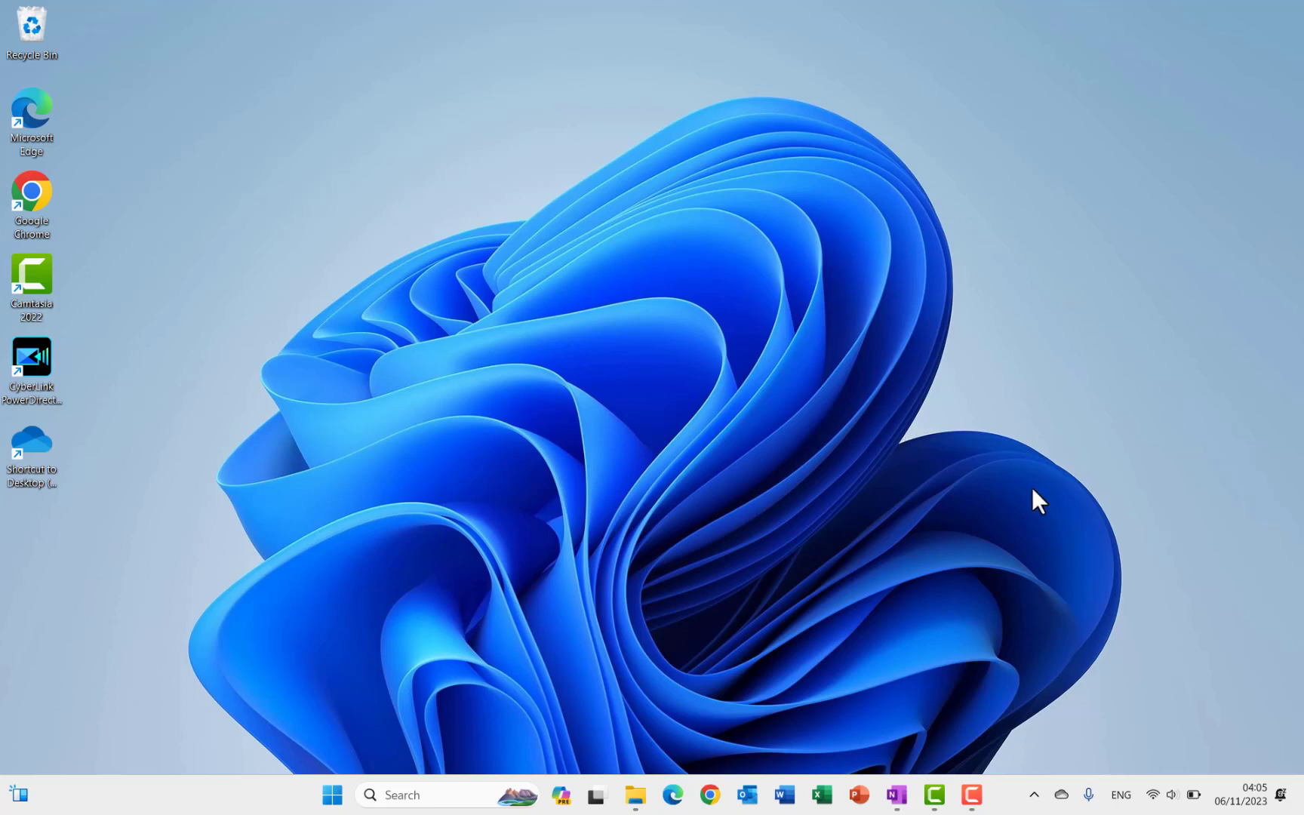
- Browse the alphabetical list of all installed apps in the Start menu
click(326, 799)
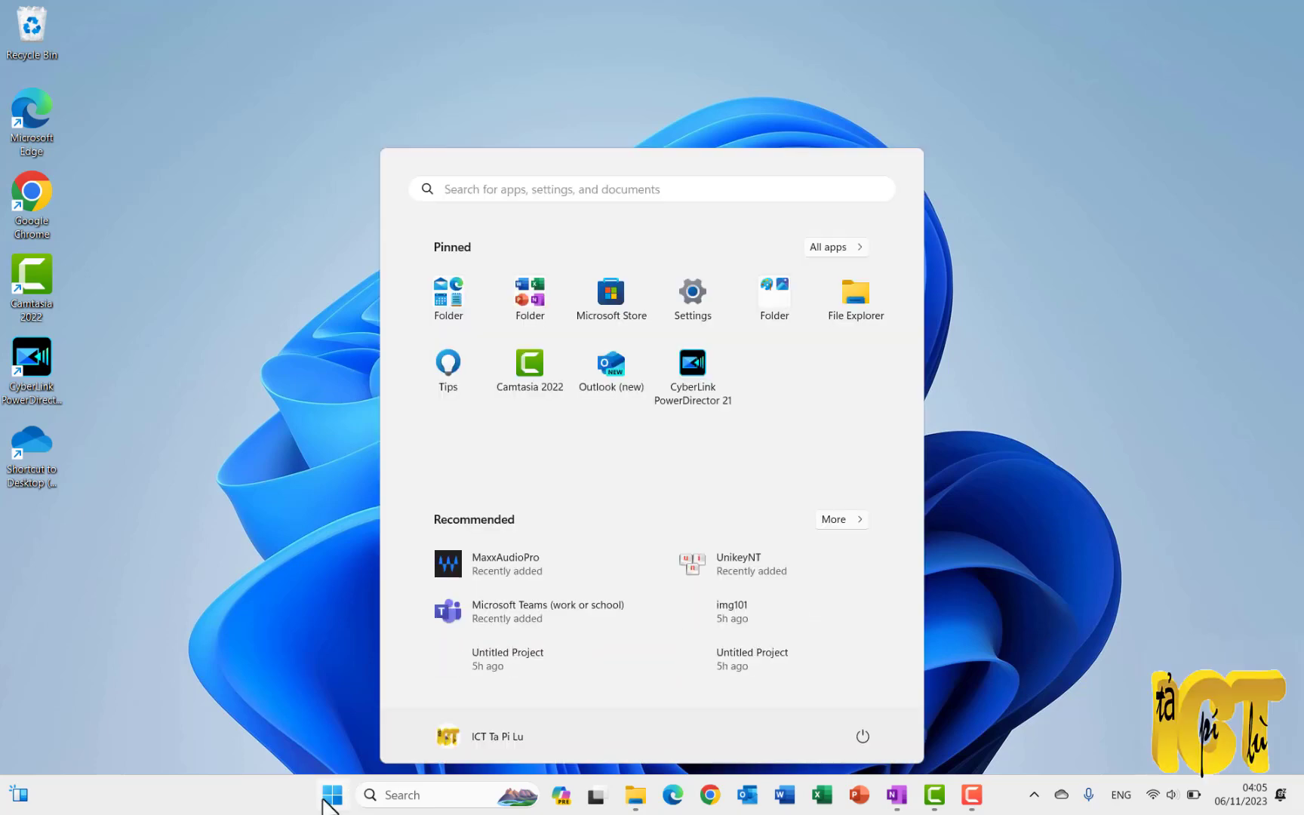
click(823, 247)
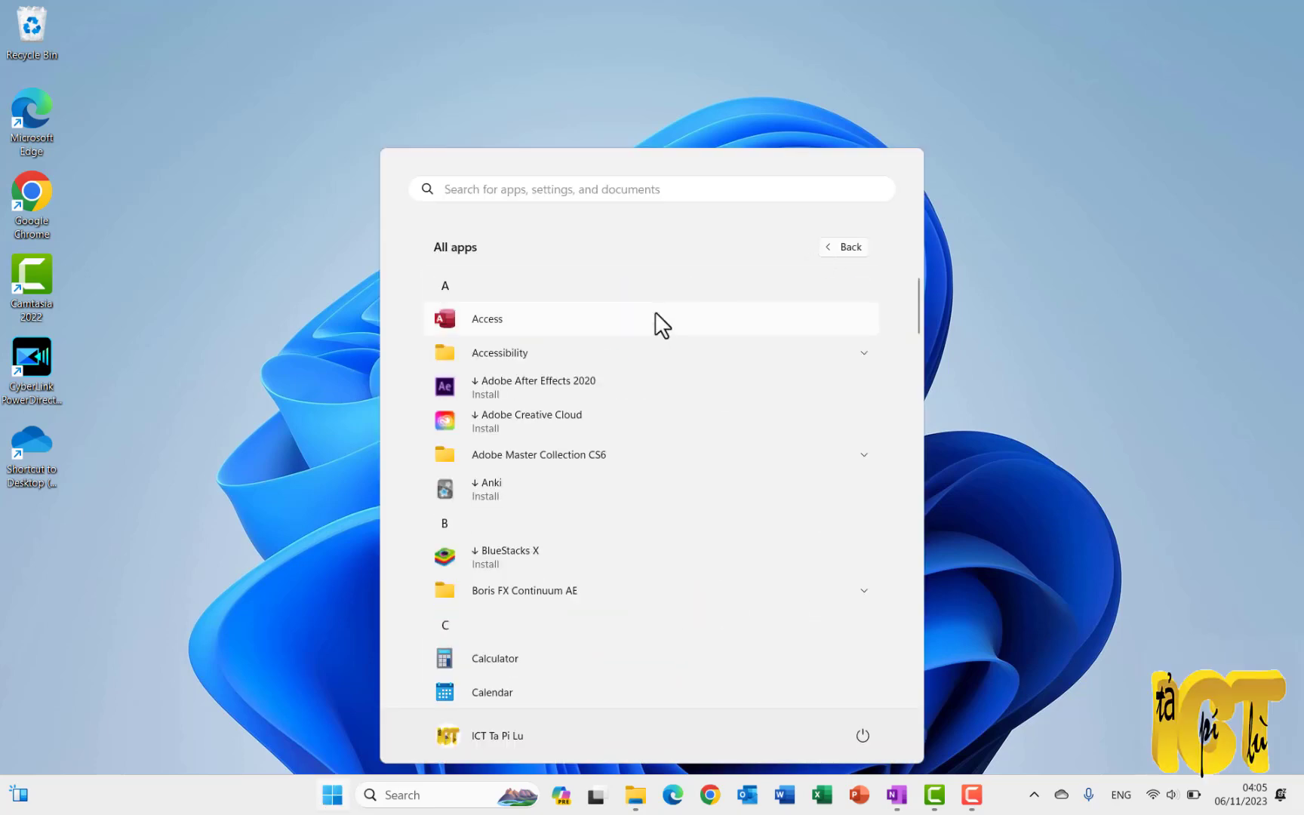
scroll(696, 498, down, 8)
scroll(713, 528, up, 3)
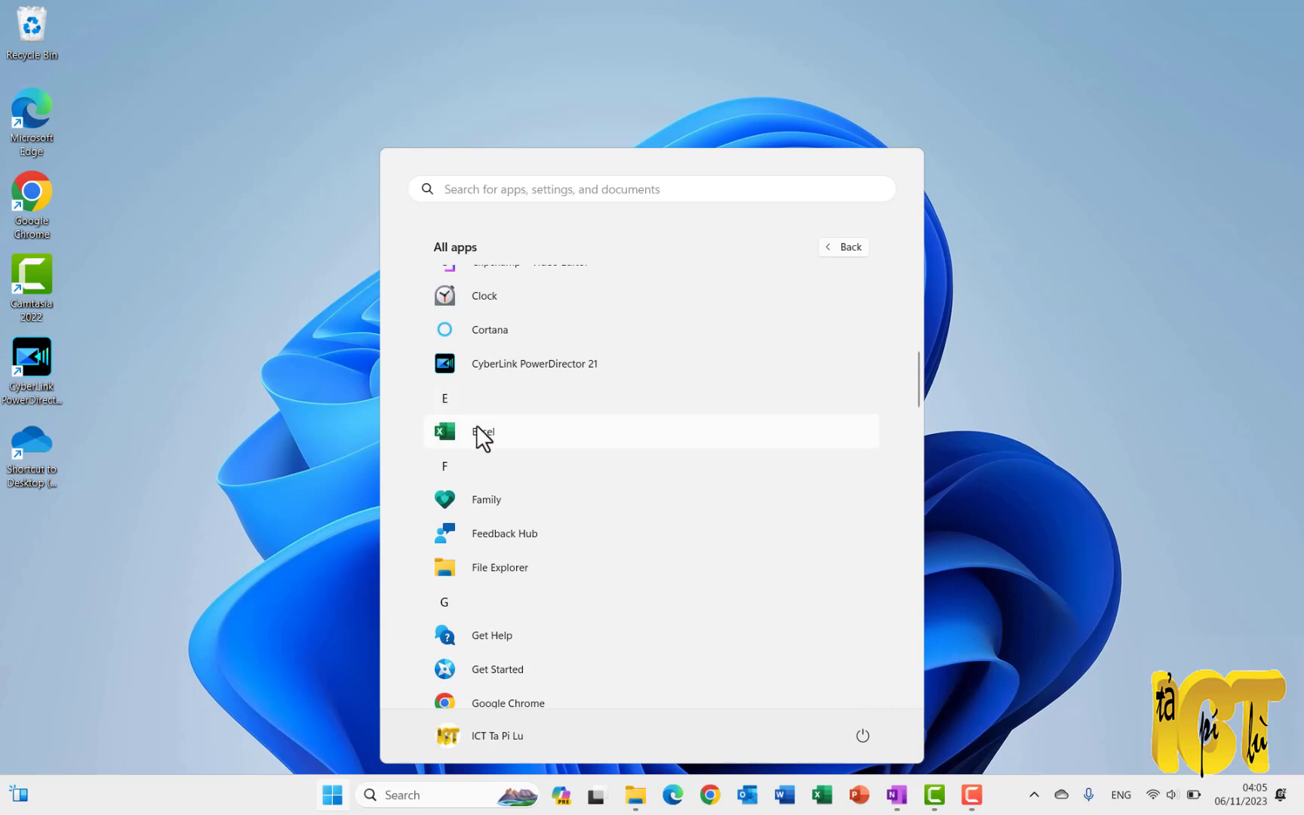
scroll(510, 442, up, 2)
scroll(519, 485, down, 5)
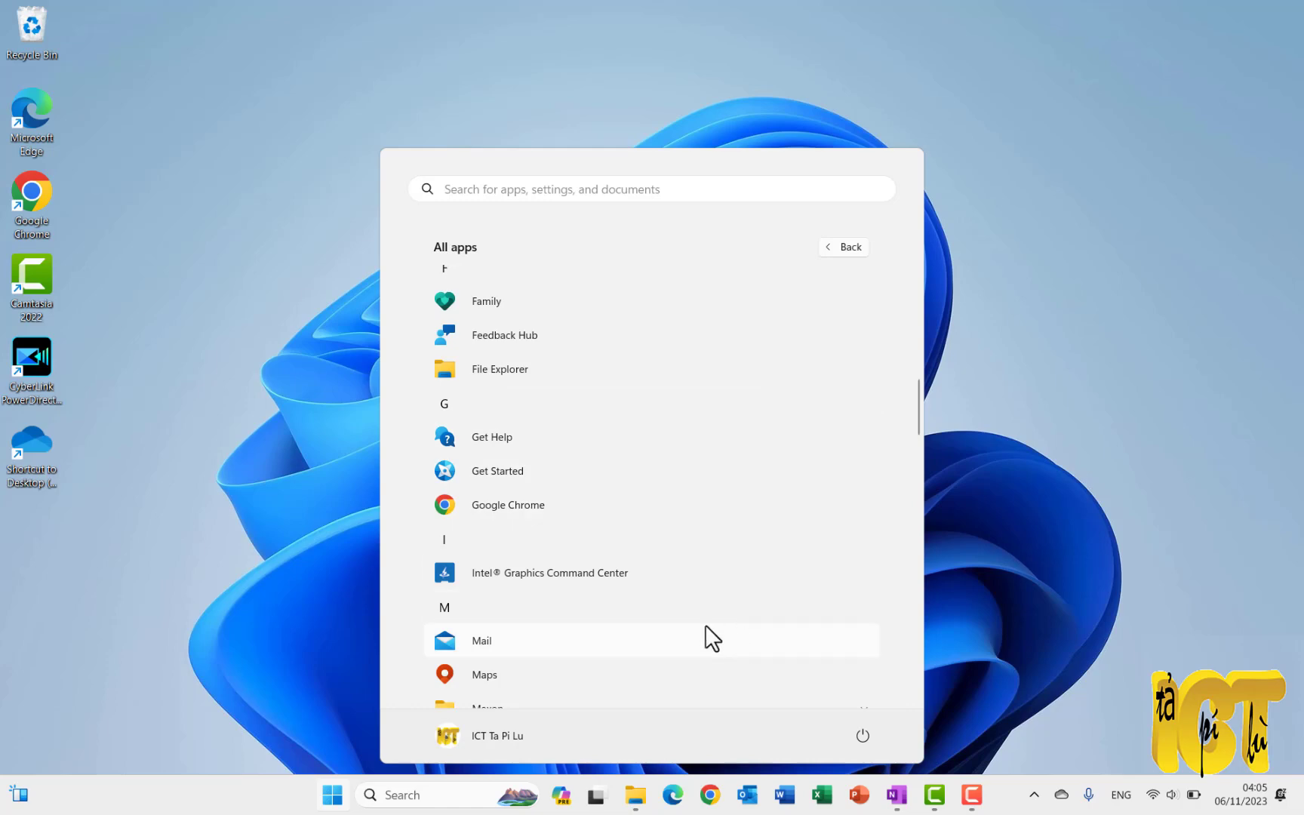
- Search Windows for "word" and dismiss the search results
click(557, 190)
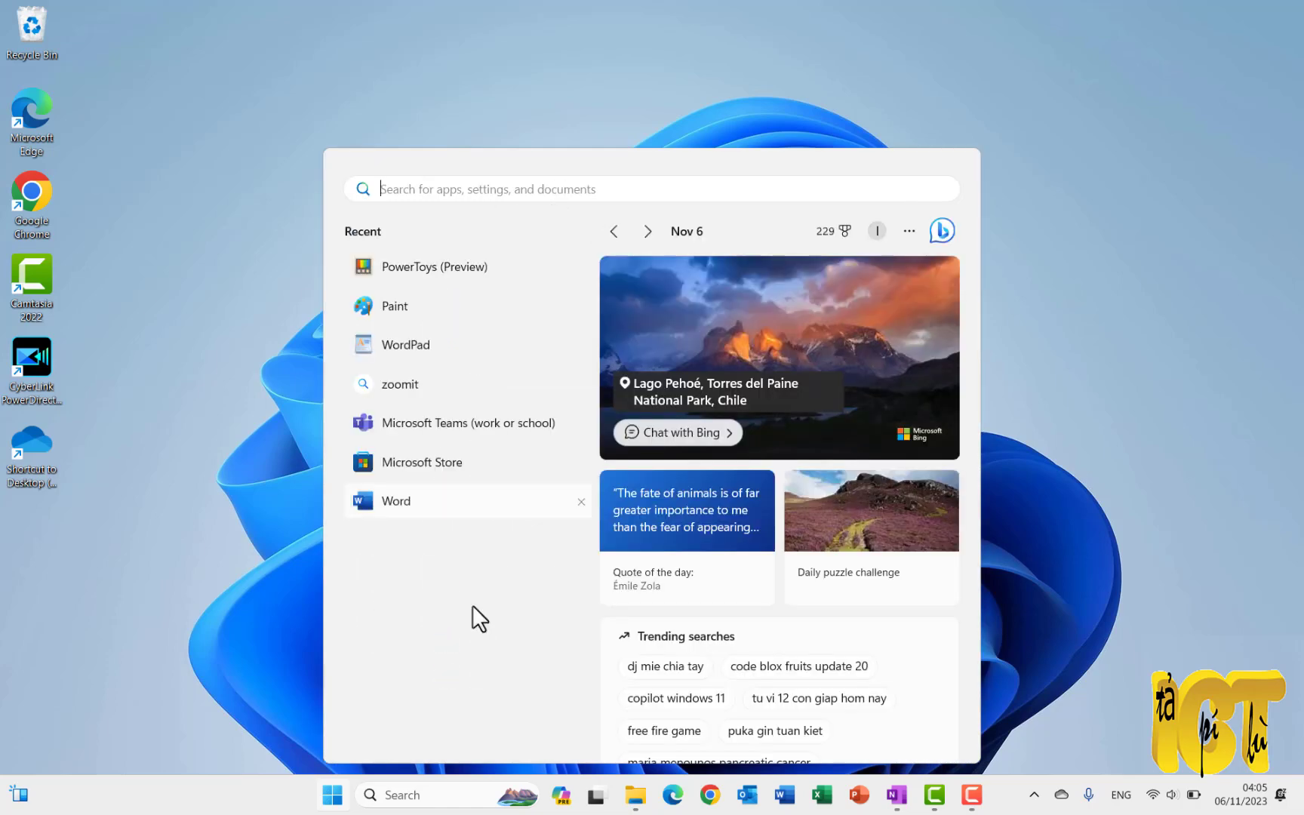
click(421, 794)
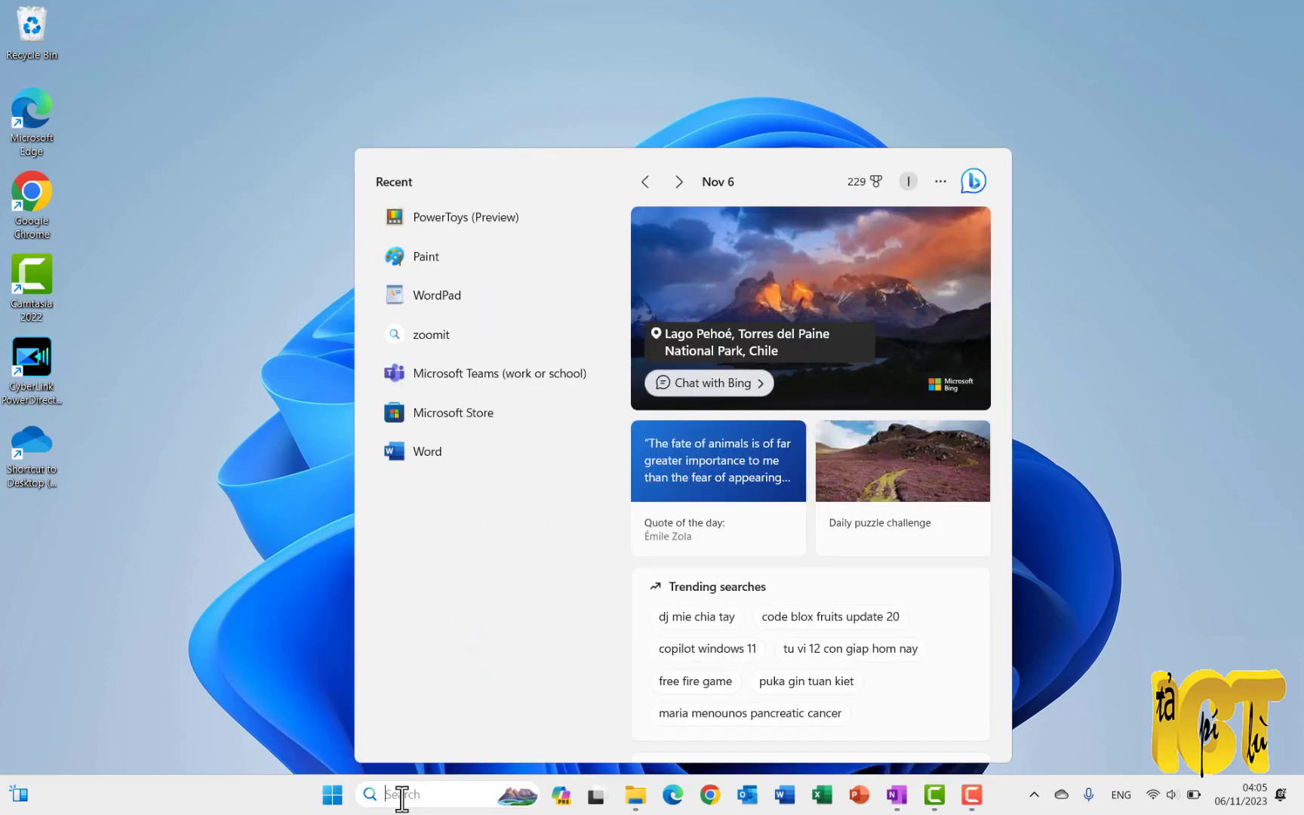
text(word)
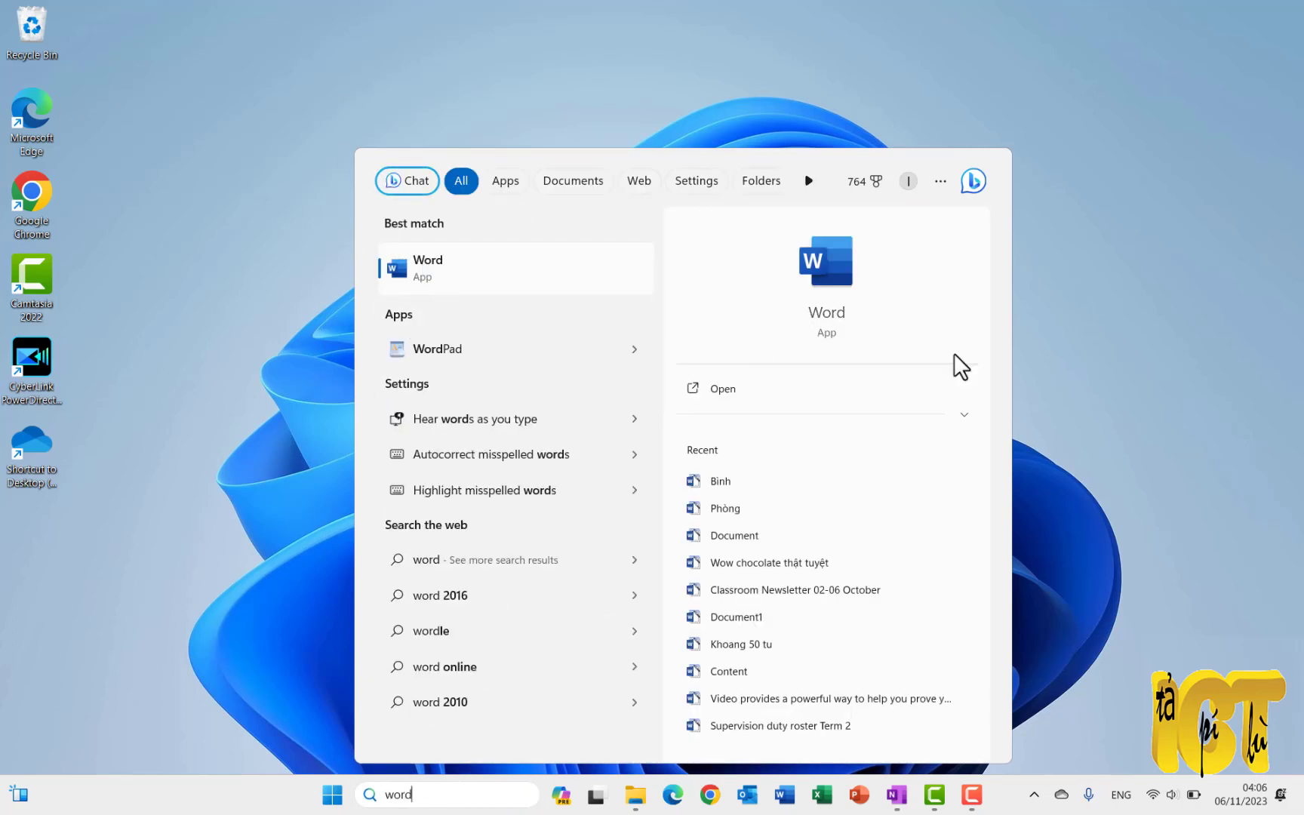
click(1194, 361)
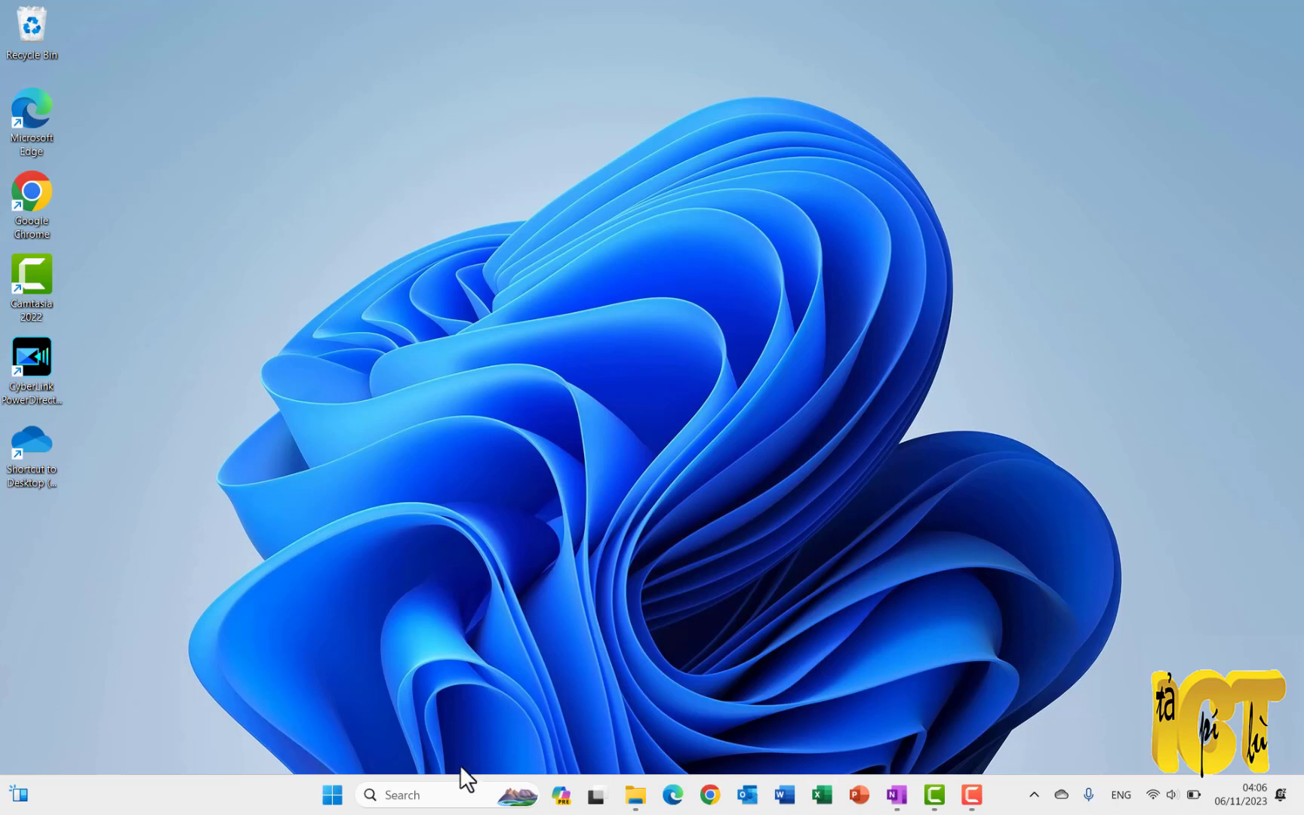
- Search the Start menu for "pow" and pin PowerToys (Preview) to the taskbar
click(332, 798)
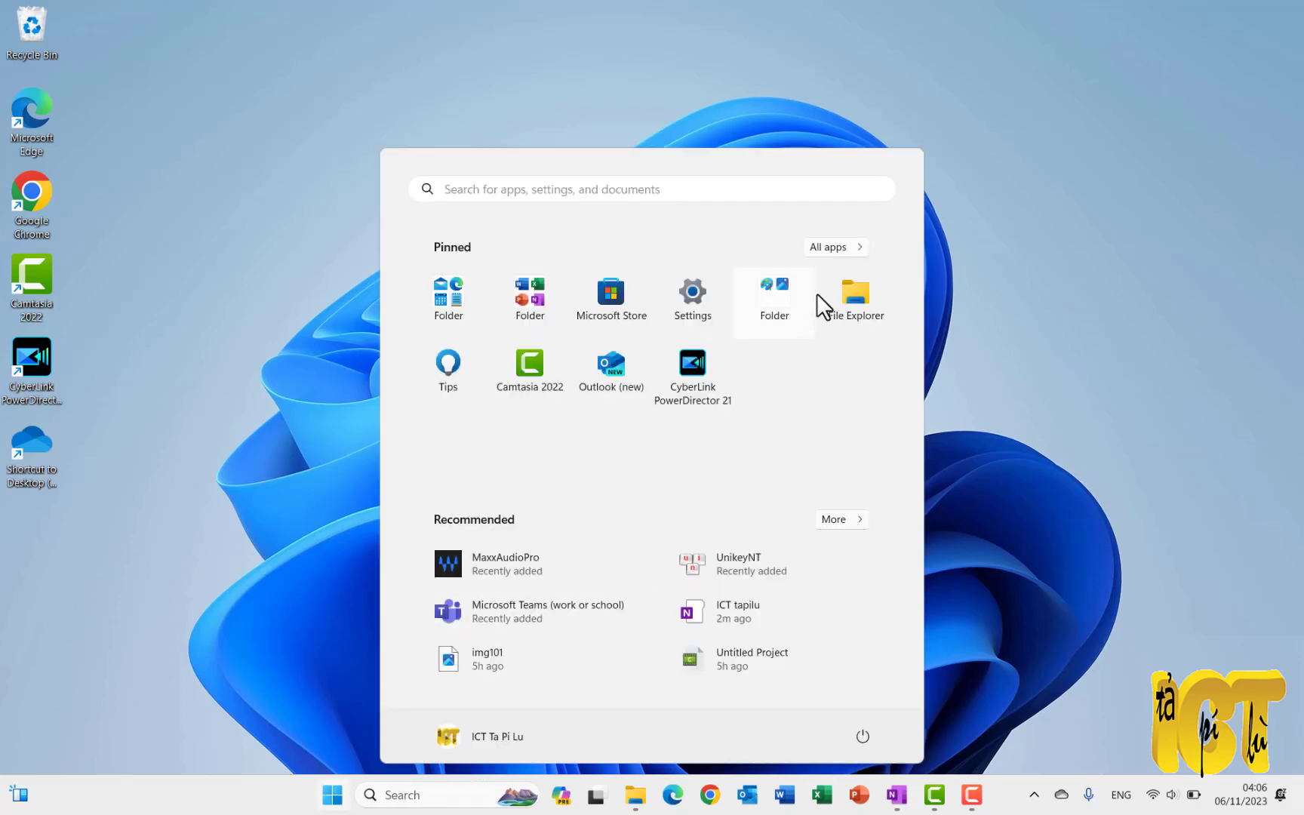
click(572, 190)
text(pow)
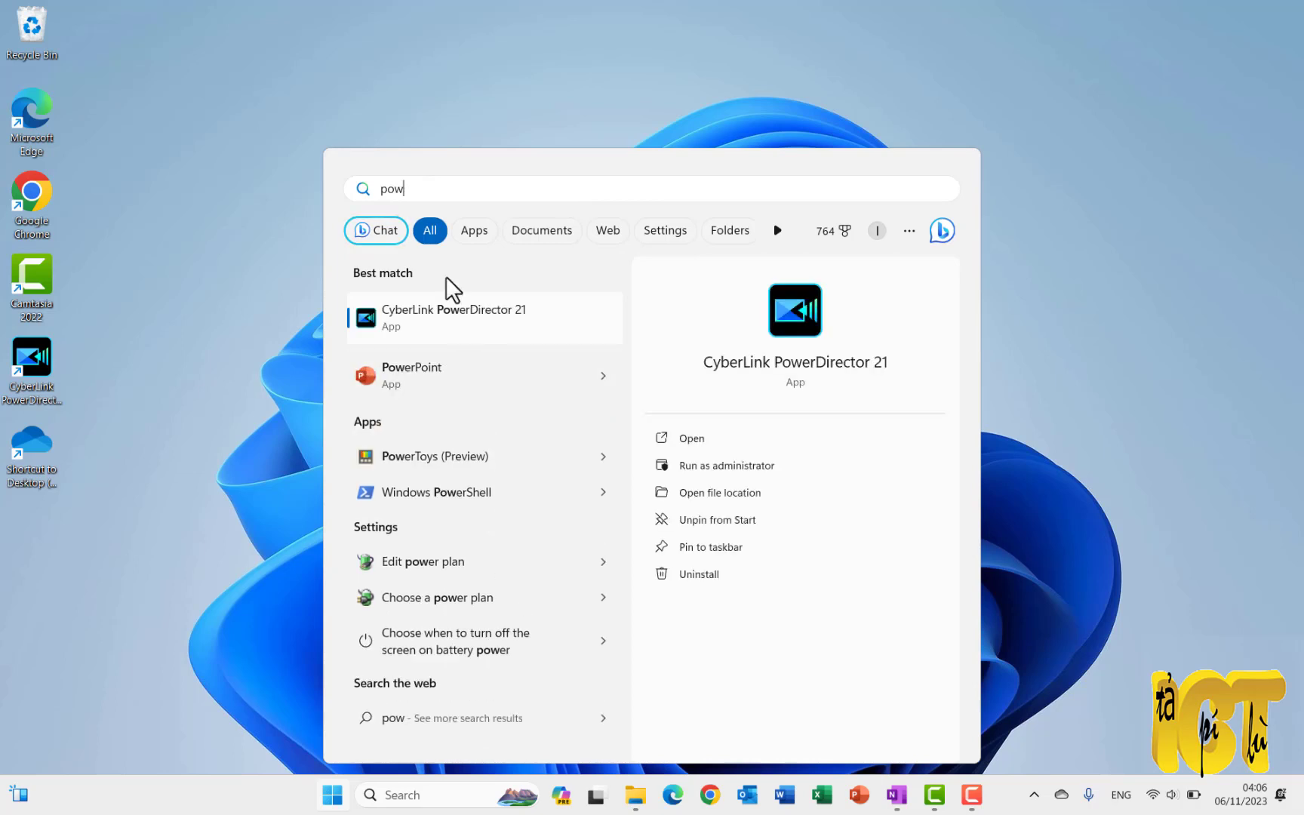
right_click(413, 466)
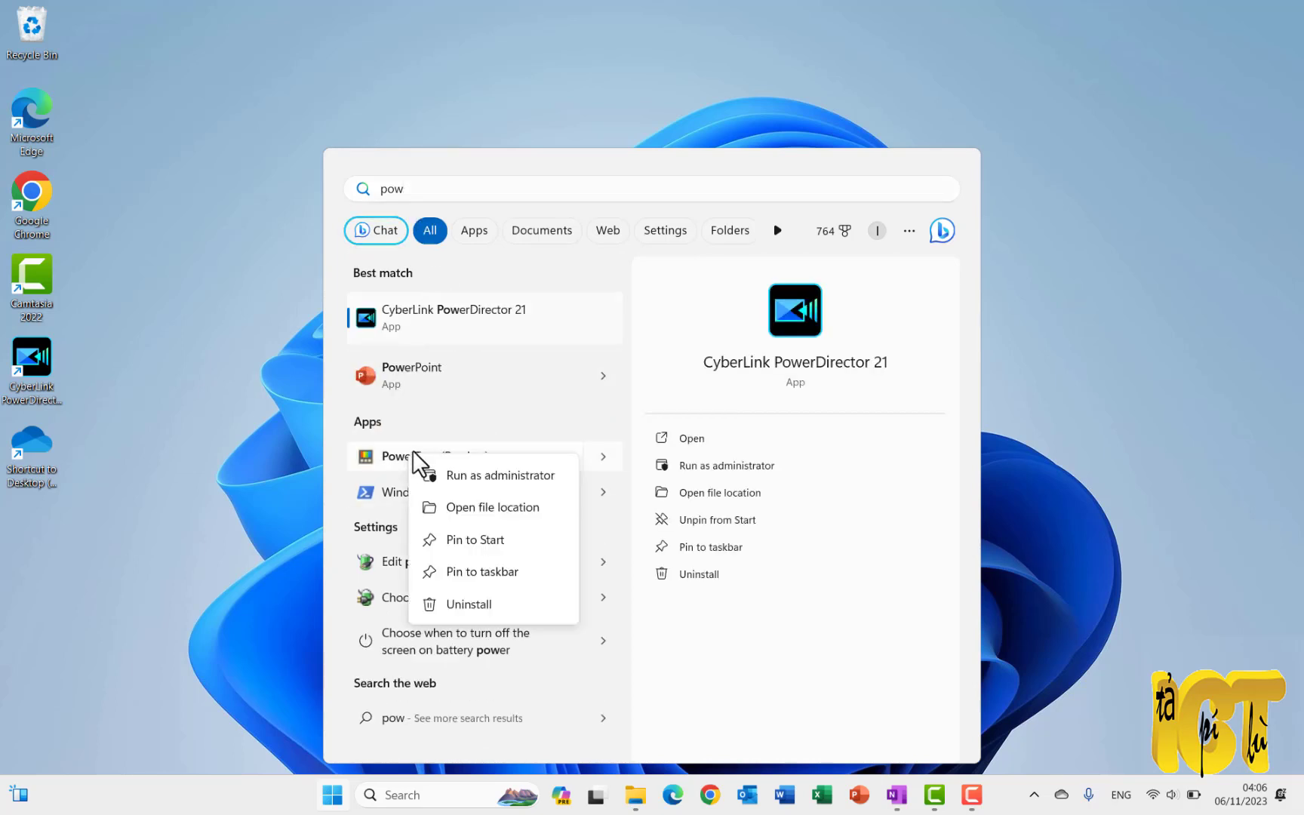
click(501, 573)
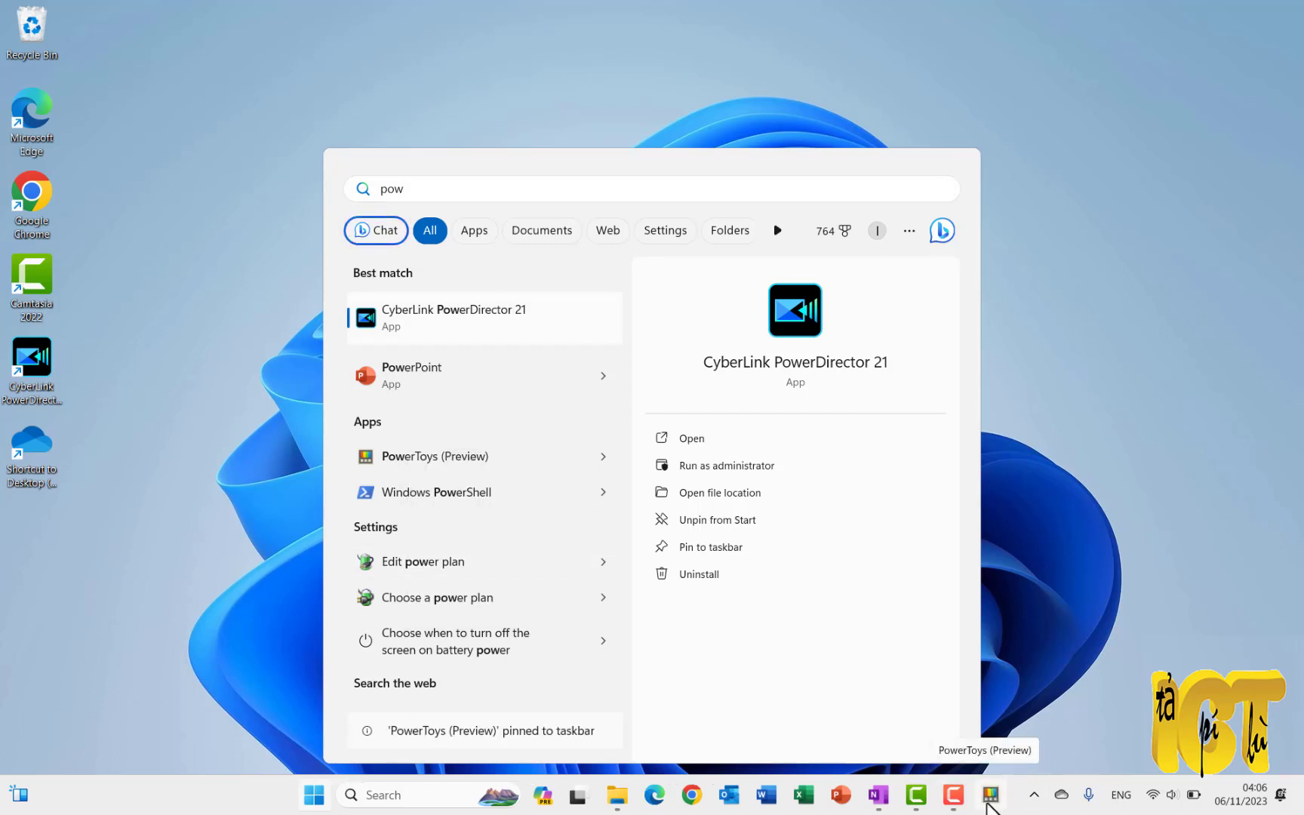
click(1133, 457)
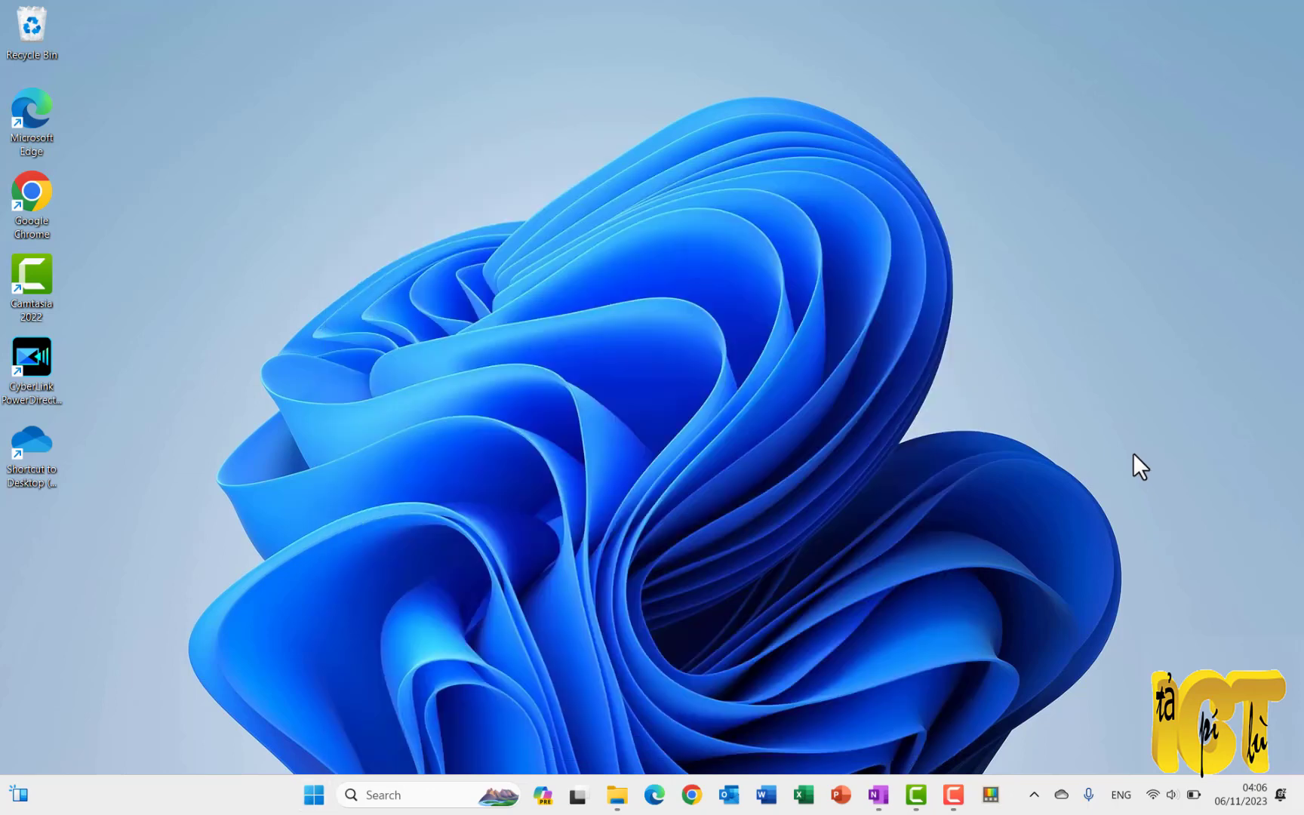
- Unpin PowerToys (Preview) from the taskbar
right_click(991, 794)
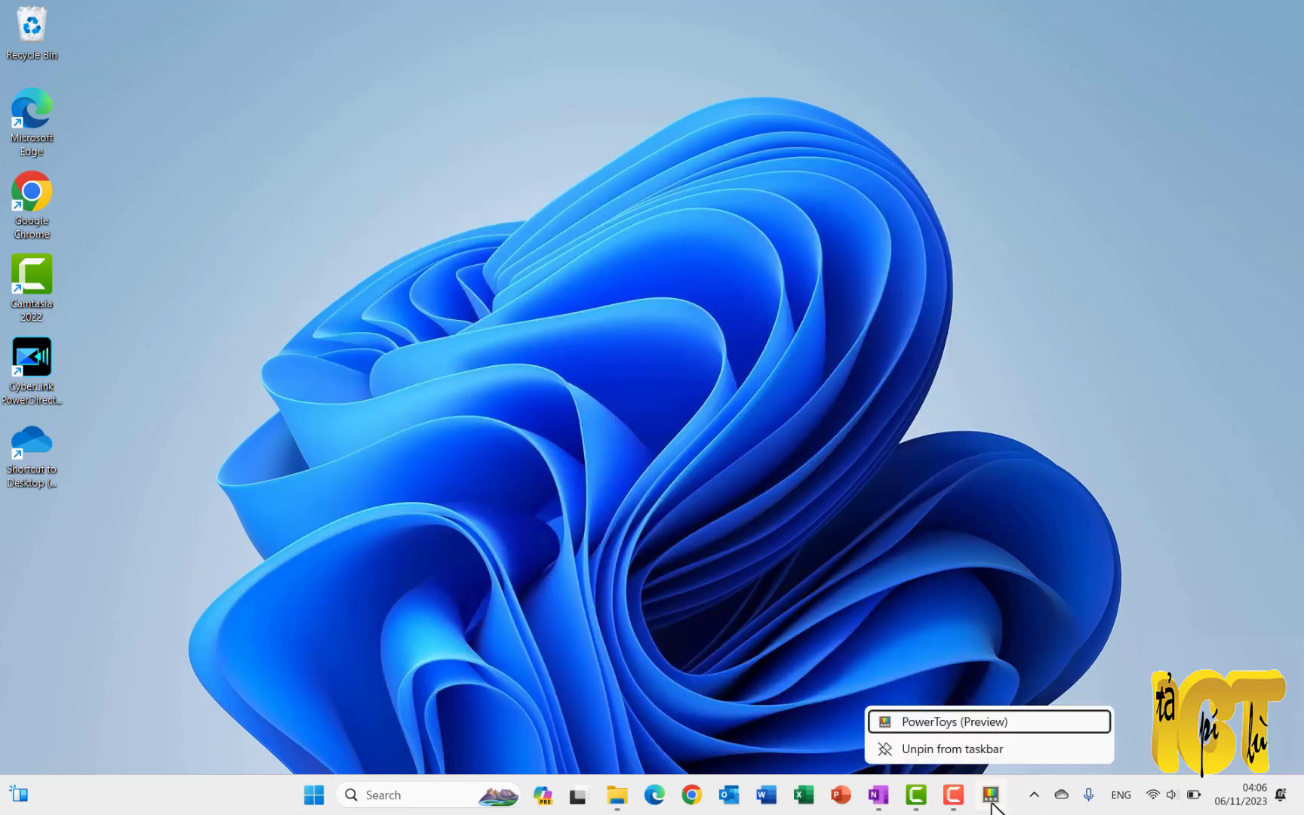
click(964, 748)
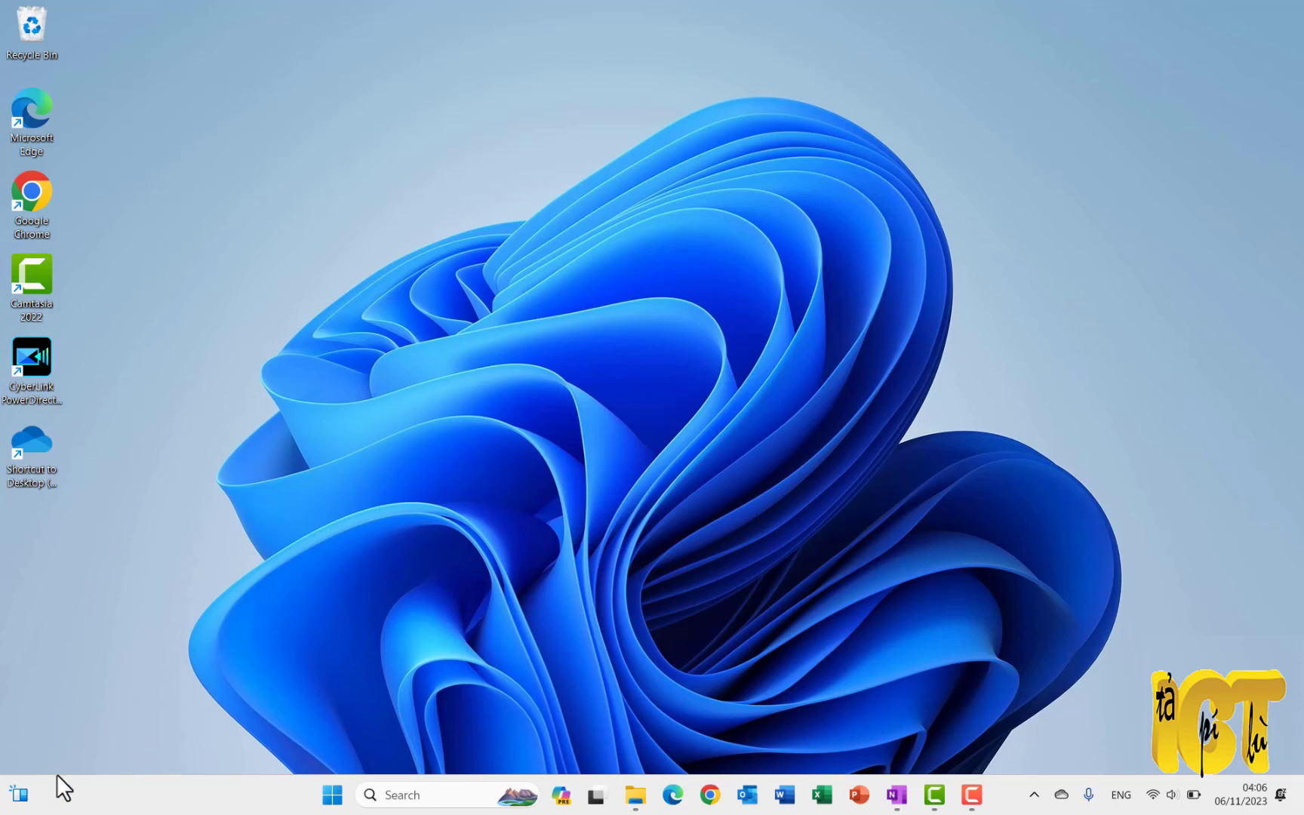
- Open the widgets board and look through its Discover news feed
click(19, 794)
scroll(582, 529, down, 10)
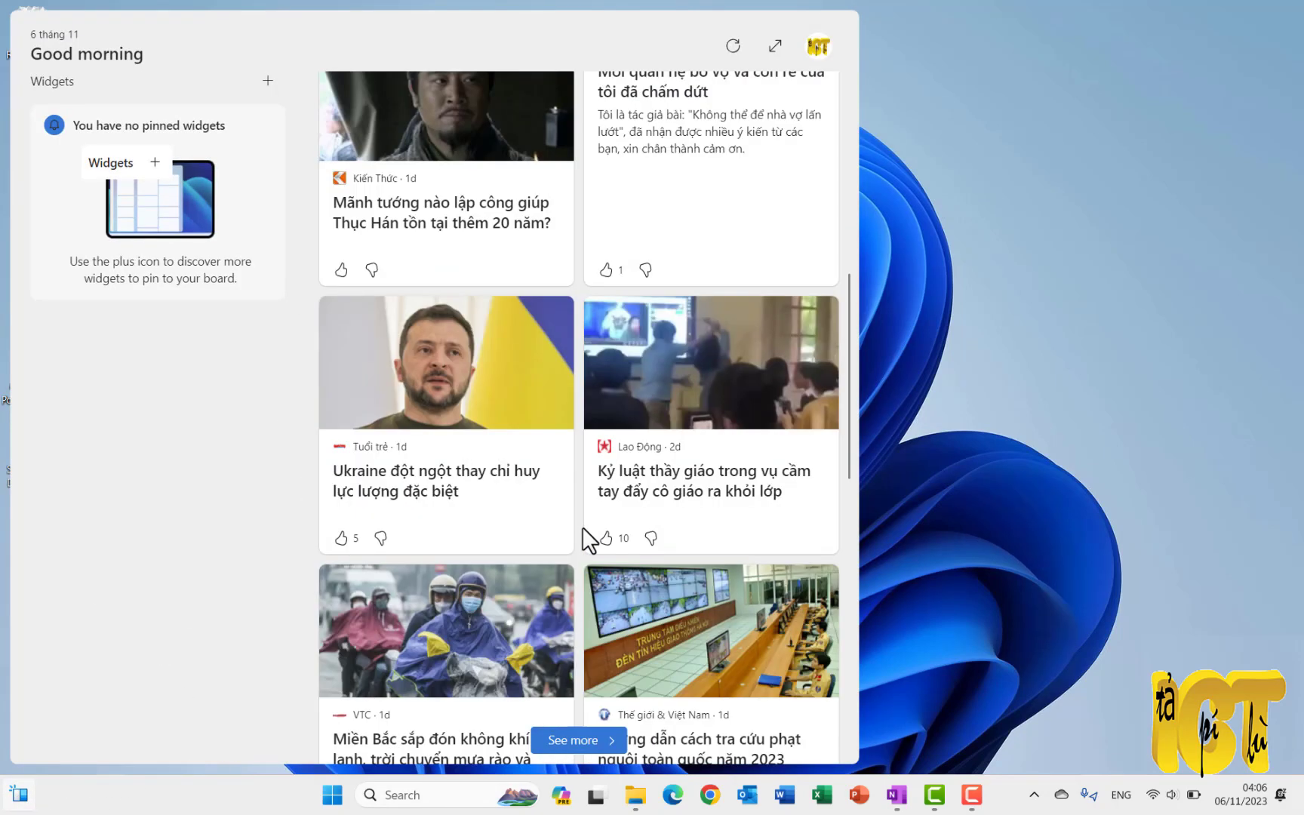
scroll(581, 529, up, 5)
scroll(583, 532, up, 6)
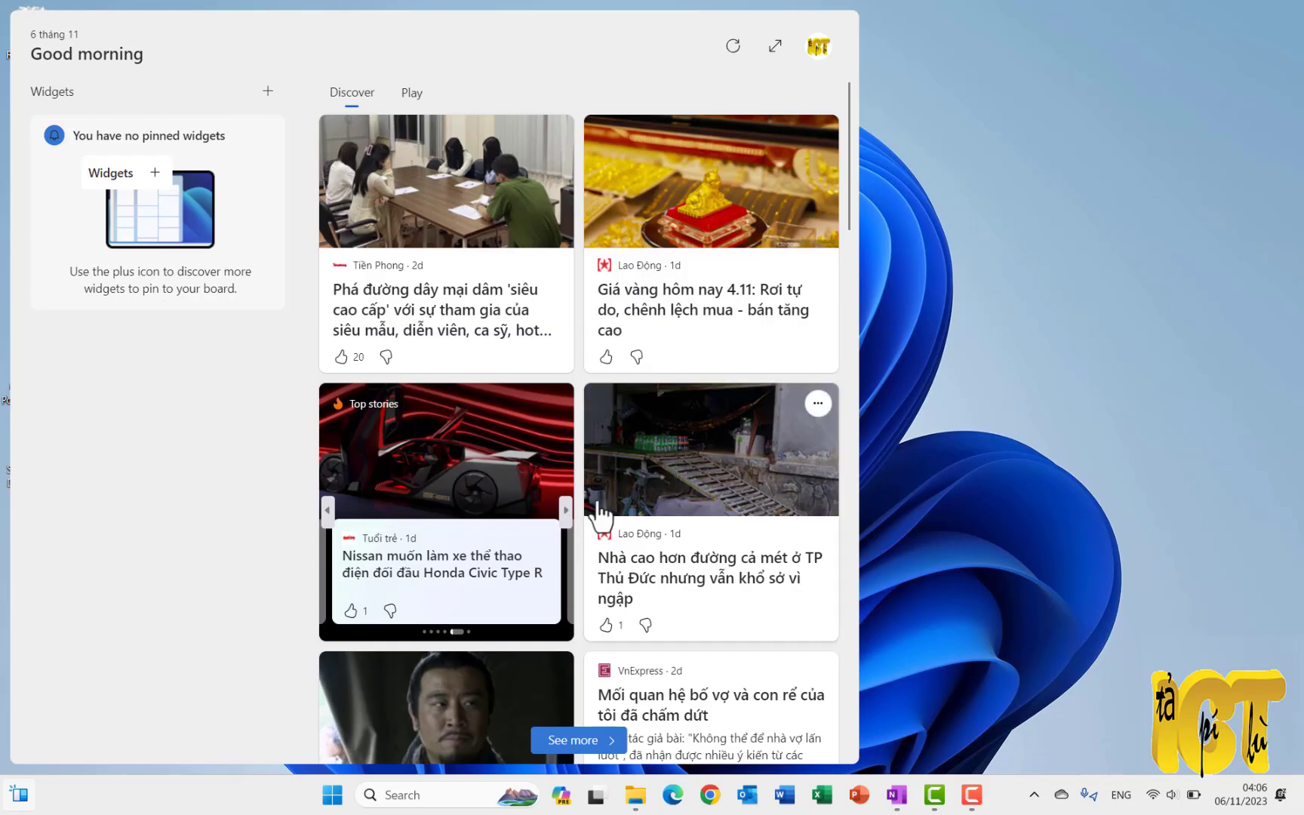
scroll(596, 521, down, 15)
scroll(619, 553, down, 6)
scroll(628, 538, up, 8)
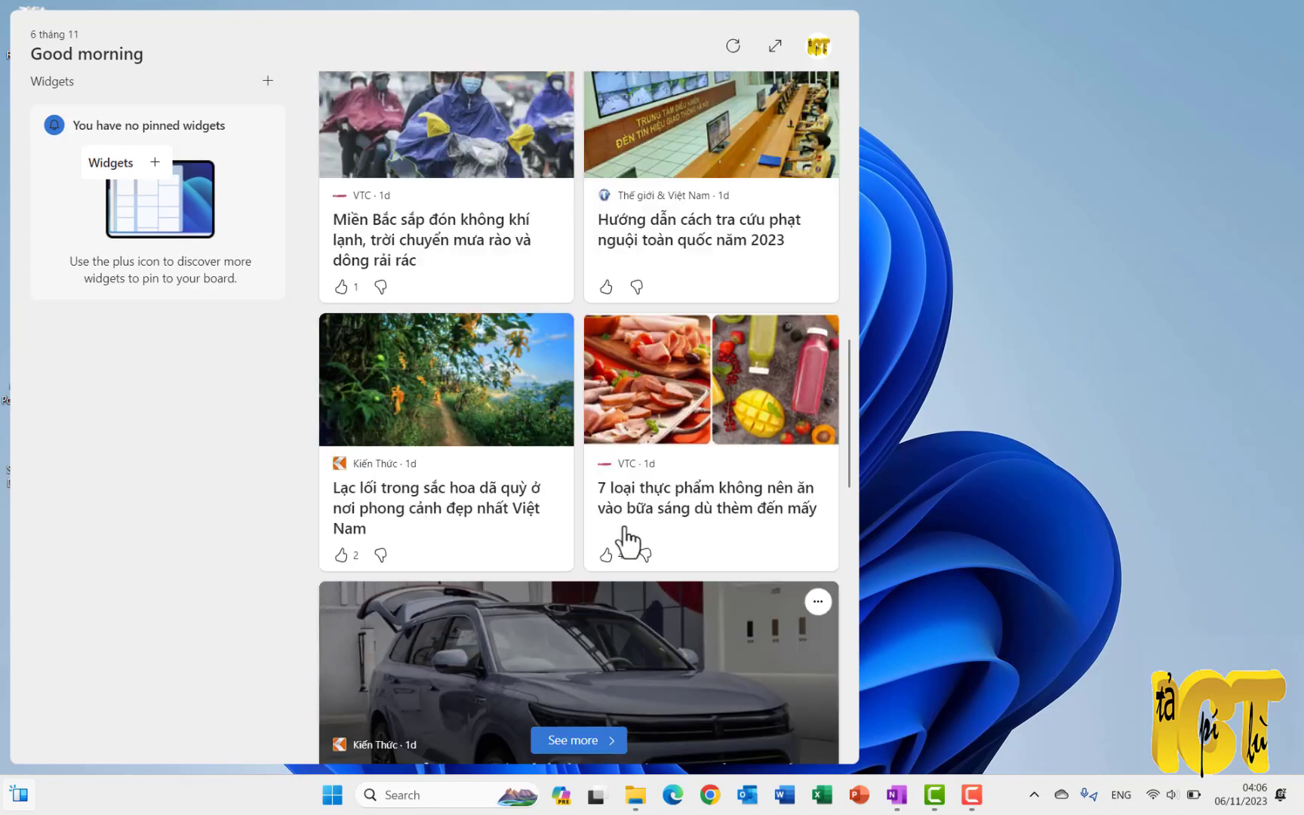
scroll(626, 490, up, 3)
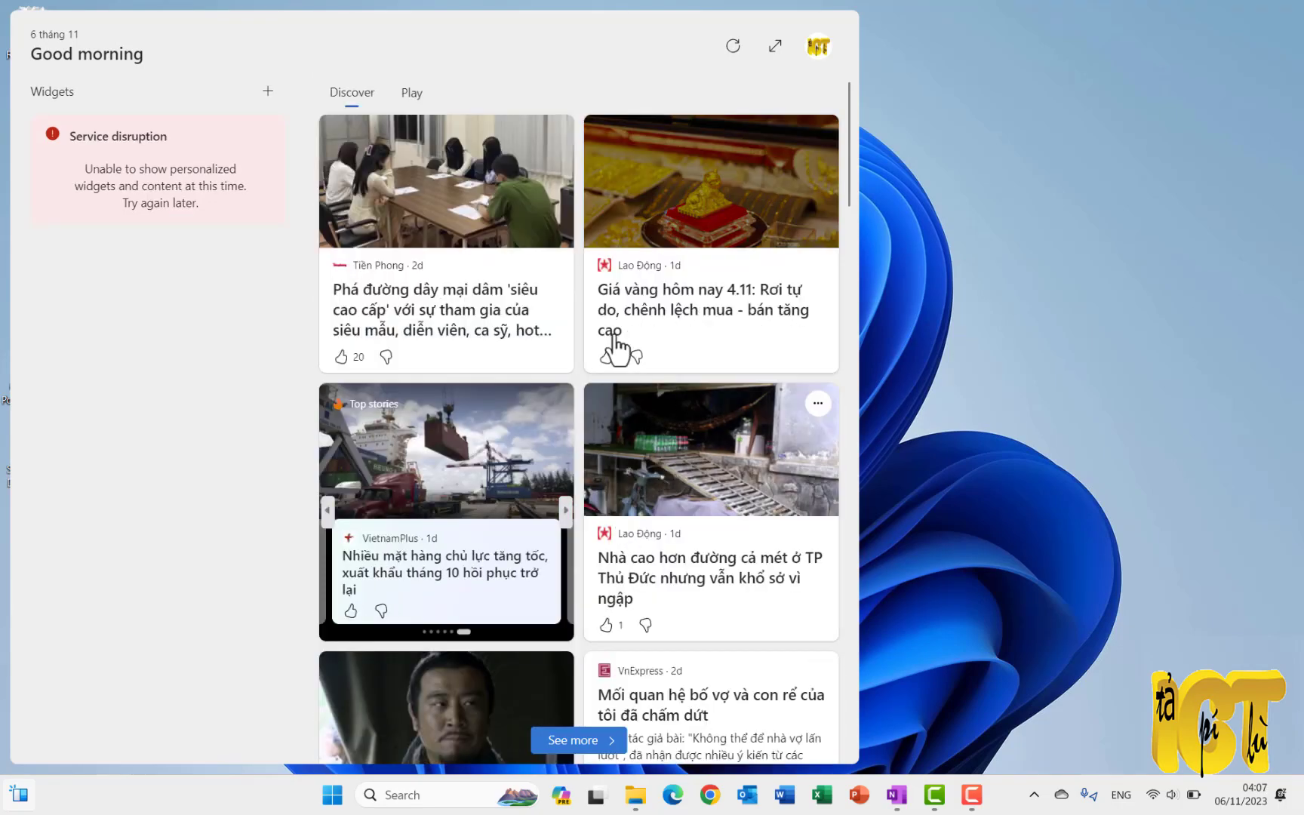
- Pin the To Do widget to the widgets board and close the board
click(268, 92)
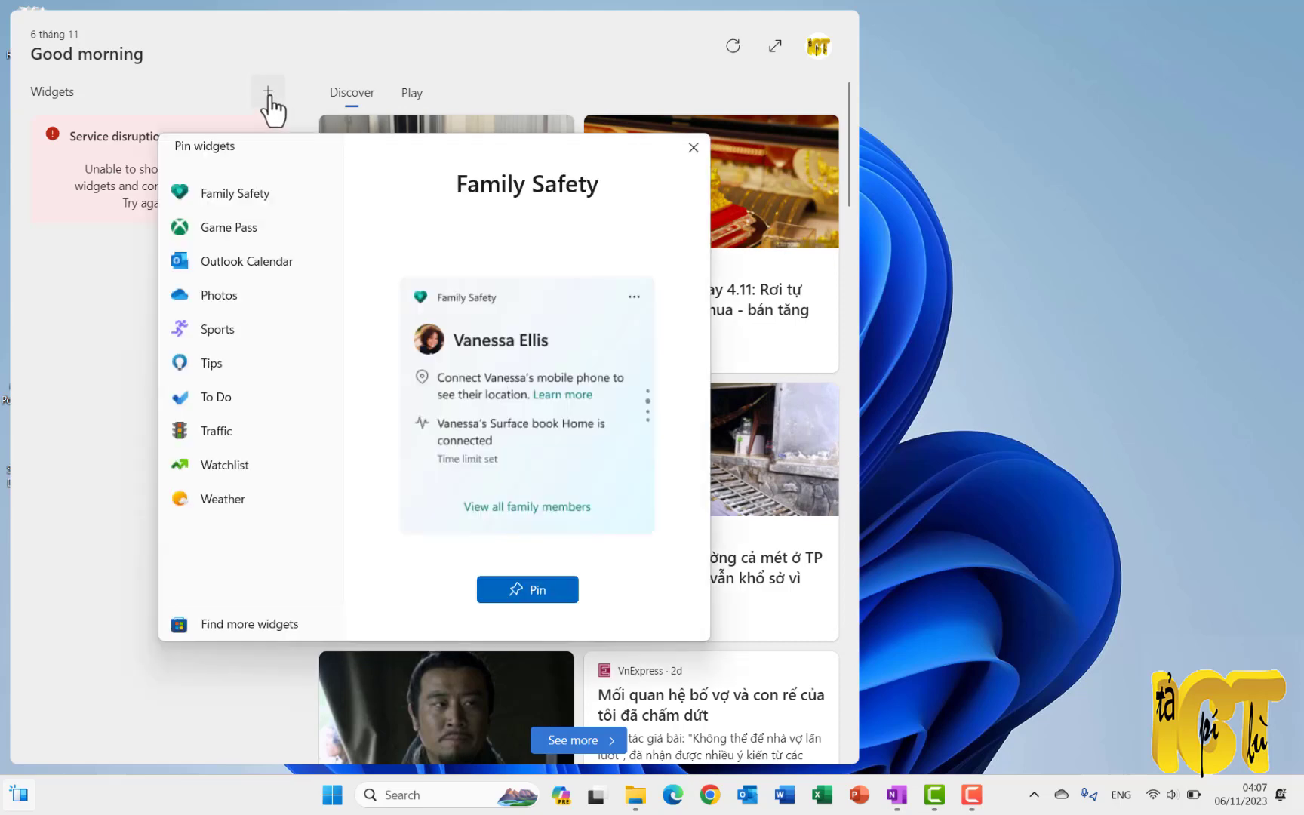
click(219, 400)
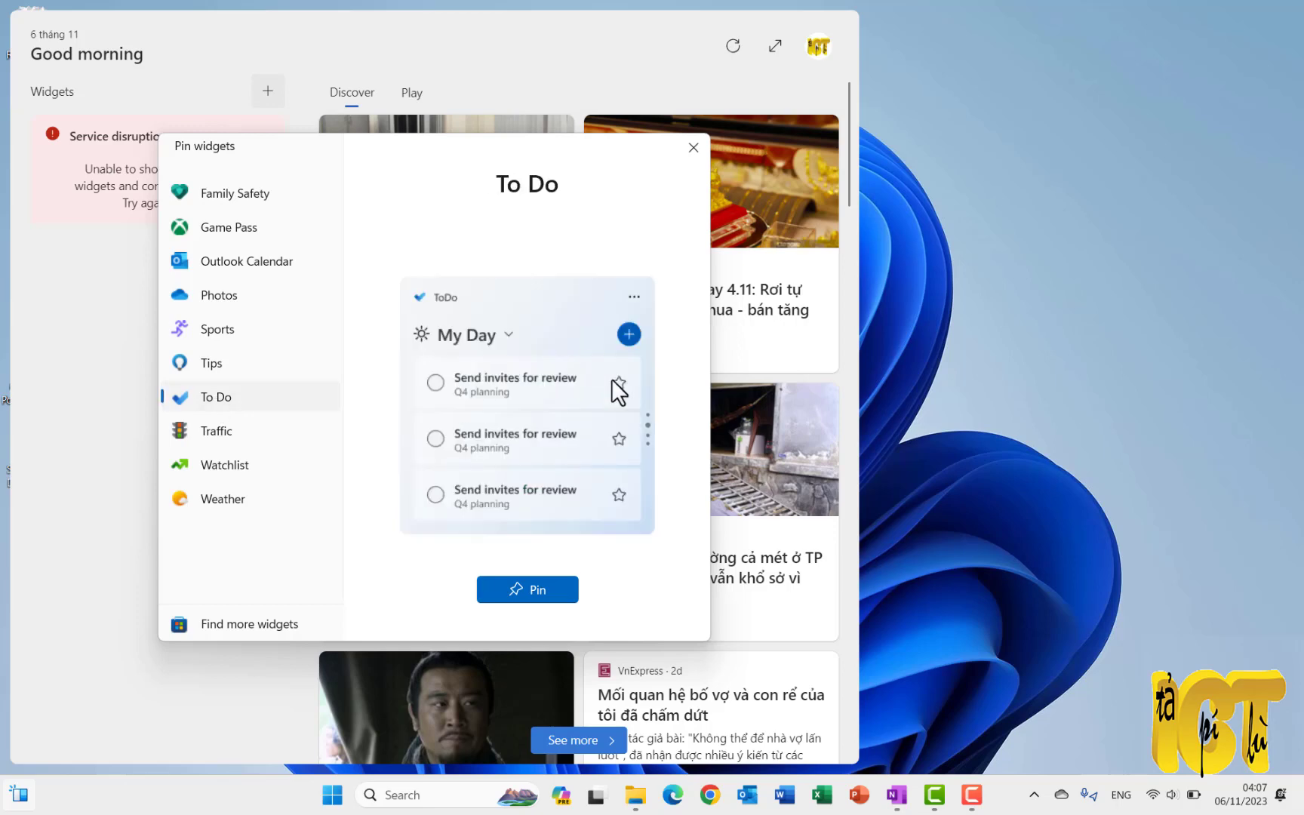
click(527, 586)
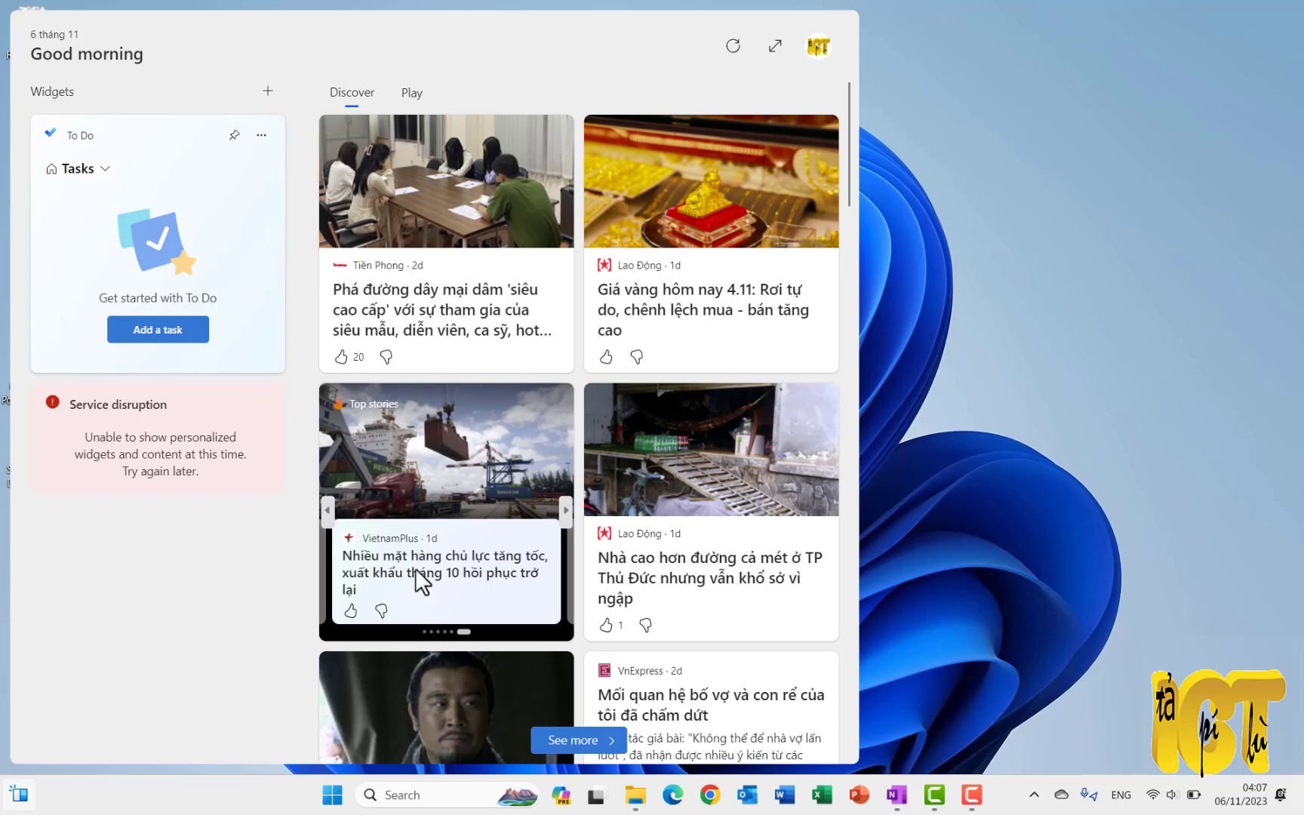
click(1061, 470)
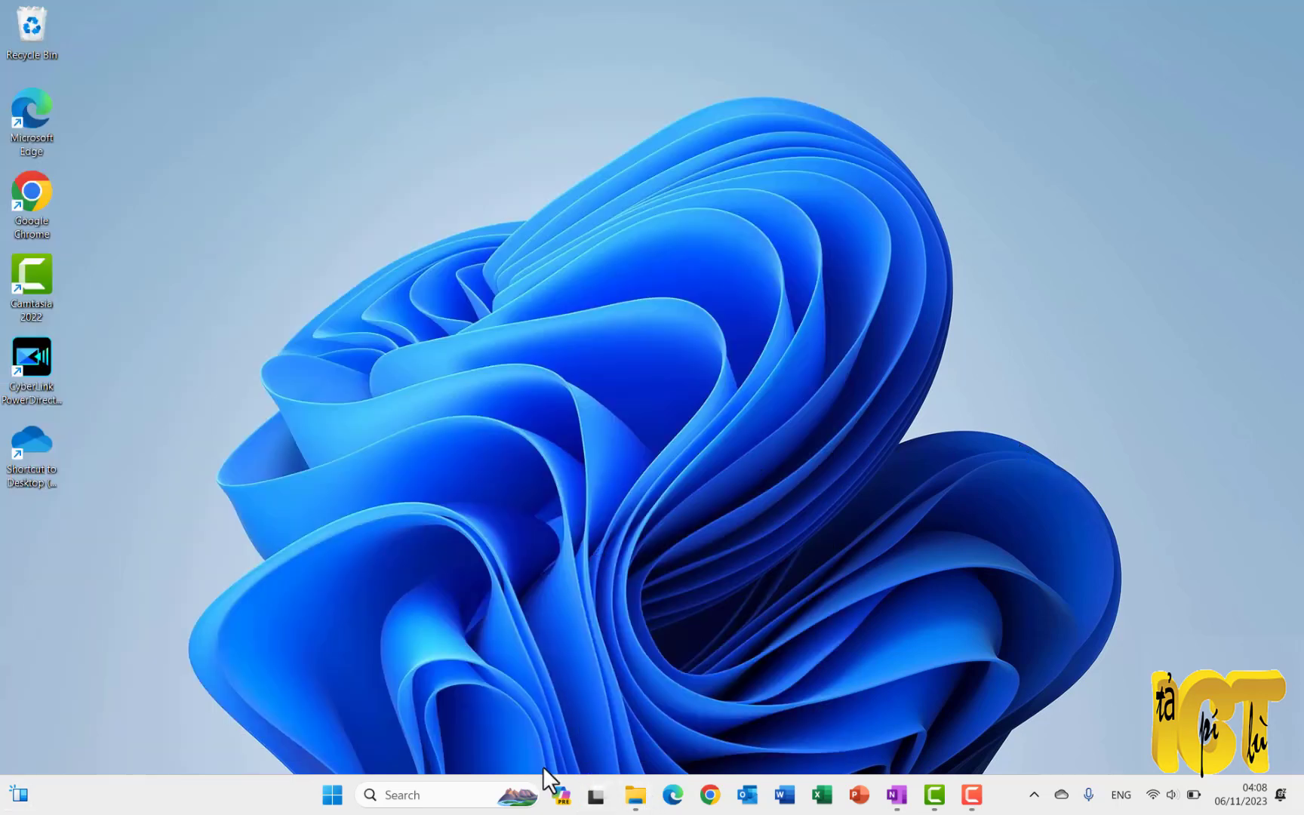
- Open Copilot, review the earlier conversation about Windows 11 wallpapers, and close it
click(562, 806)
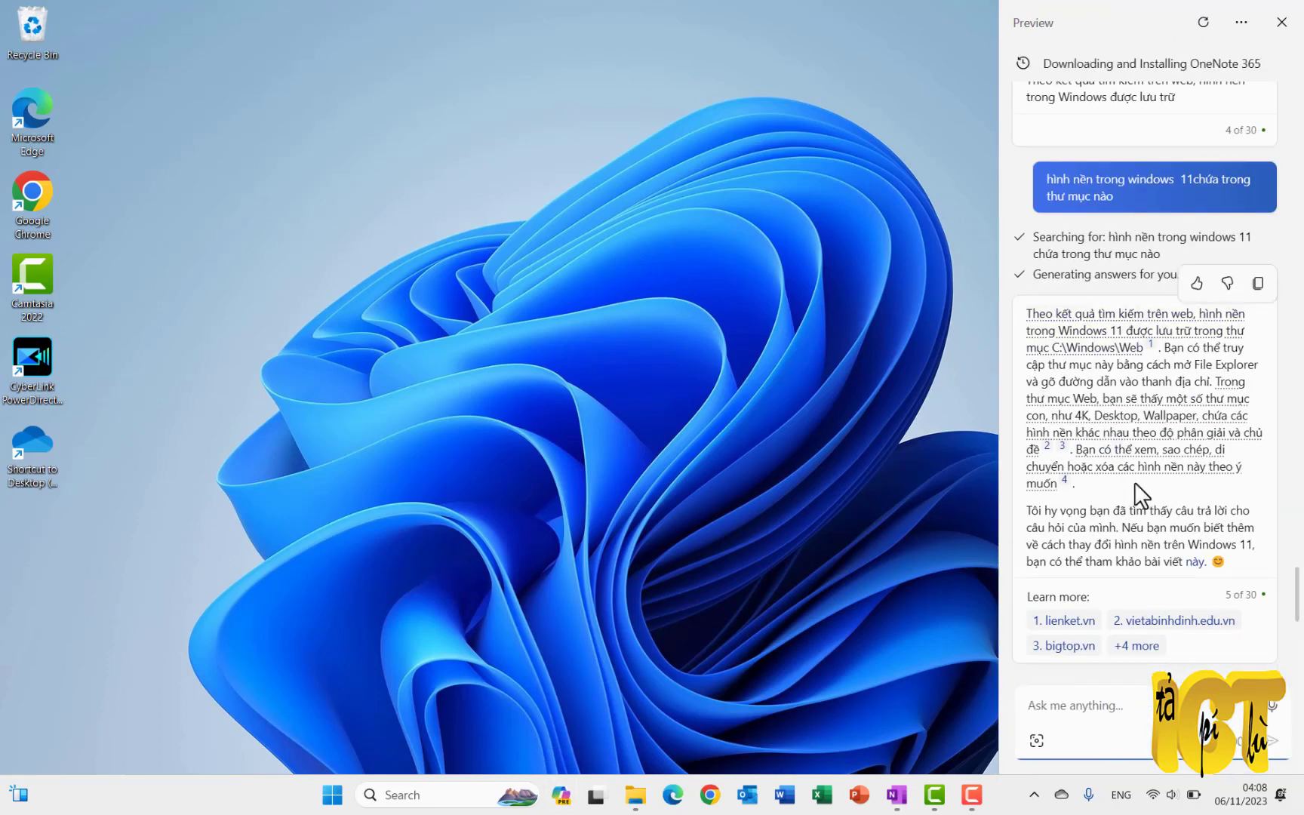
scroll(1177, 558, down, 5)
scroll(1211, 623, up, 6)
scroll(1193, 509, down, 6)
scroll(1245, 596, up, 10)
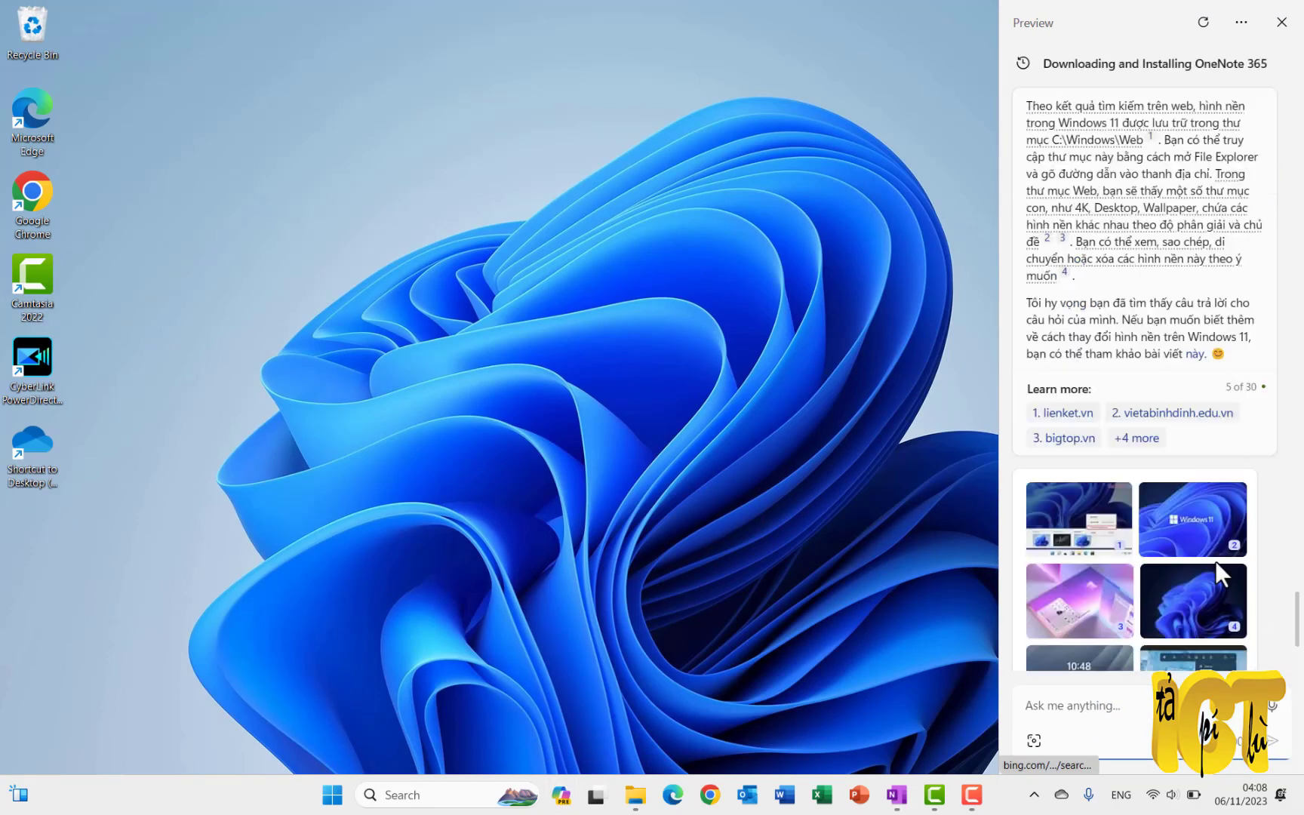
scroll(1199, 438, up, 5)
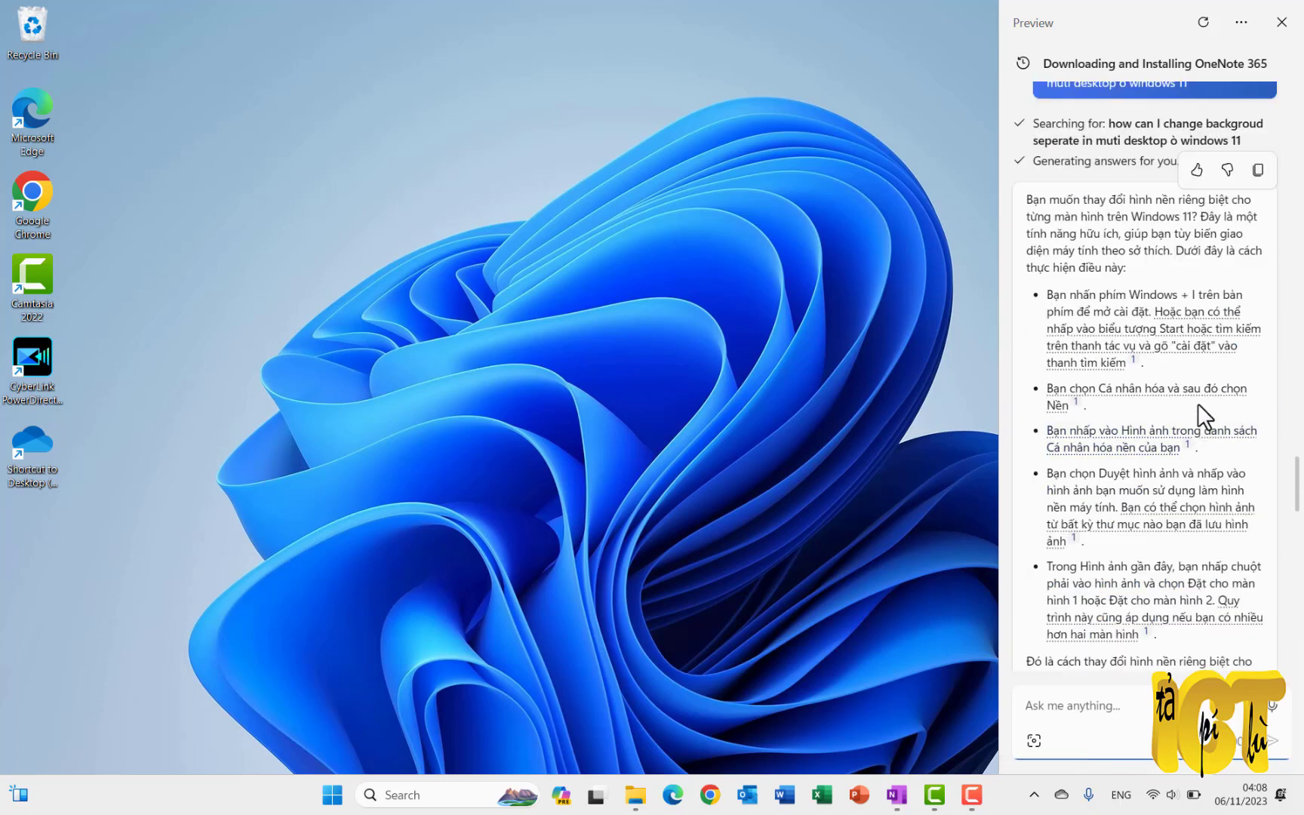
scroll(1198, 403, down, 15)
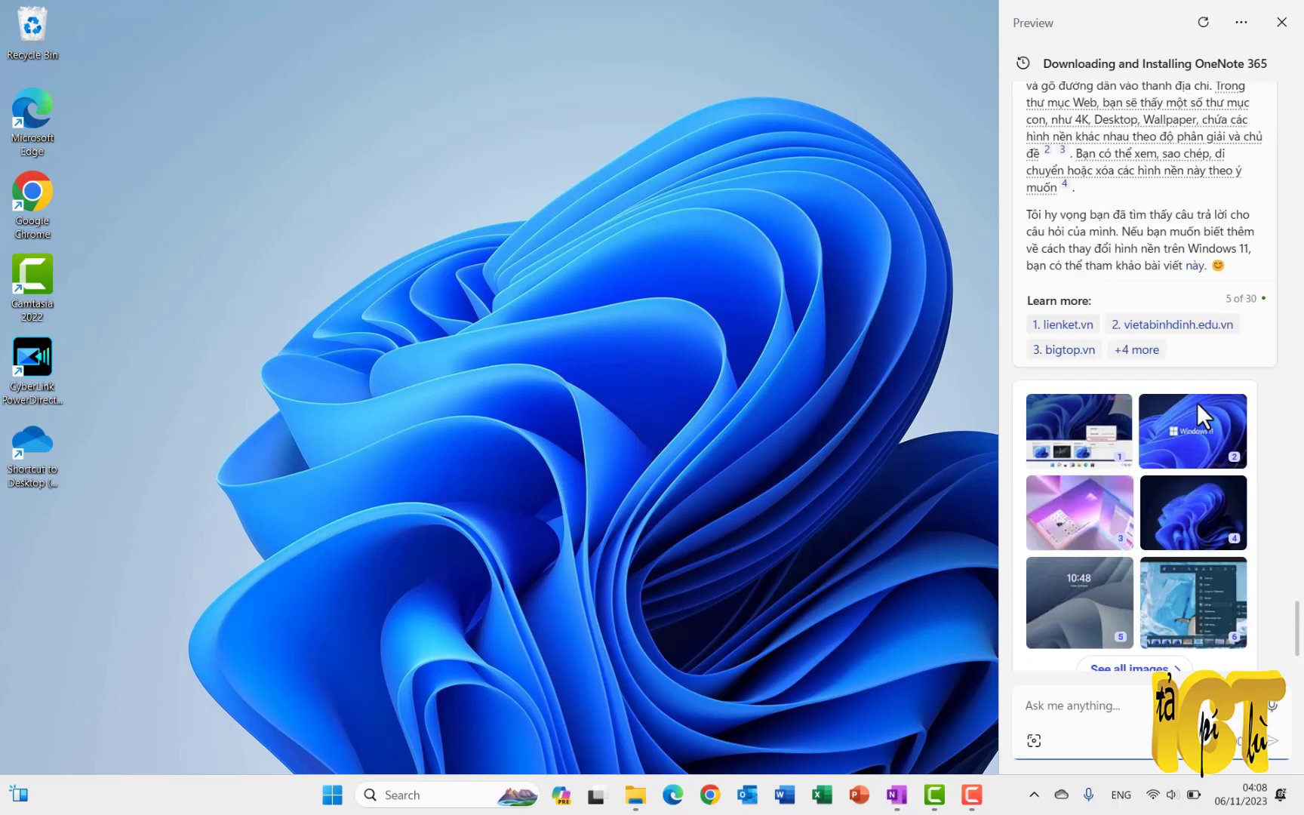
scroll(1200, 400, up, 10)
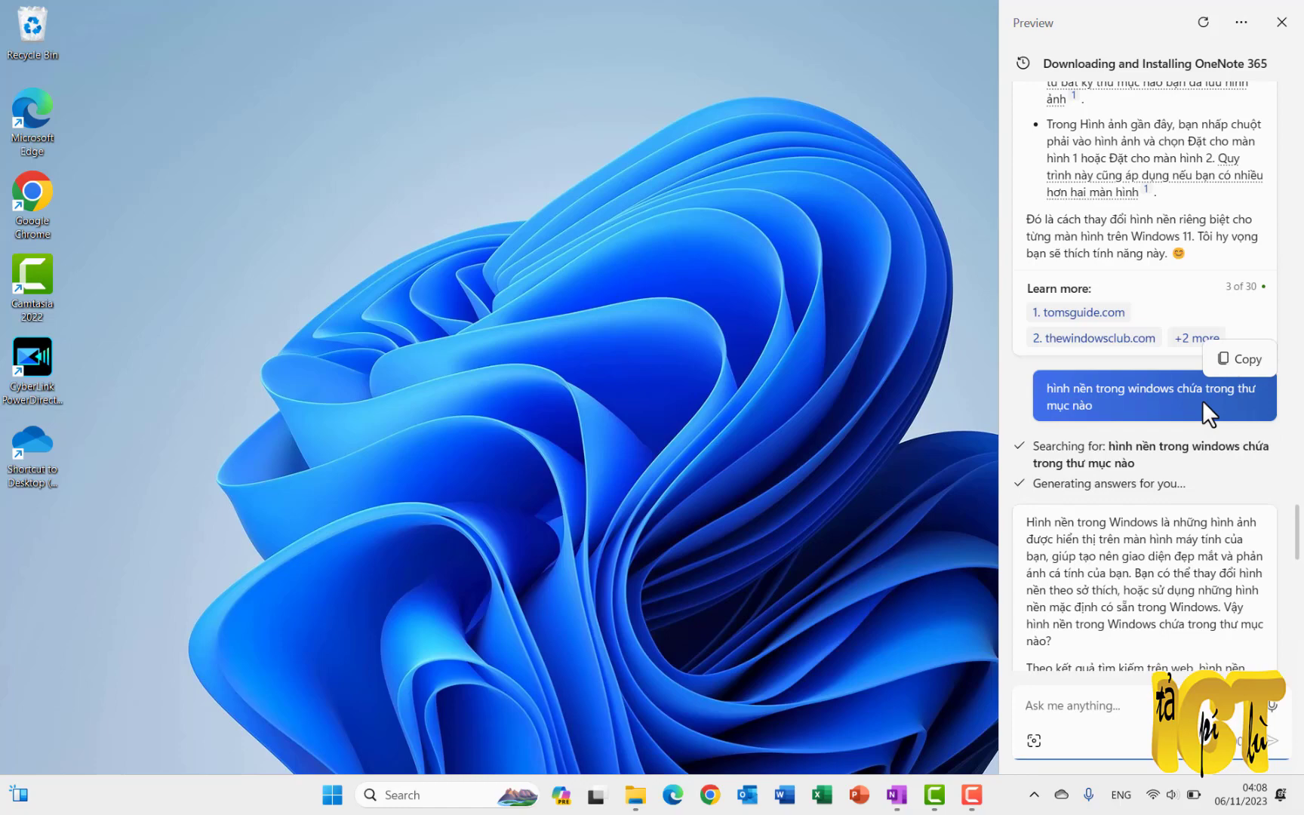
scroll(1202, 401, down, 8)
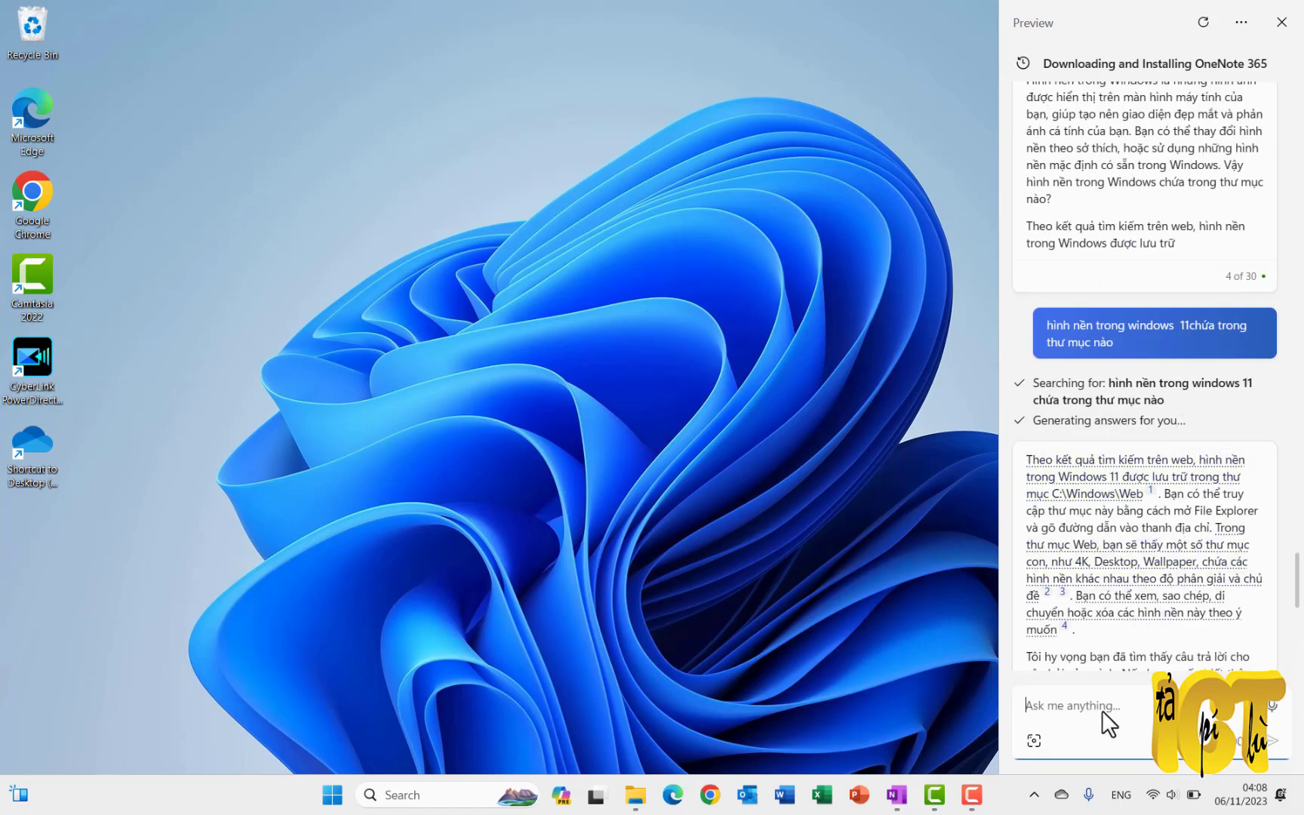
click(1281, 22)
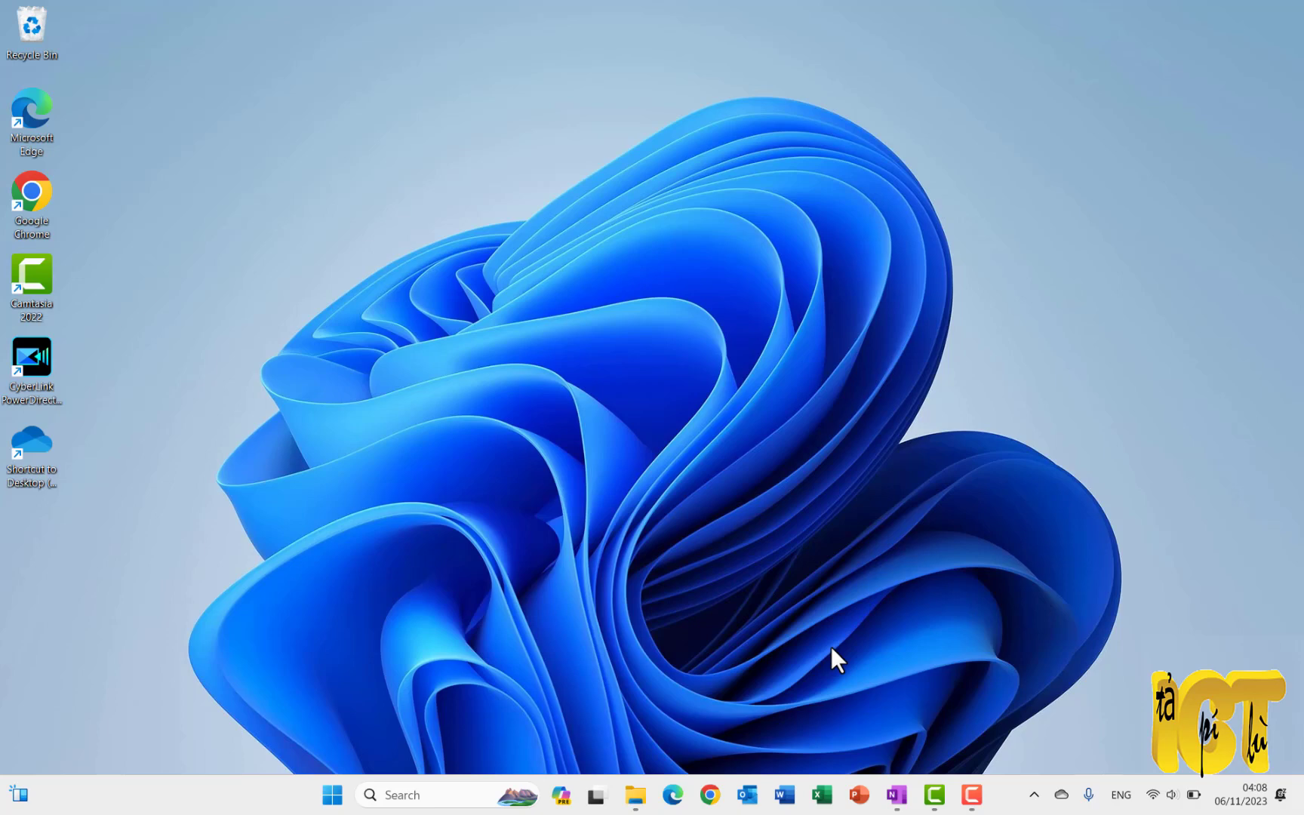
- Create a new virtual desktop in Task View and return to the desktop
key(super+Tab)
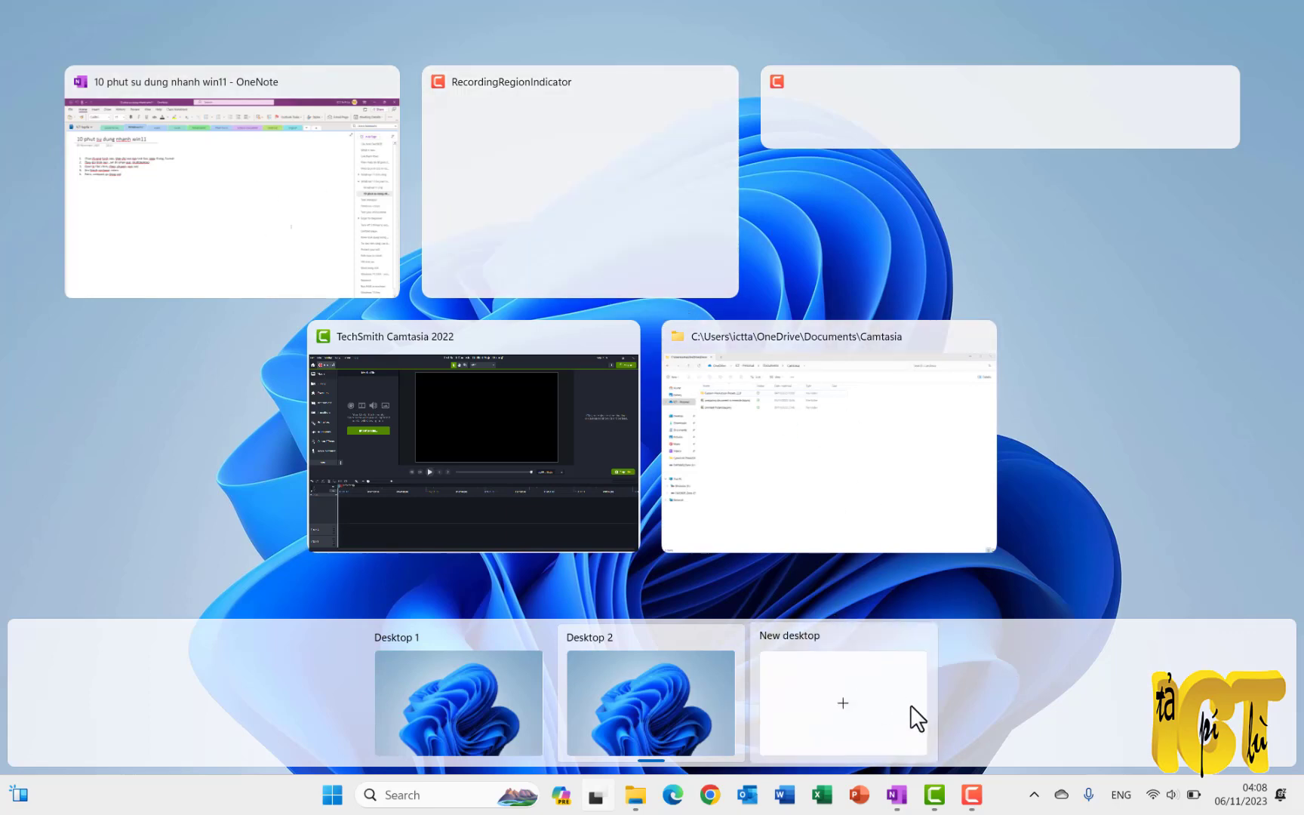
click(844, 705)
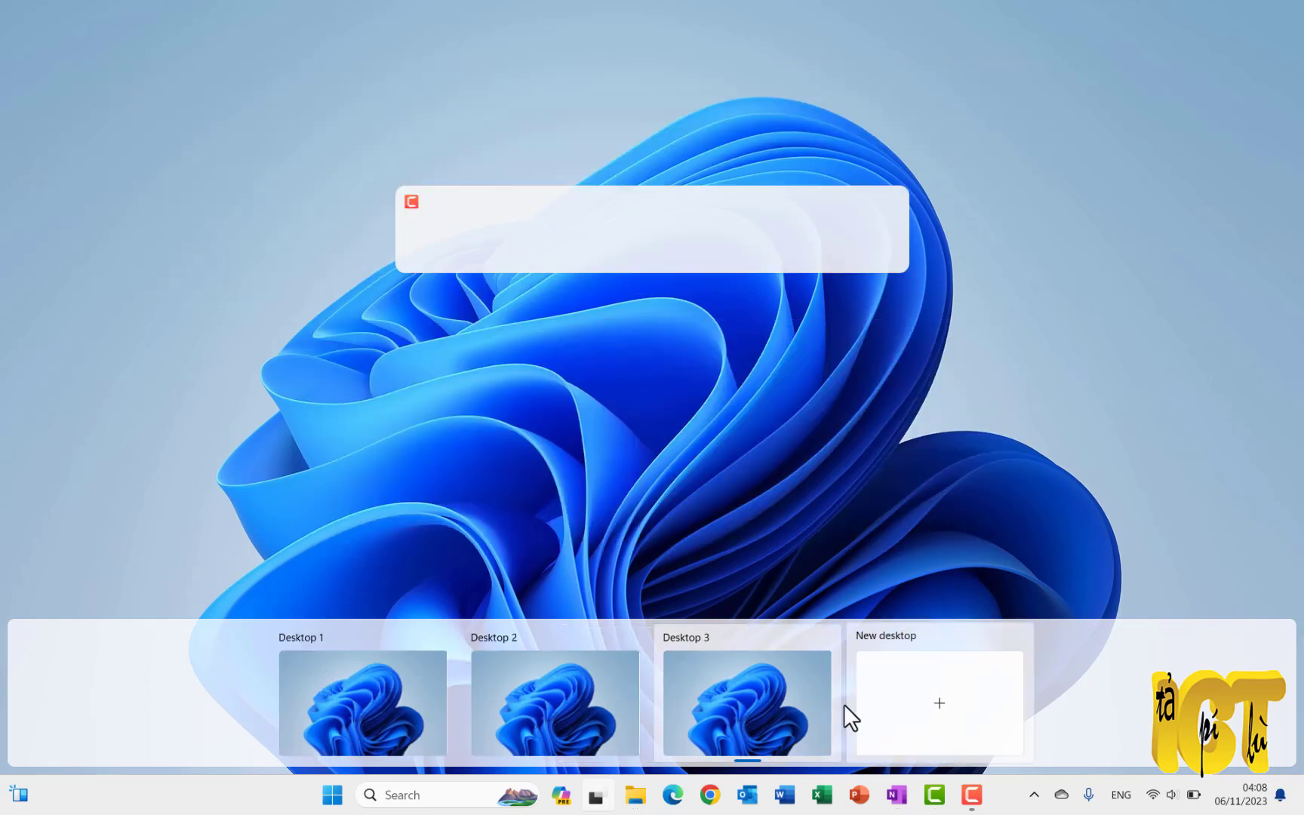
click(967, 482)
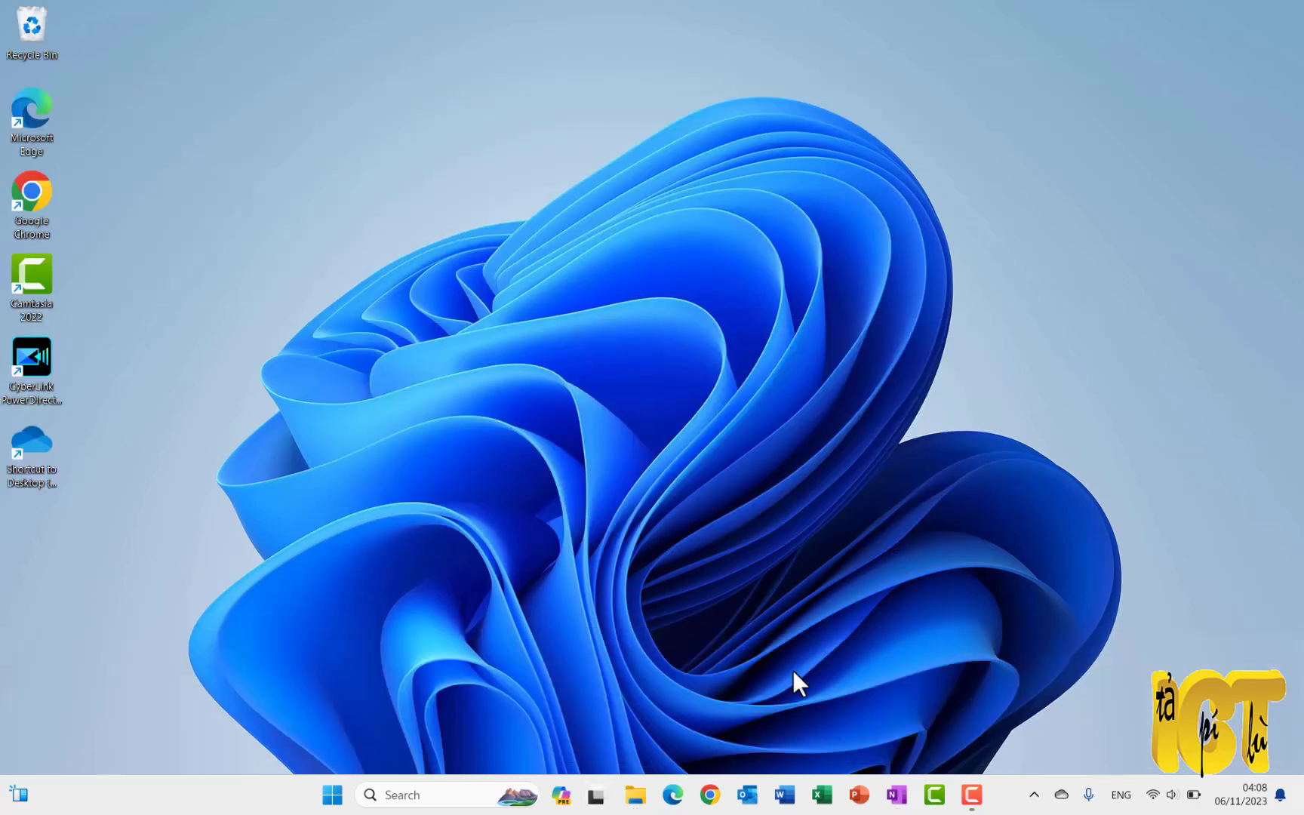
- Switch to the virtual desktop Desktop 1
click(595, 795)
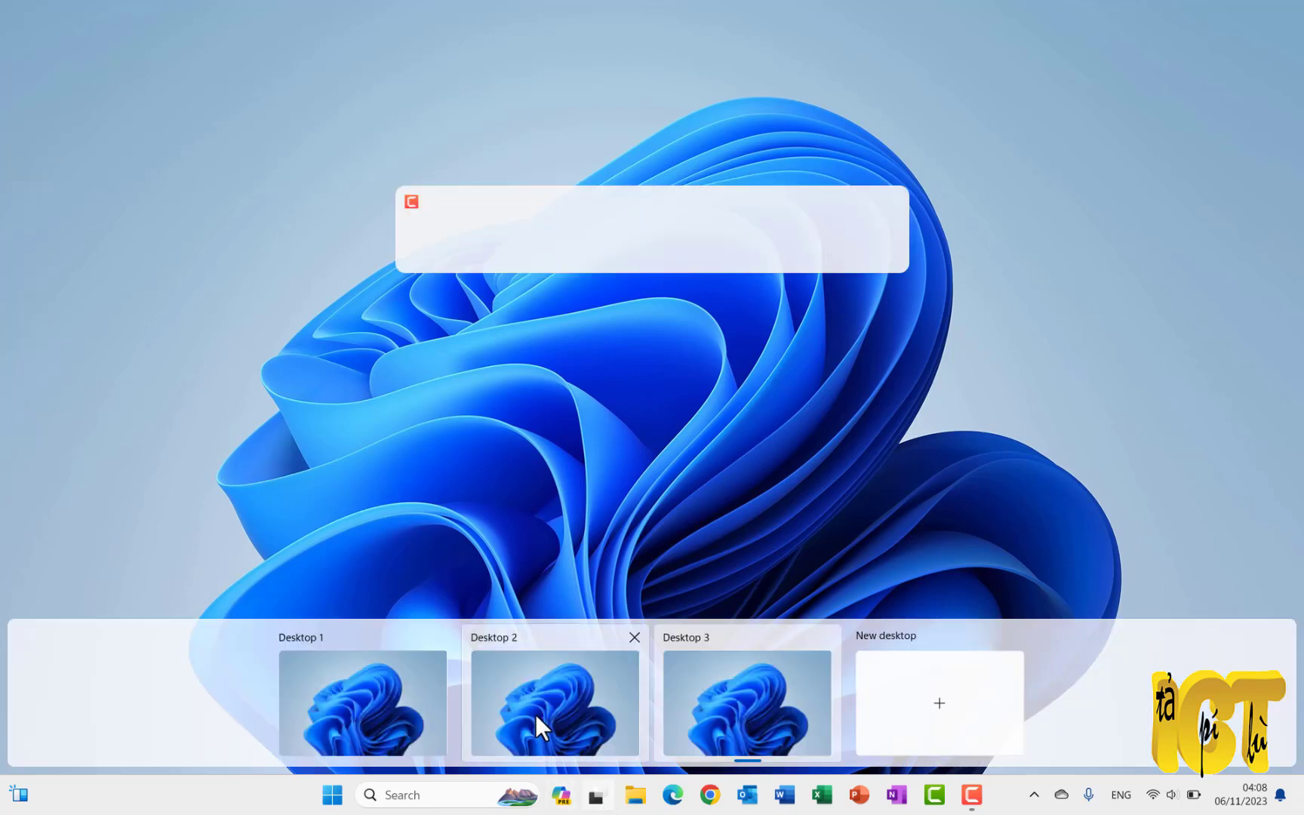
click(363, 717)
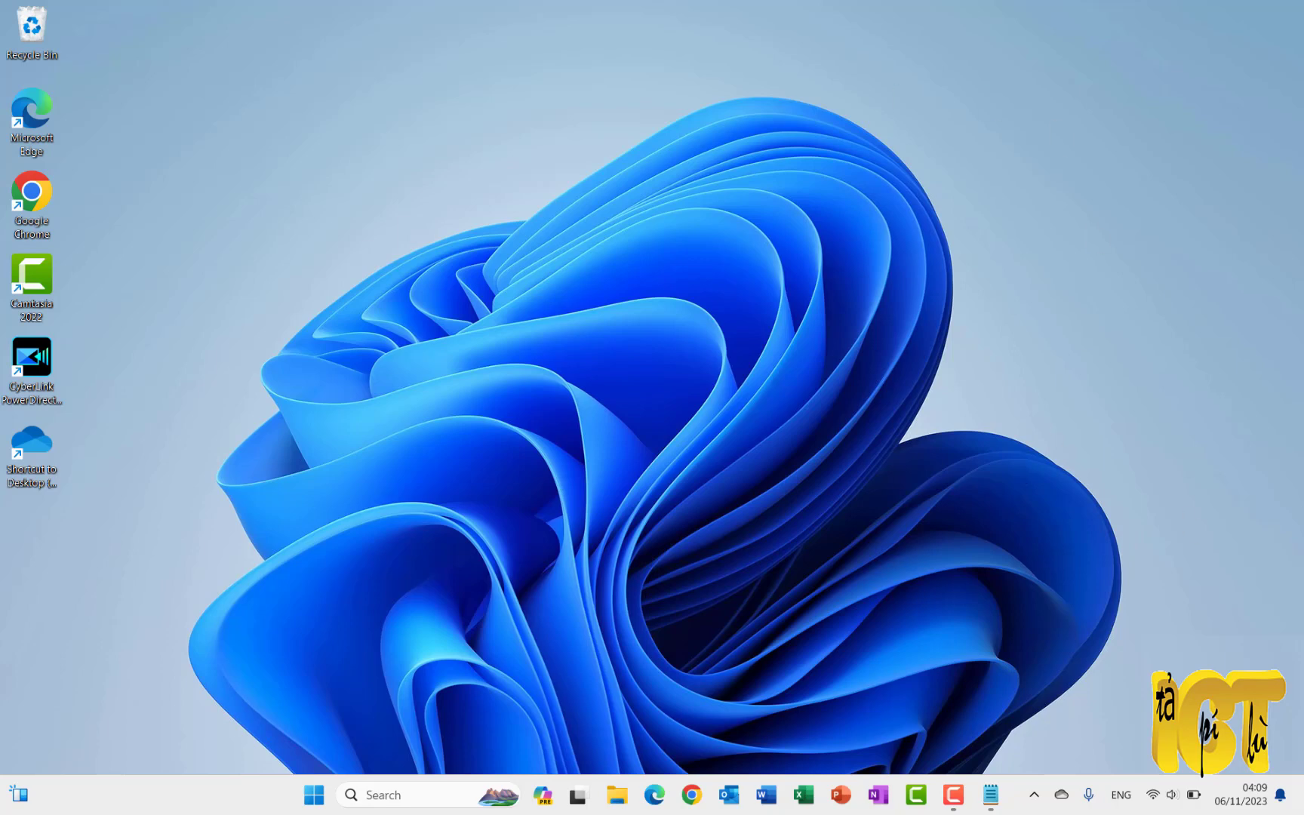
- Open the date and time settings and choose the time zone (UTC+07:00) Bangkok, Hanoi, Jakarta
right_click(1245, 806)
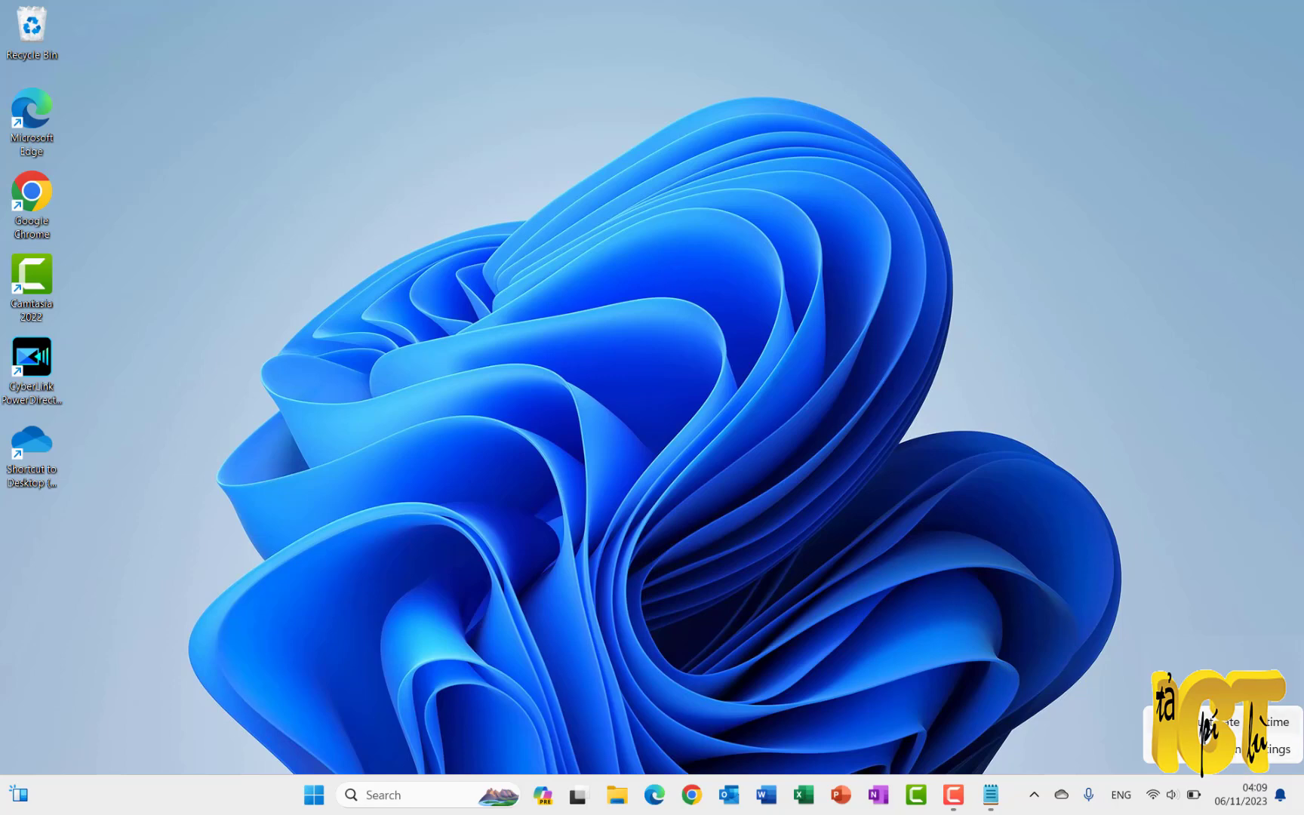
click(1237, 722)
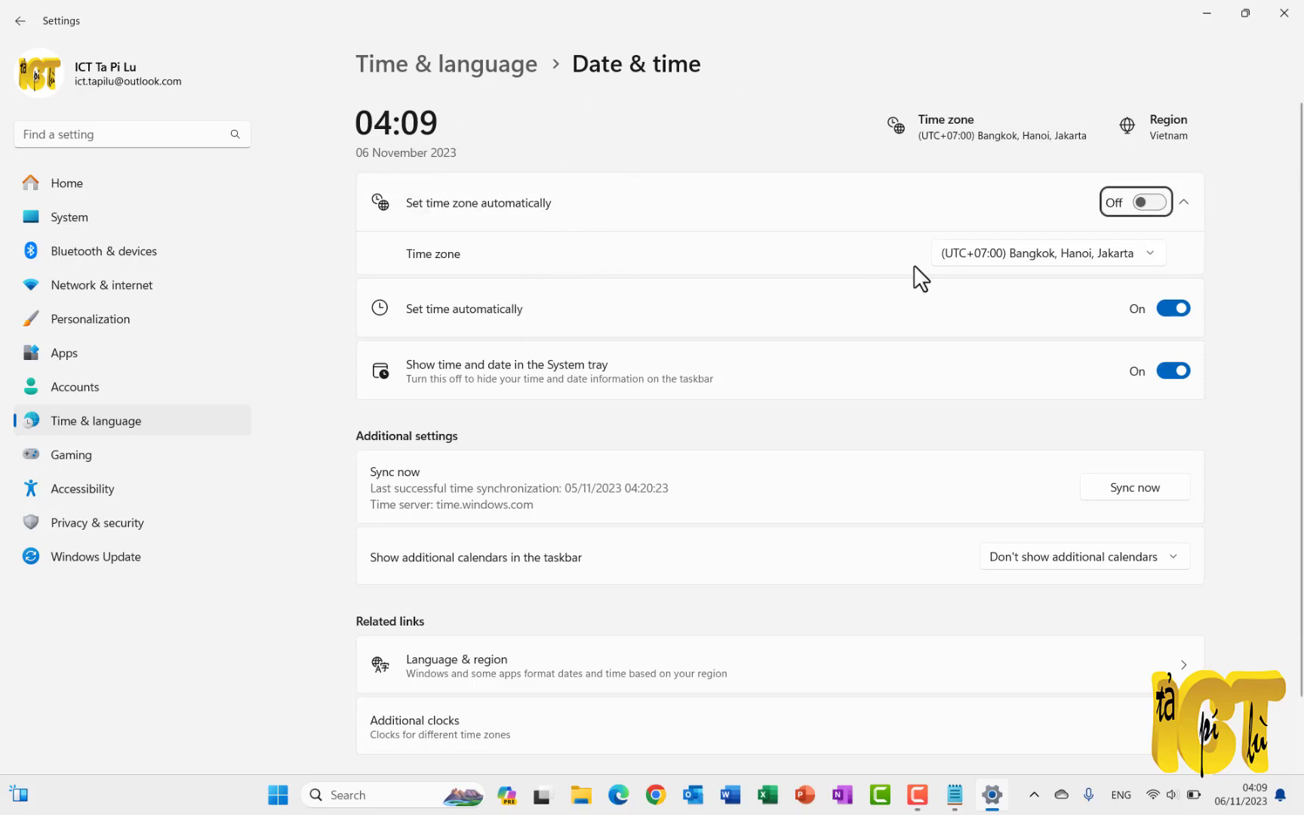
click(1151, 253)
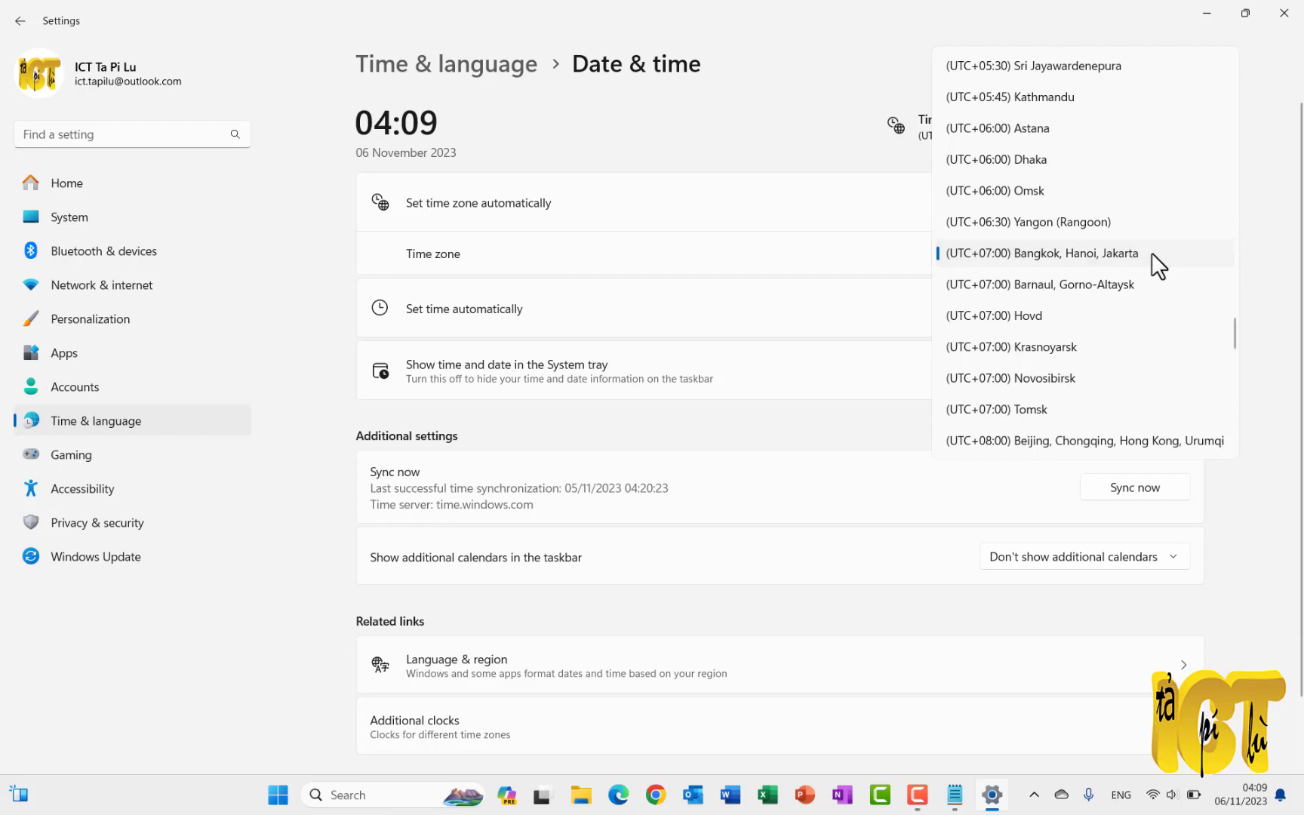
click(1041, 255)
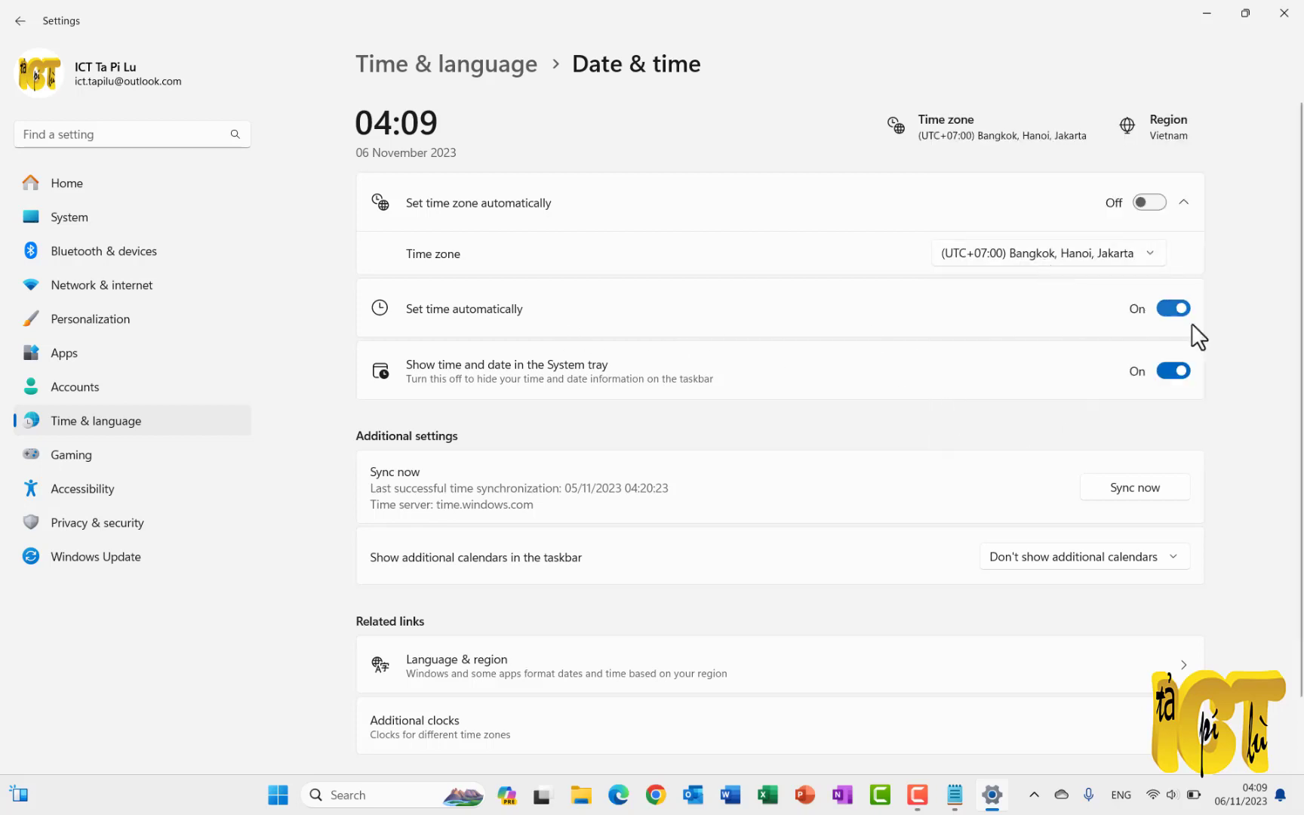
- Turn off automatic time to view the manual date and time options, cancel them, and turn automatic time back on
click(1161, 310)
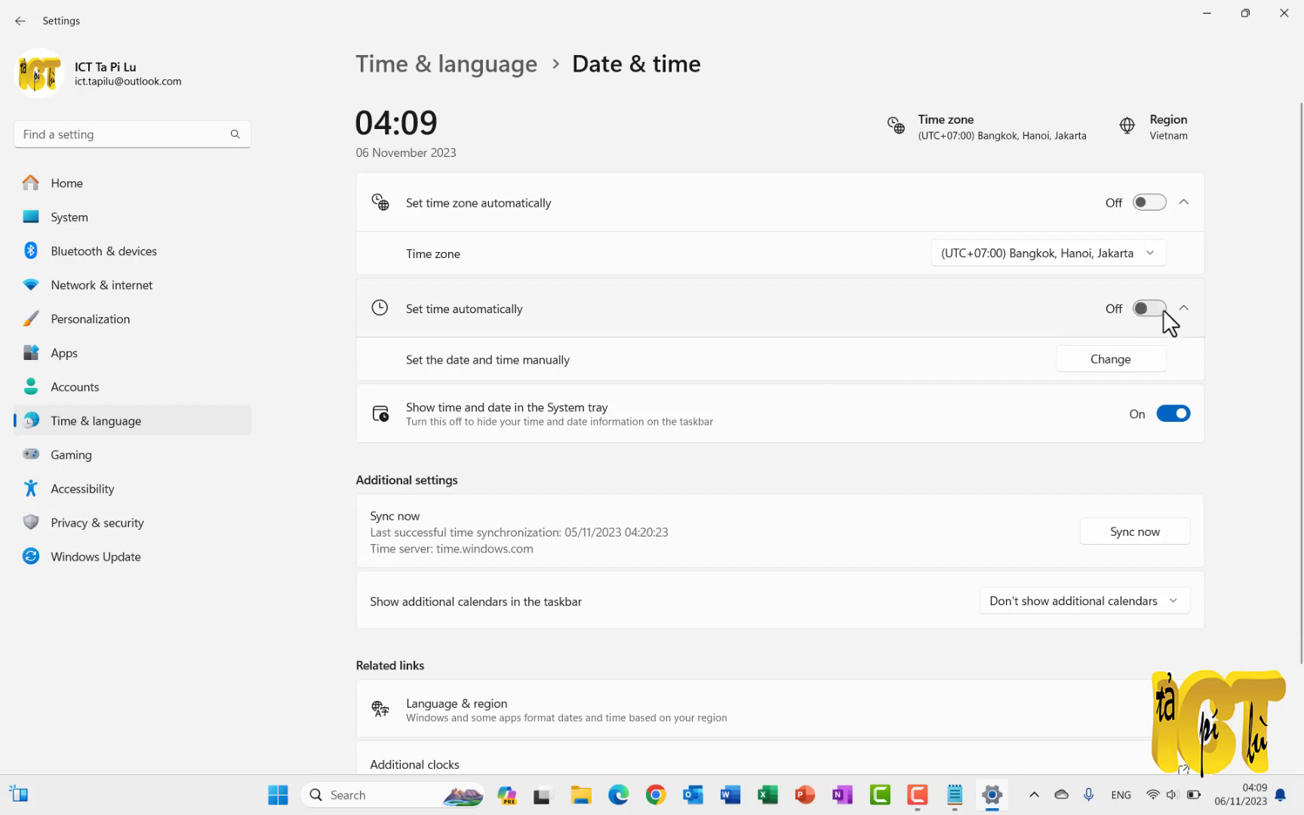
click(1091, 363)
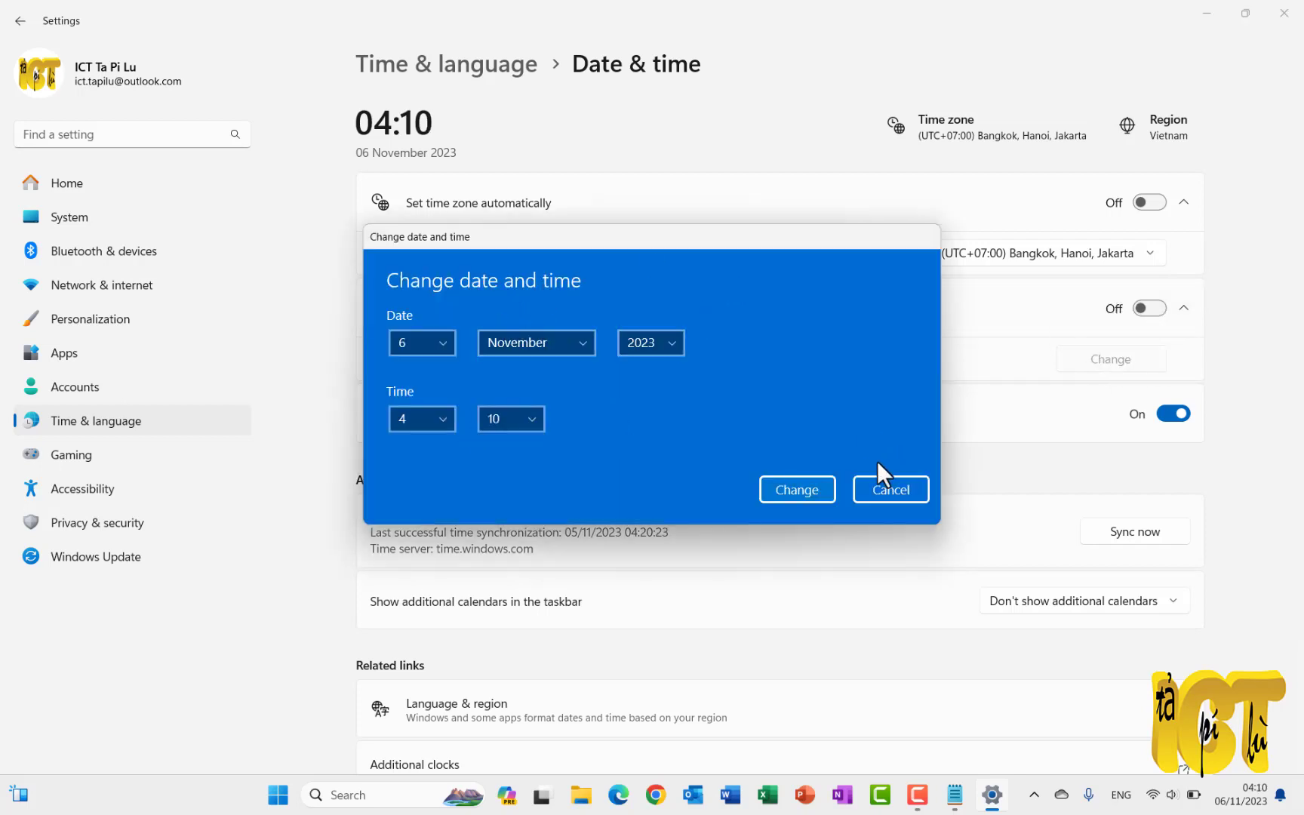
click(890, 489)
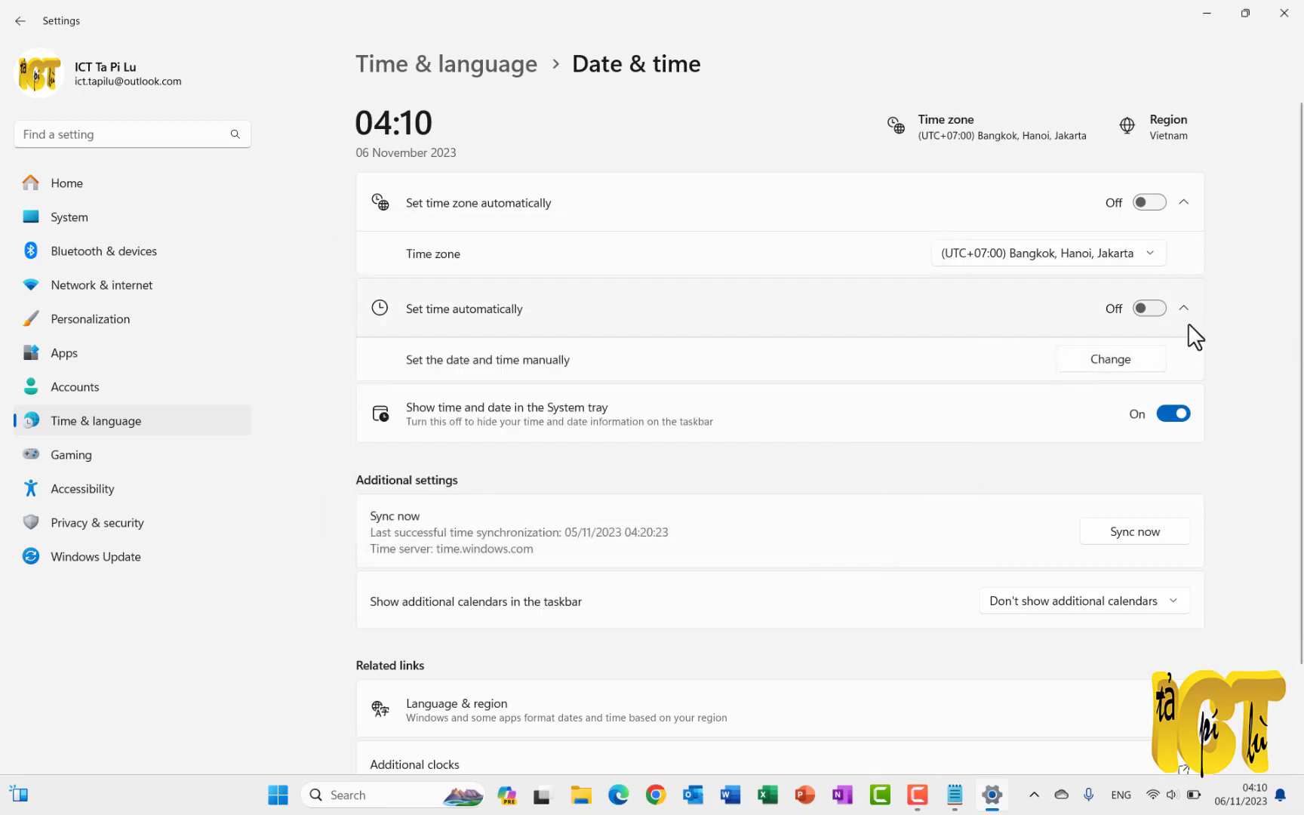
click(1158, 308)
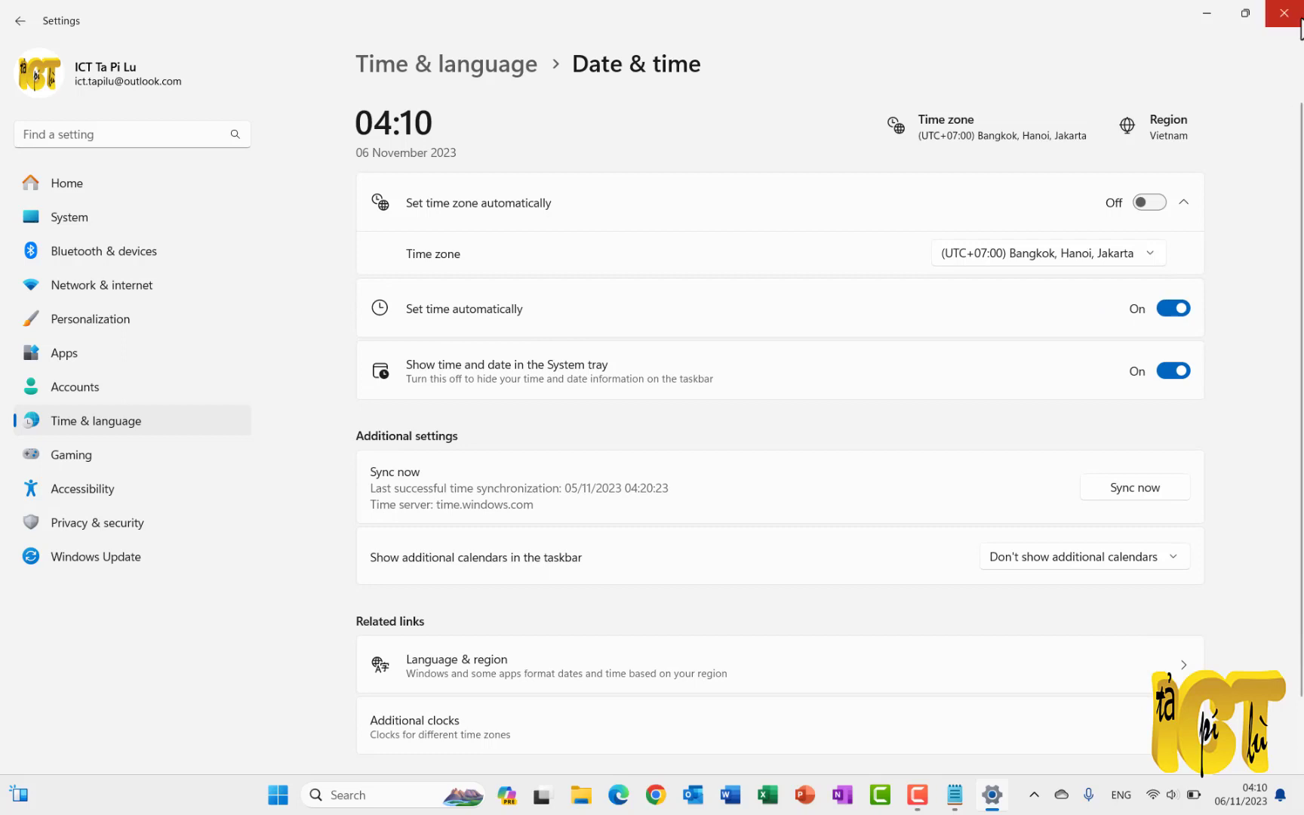
- In Language & region, choose Vietnam as the country and English (United Kingdom) as the regional format, and close Settings
scroll(913, 529, down, 2)
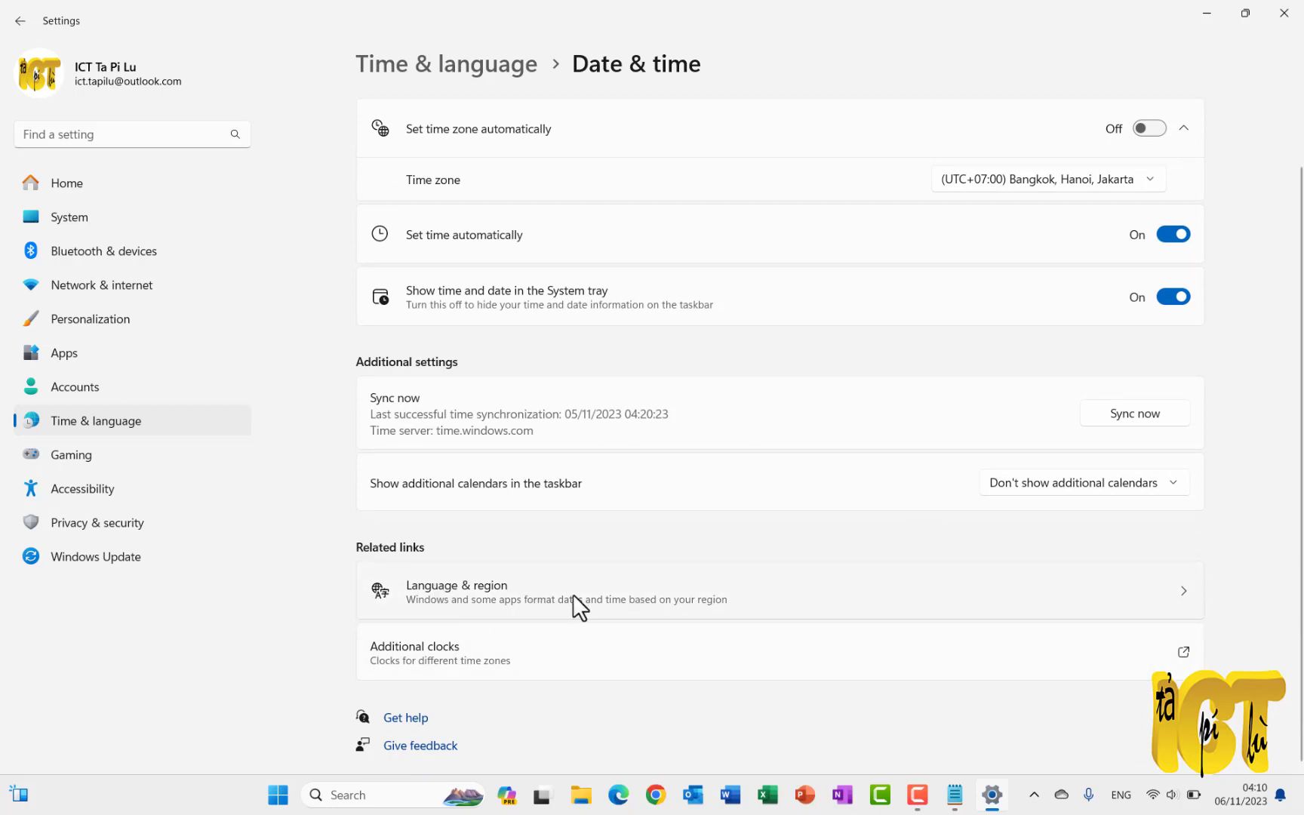
click(1183, 600)
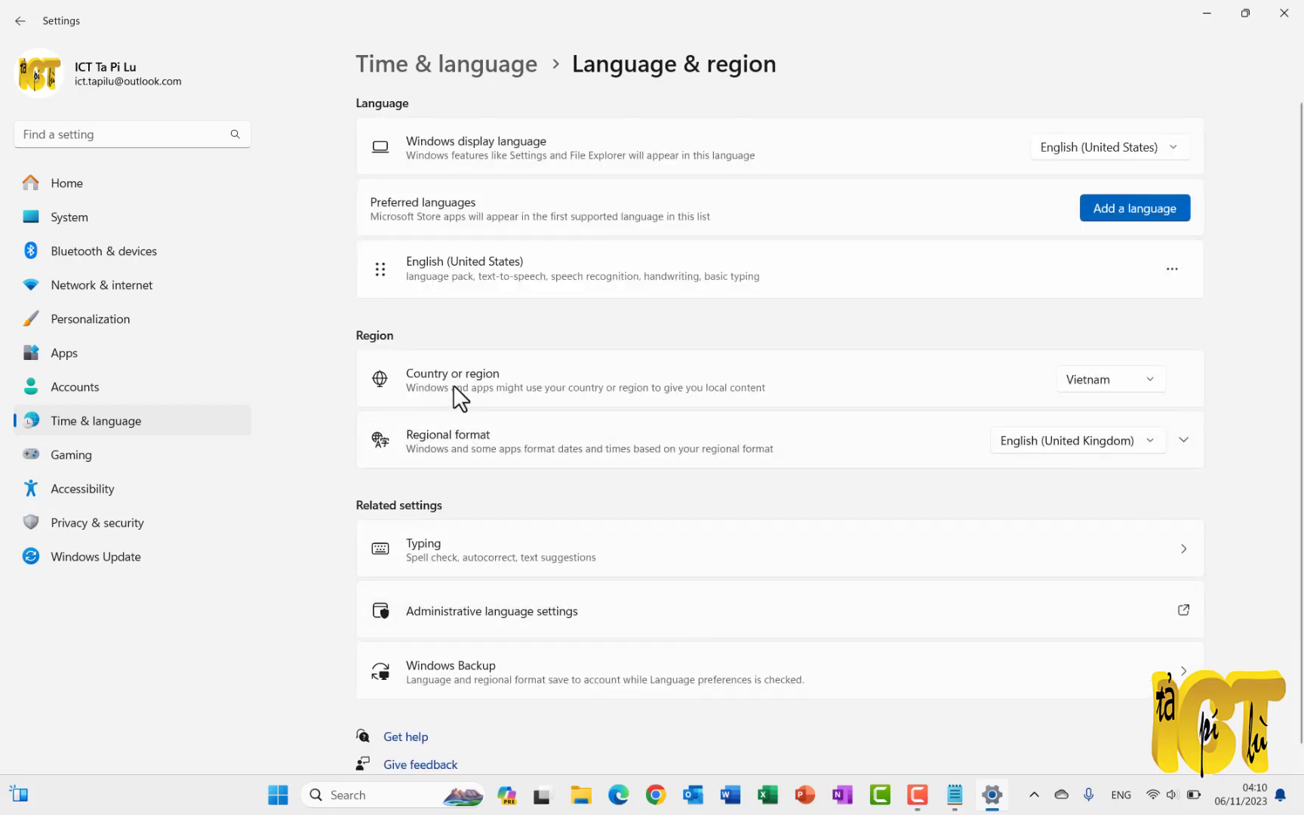
click(1144, 379)
click(1130, 378)
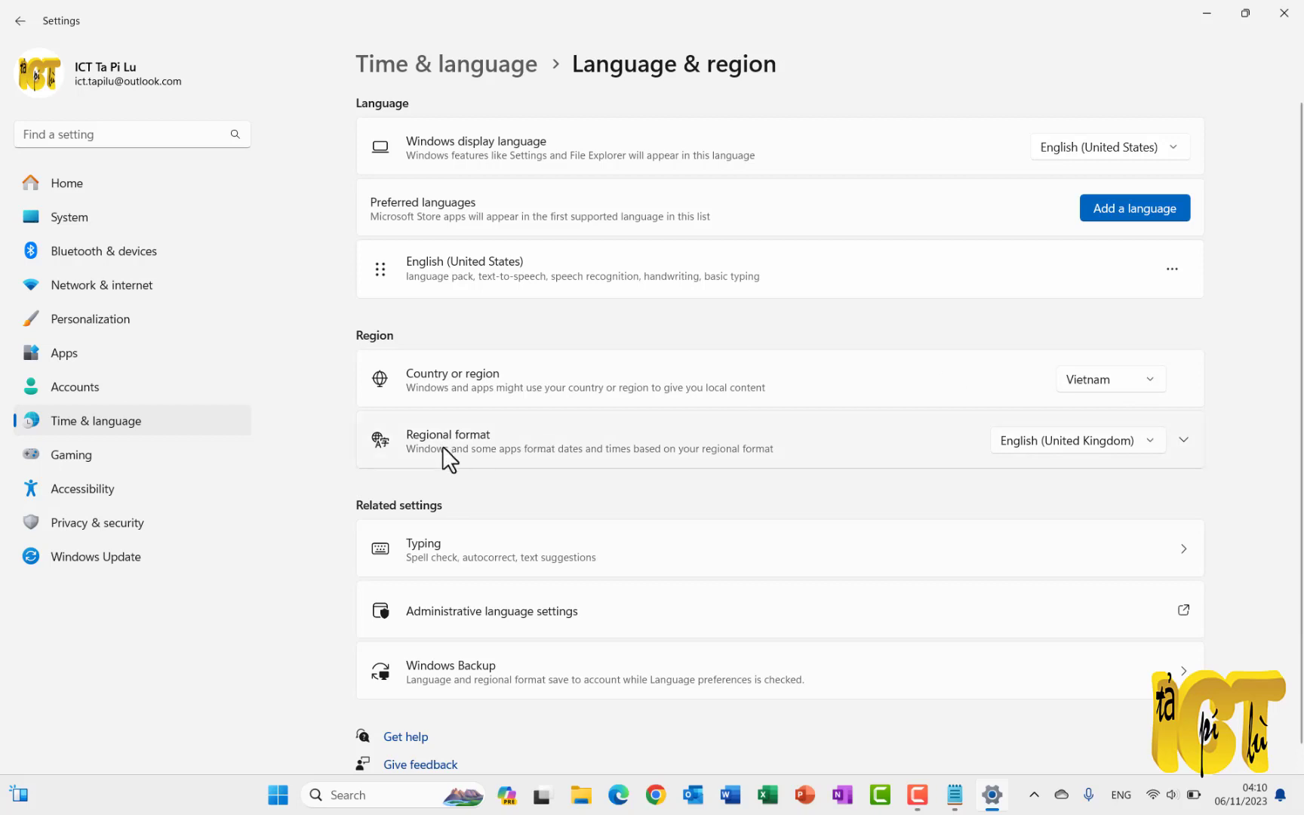
click(1153, 441)
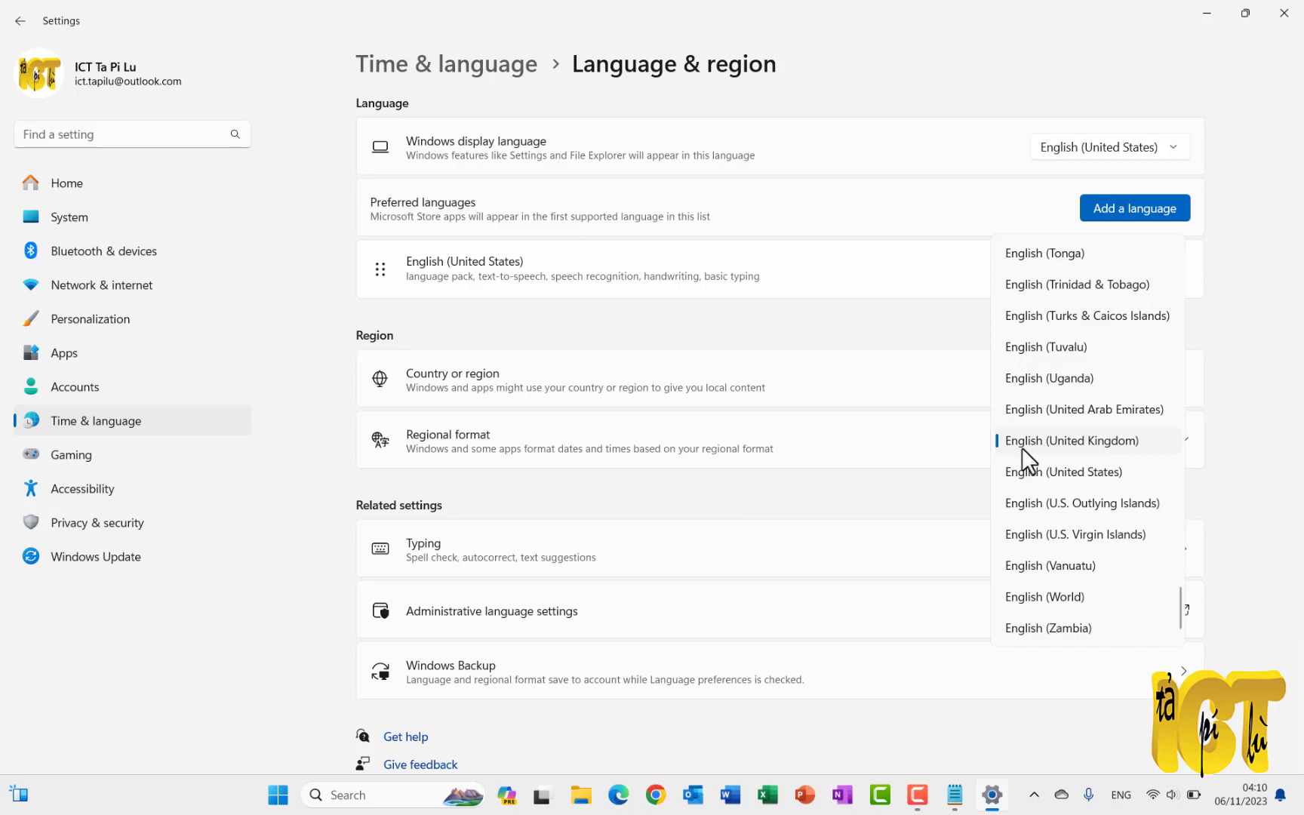
click(1079, 439)
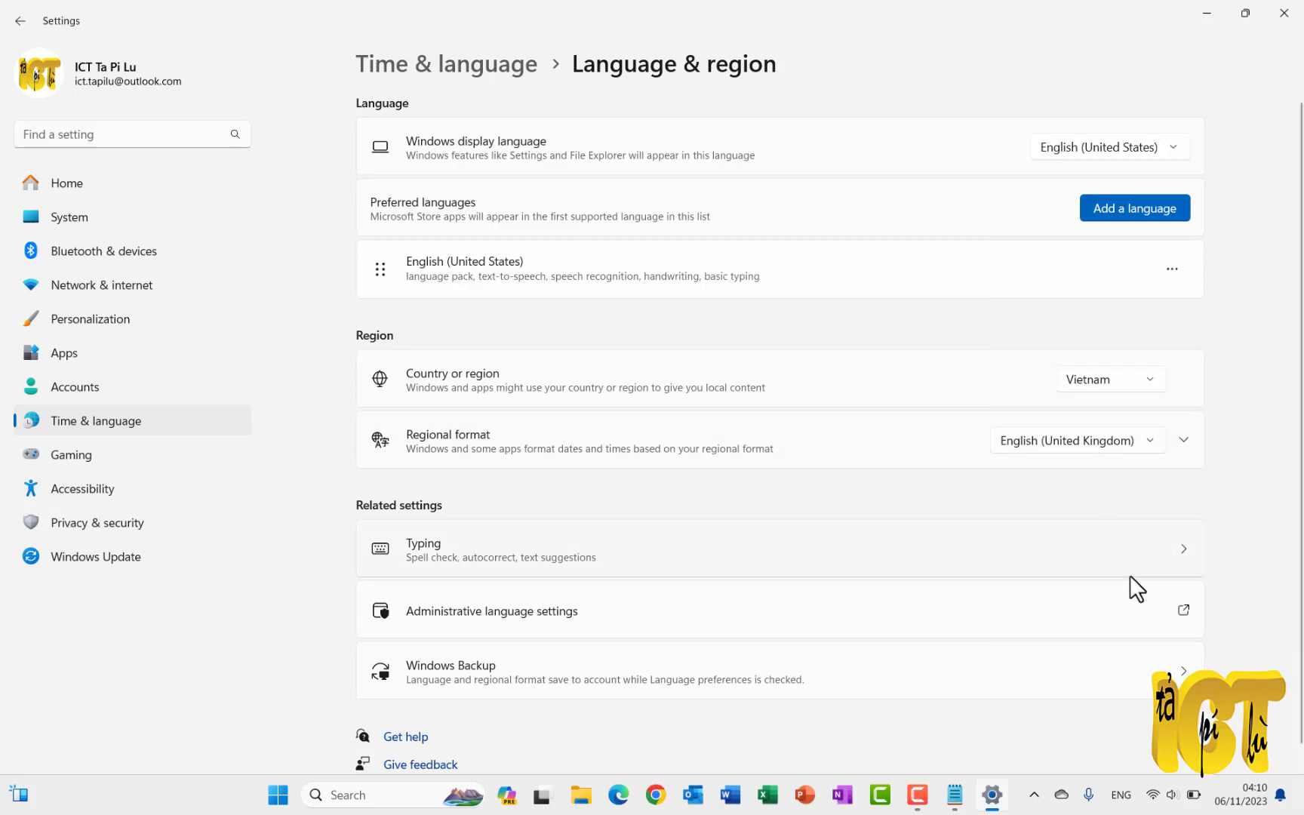
scroll(1118, 491, down, 1)
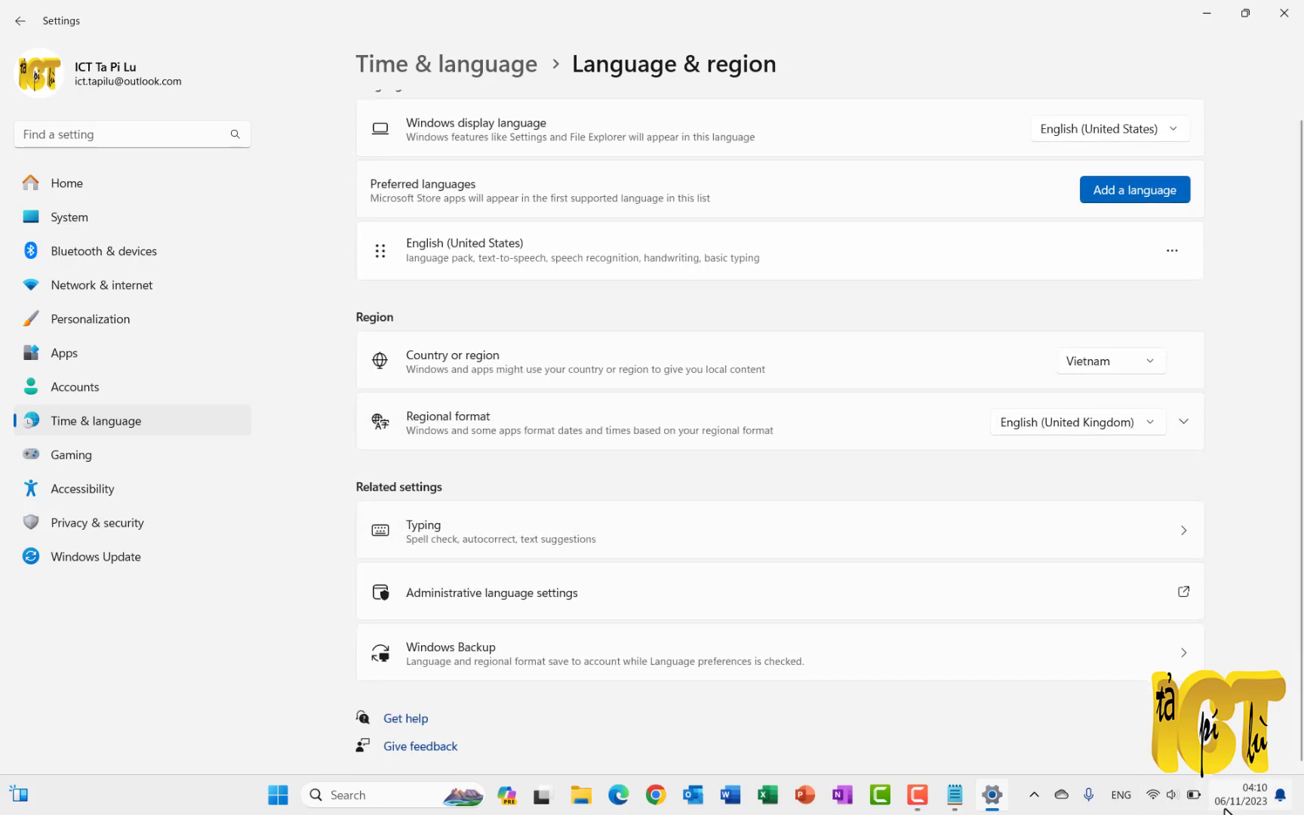
click(1283, 13)
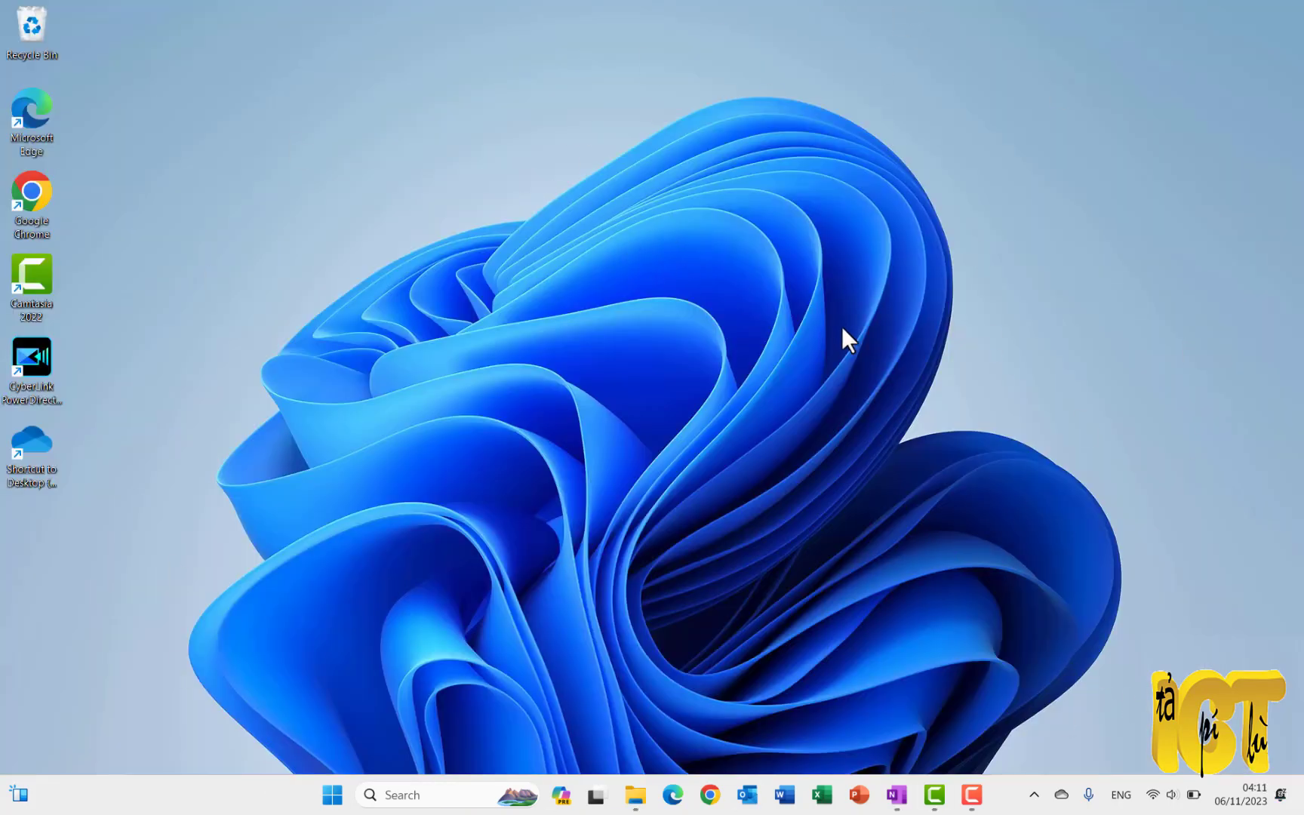
- Open the display settings from the desktop, review the available display resolutions, and close Settings
right_click(978, 105)
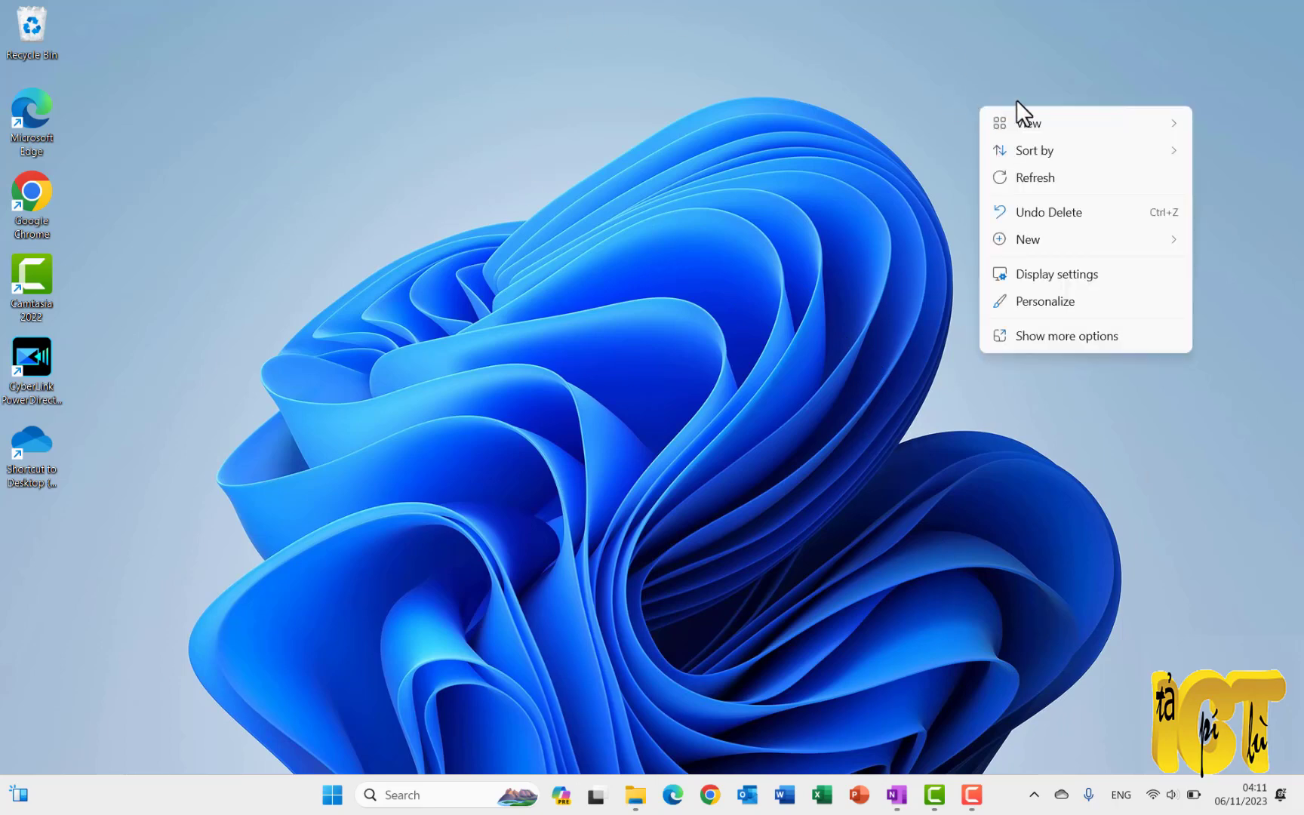
click(1036, 279)
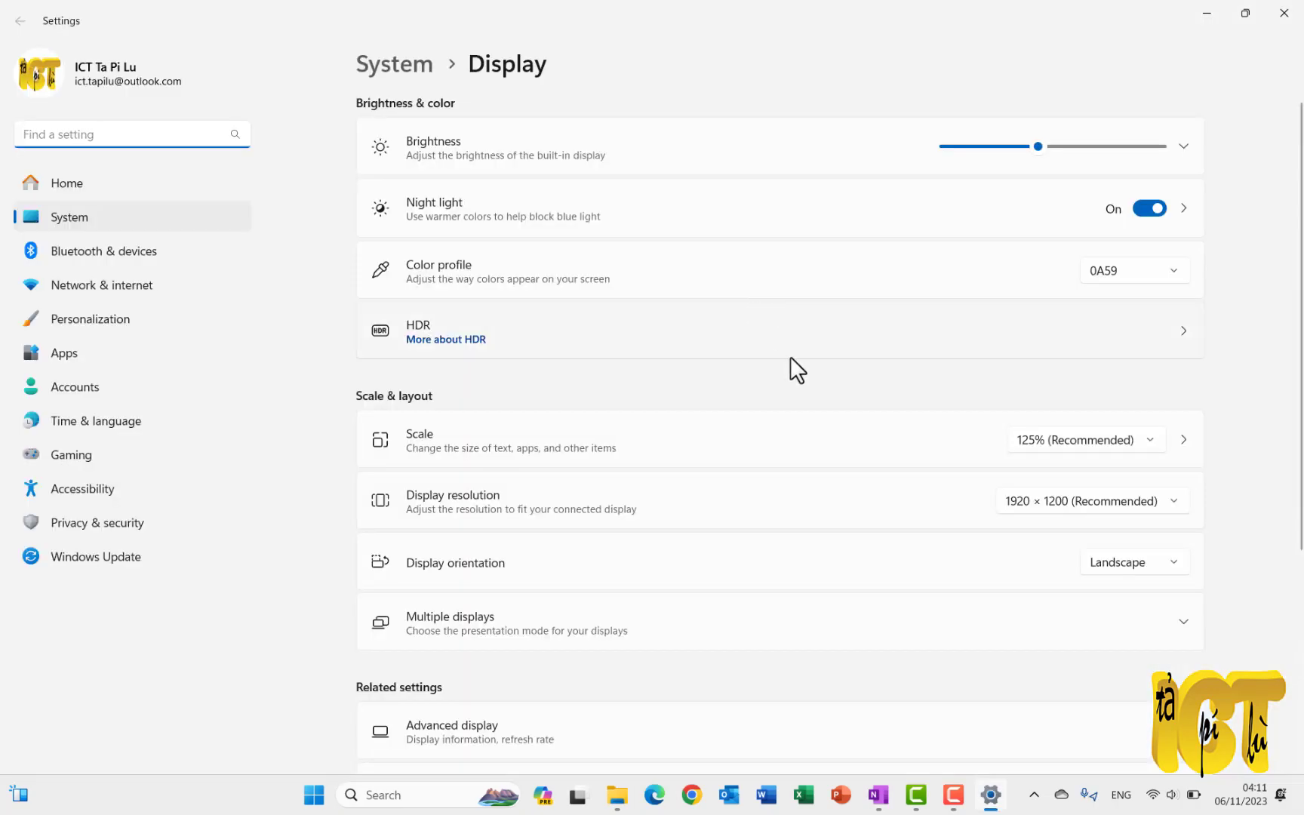
scroll(910, 483, down, 3)
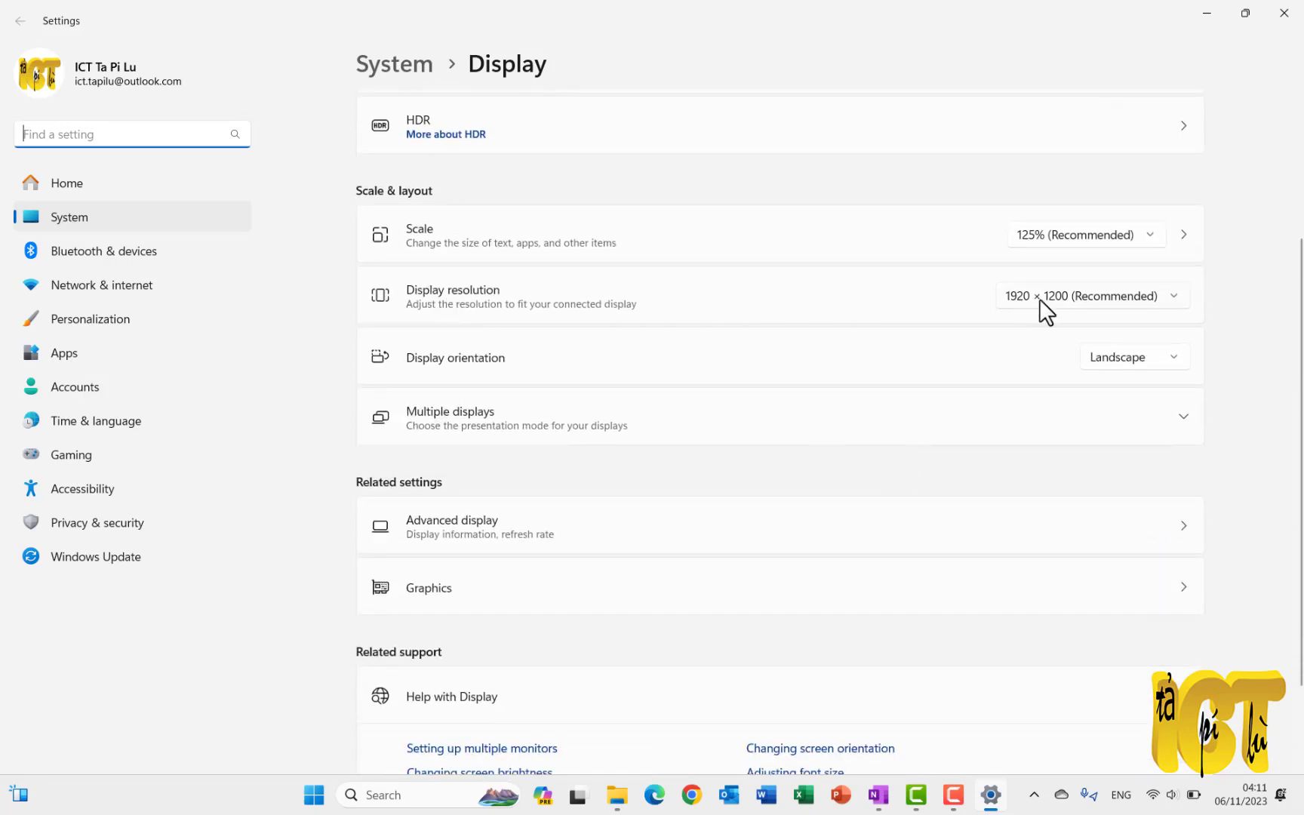
click(1171, 299)
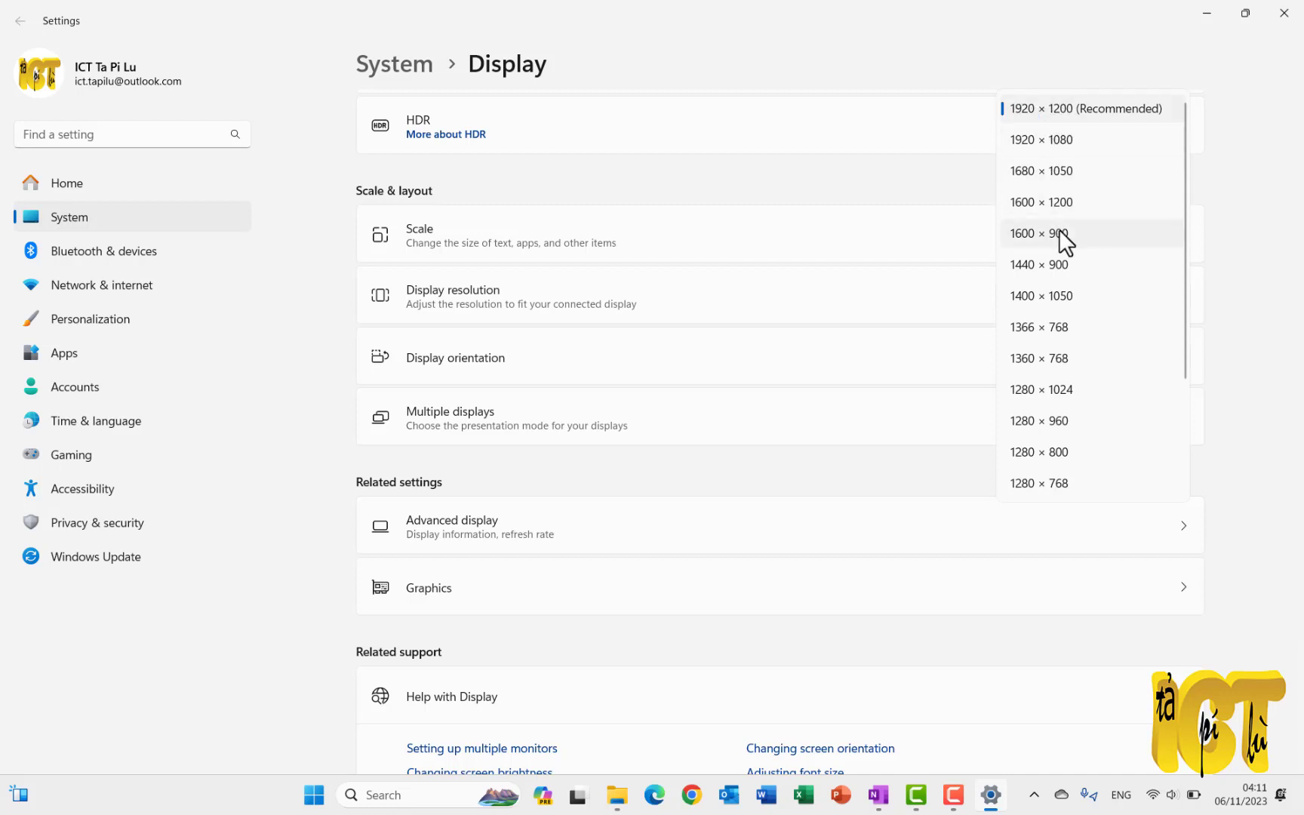
click(1243, 181)
key(alt+F4)
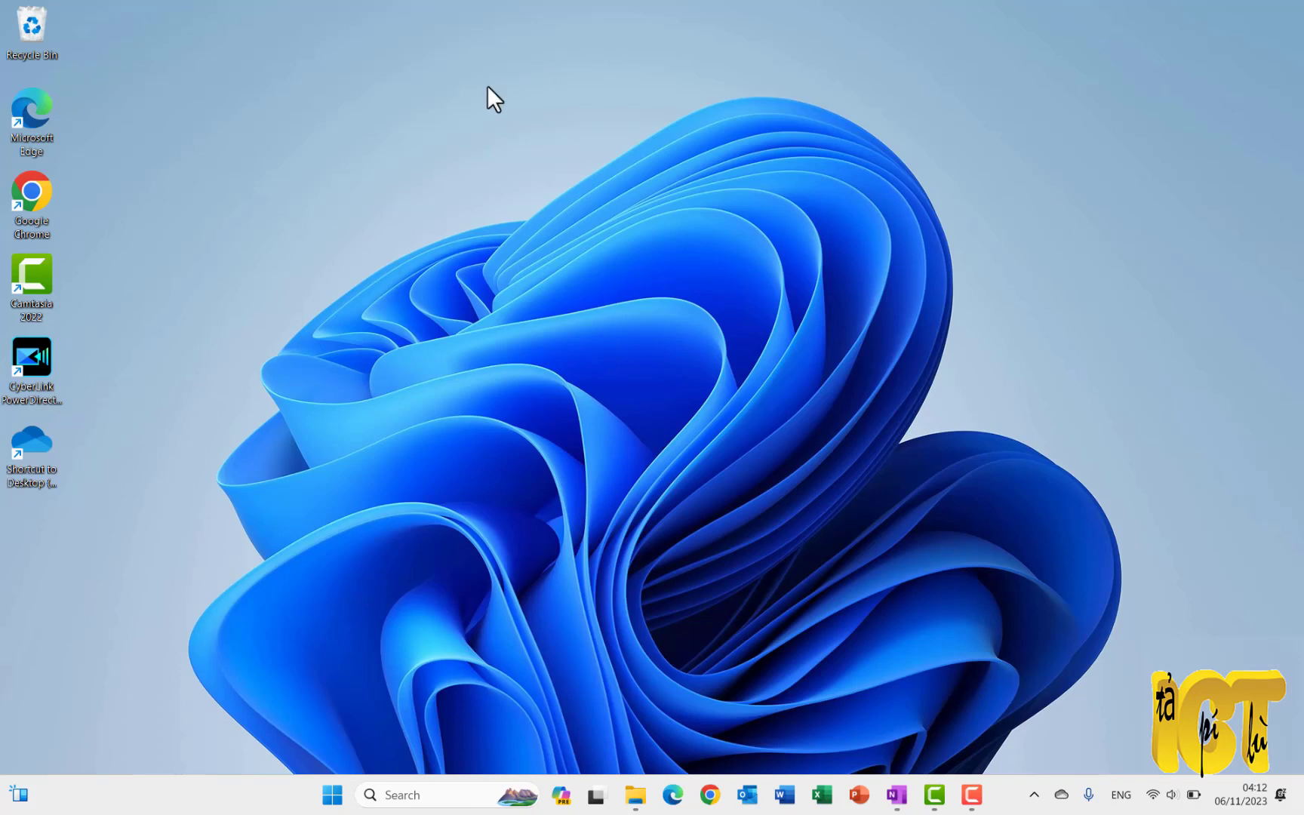
- Set the desktop background to the picture img101 from the Screen folder on drive D and close Settings
right_click(1033, 169)
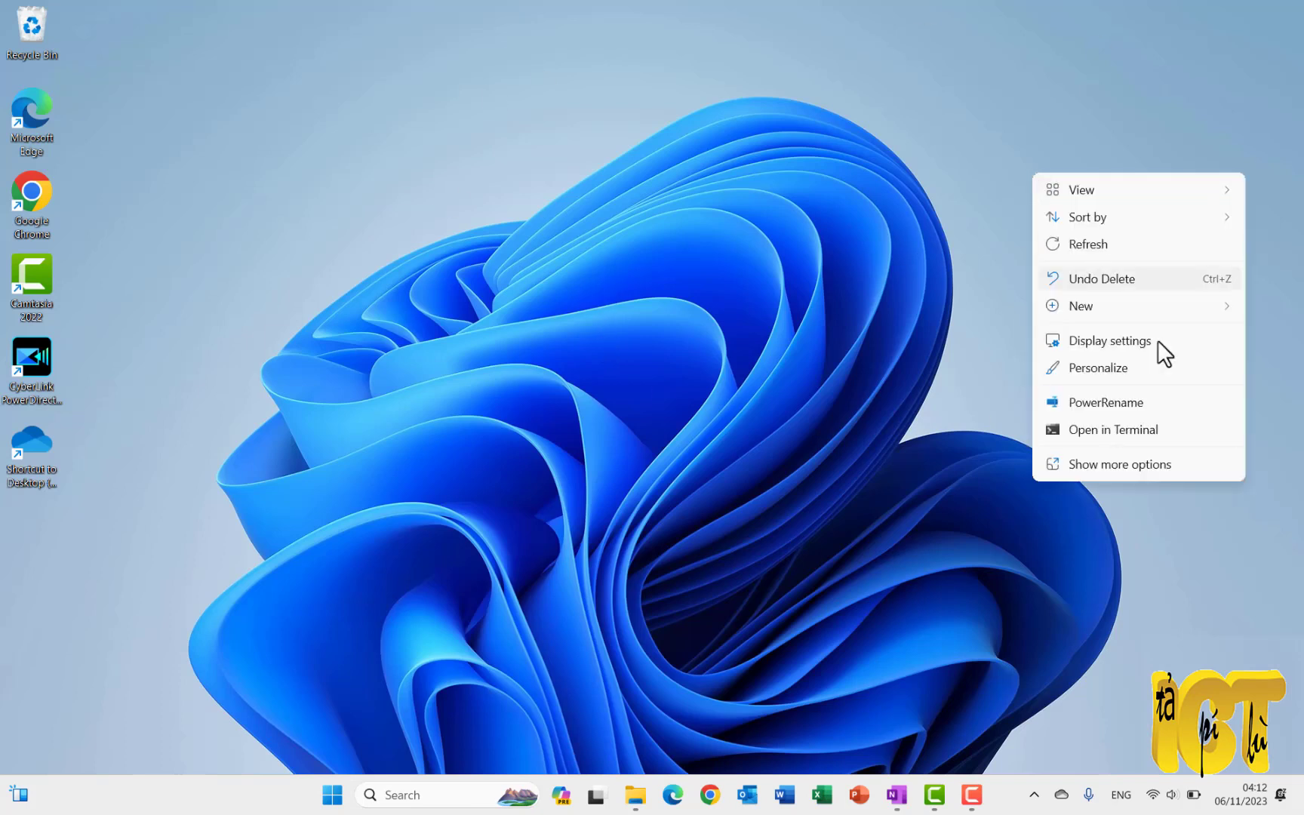
click(1072, 371)
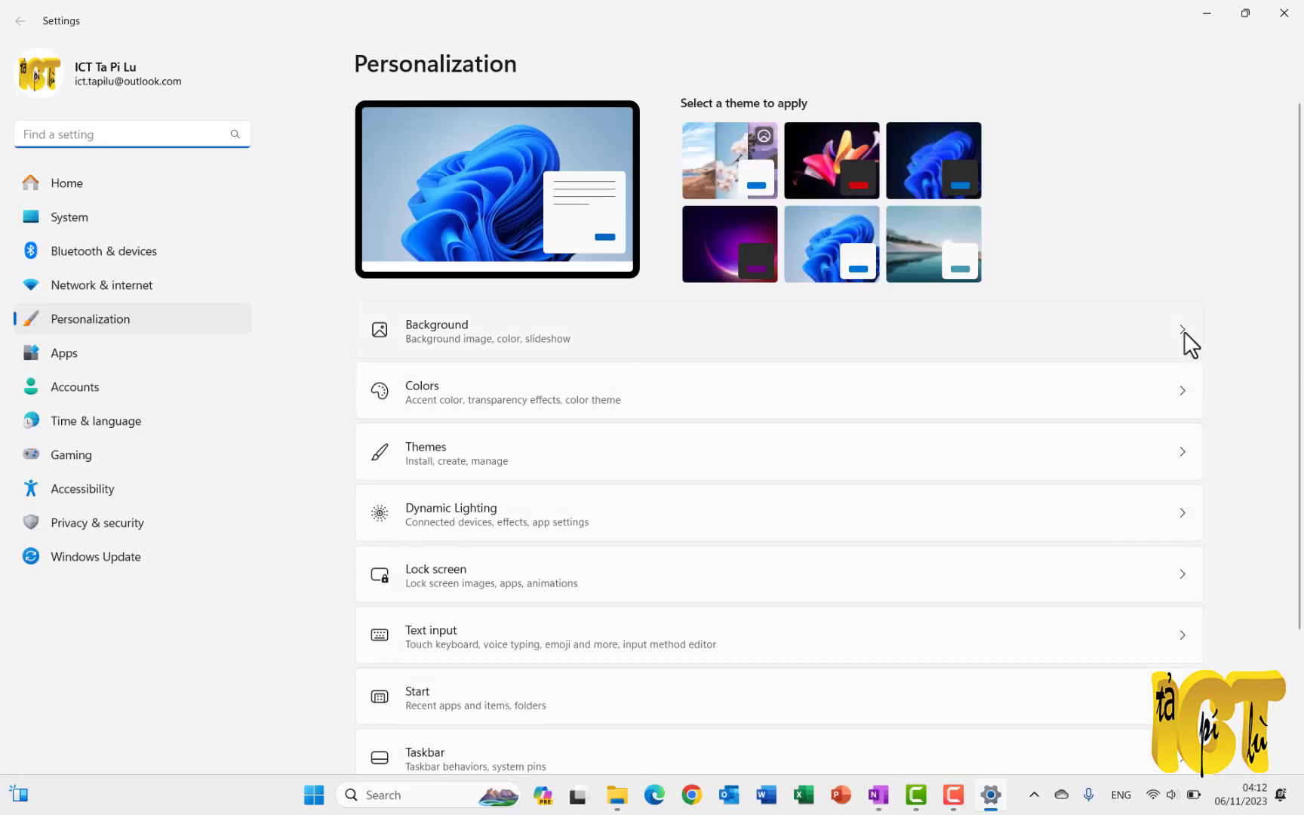
click(1184, 331)
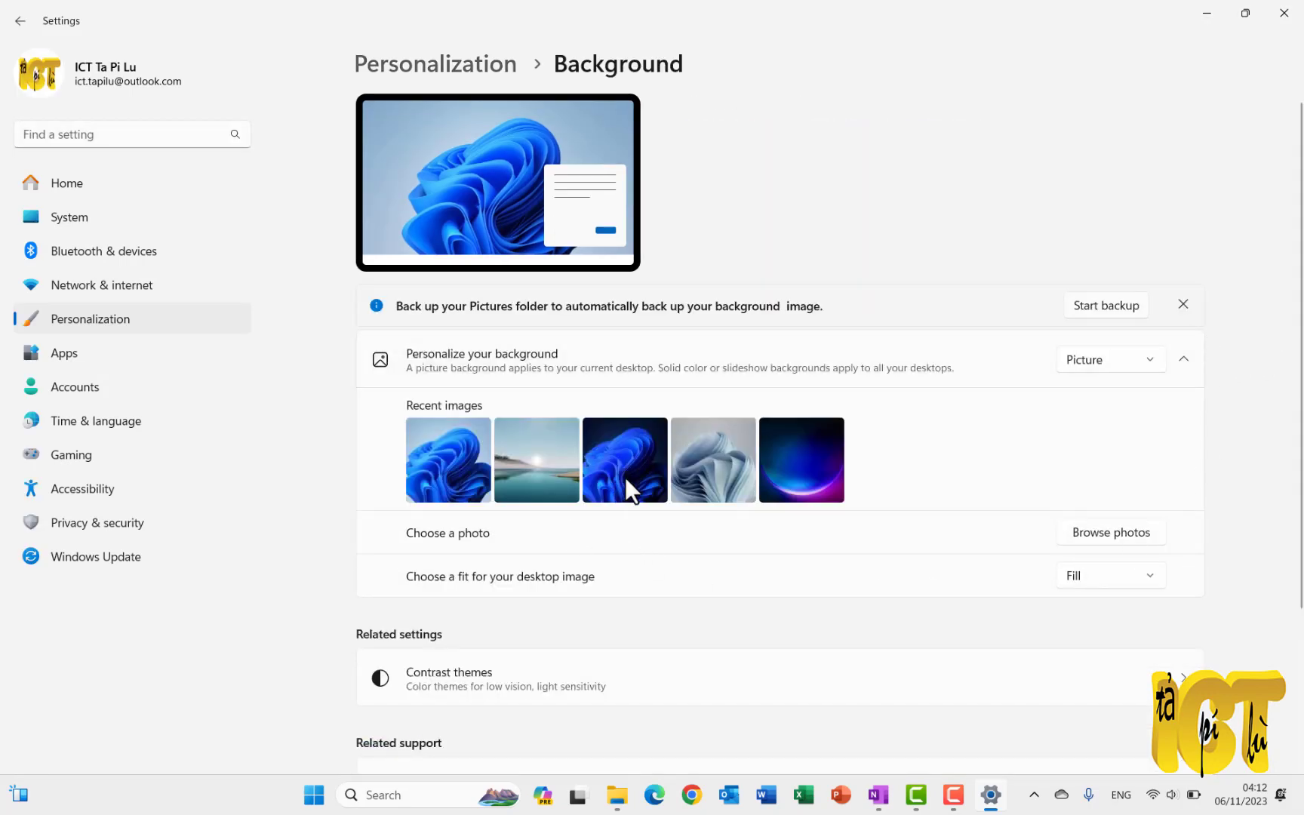
click(1107, 360)
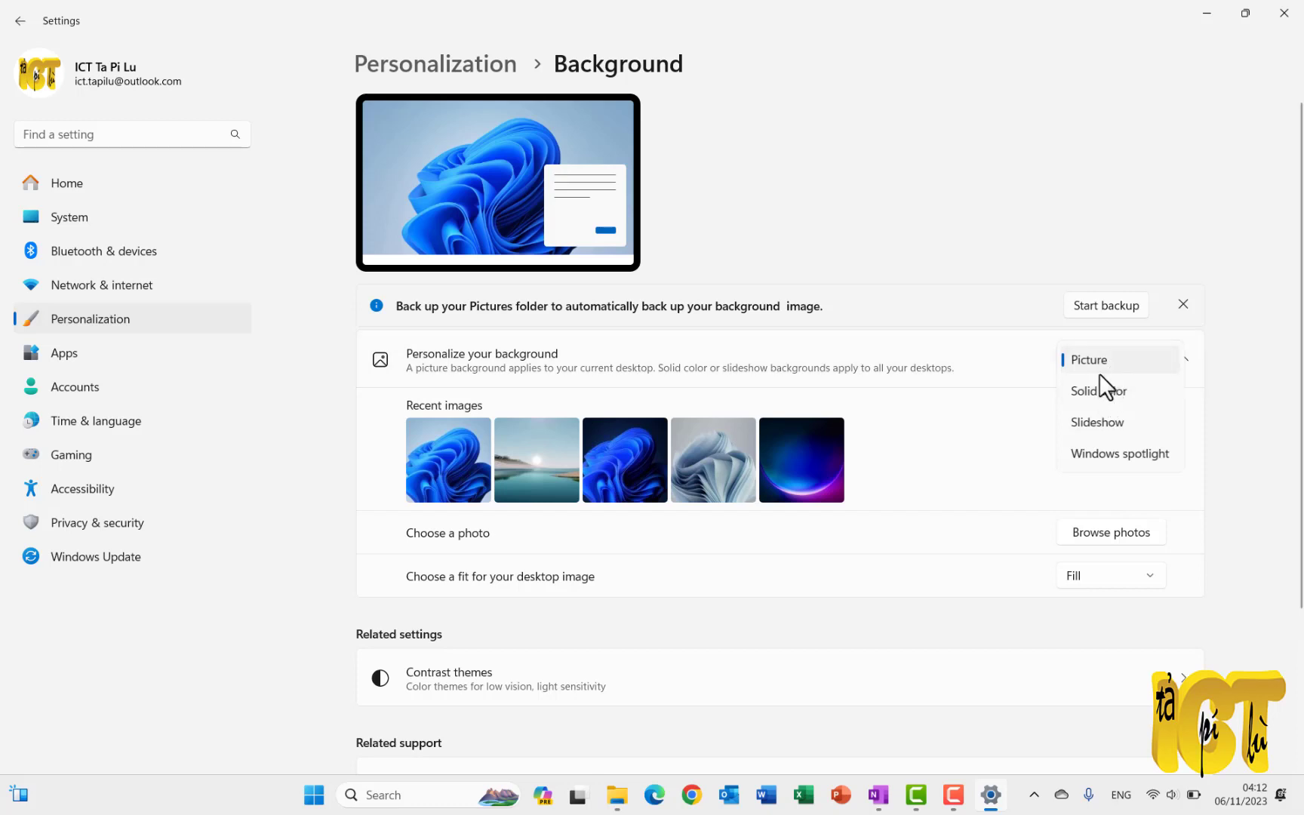
click(1091, 359)
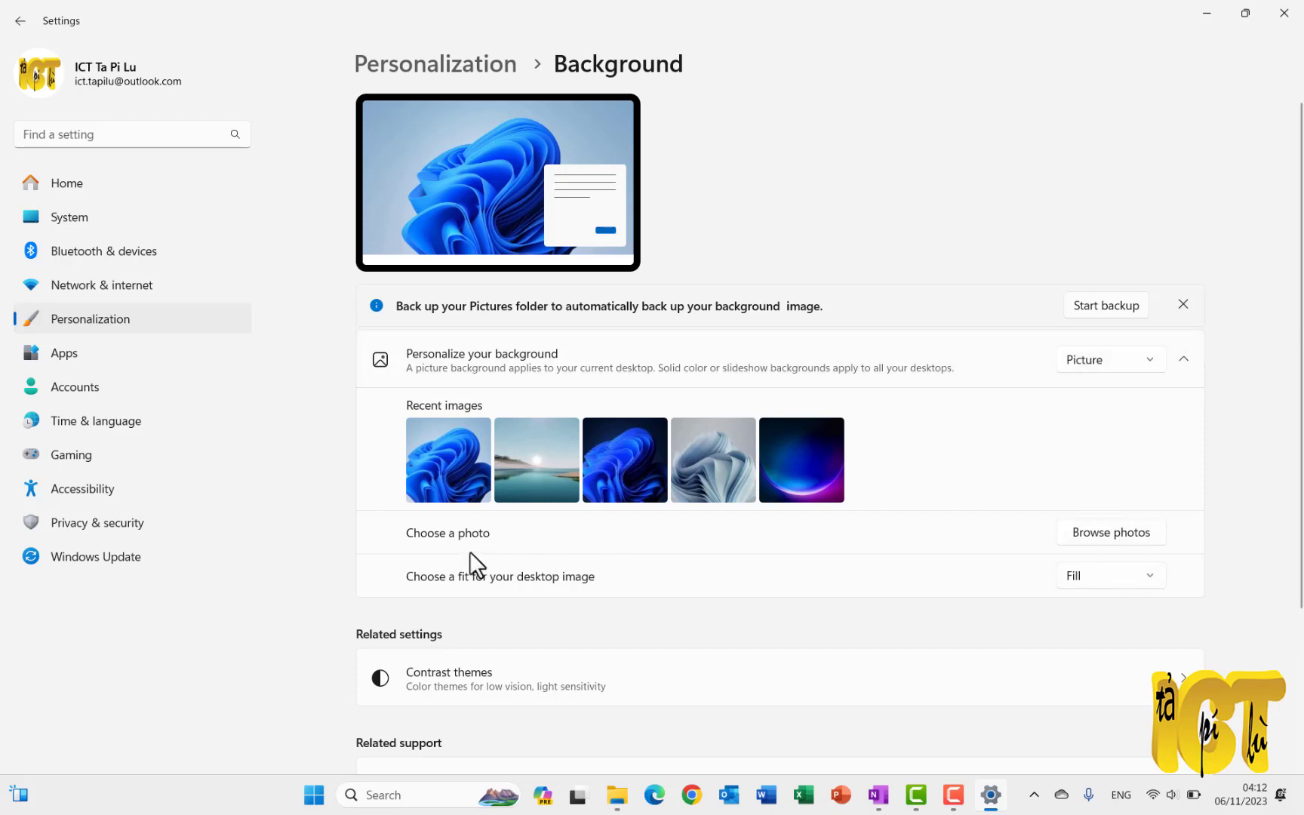
click(1140, 532)
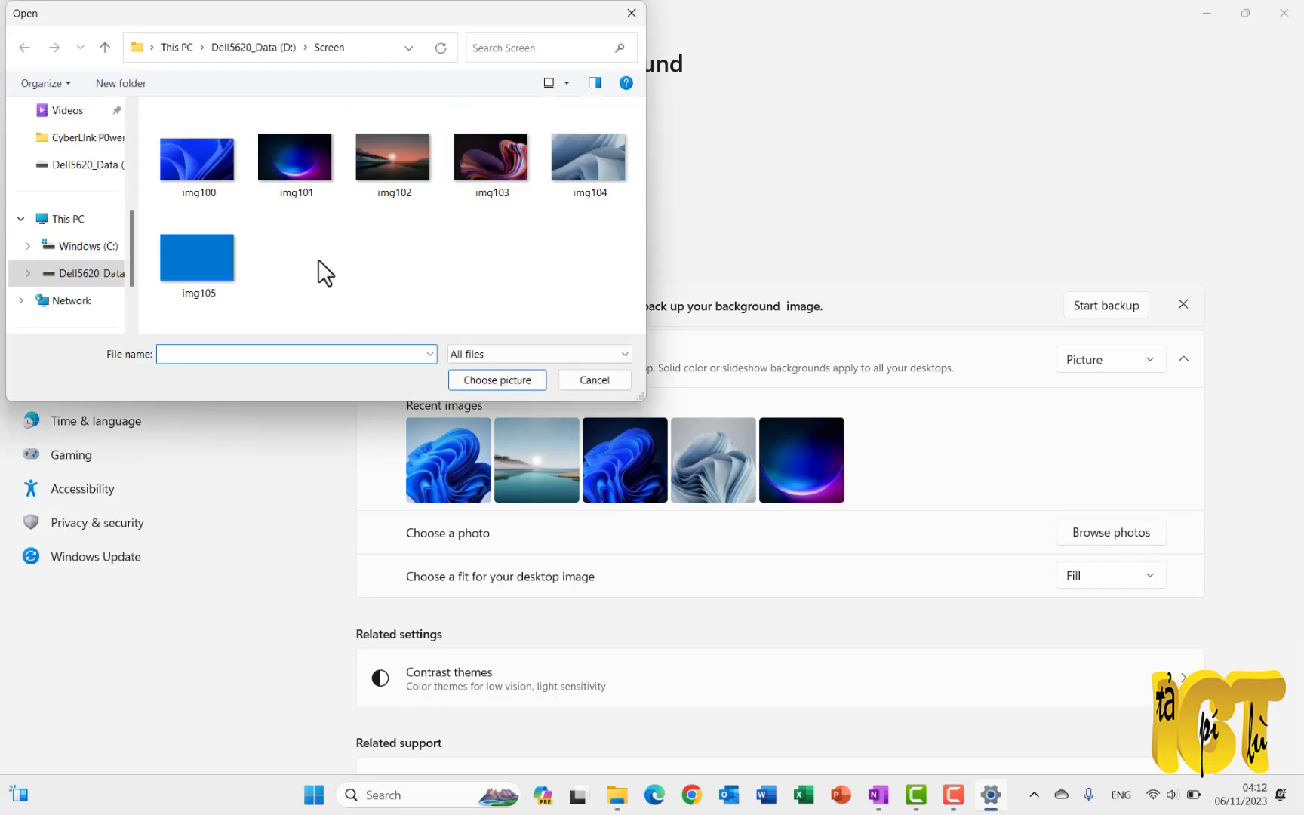
double_click(296, 166)
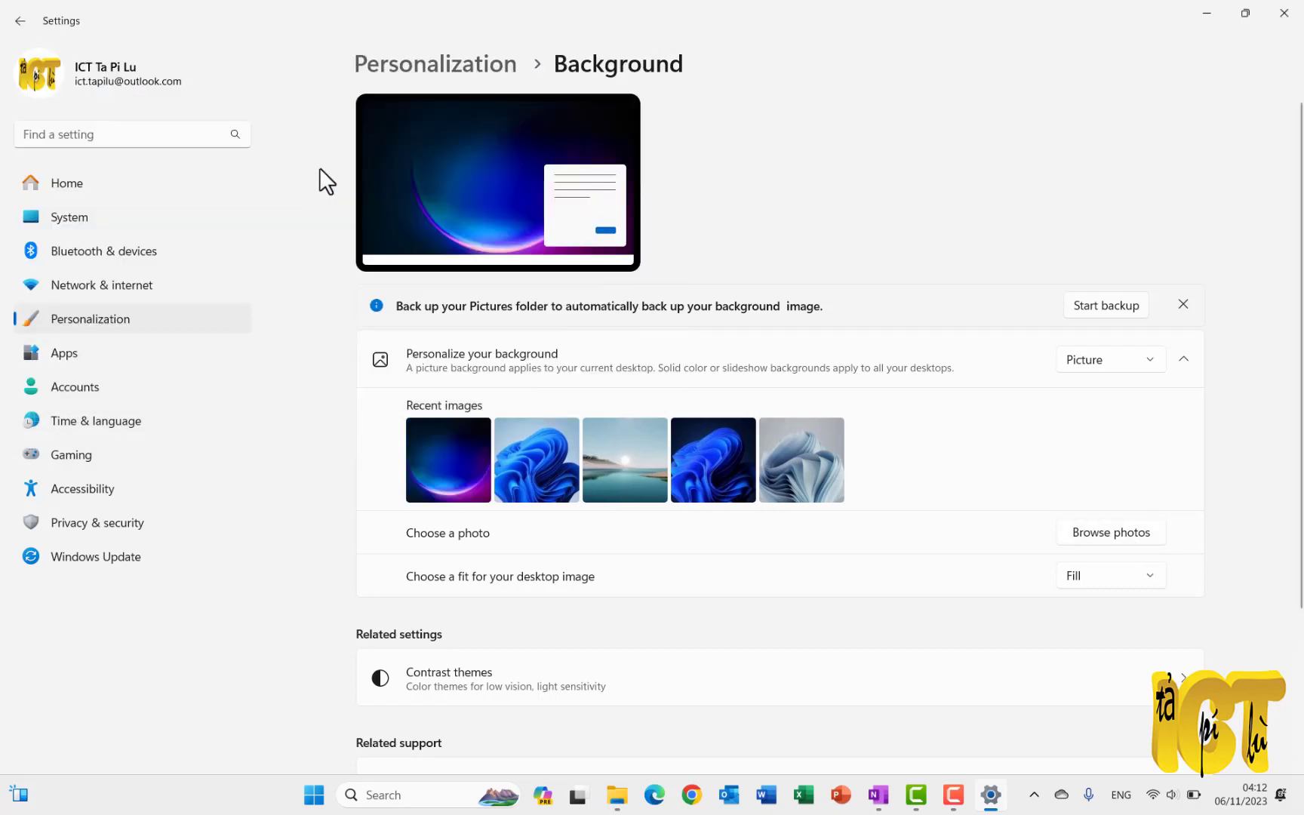
click(1283, 12)
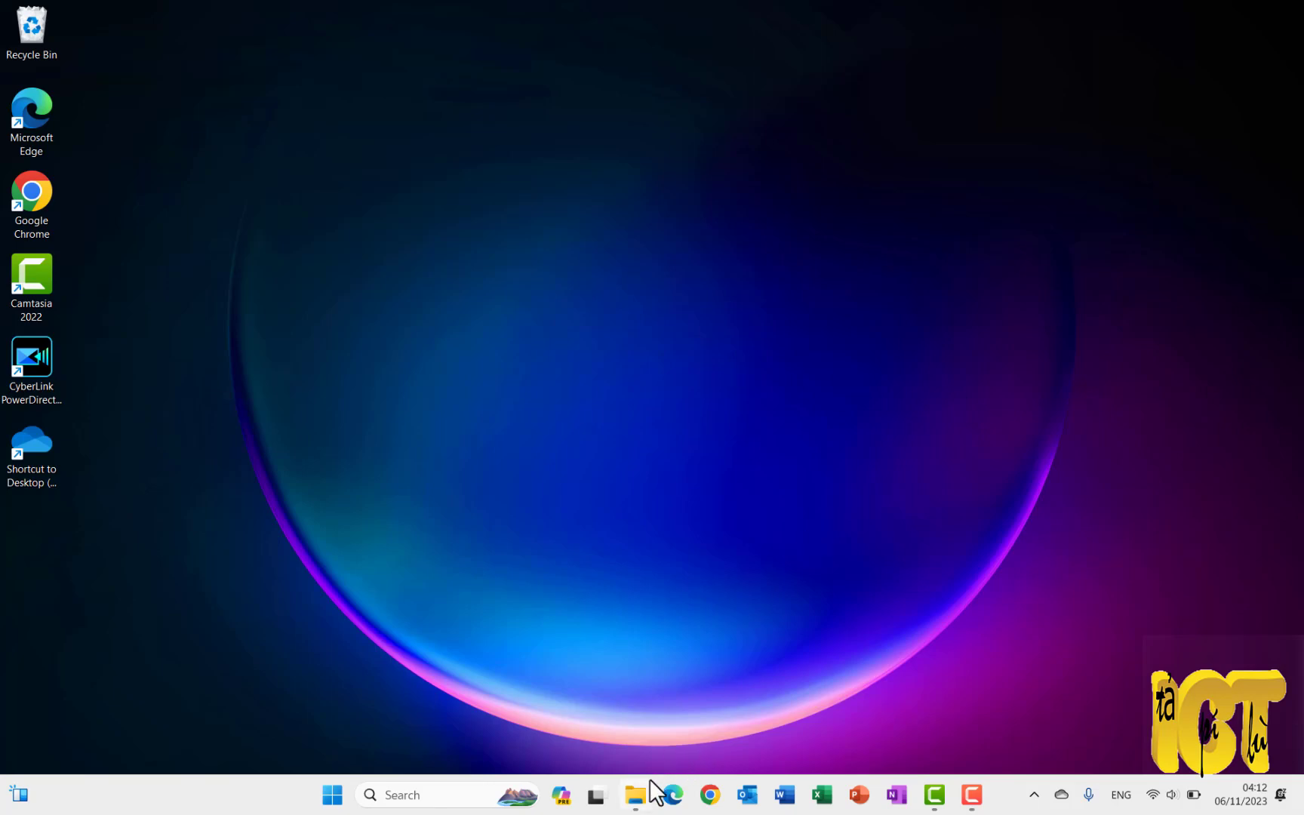
- Open and close File Explorer from the taskbar, and reopen it by searching for "explo"
click(635, 804)
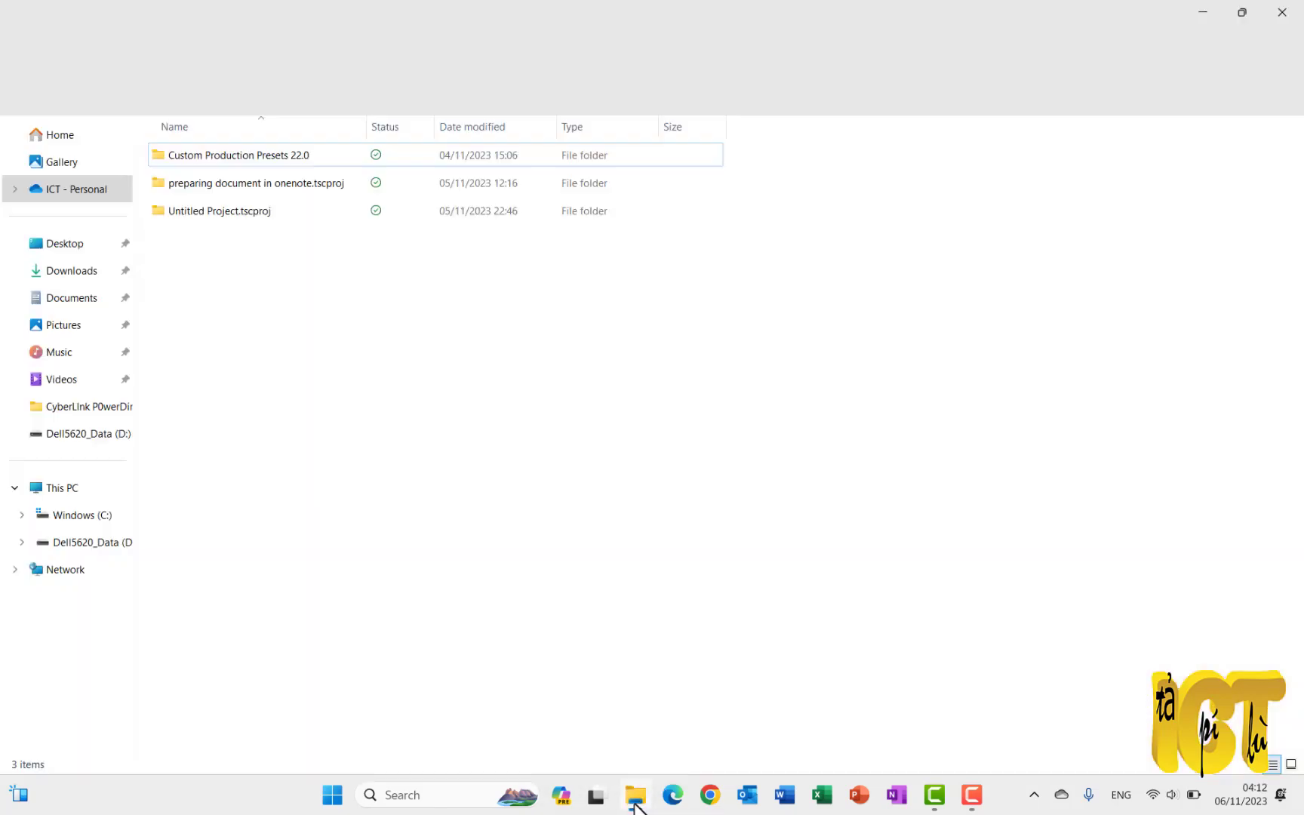
click(1286, 11)
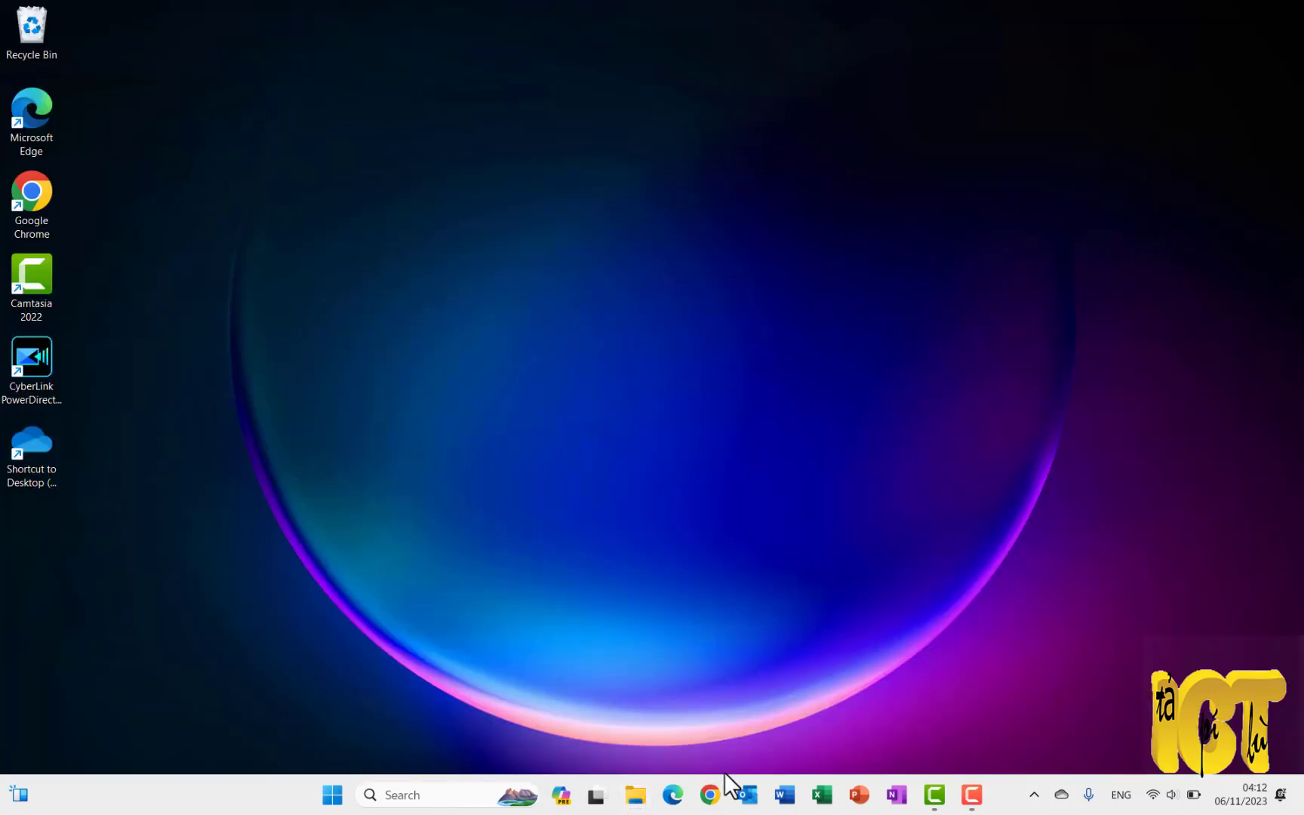
click(438, 805)
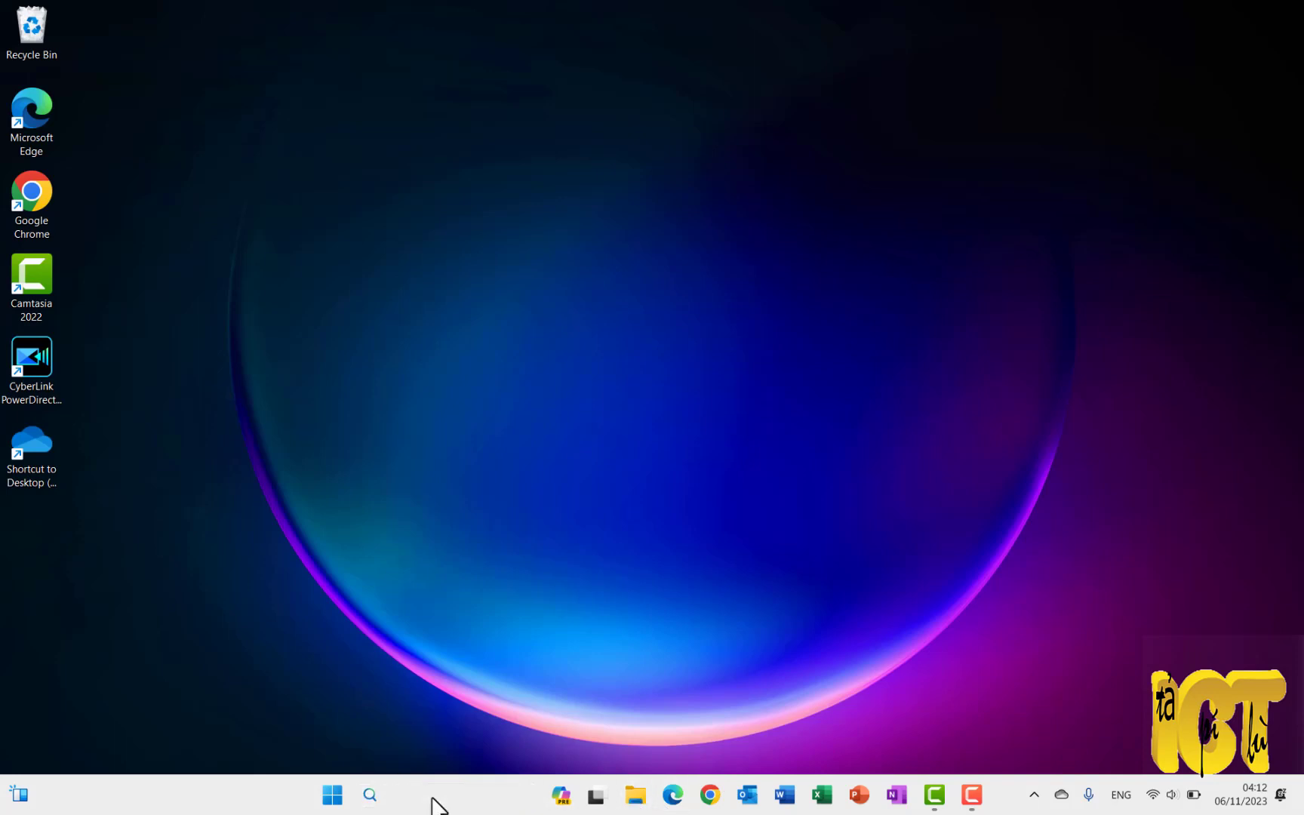
text(explo)
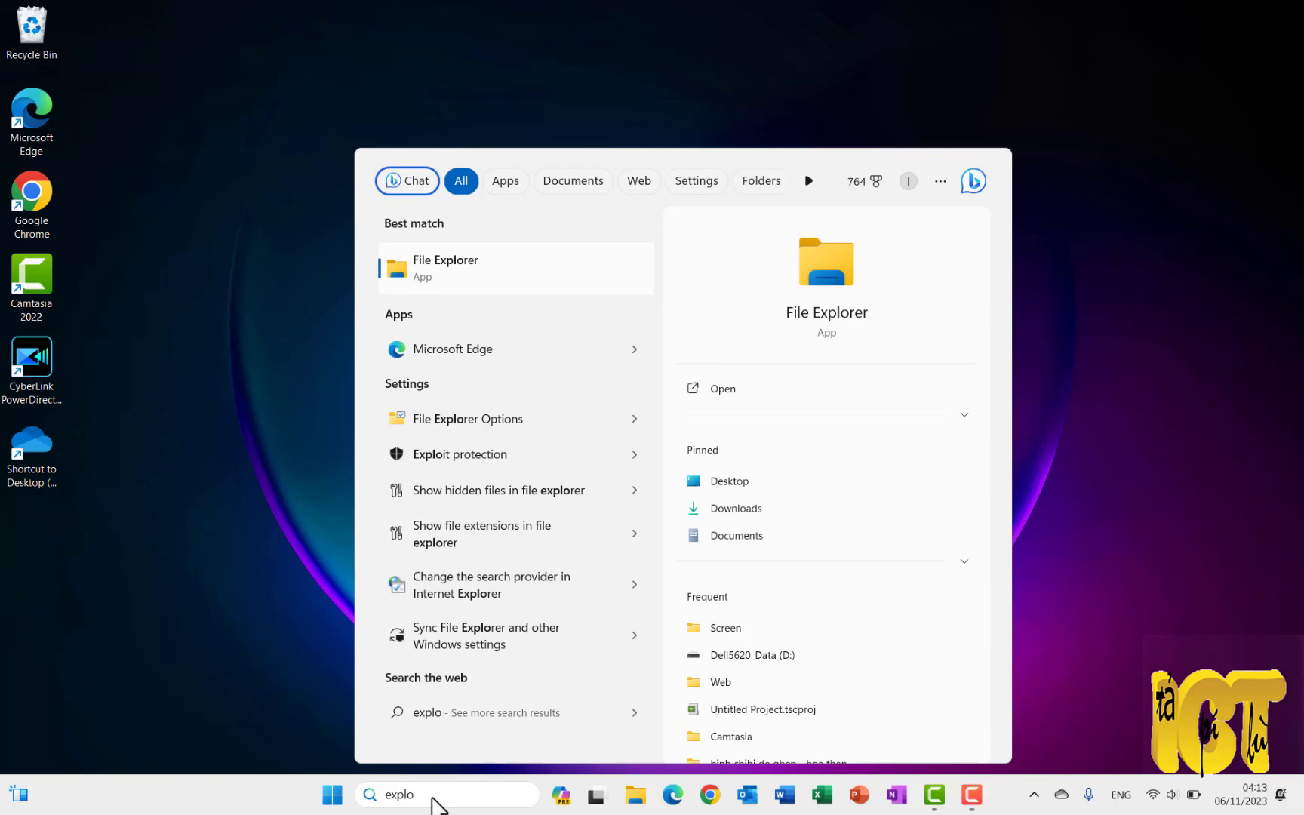
click(442, 265)
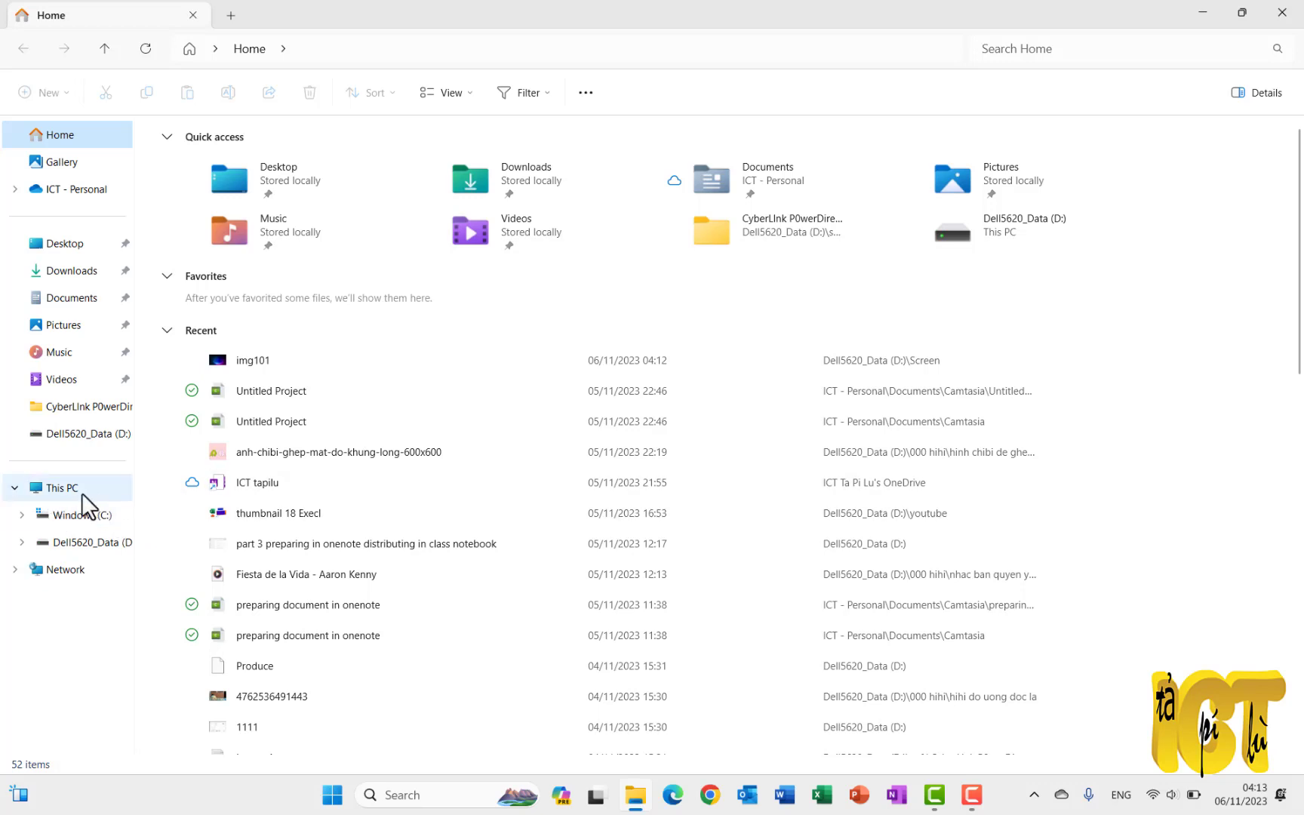
- View the drives in This PC and open the Dell5620_Data (D:) drive
click(52, 489)
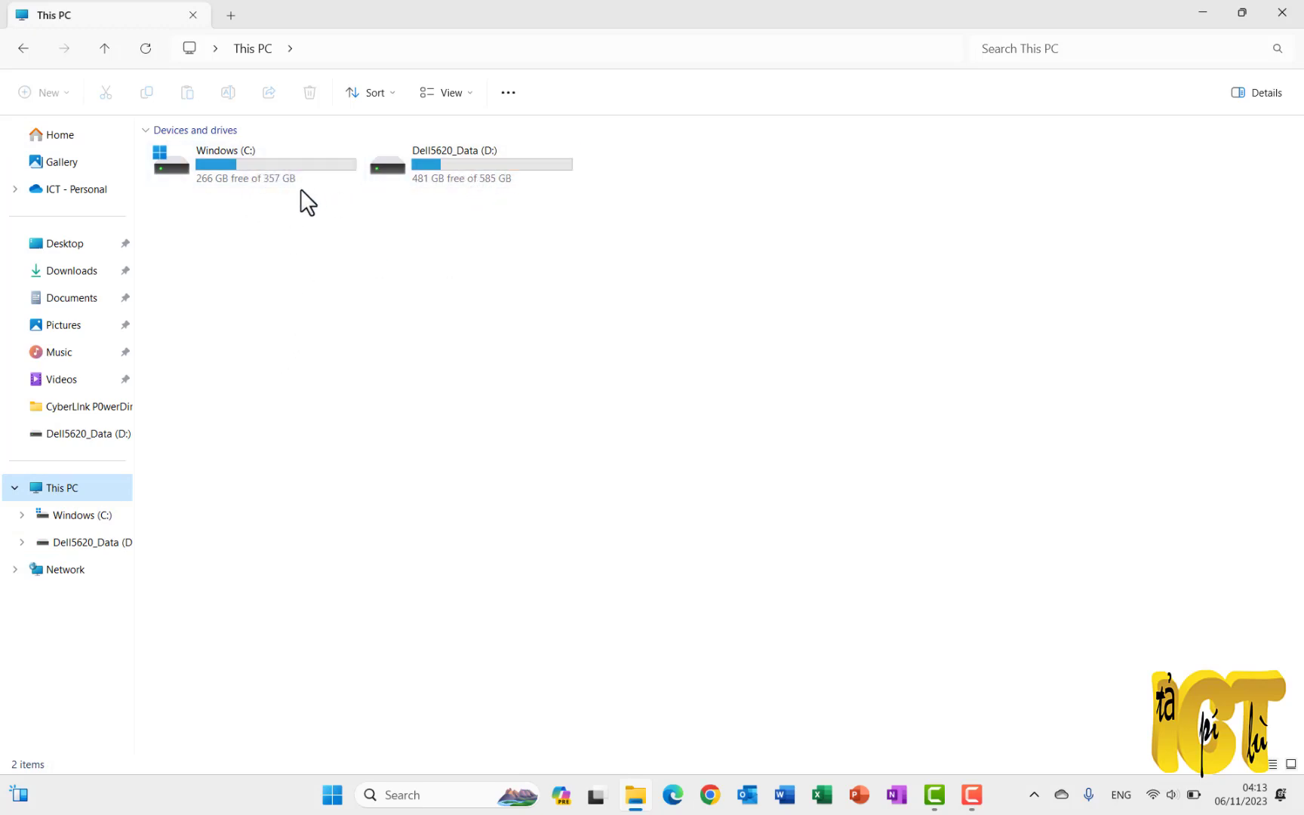
mouse_move(249, 175)
click(88, 540)
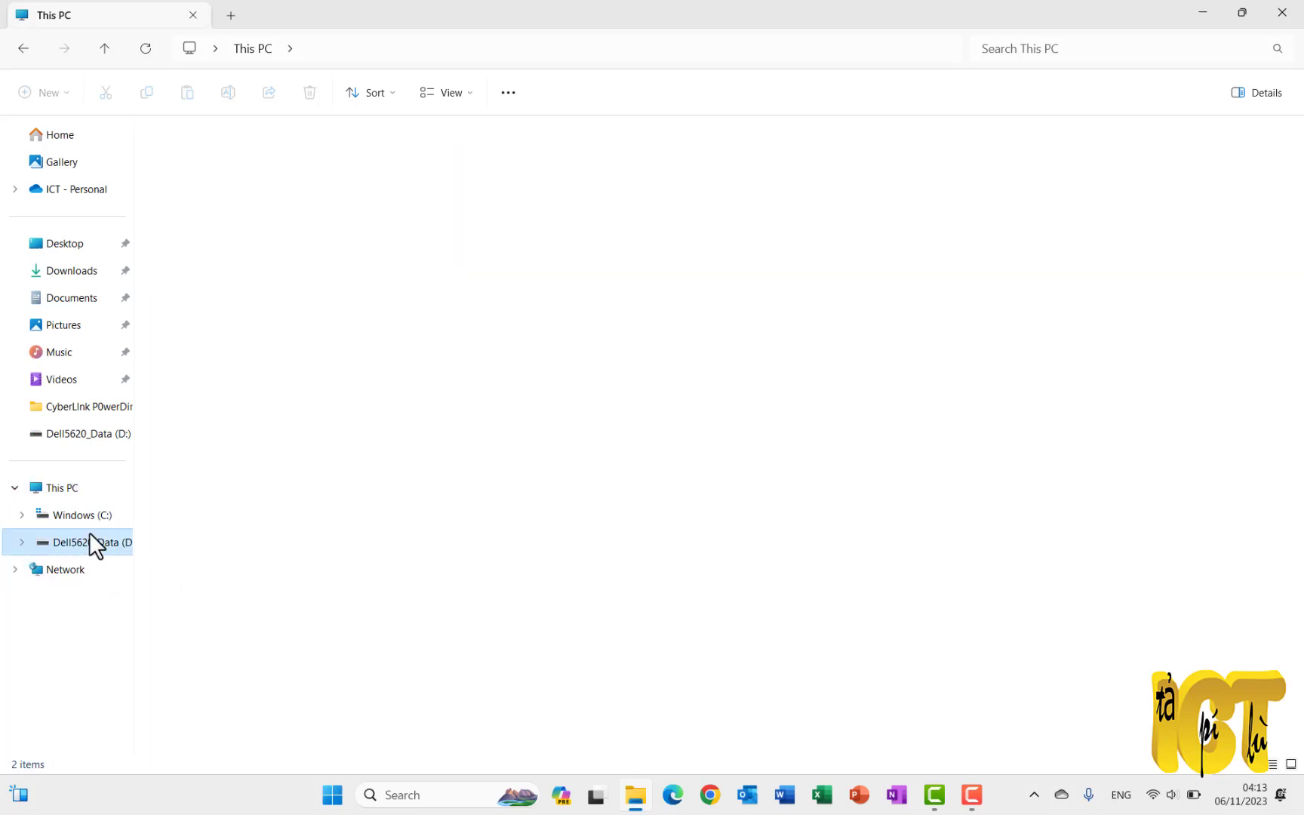
- Expand the Dell5620_Data (D:) drive in the folder tree, open its 001000 backup folder, and widen the navigation pane to show full folder names
click(19, 542)
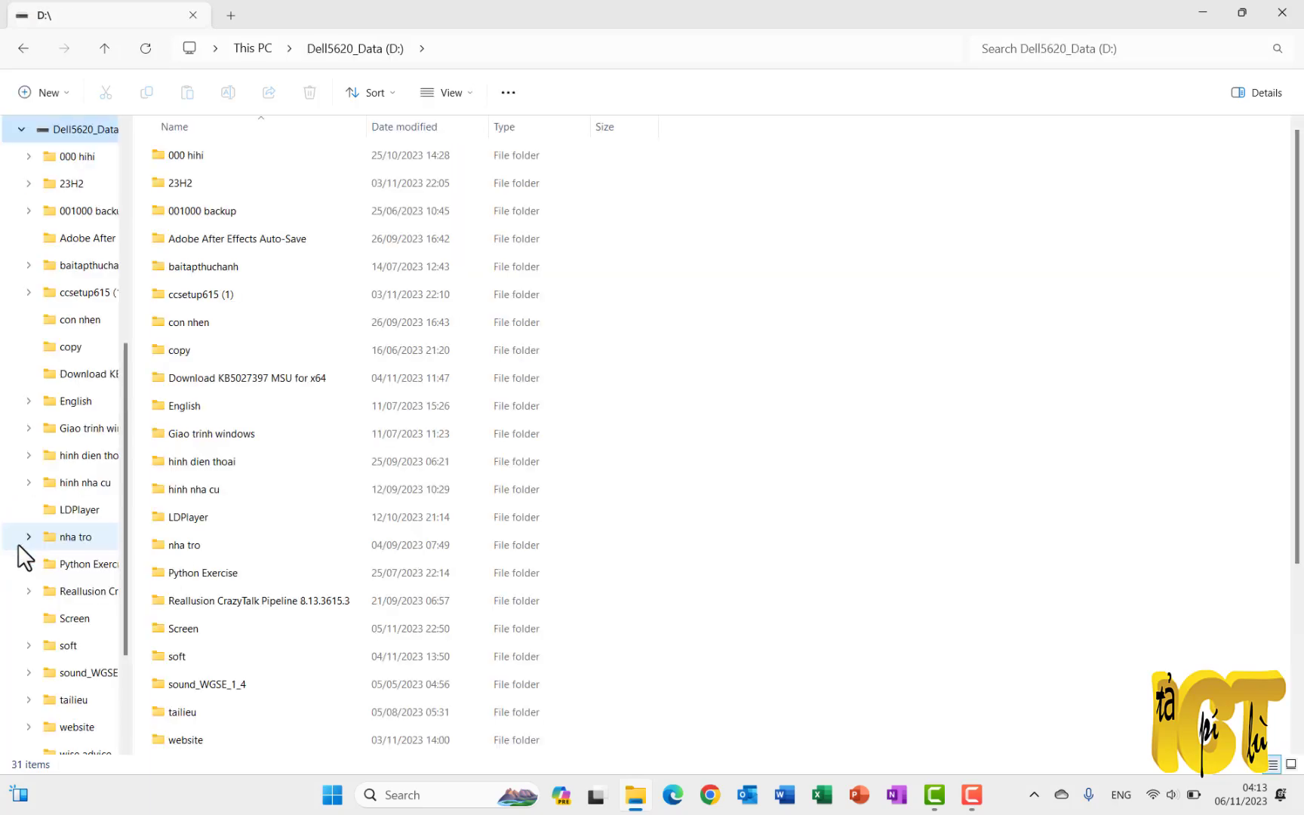
click(79, 217)
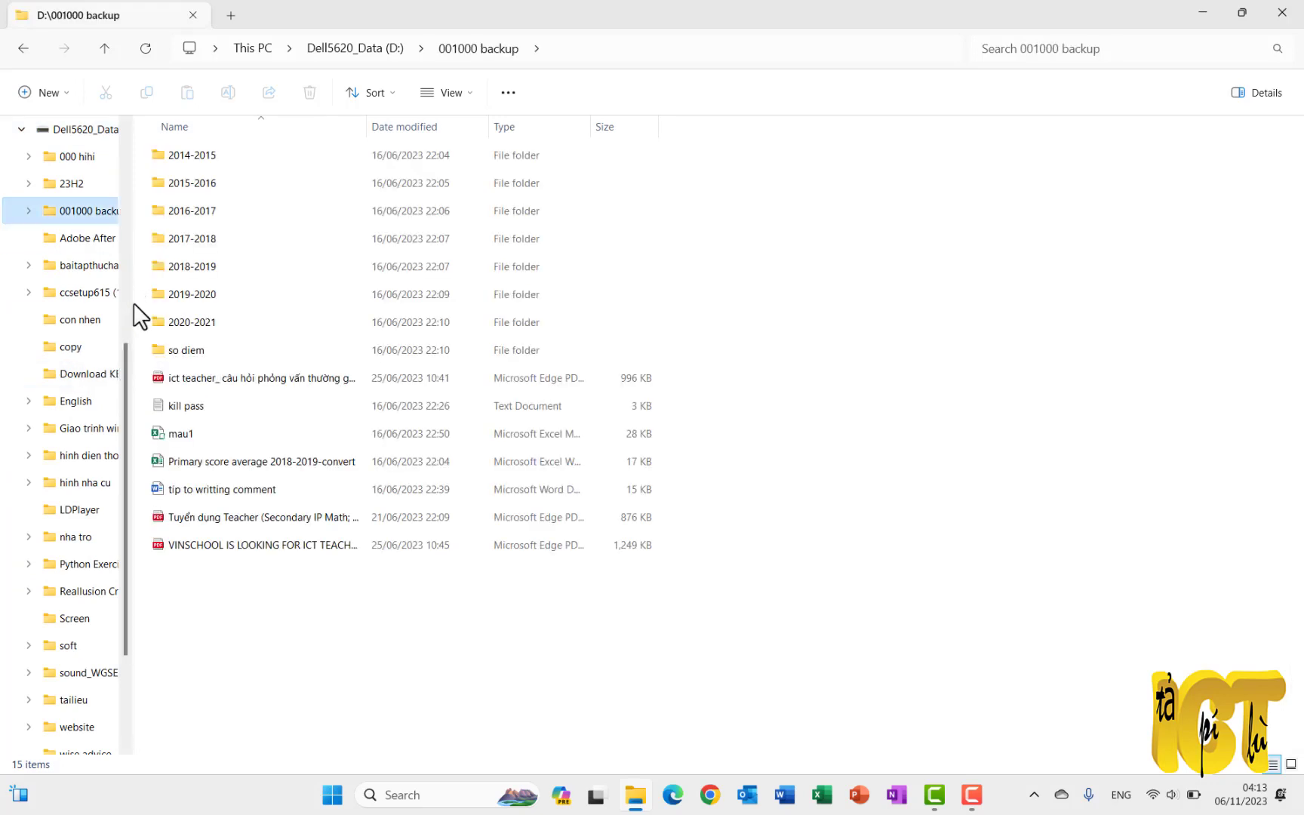
drag(134, 305, 264, 360)
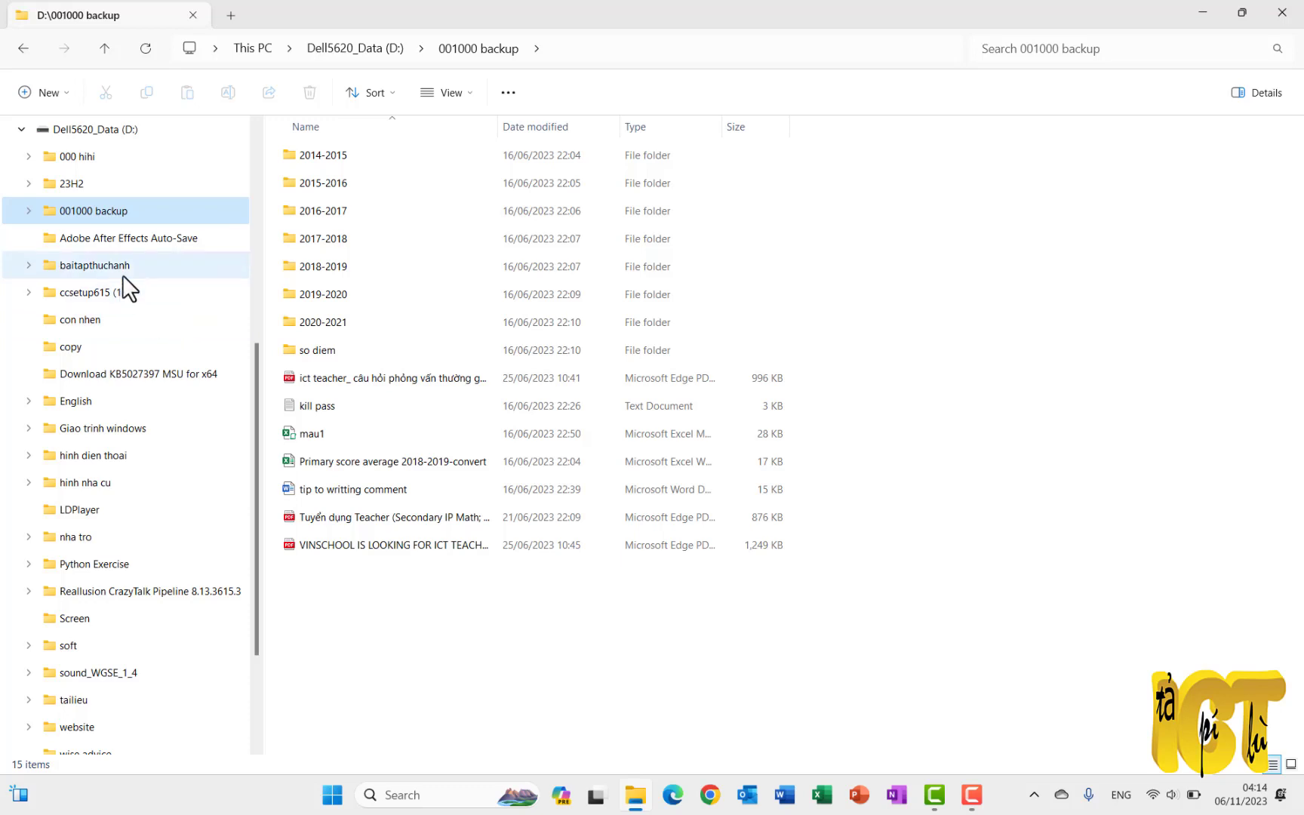
- Open and expand the baitapthuchanh folder, view the contents of its luong giac subfolder, and return to baitapthuchanh
click(92, 266)
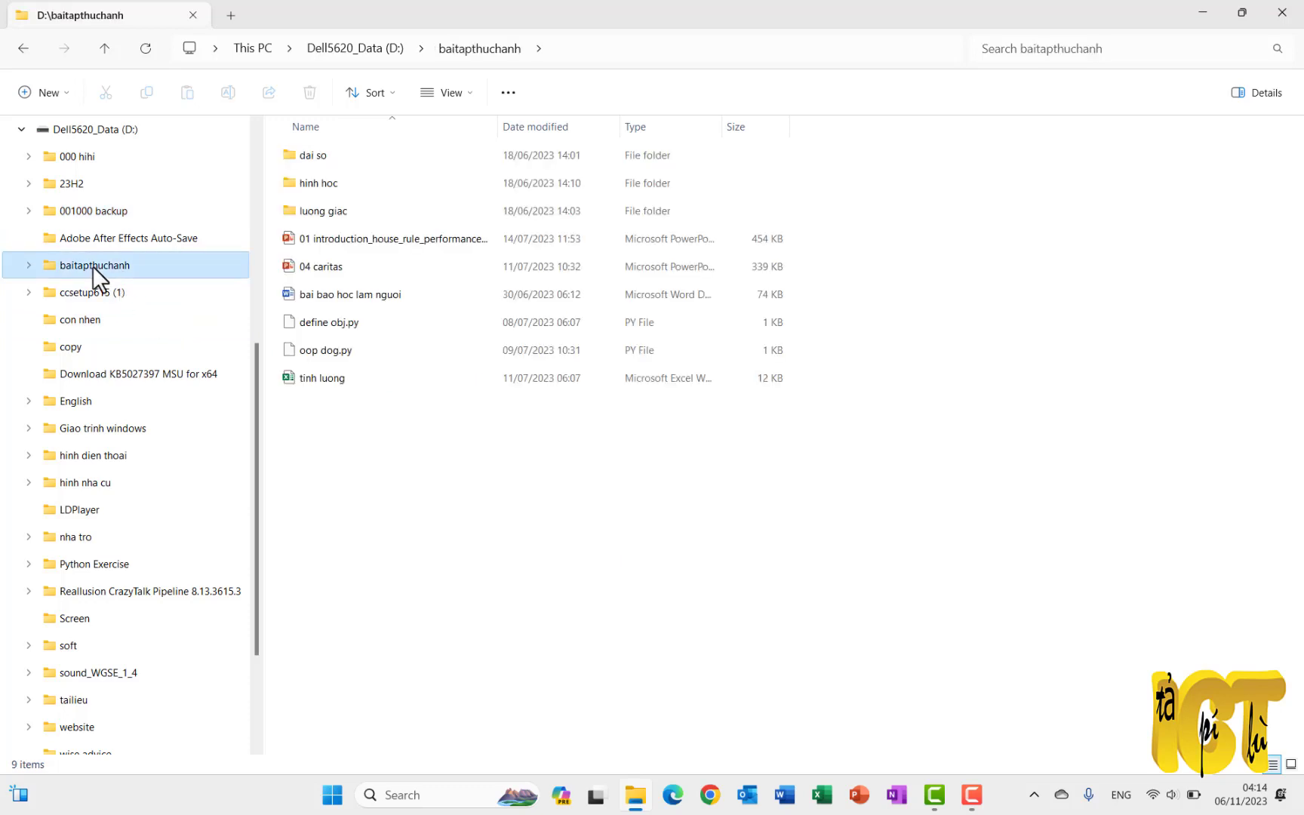
click(25, 263)
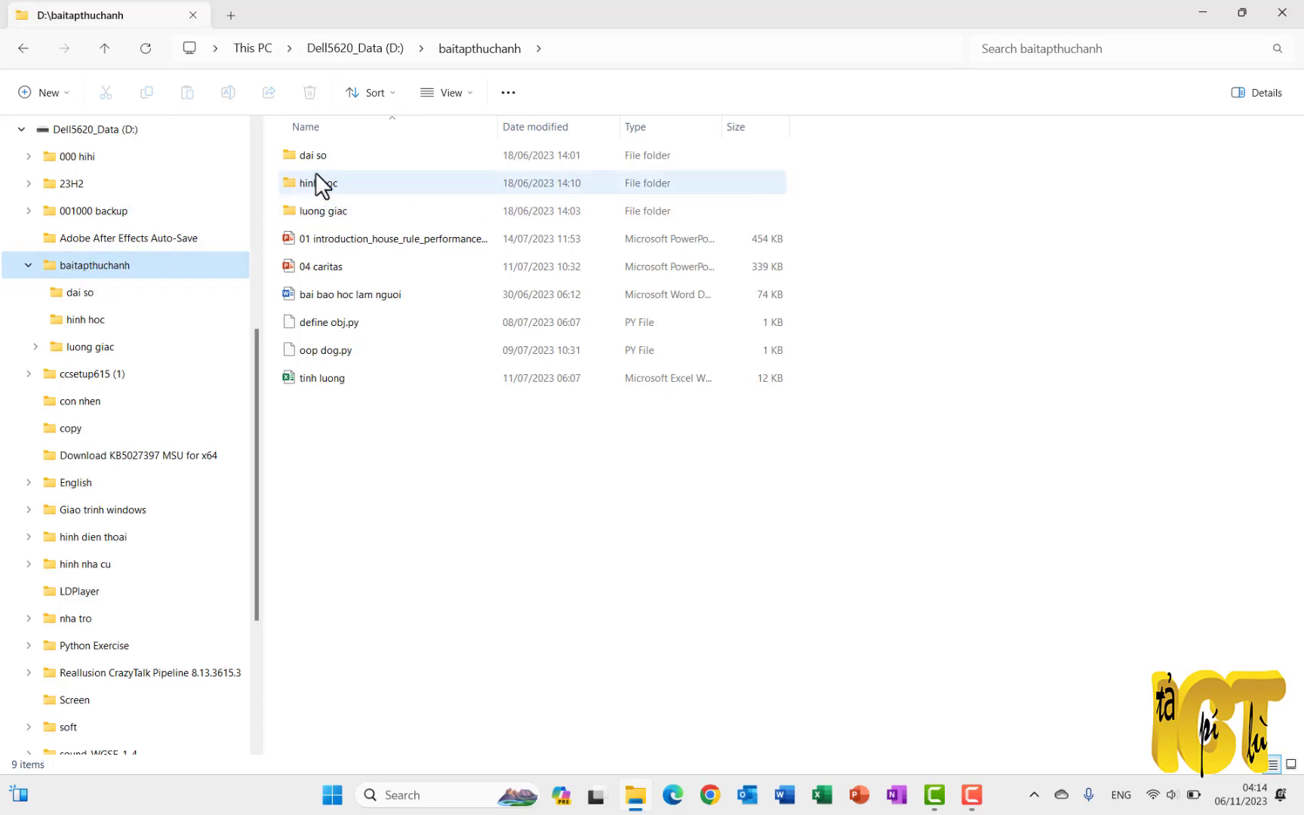
double_click(323, 210)
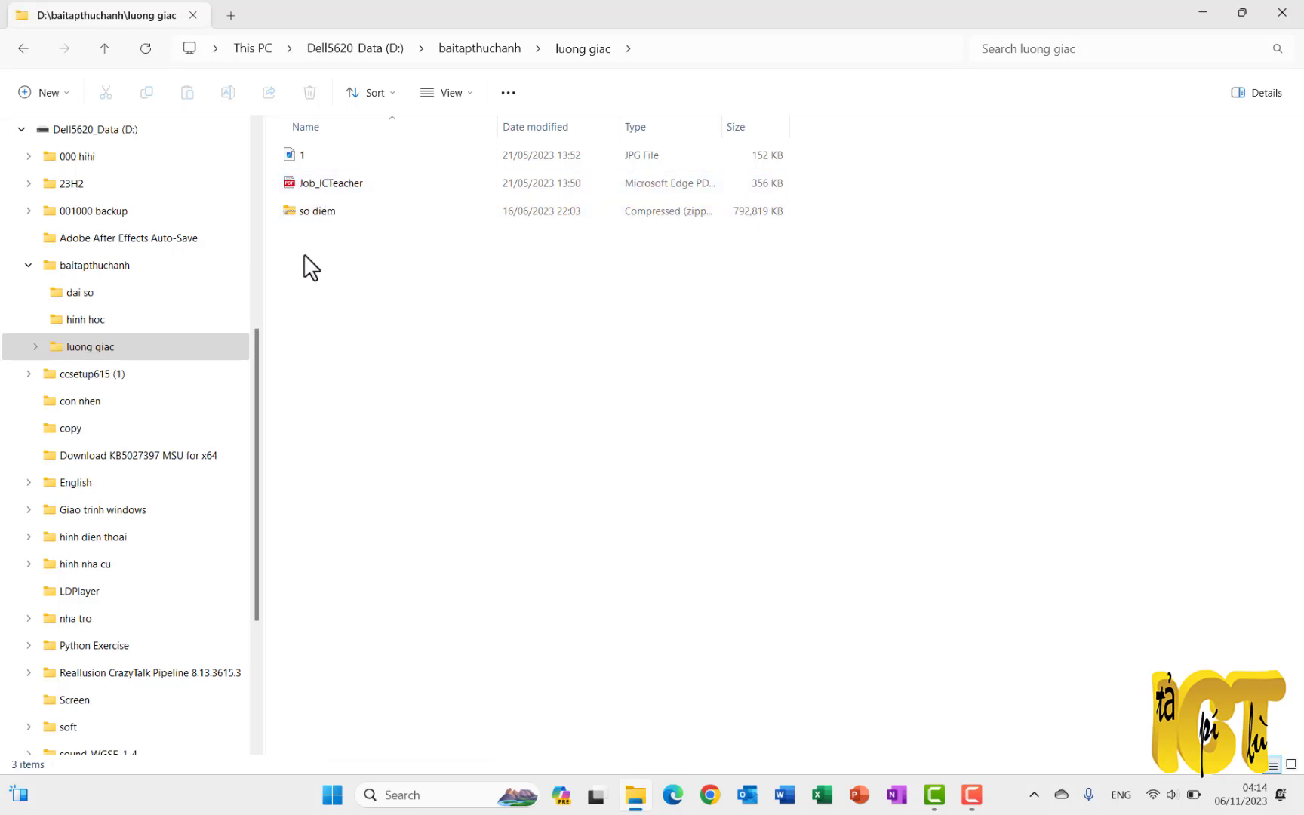
click(450, 50)
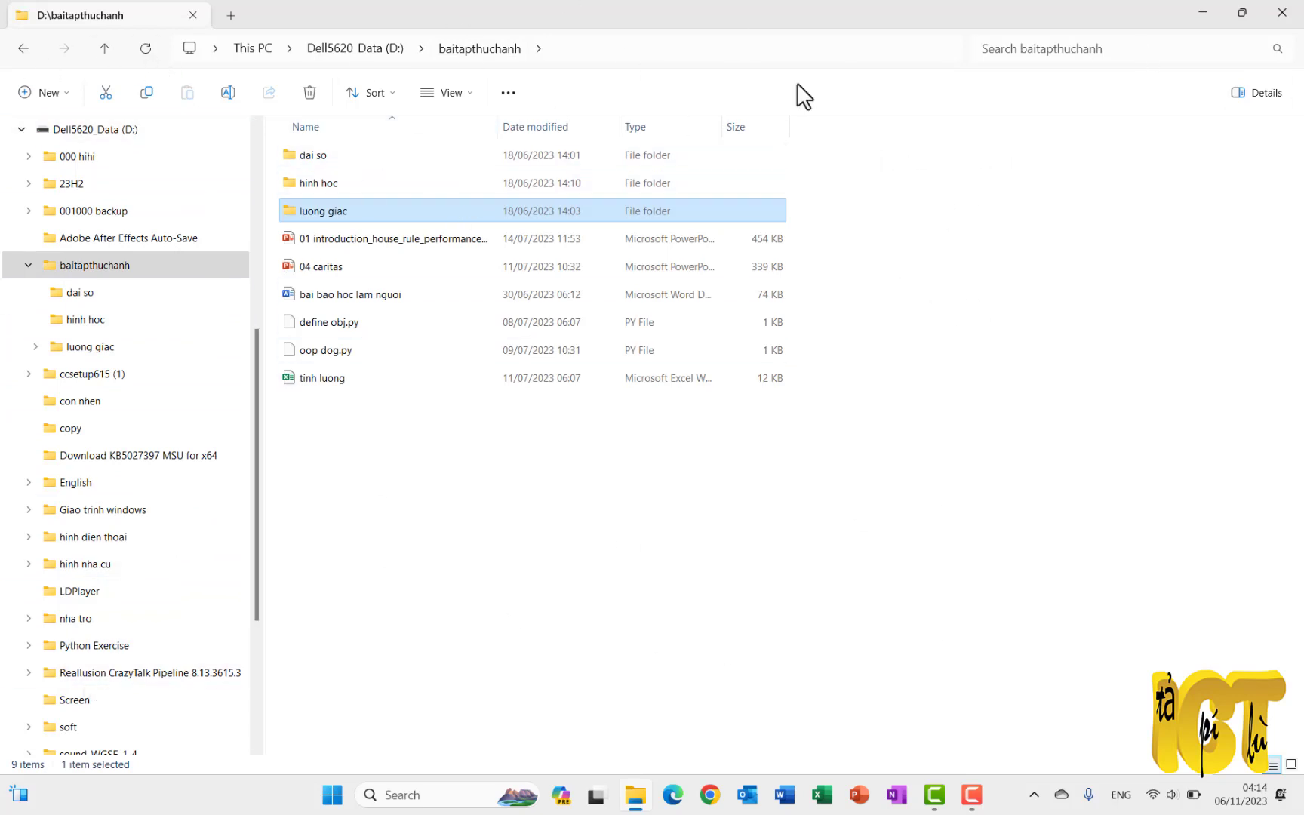
- Select the six consecutive files from 01 introduction_house_rule_performance through tinh luong, and view the available file actions without applying one
click(323, 242)
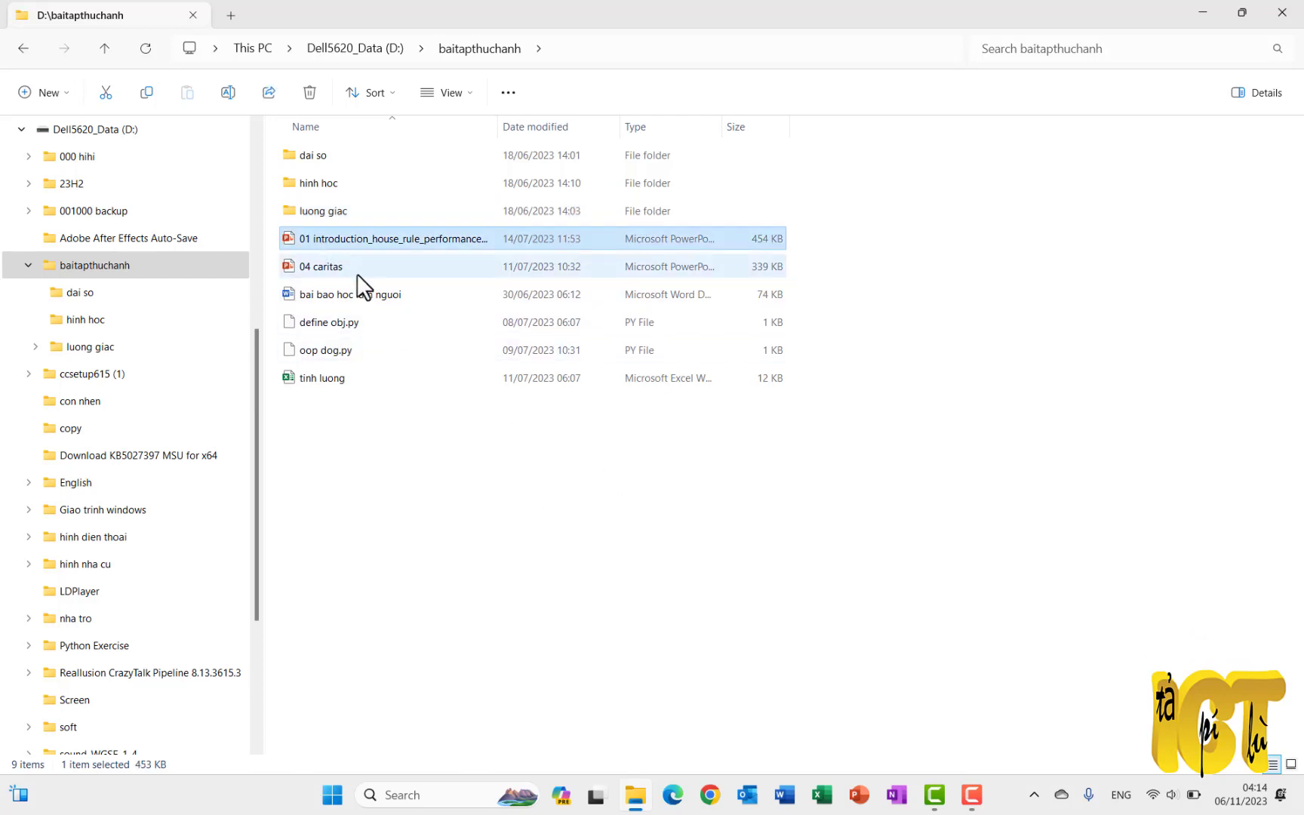
click(427, 238)
key(Escape)
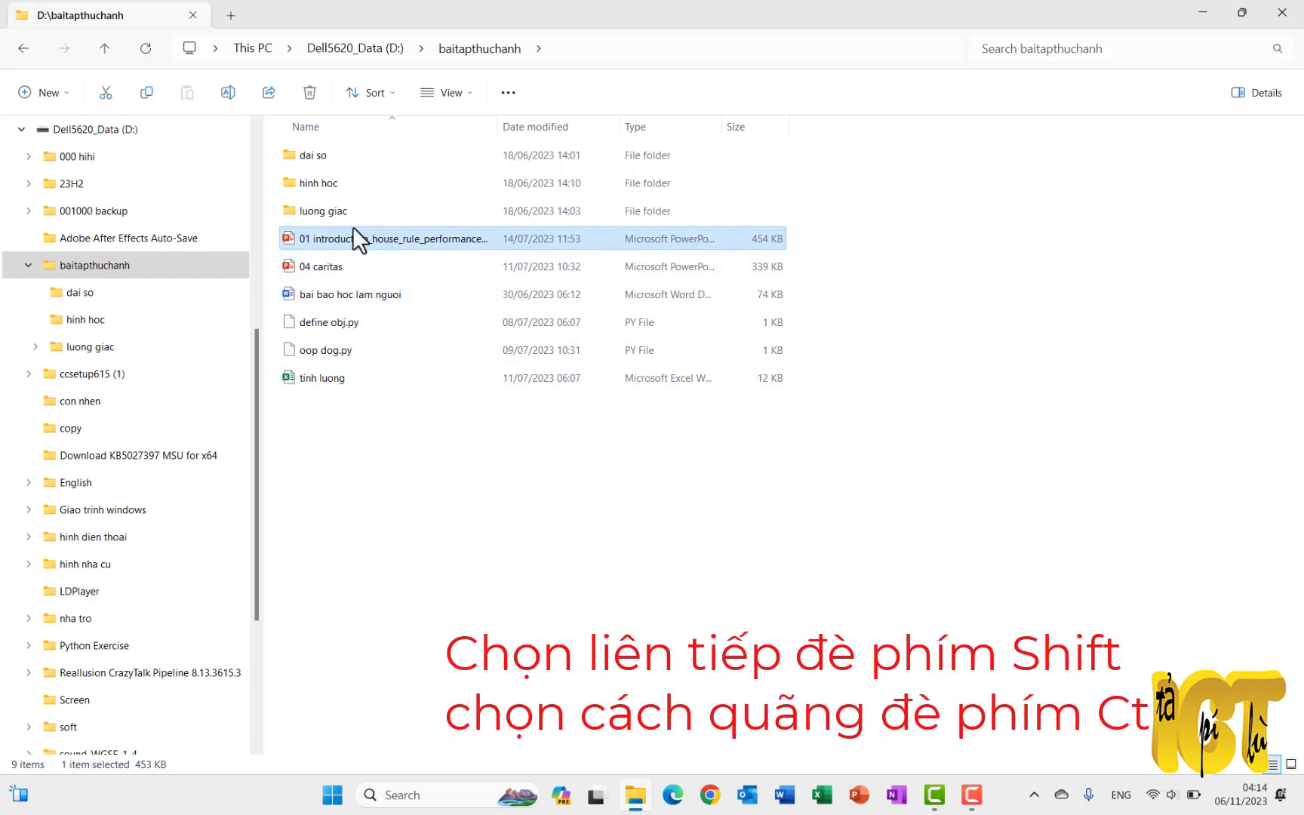
shift+click(310, 381)
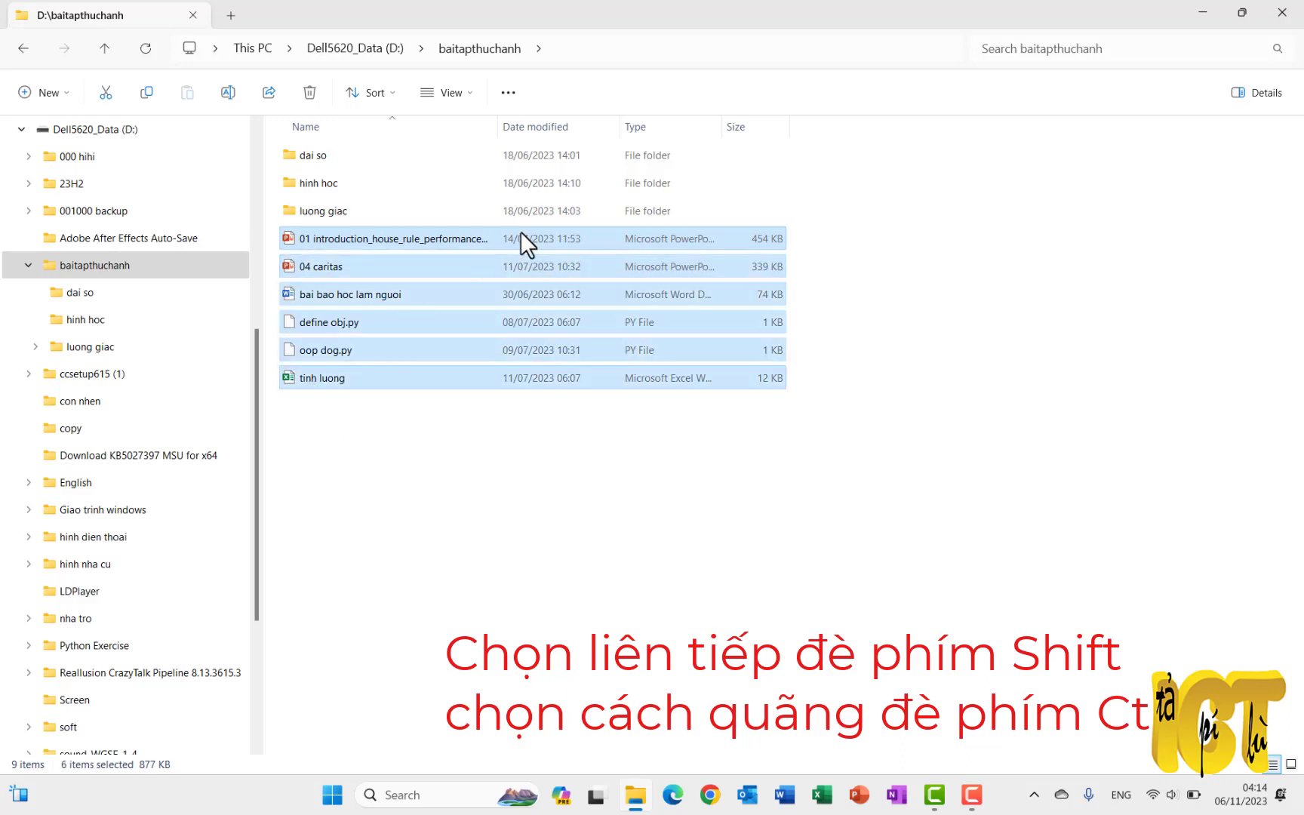
right_click(493, 381)
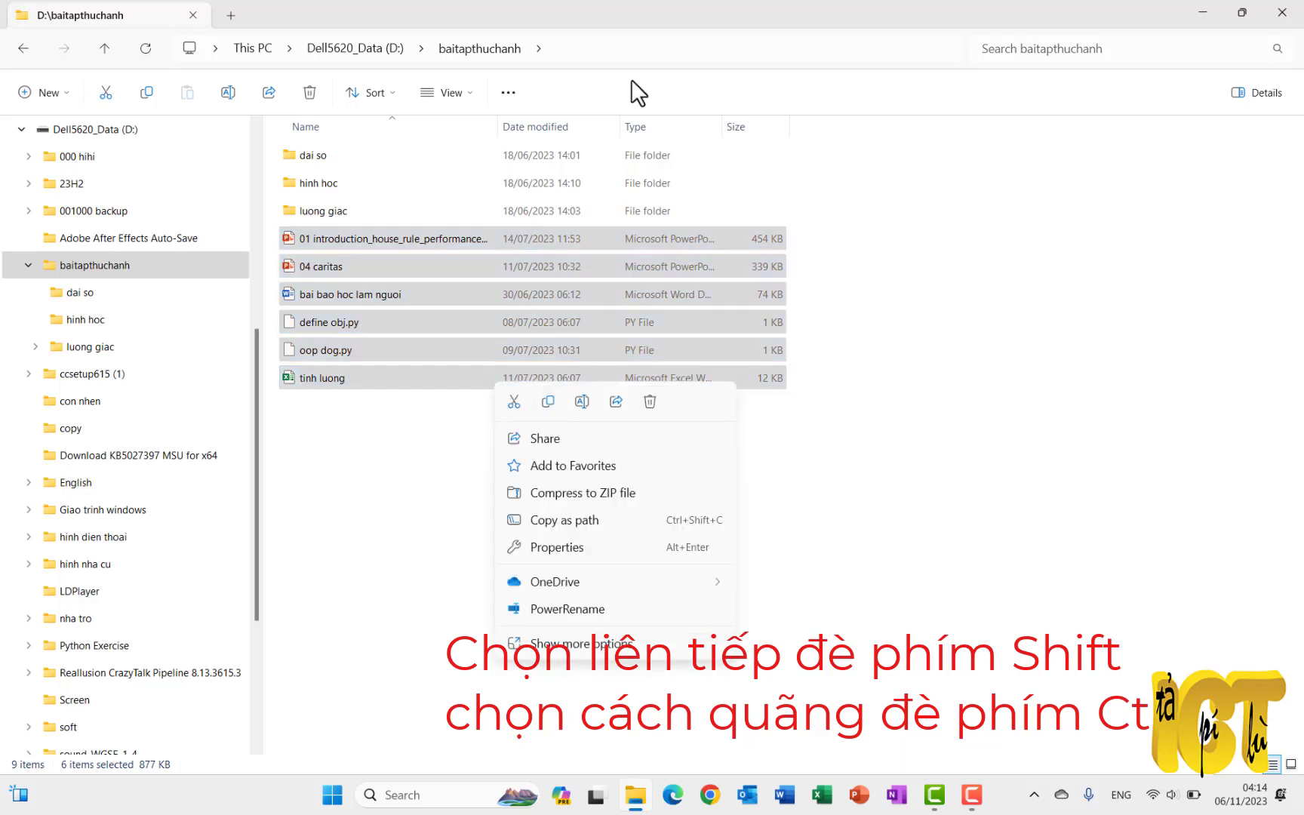
click(640, 11)
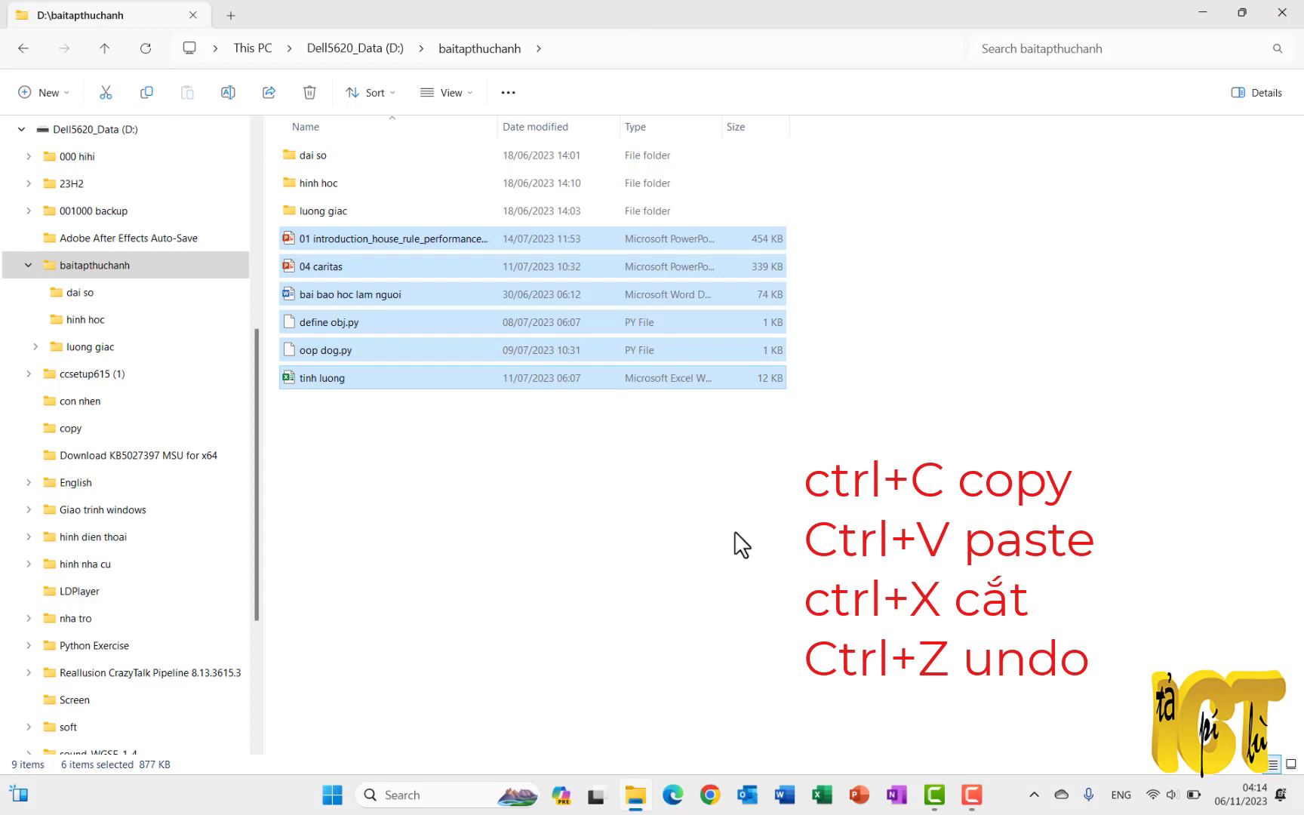
- Copy the six selected files and open the Screen folder on drive D in a second File Explorer window beside the first
key(ctrl+c)
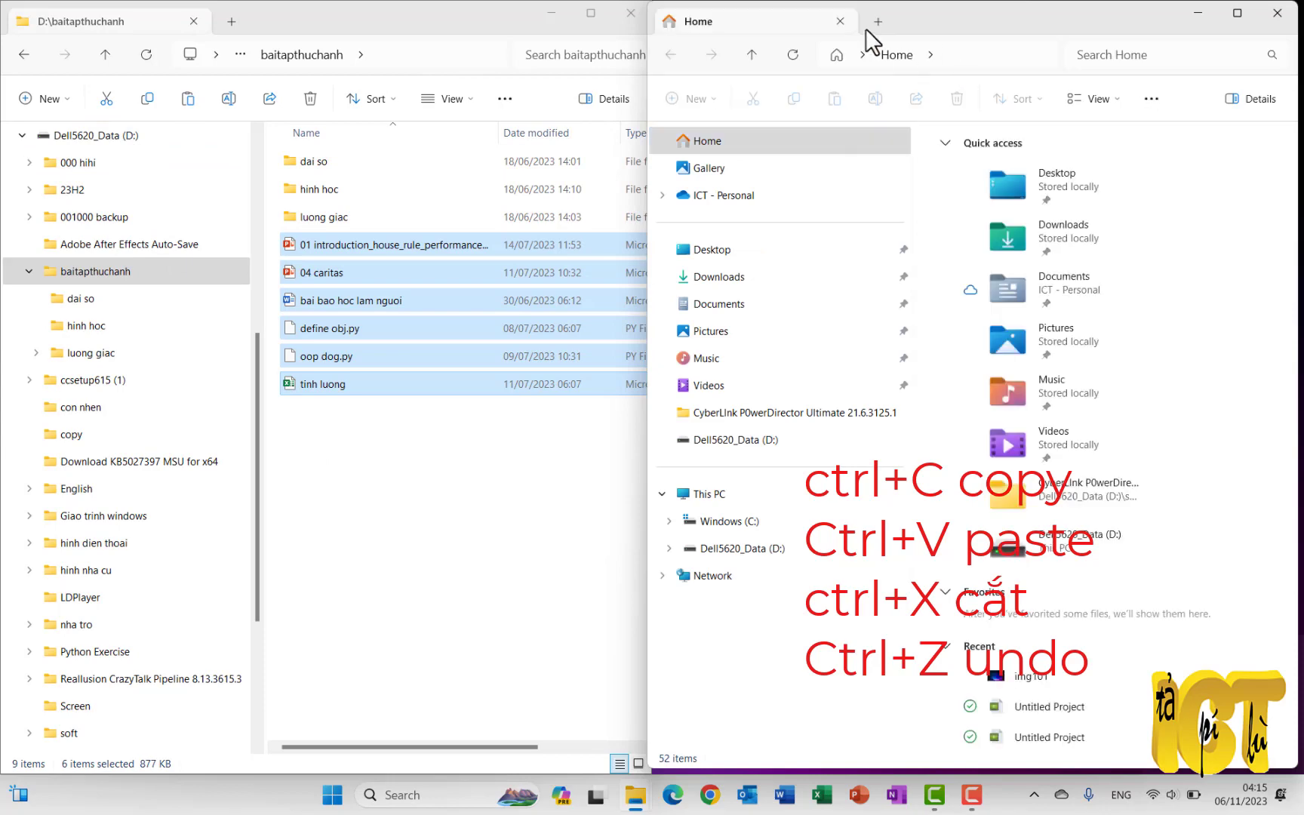
drag(919, 15, 948, 14)
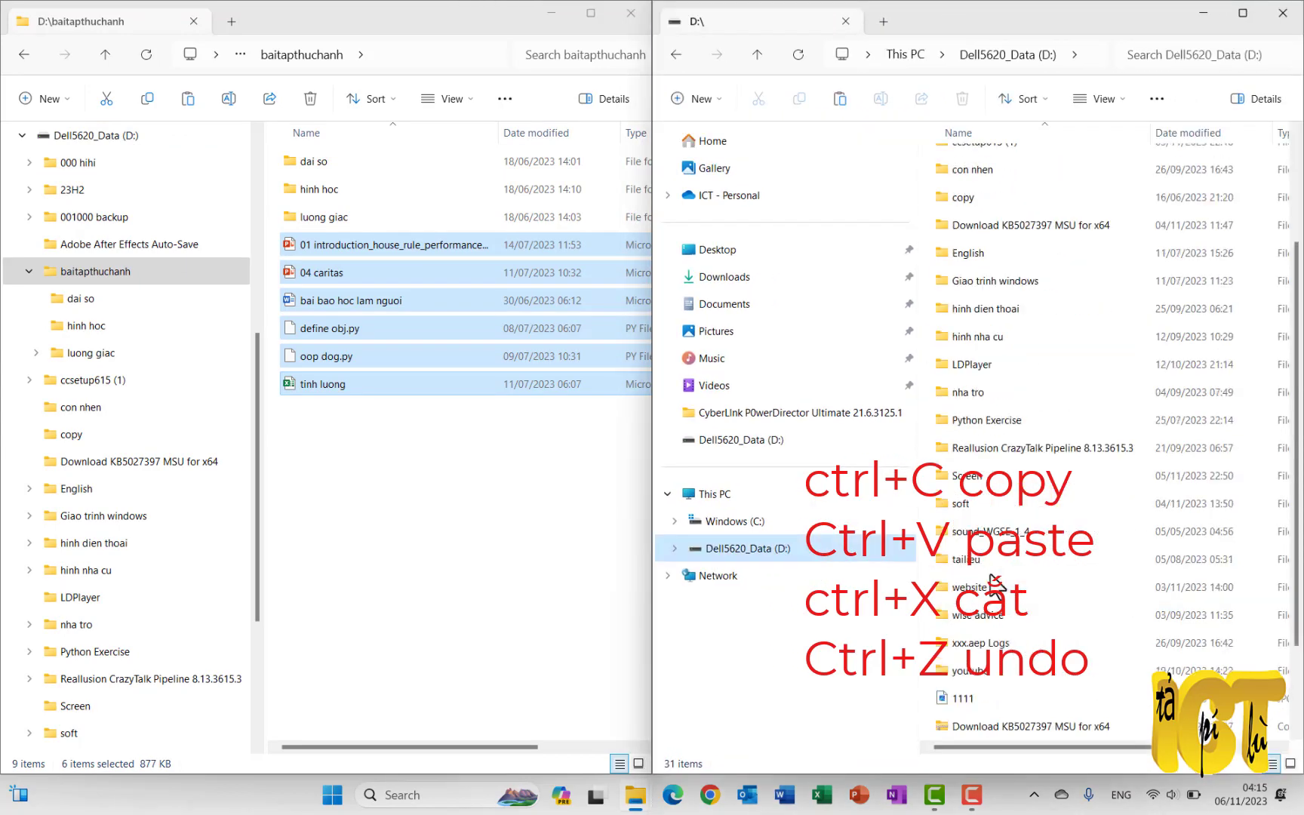
double_click(983, 480)
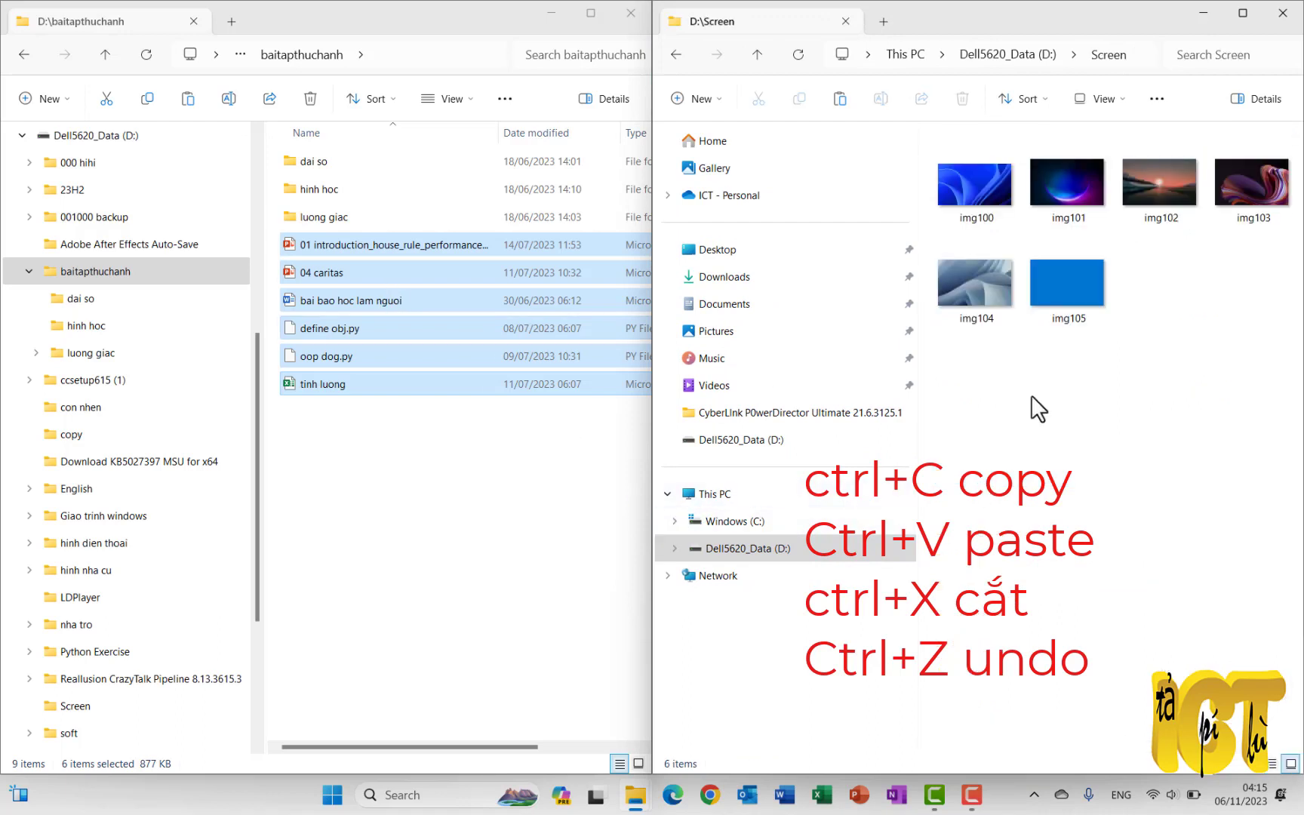
- Paste the six files copied from baitapthuchanh into the Screen folder, and undo the copy
right_click(397, 299)
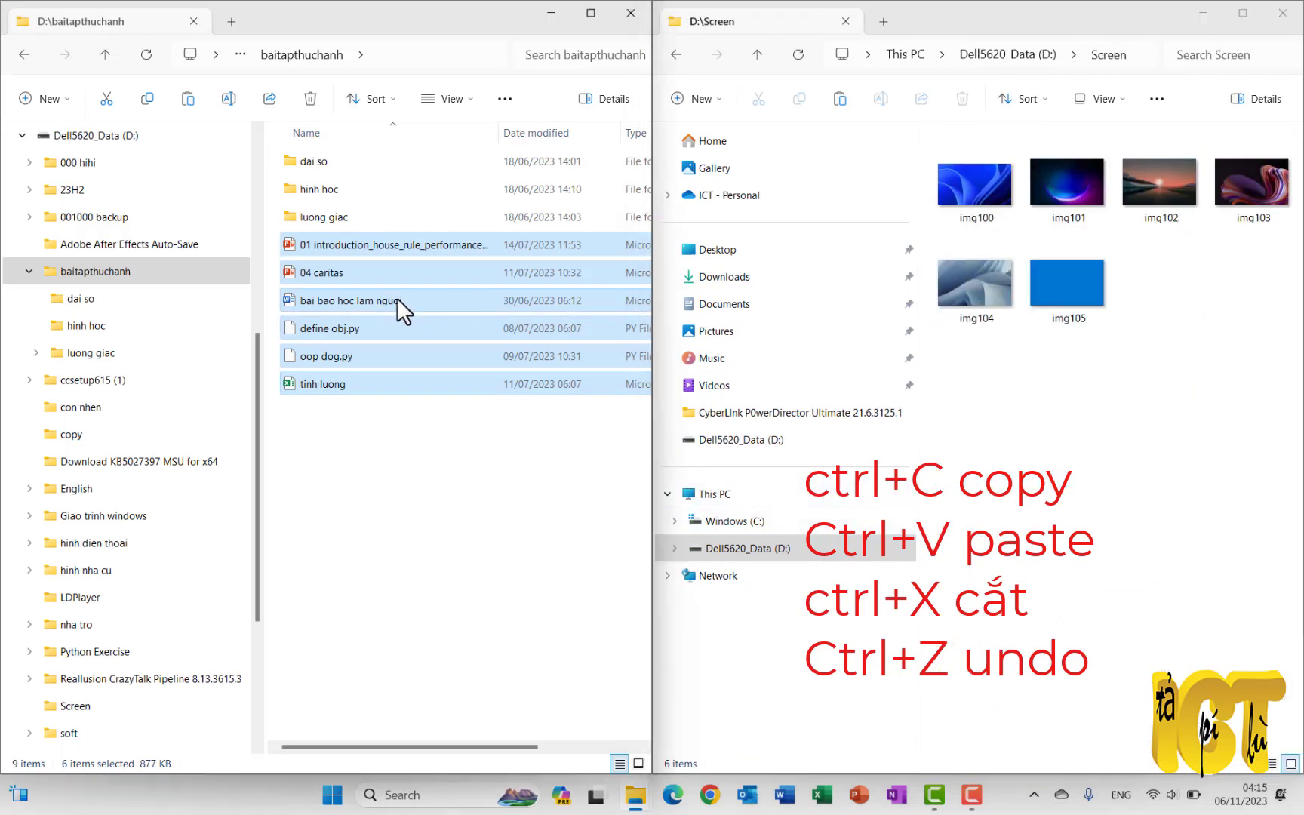
click(452, 324)
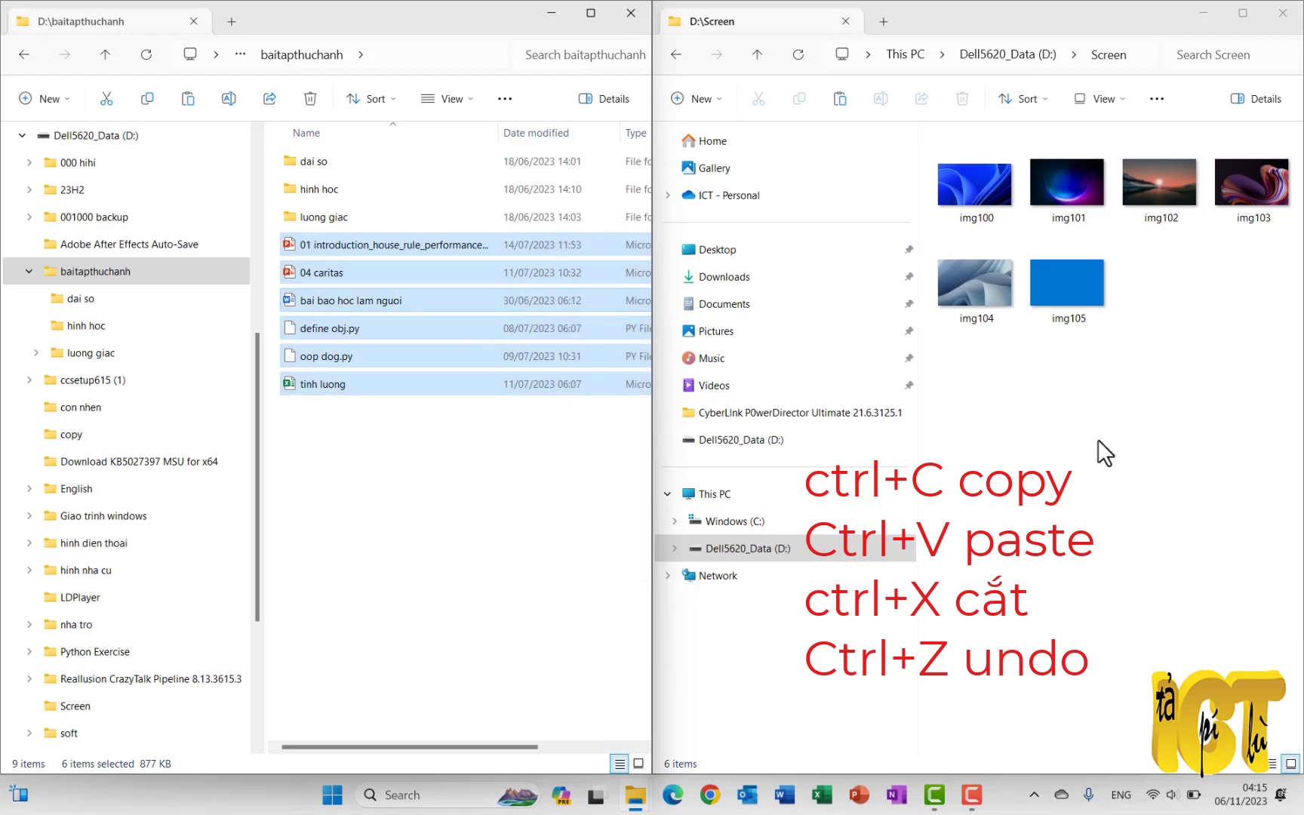
right_click(1148, 460)
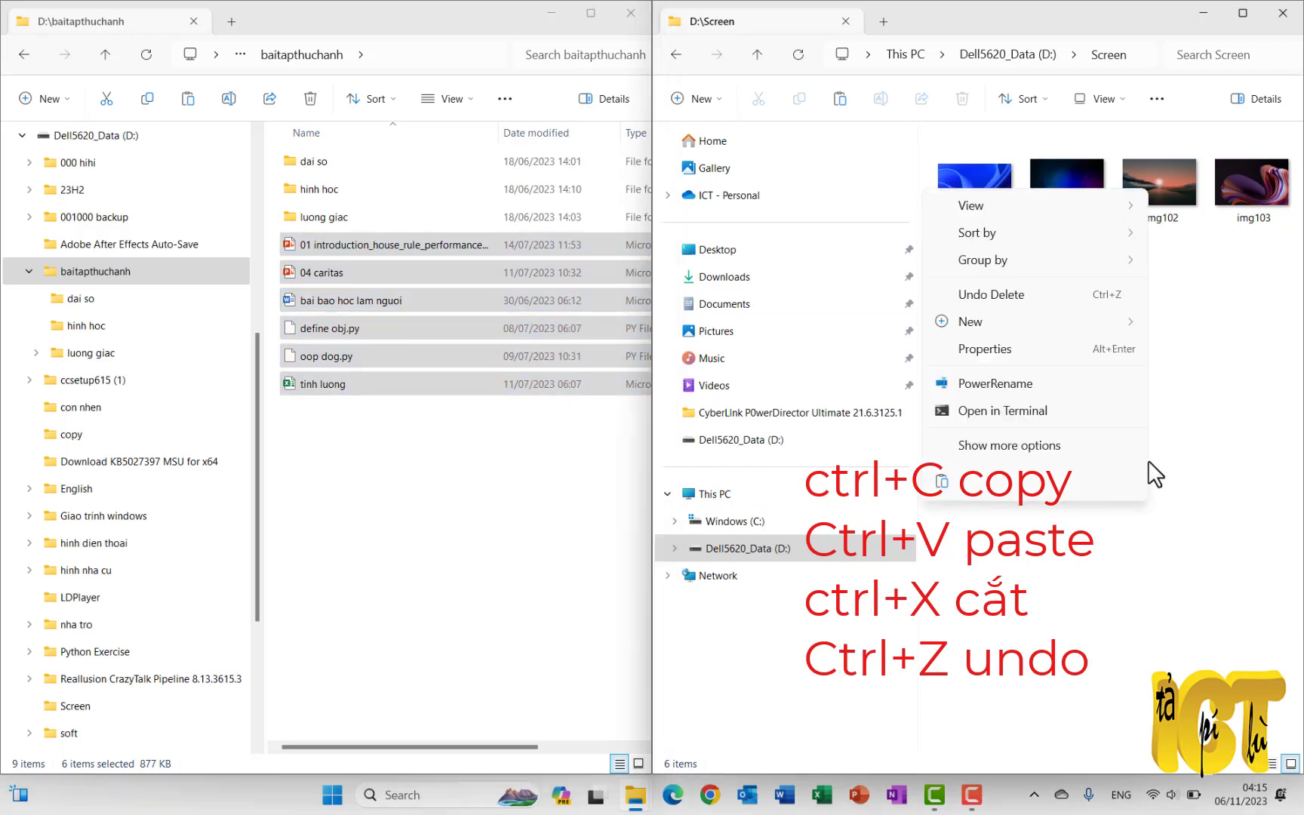
click(945, 480)
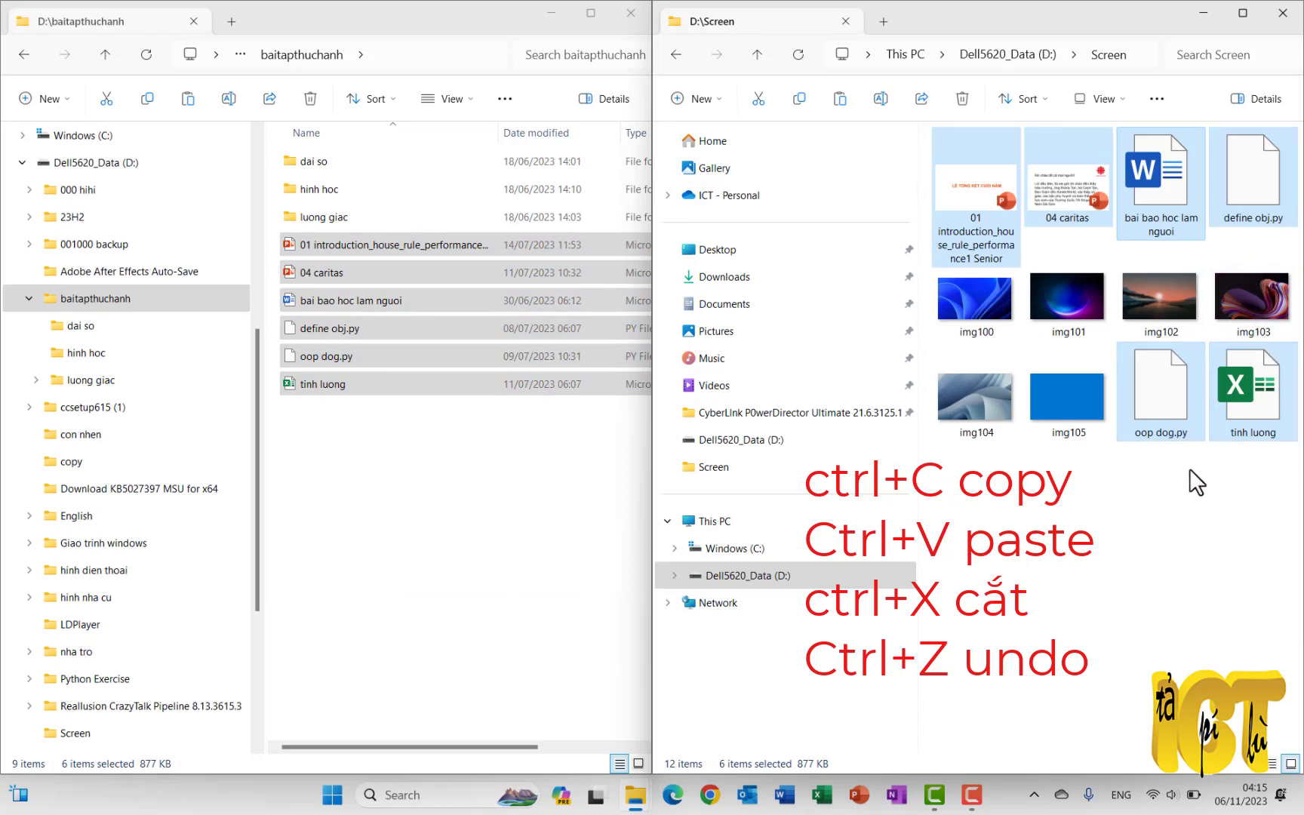
key(ctrl+z)
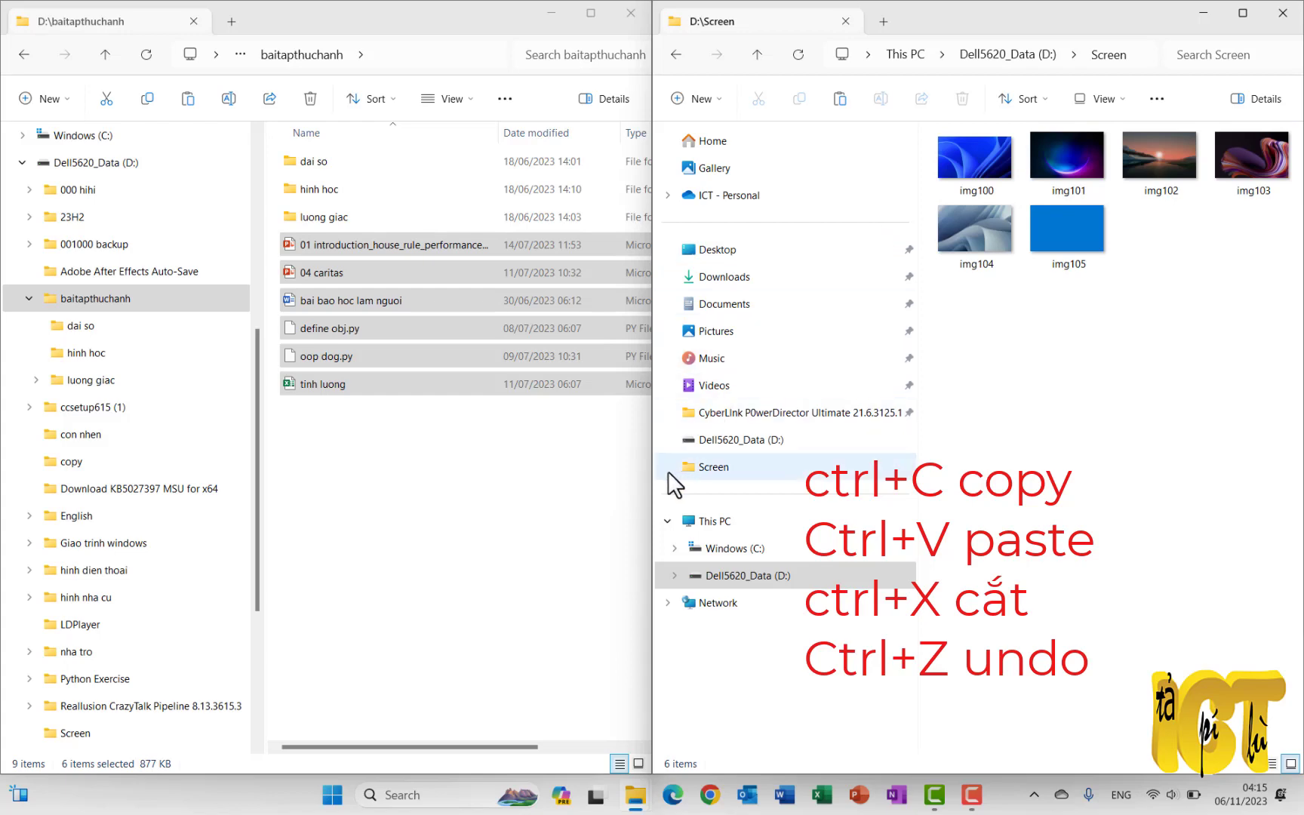
- Move the six selected files from baitapthuchanh to the Screen folder with cut and paste, and undo the move
drag(658, 483, 687, 498)
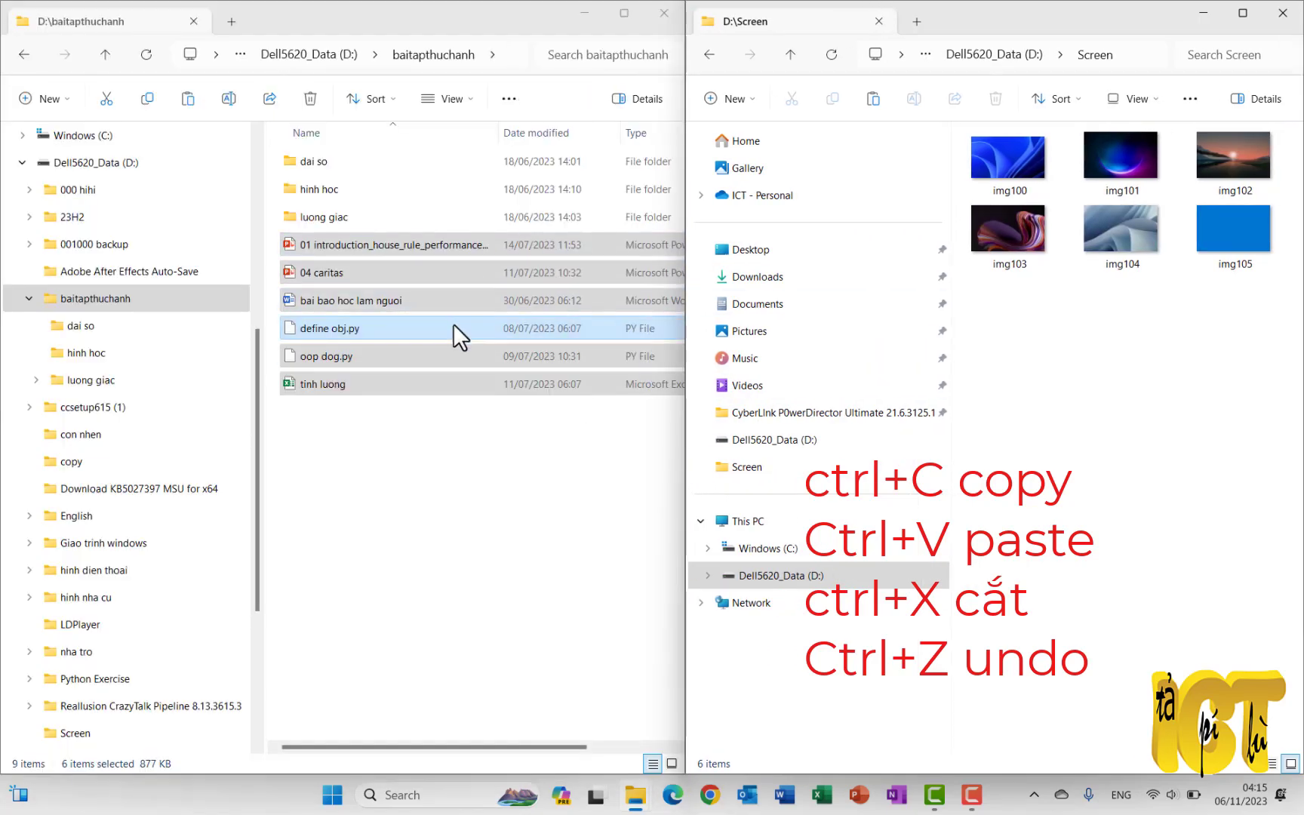
right_click(453, 326)
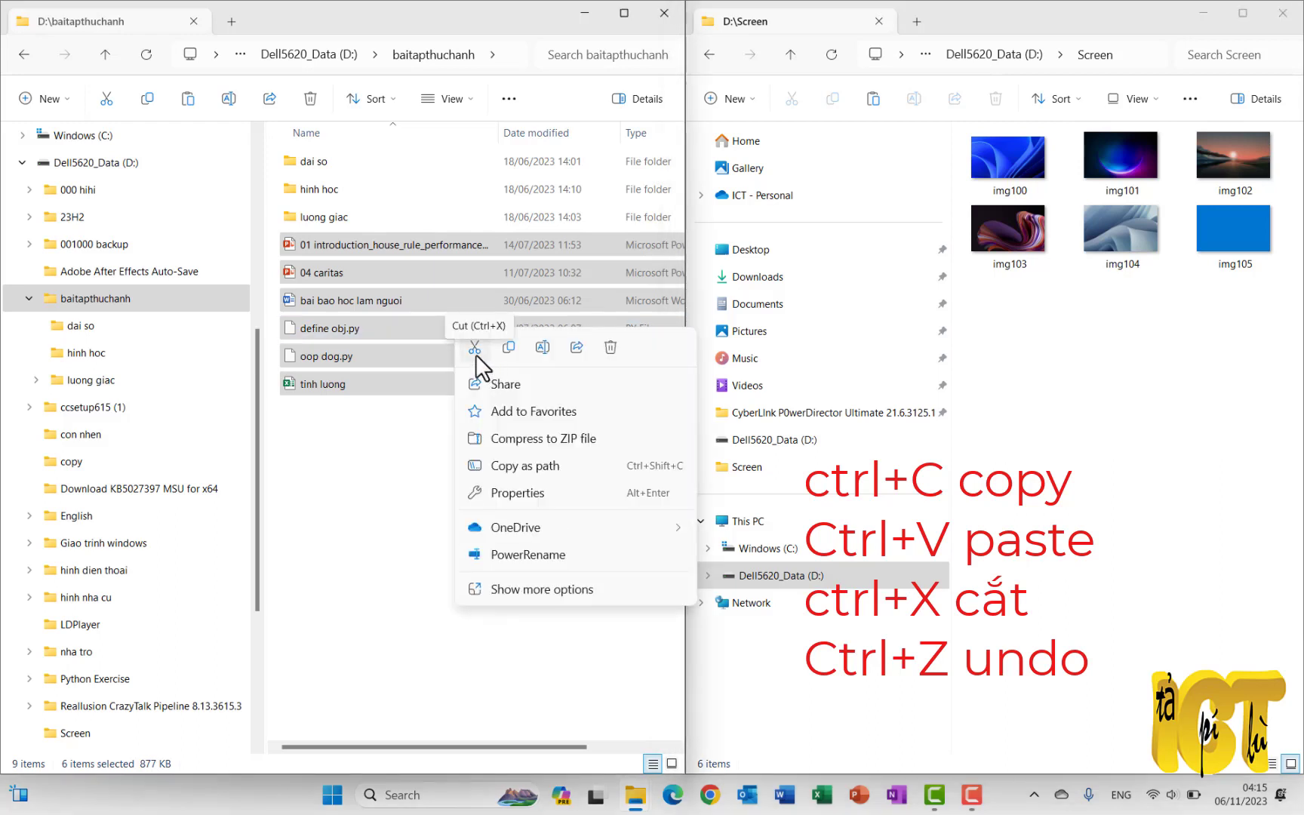
click(475, 352)
click(1111, 447)
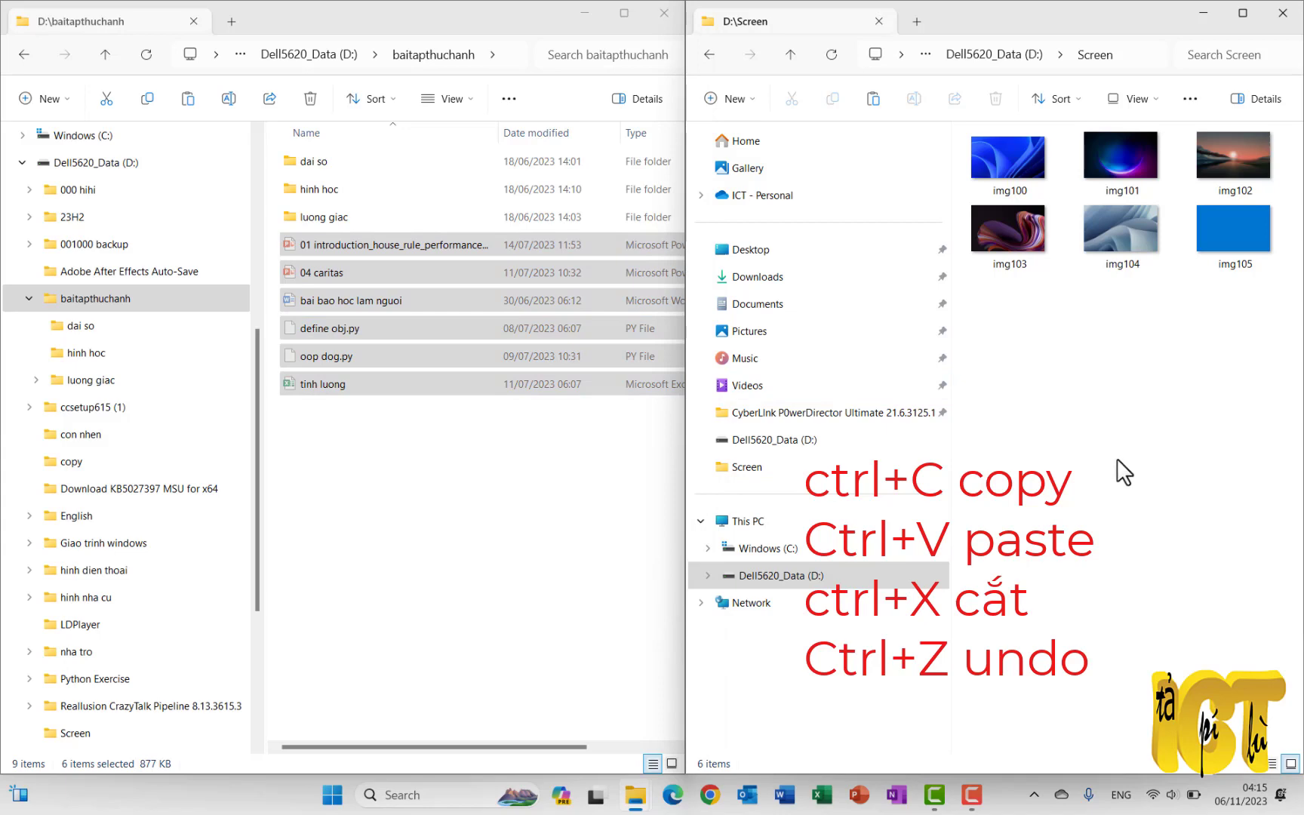
right_click(1115, 458)
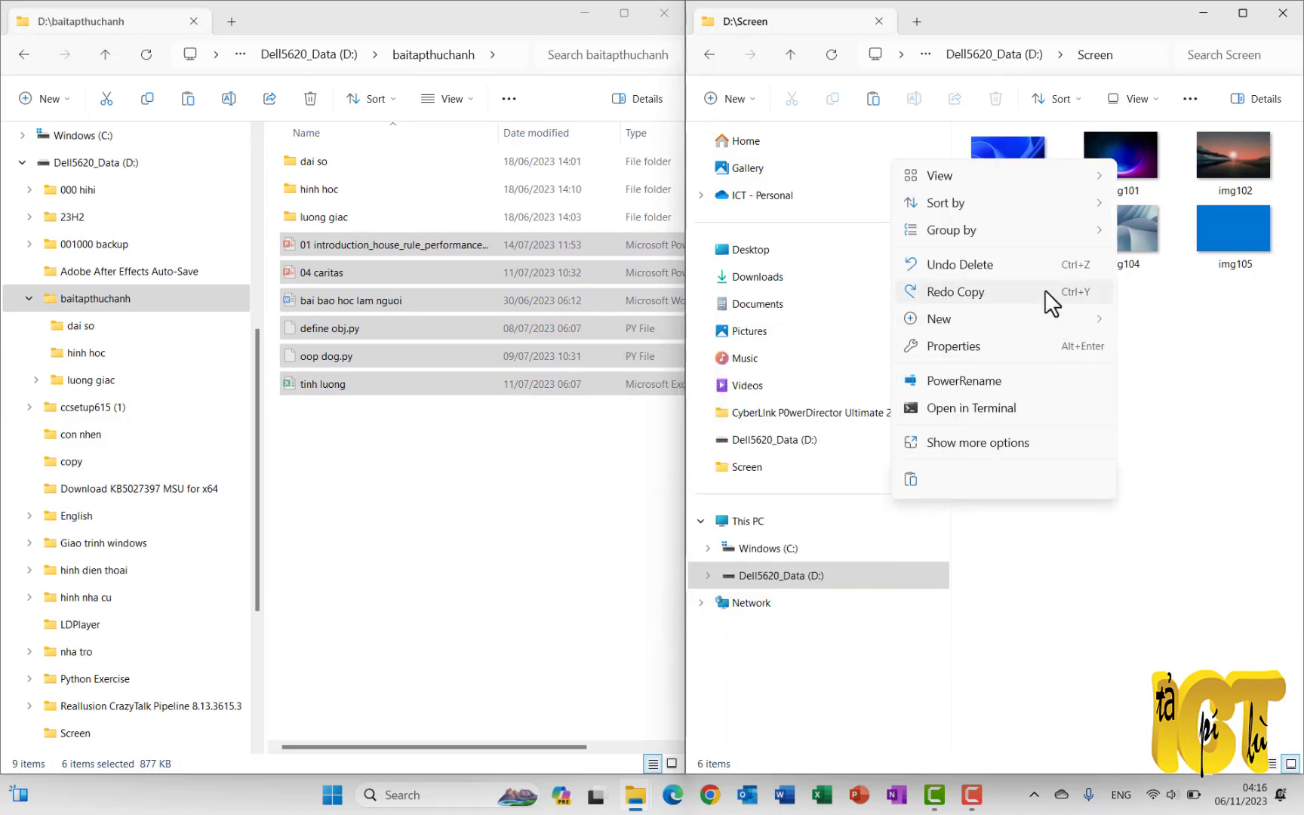
click(910, 479)
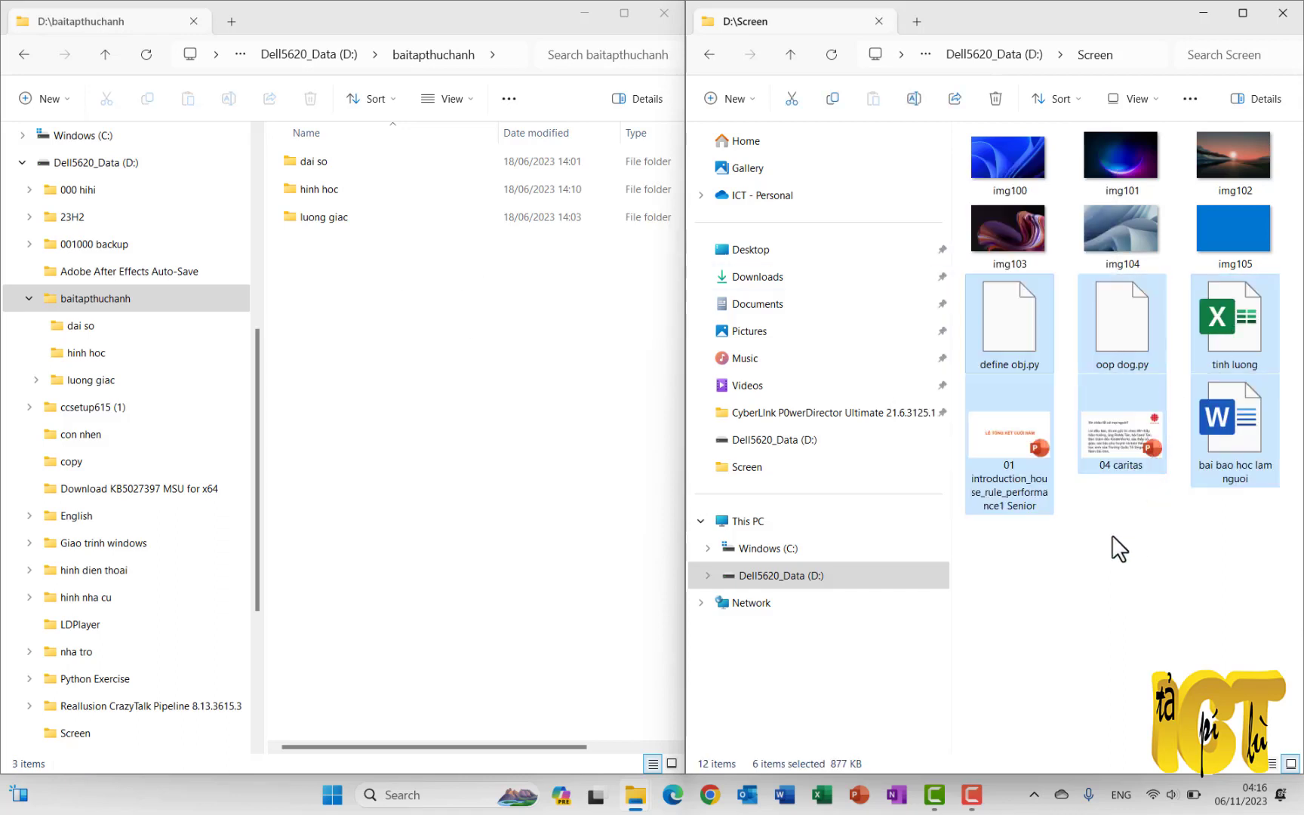
key(ctrl+z)
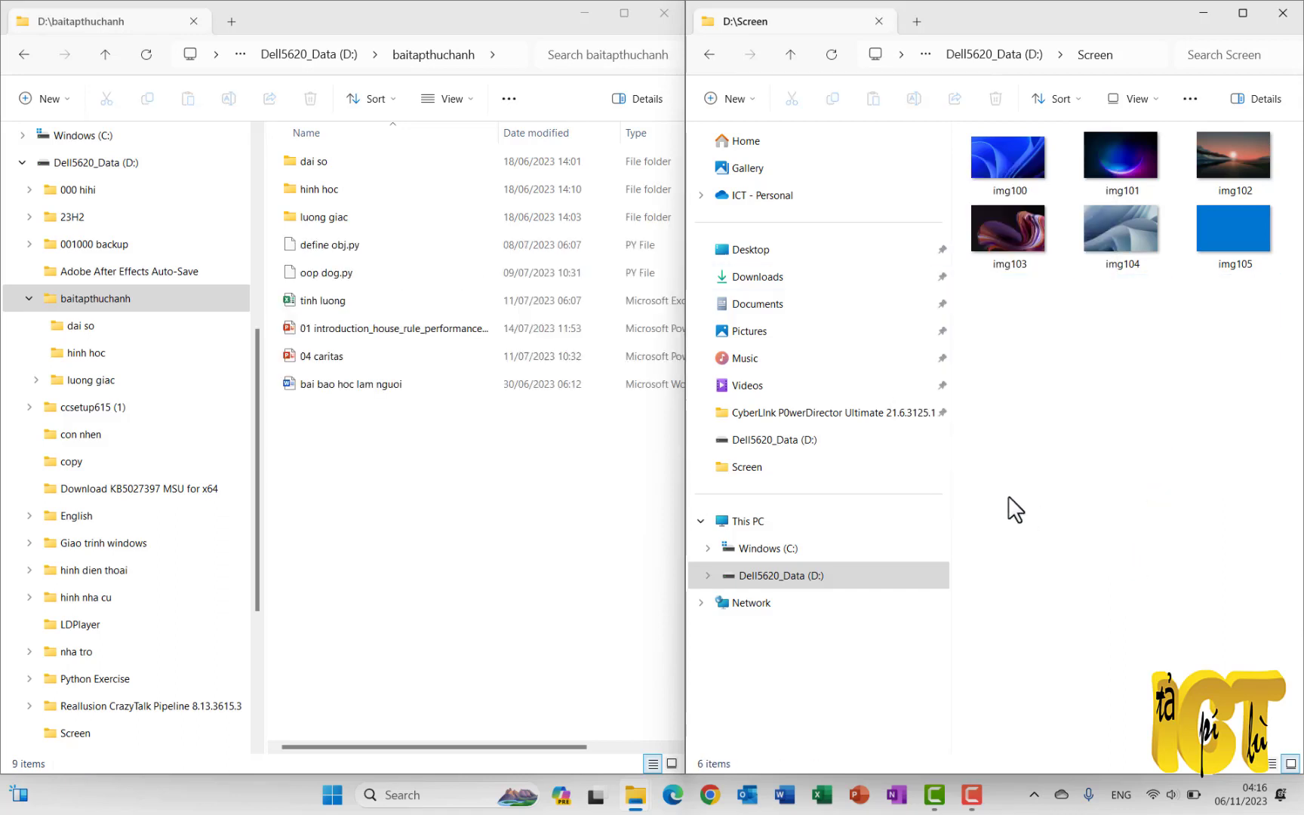
- Select the six files from define obj.py through bai bao hoc lam nguoi, move them directly between the windows into Screen, and undo the move
click(366, 249)
shift+click(374, 385)
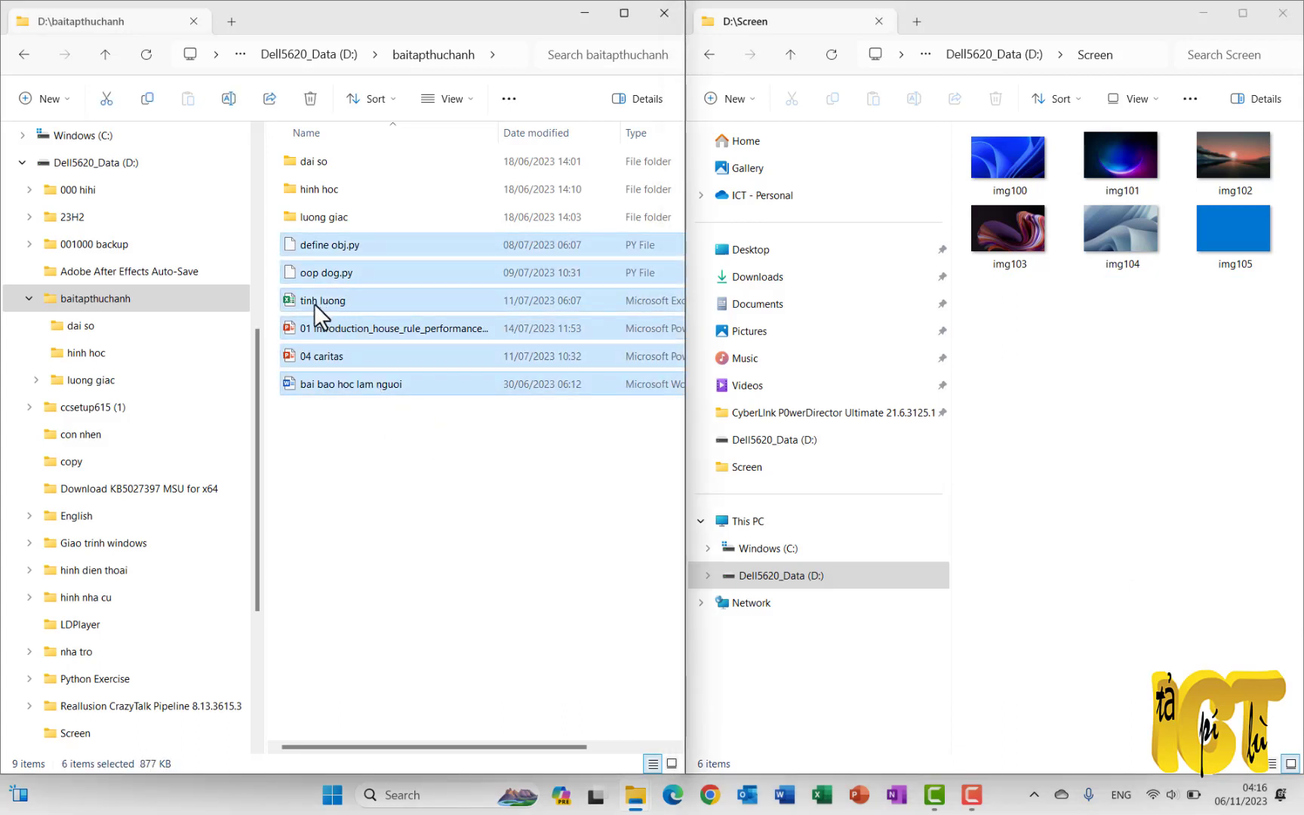
drag(314, 303, 1167, 467)
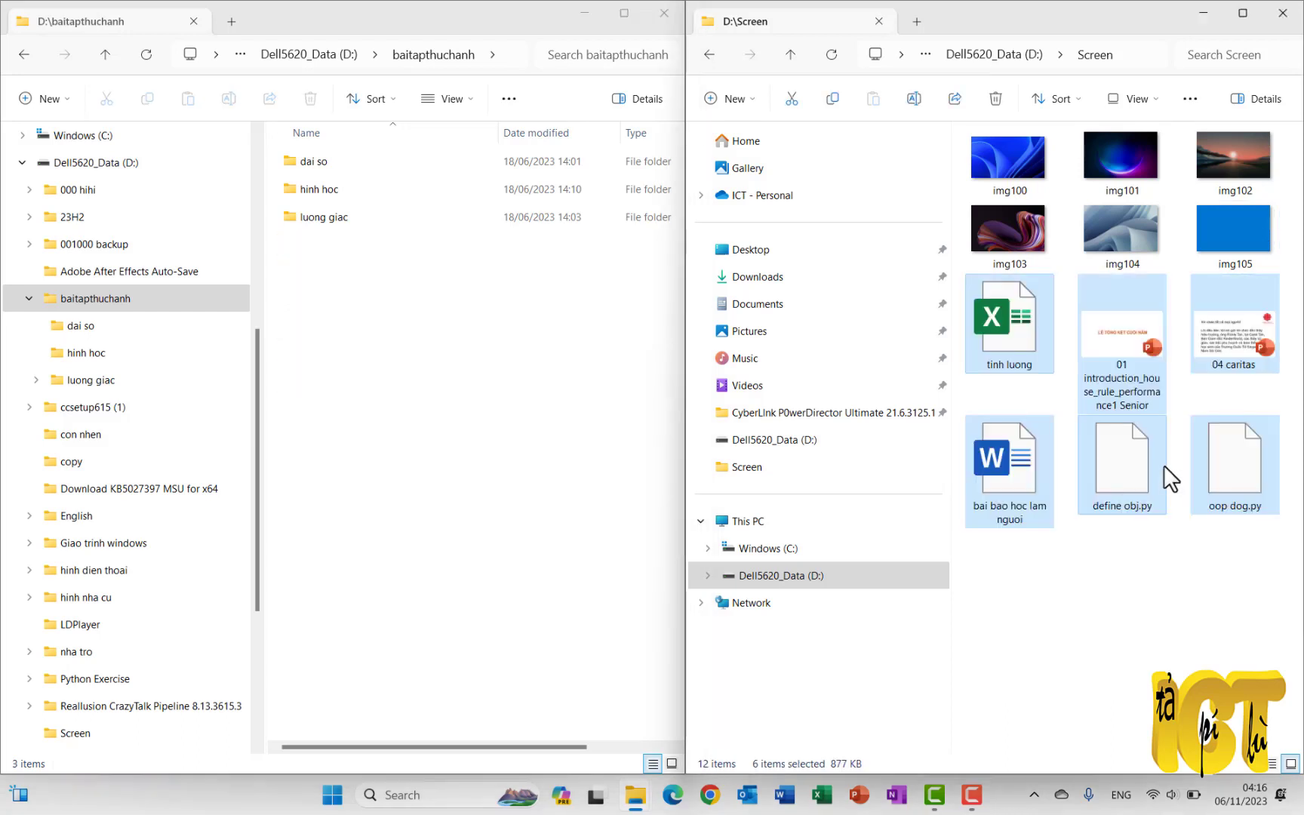
key(ctrl+z)
- Select the six files from tinh luong through oop dog.py, copy them directly between the windows into Screen, and delete the copies
click(337, 249)
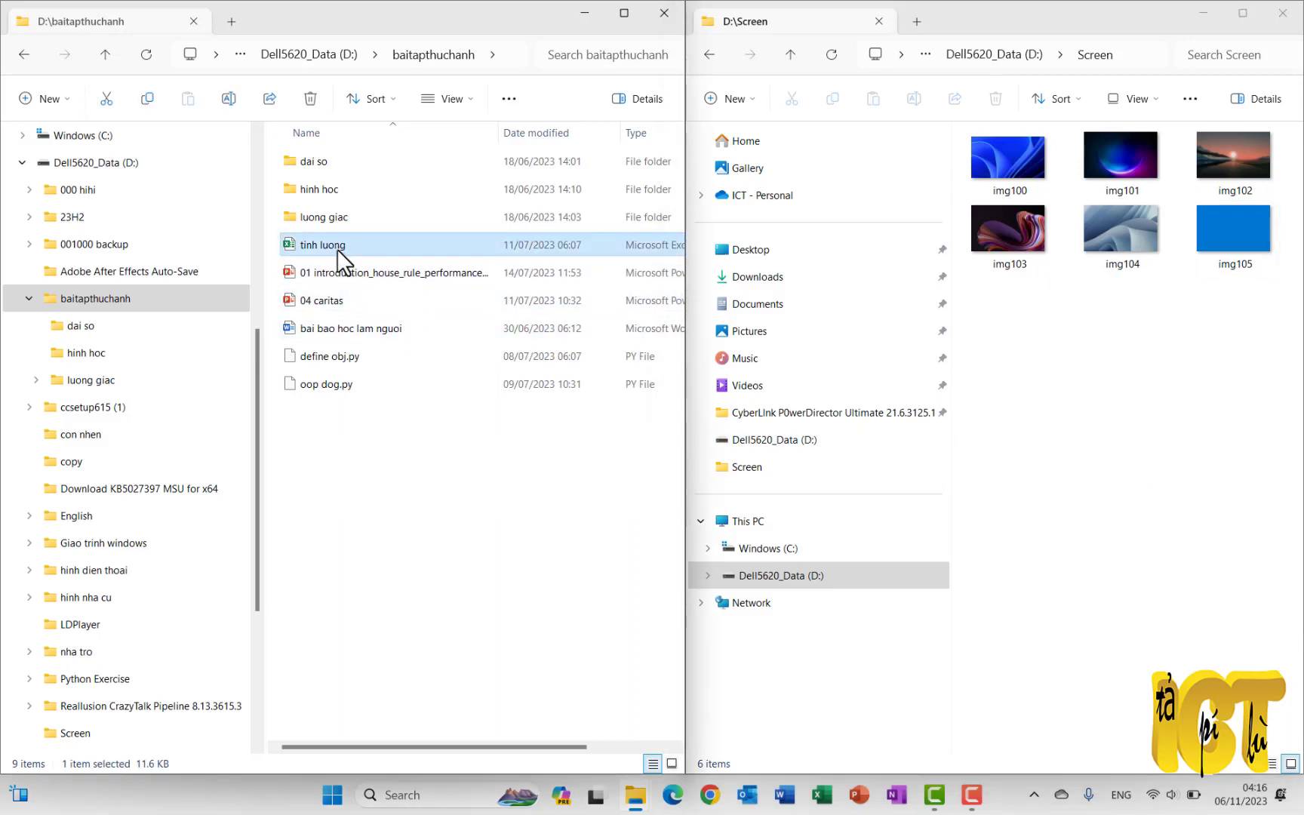
shift+click(345, 383)
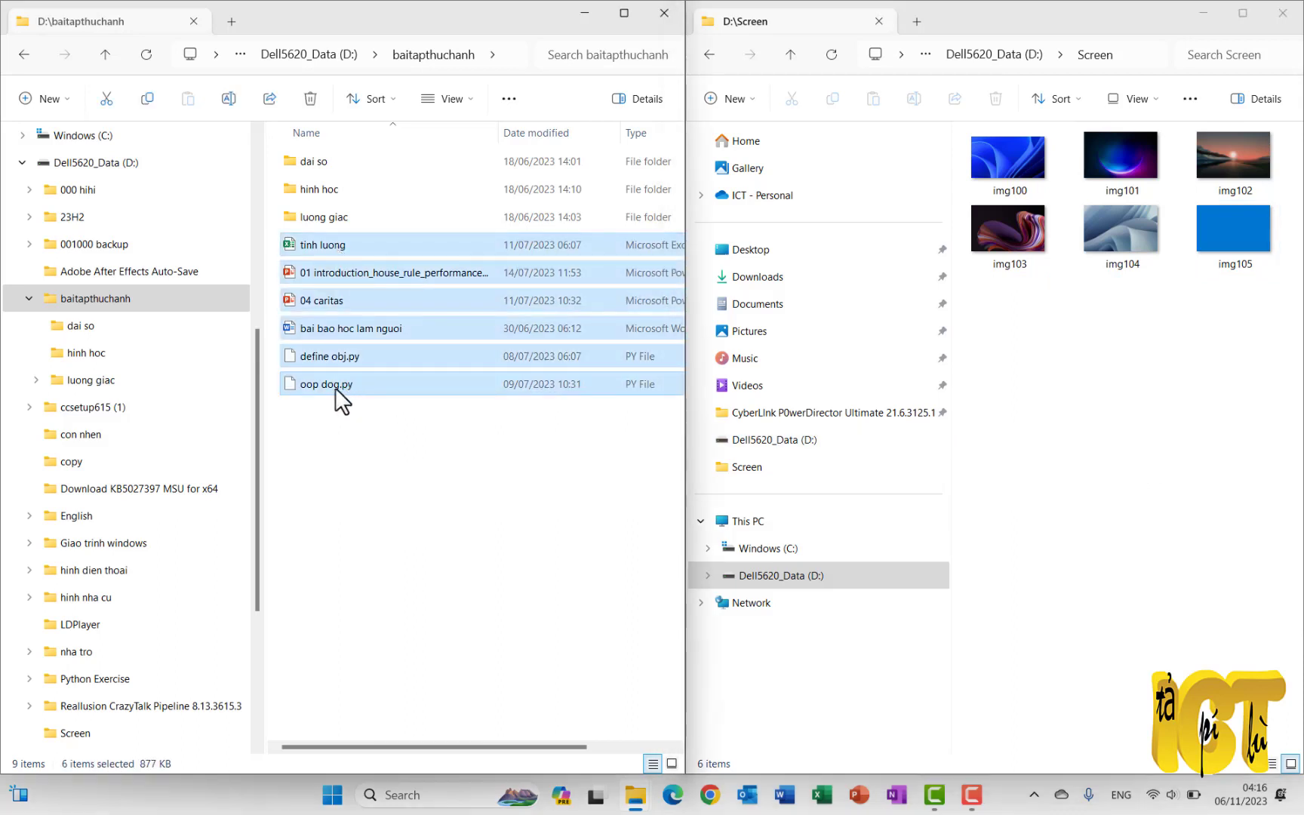
drag(335, 387, 1115, 495)
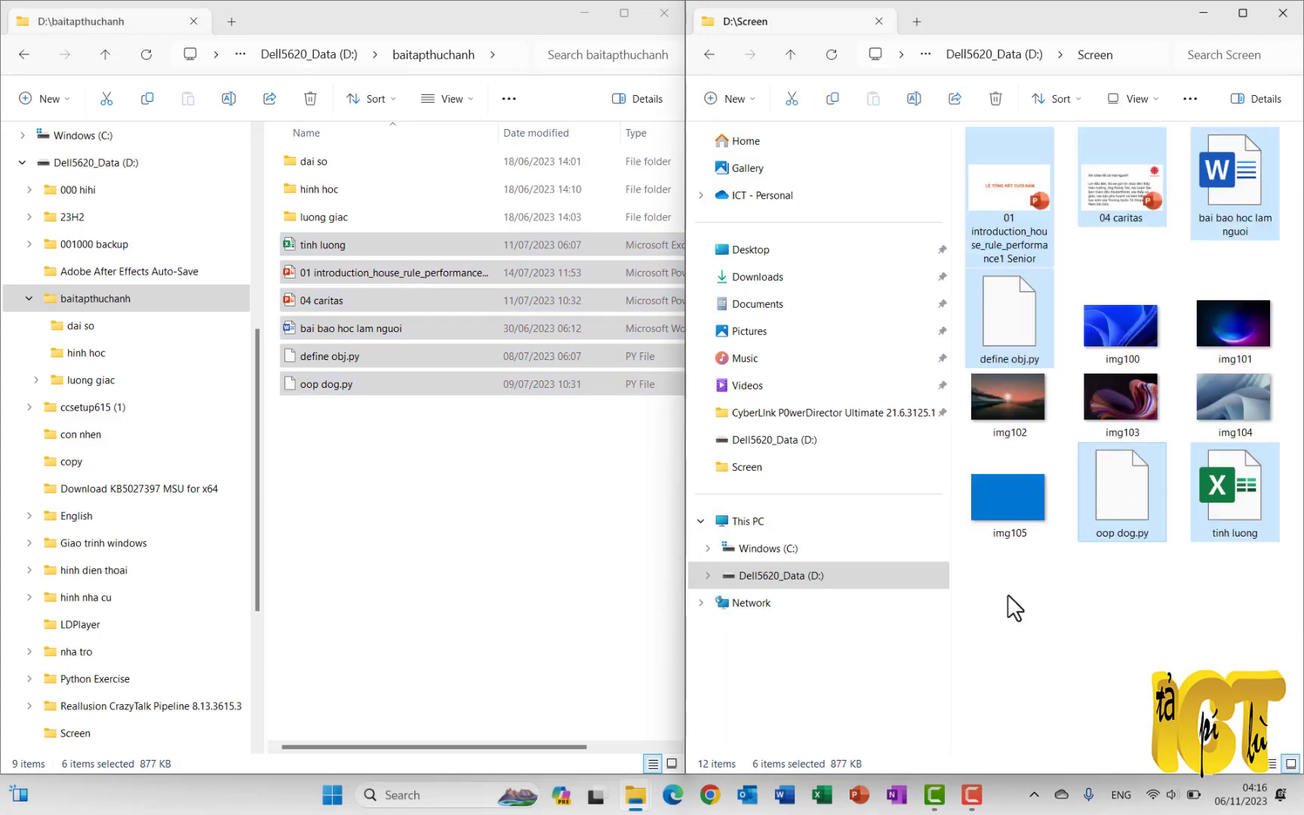
key(Delete)
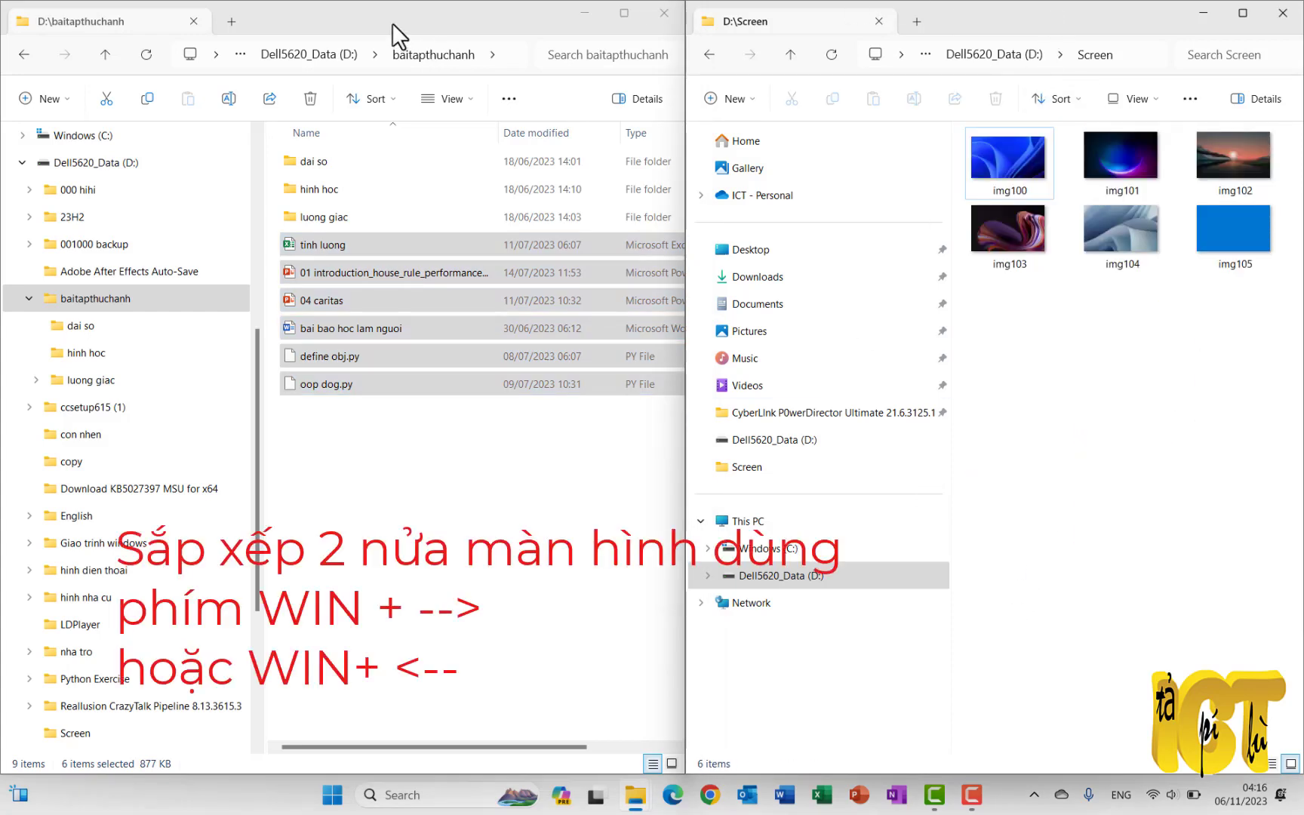
- Snap the baitapthuchanh window to the right half of the screen and back to the left half beside the Screen folder window
click(399, 4)
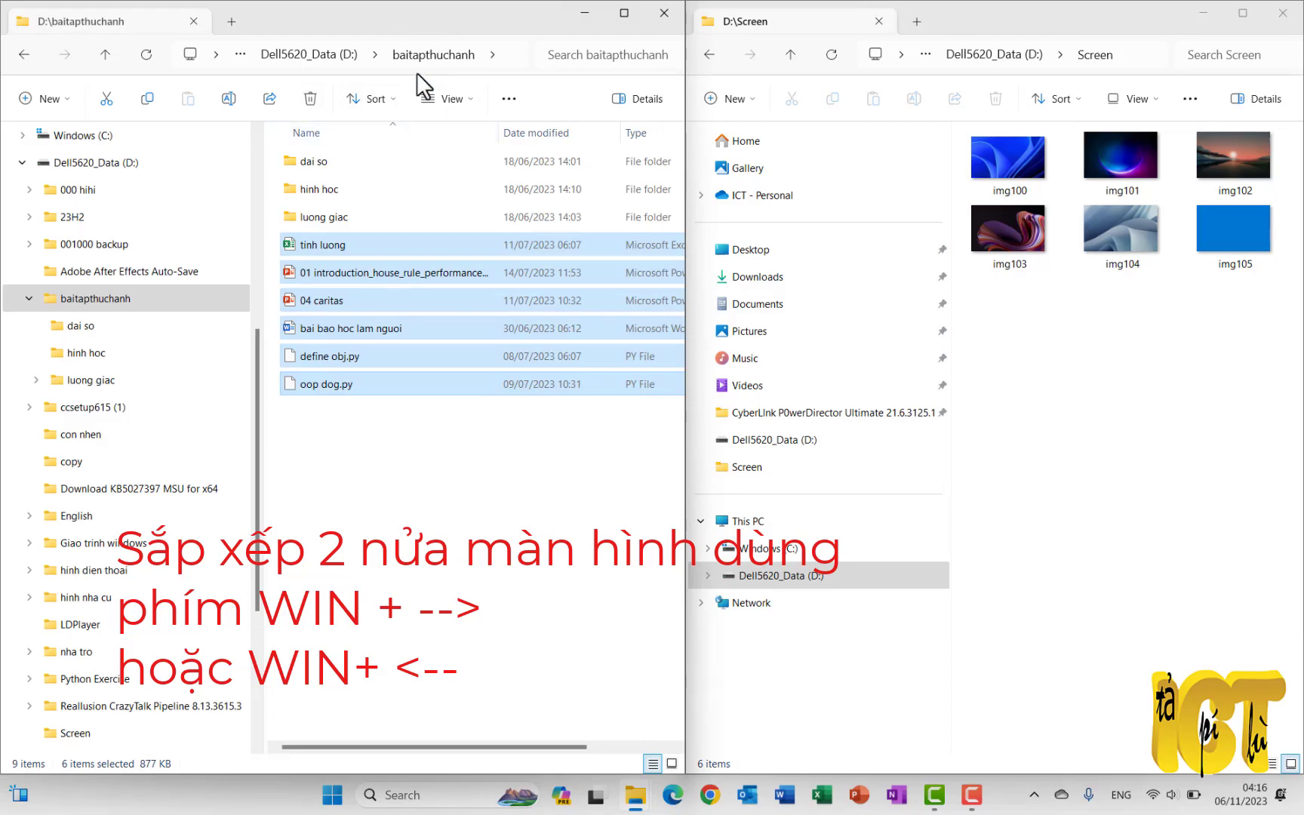
key(super+Right)
key(super+Left)
key(super+Right)
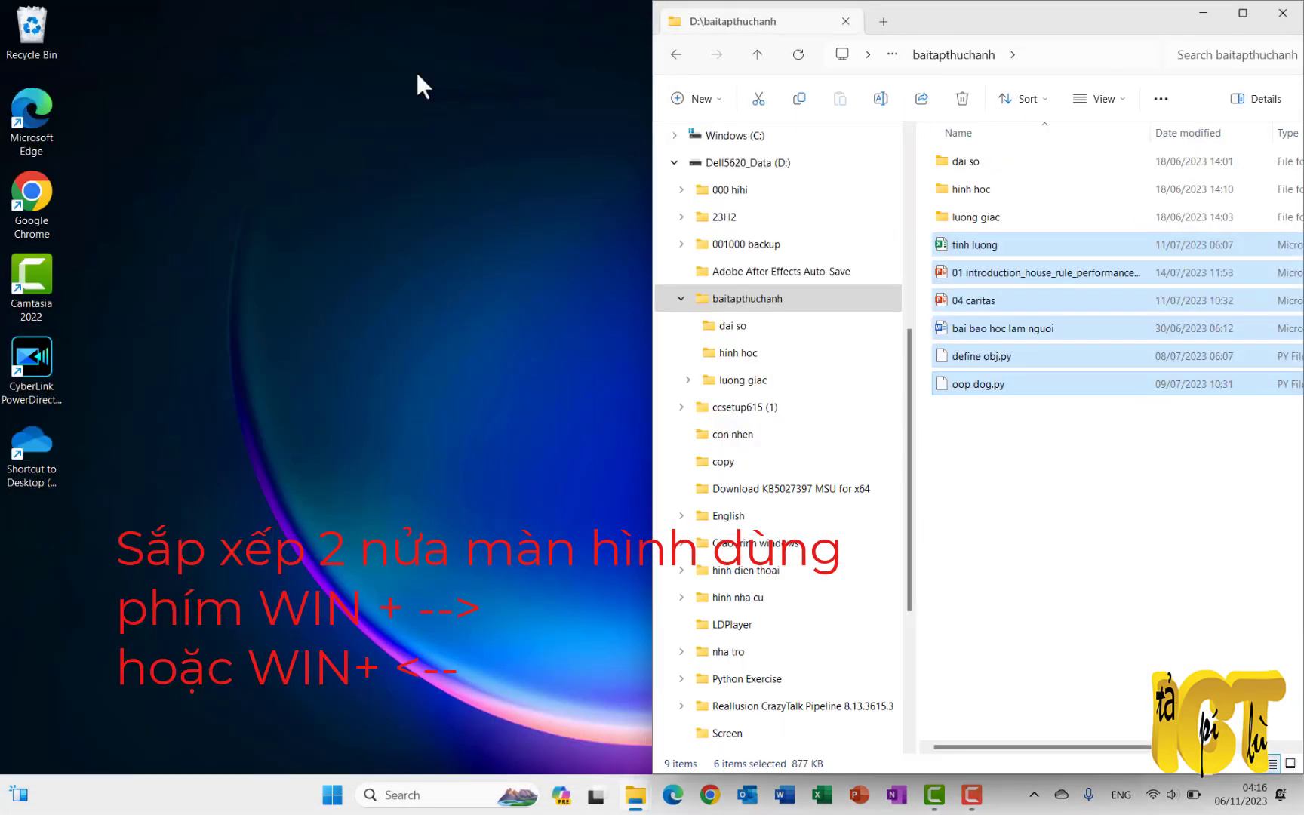
key(super+Left)
key(super+Left)
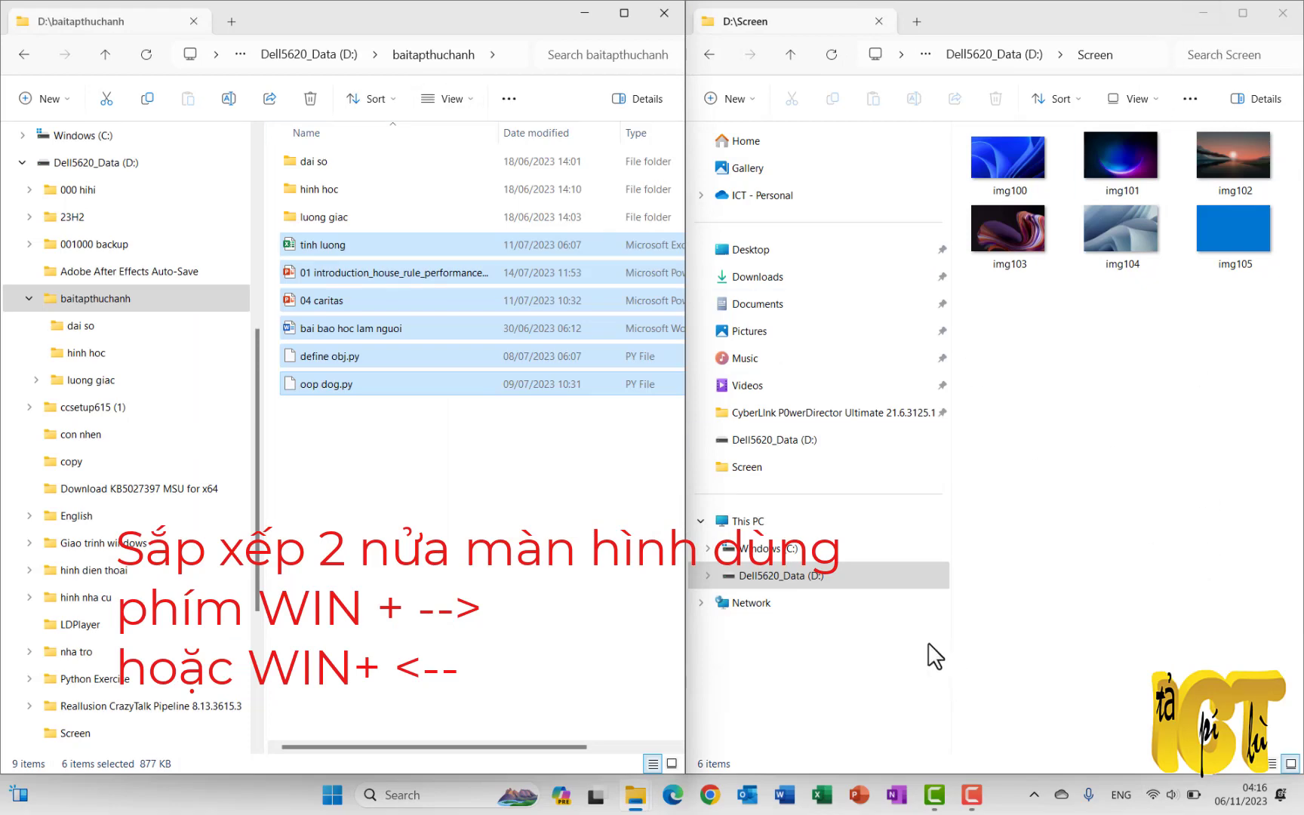
- Maximize the Screen folder window and switch its file view to List, followed by Details
key(super+Up)
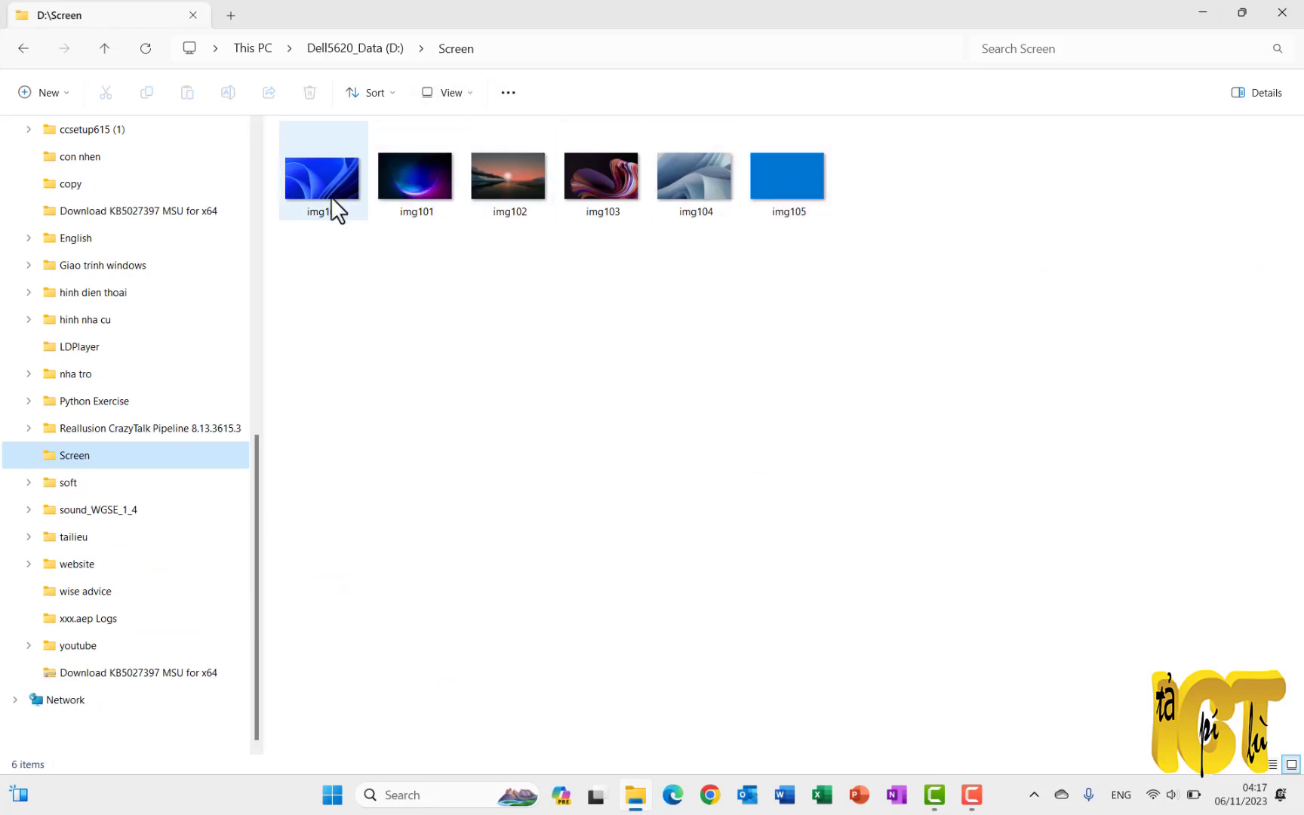
click(453, 92)
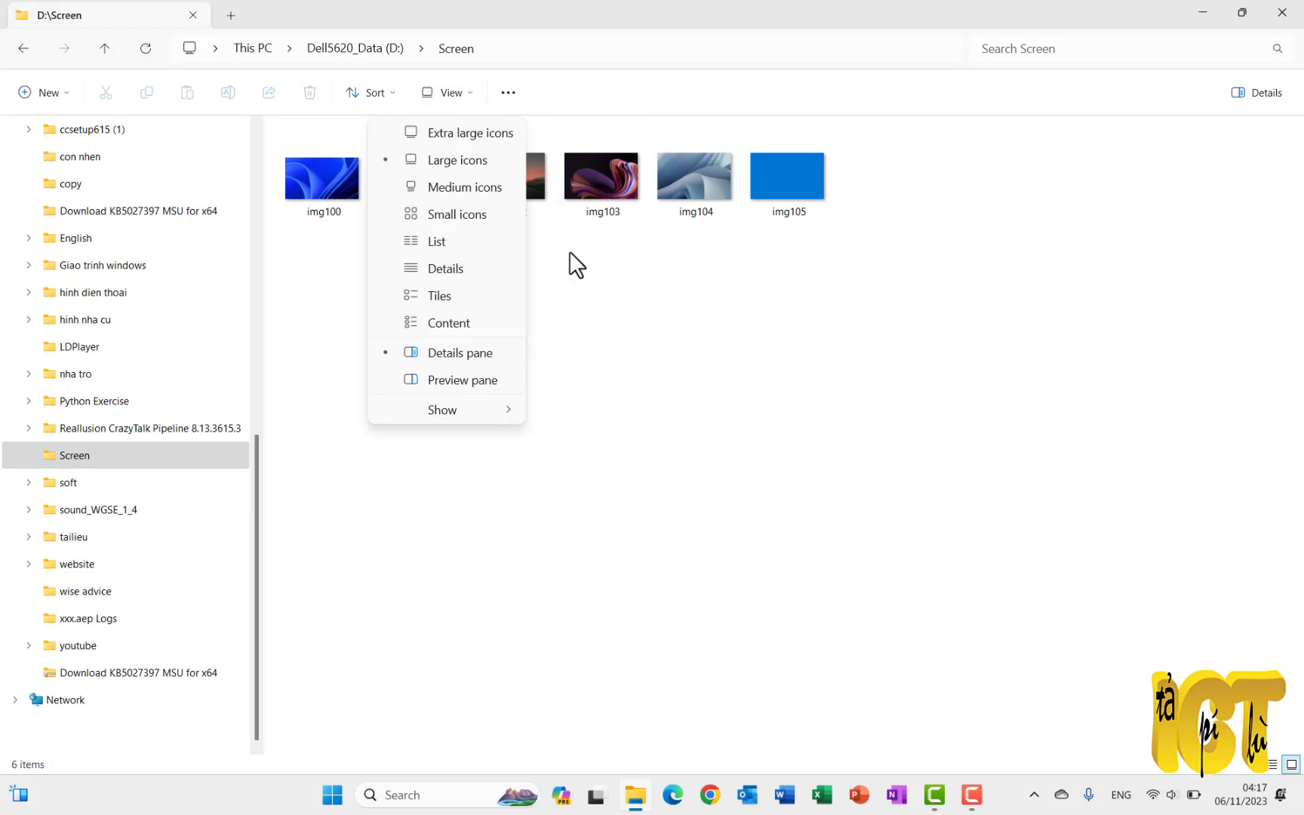
click(425, 238)
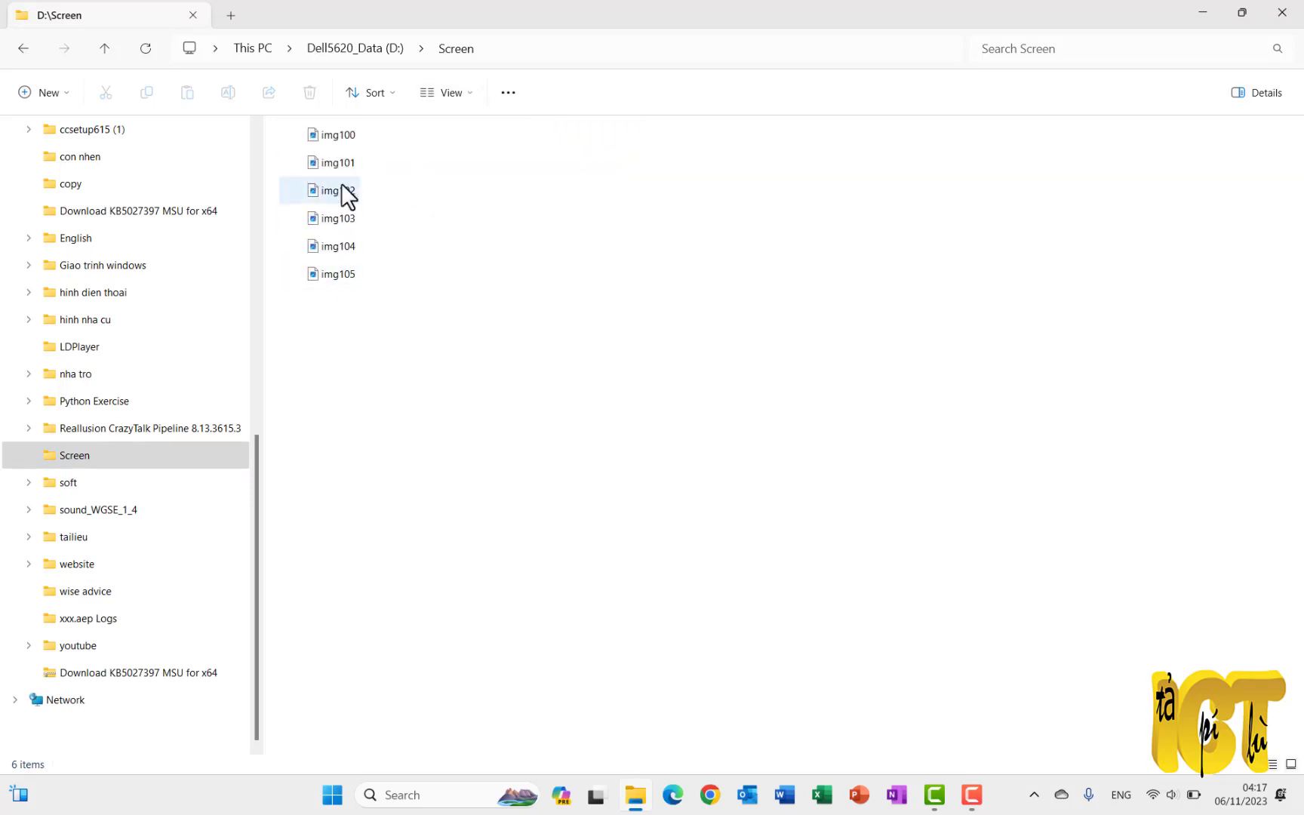
click(461, 94)
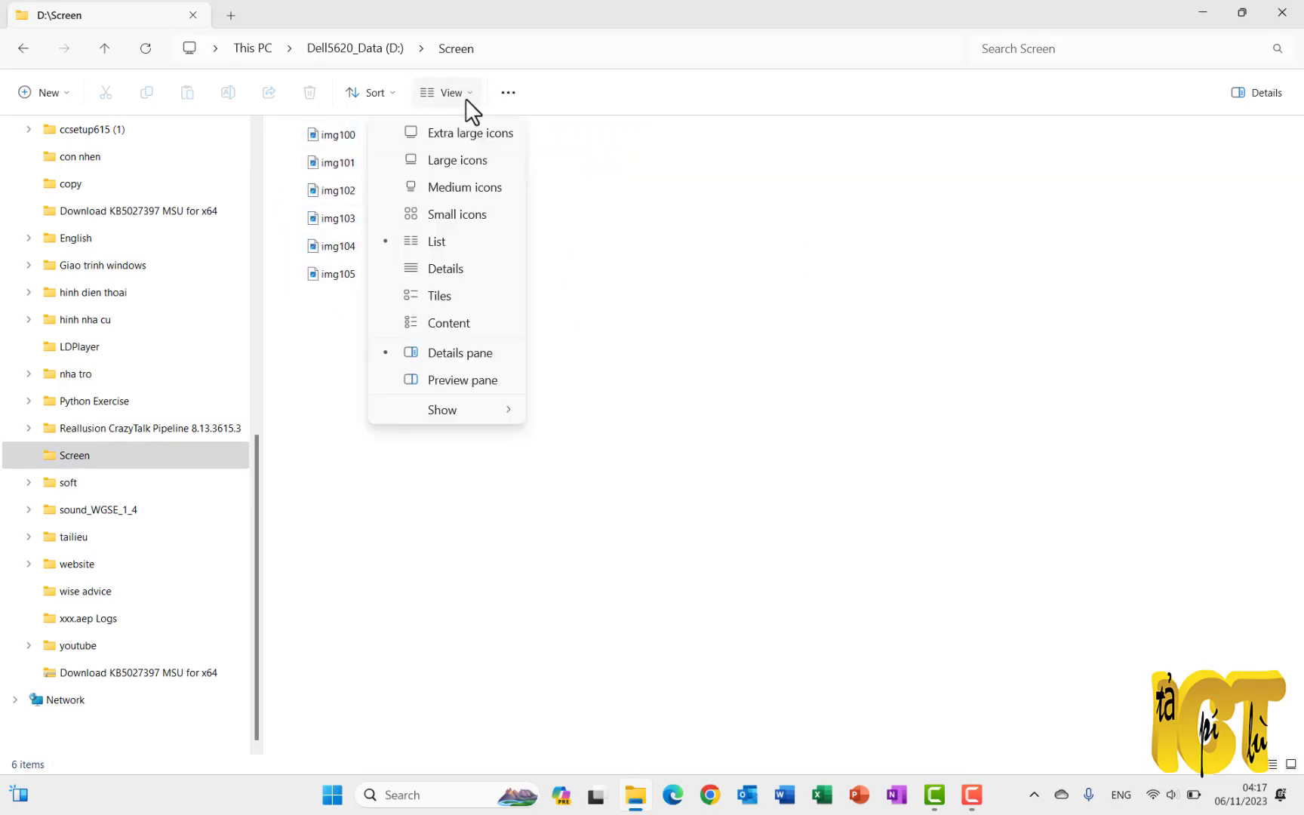
click(439, 268)
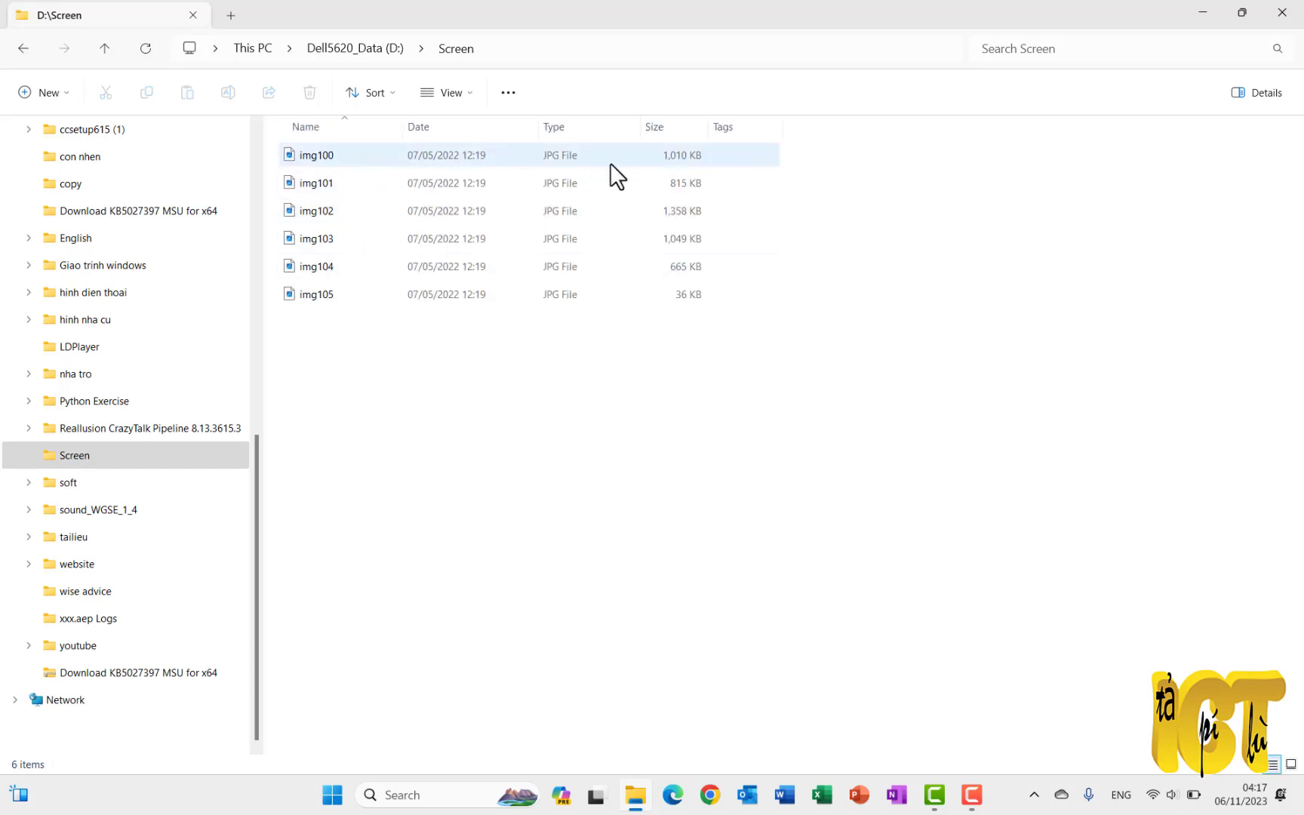
- Show the Screen folder's files as Large icons and as Extra large icons, and return to the Details view
click(465, 92)
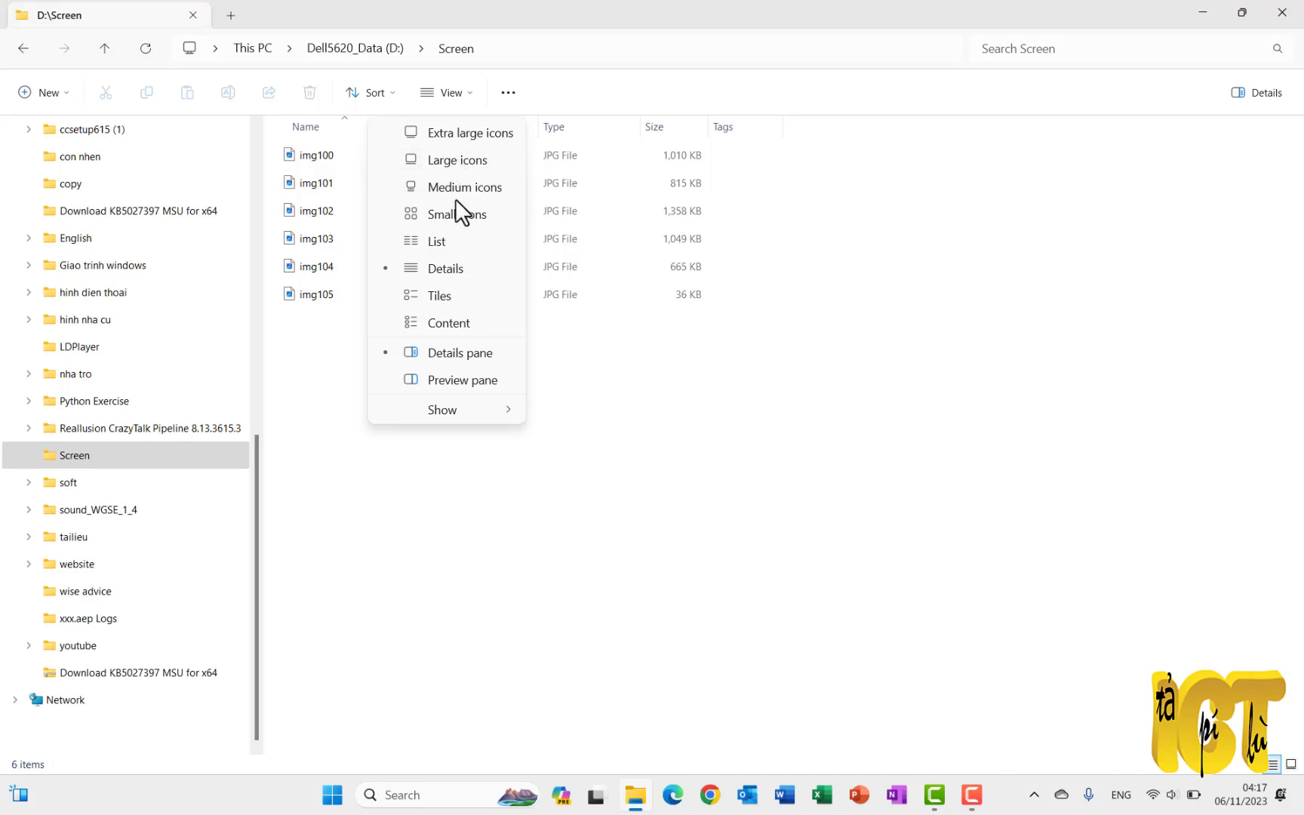
click(441, 162)
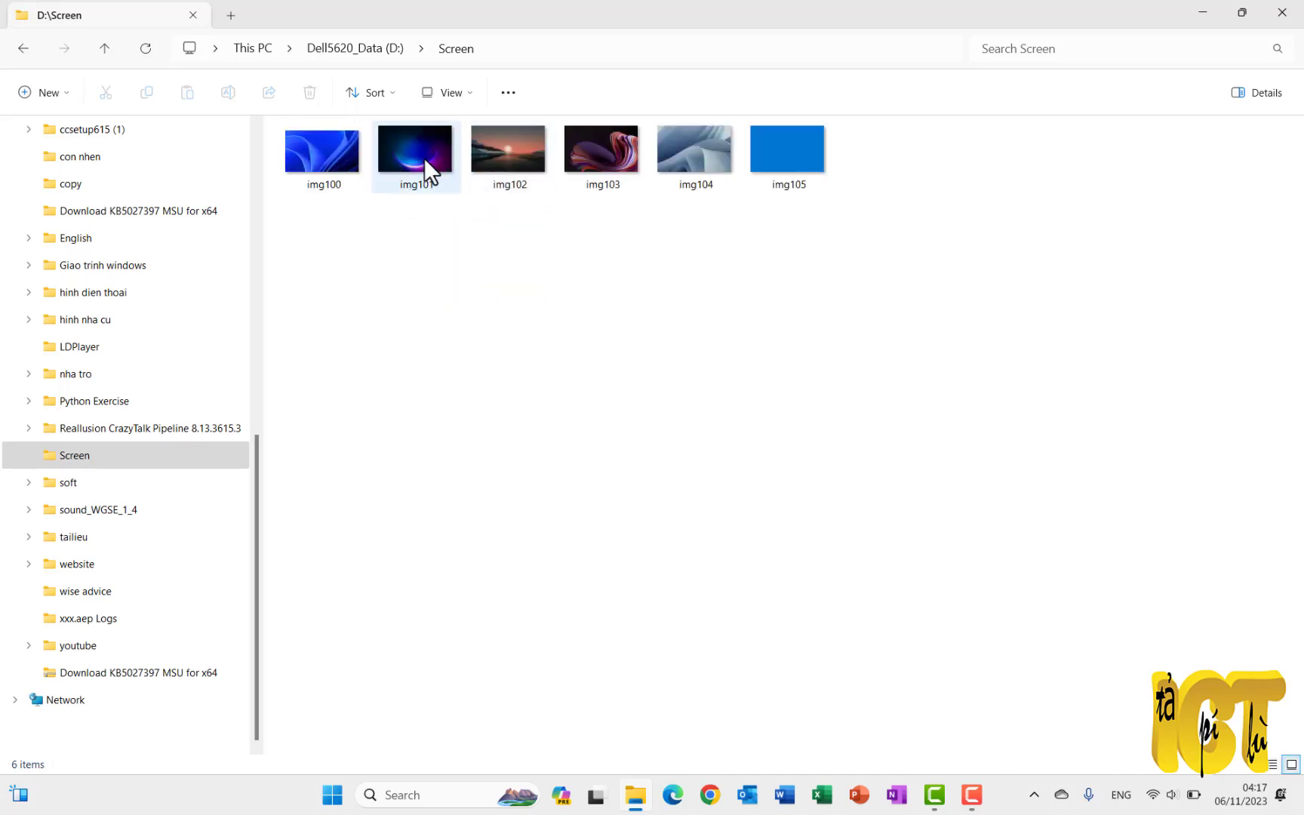
click(463, 93)
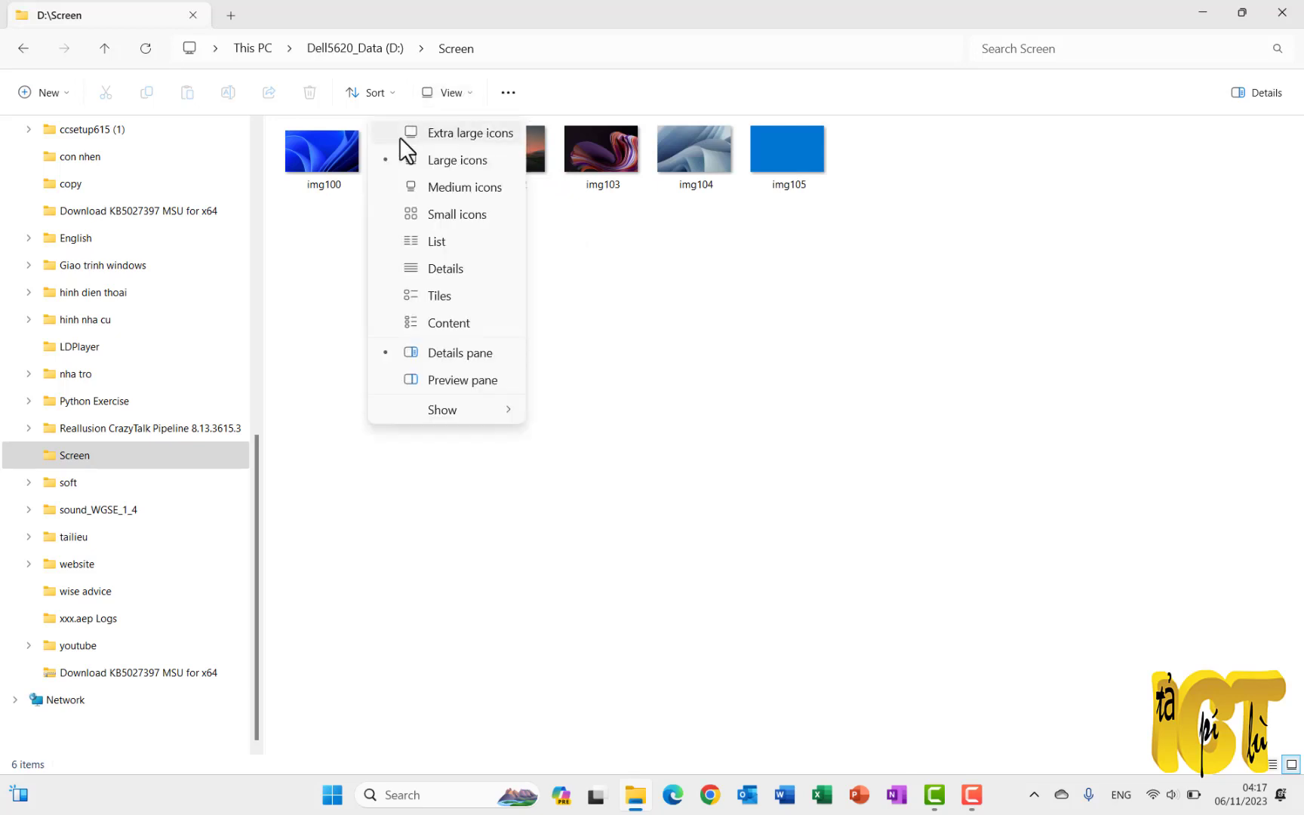
click(468, 135)
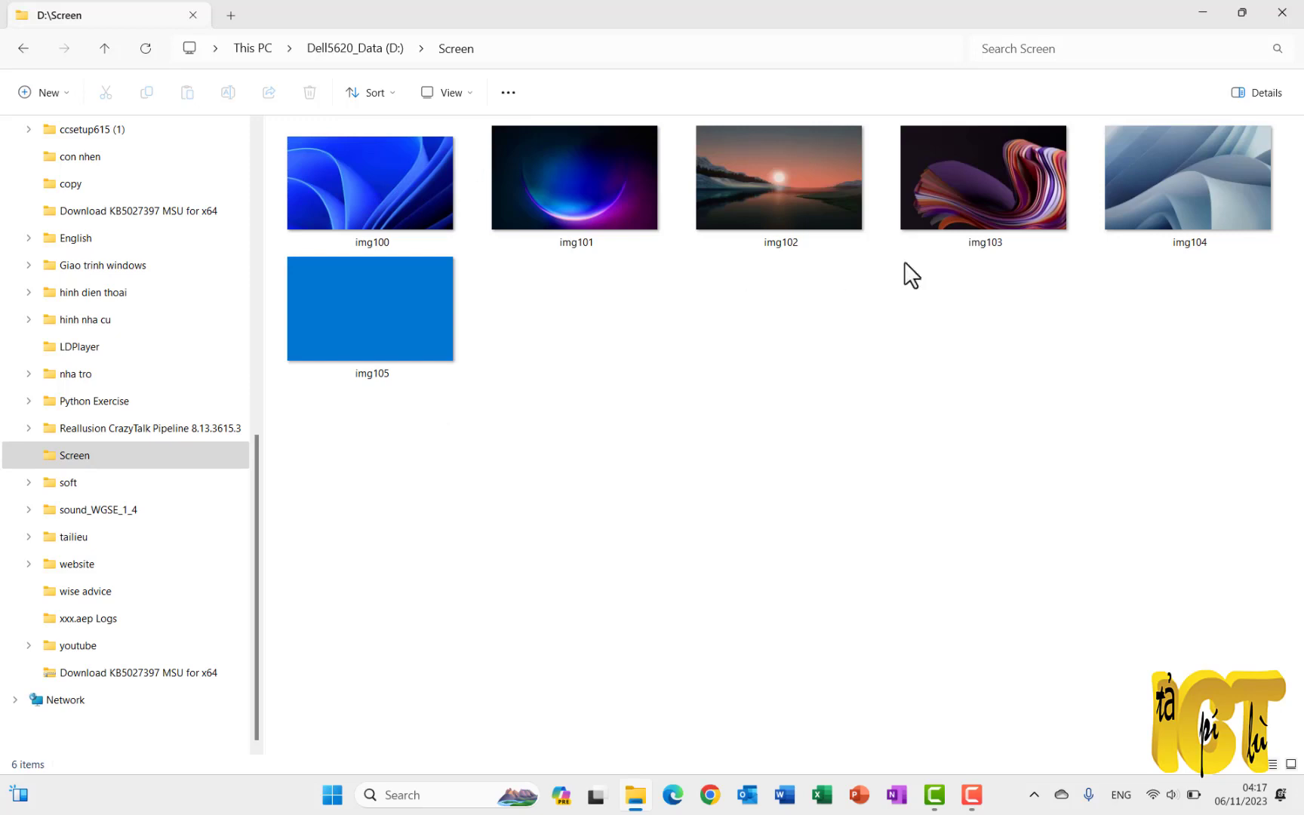
click(455, 96)
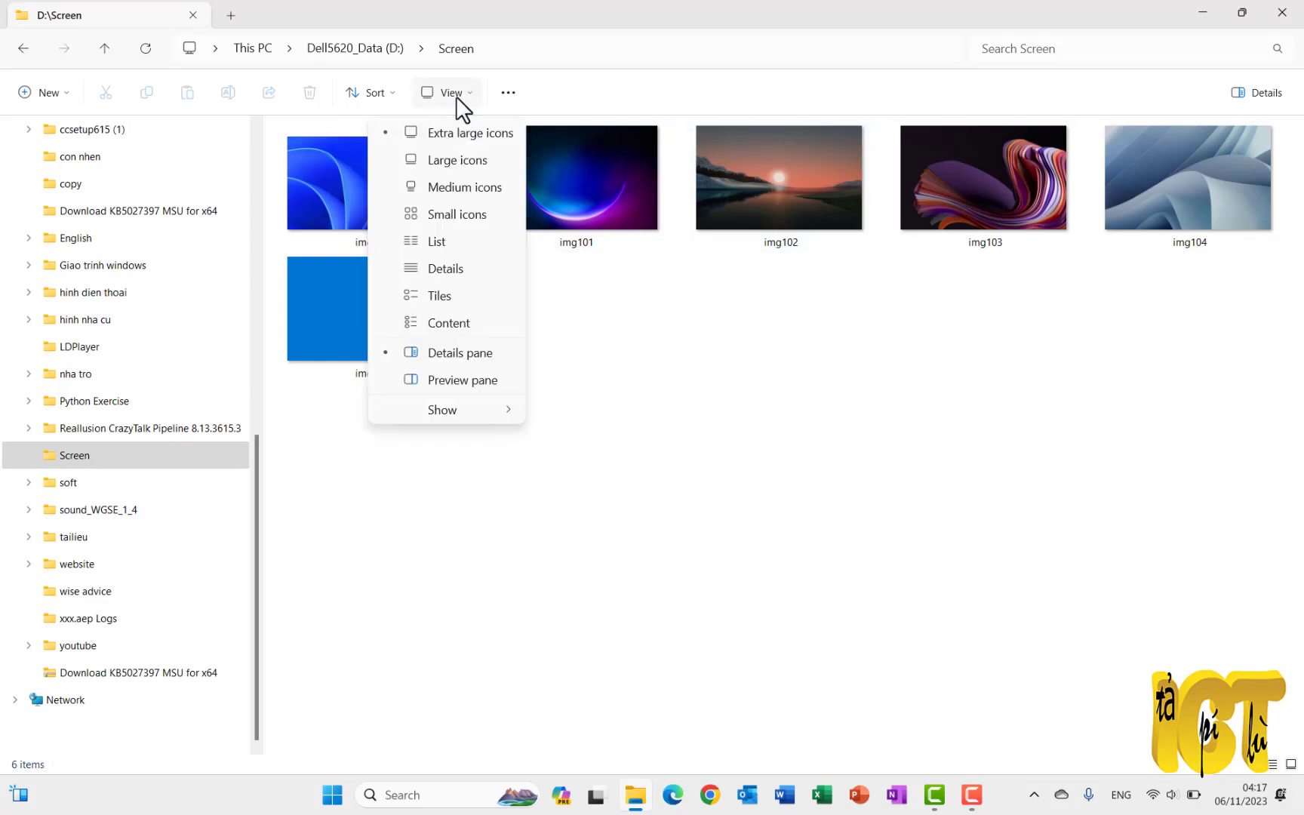
click(446, 270)
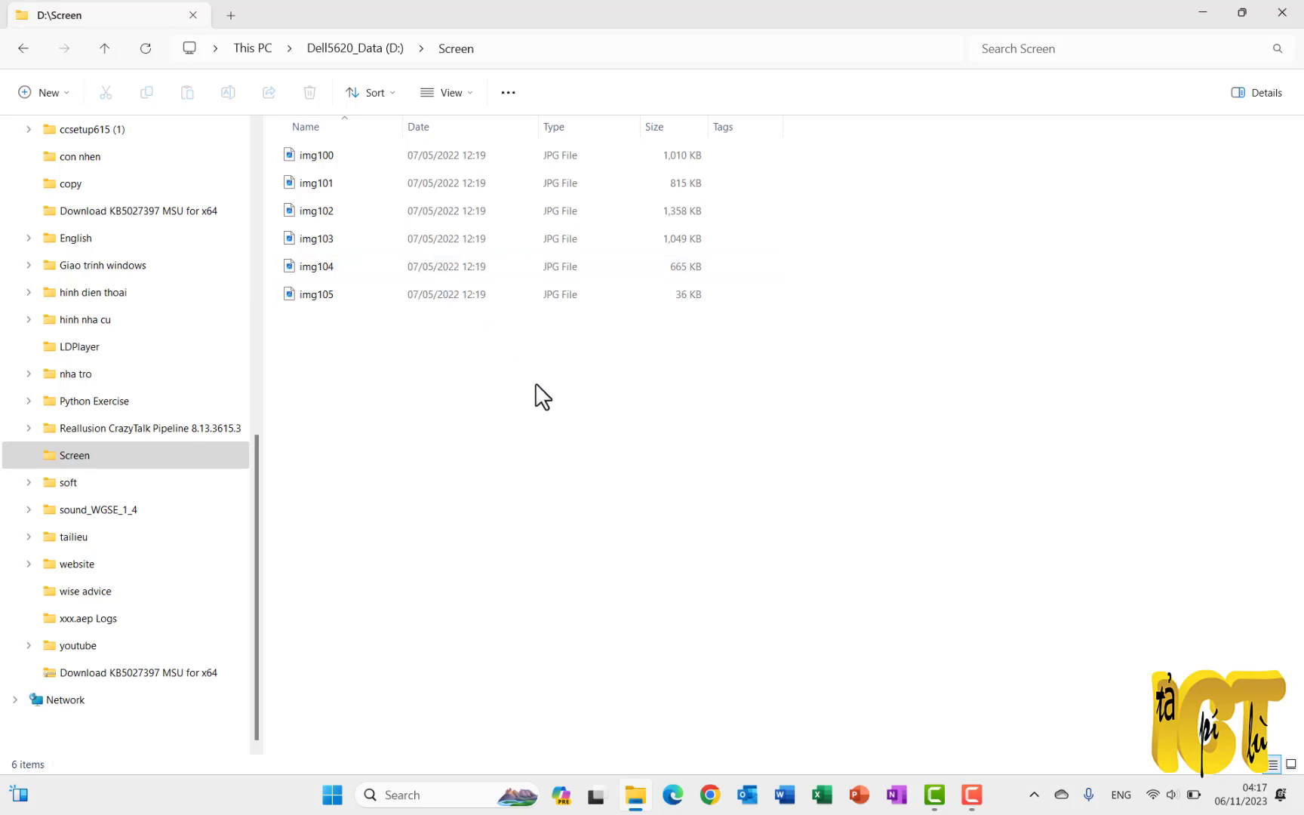
- Turn on the details pane in the Screen folder and select several images, including img105, img102 and img101, to preview them
click(431, 208)
click(451, 159)
click(457, 181)
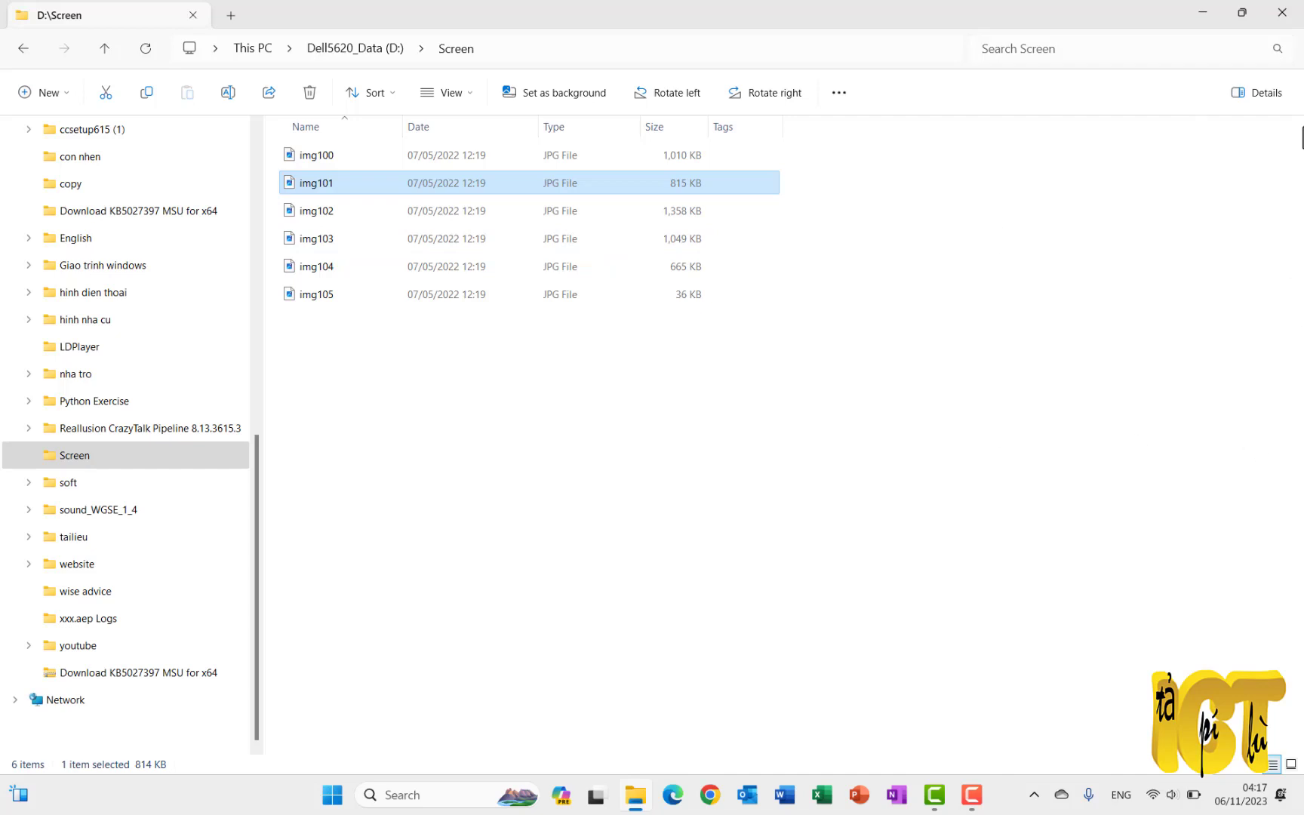
click(1268, 93)
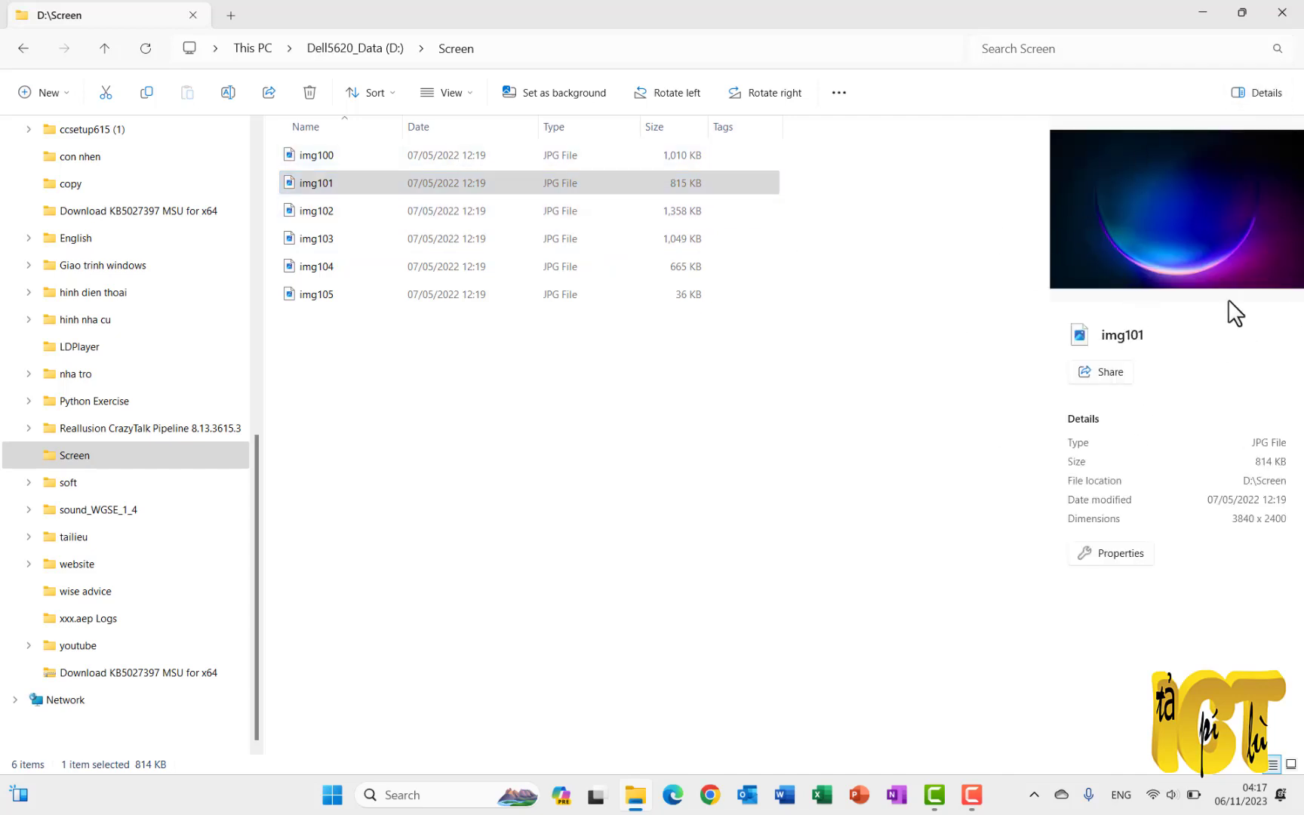
click(448, 285)
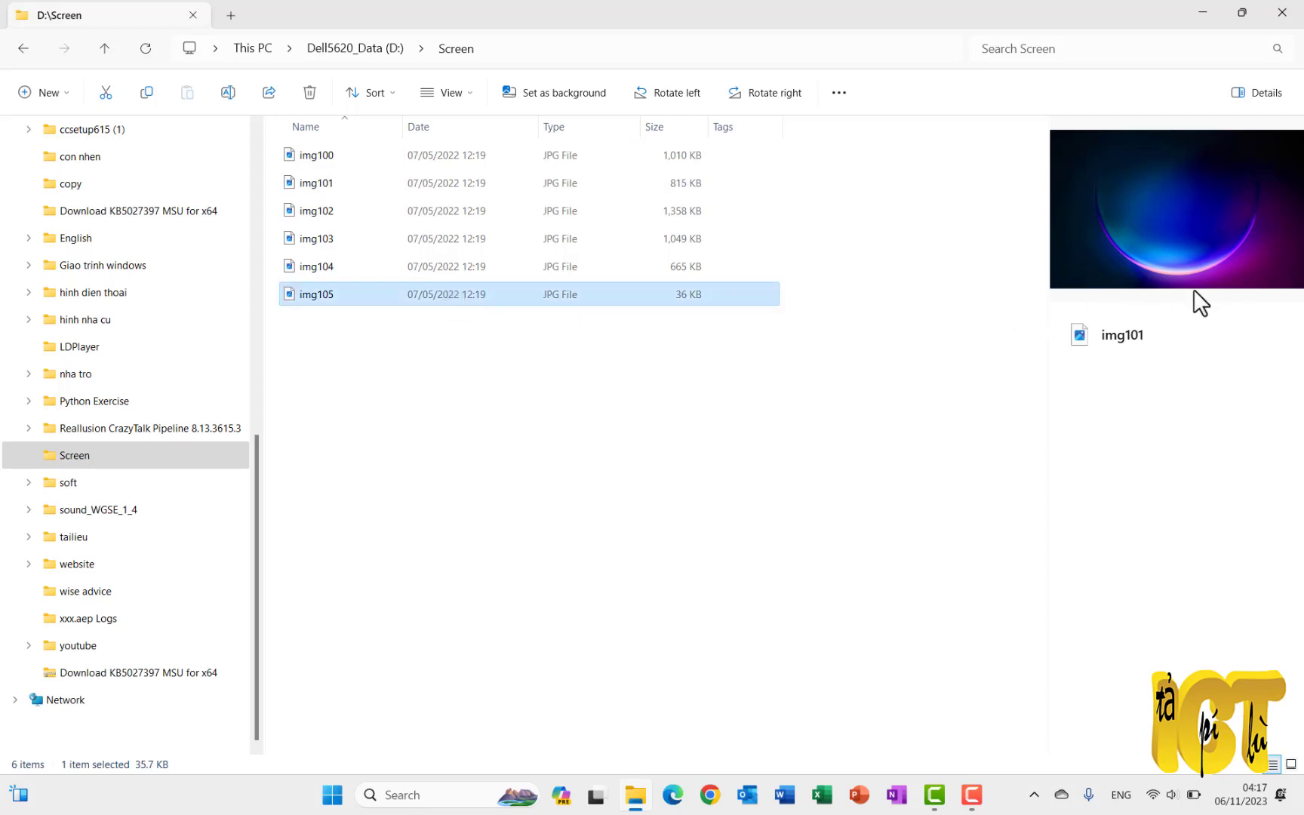
click(462, 264)
click(444, 215)
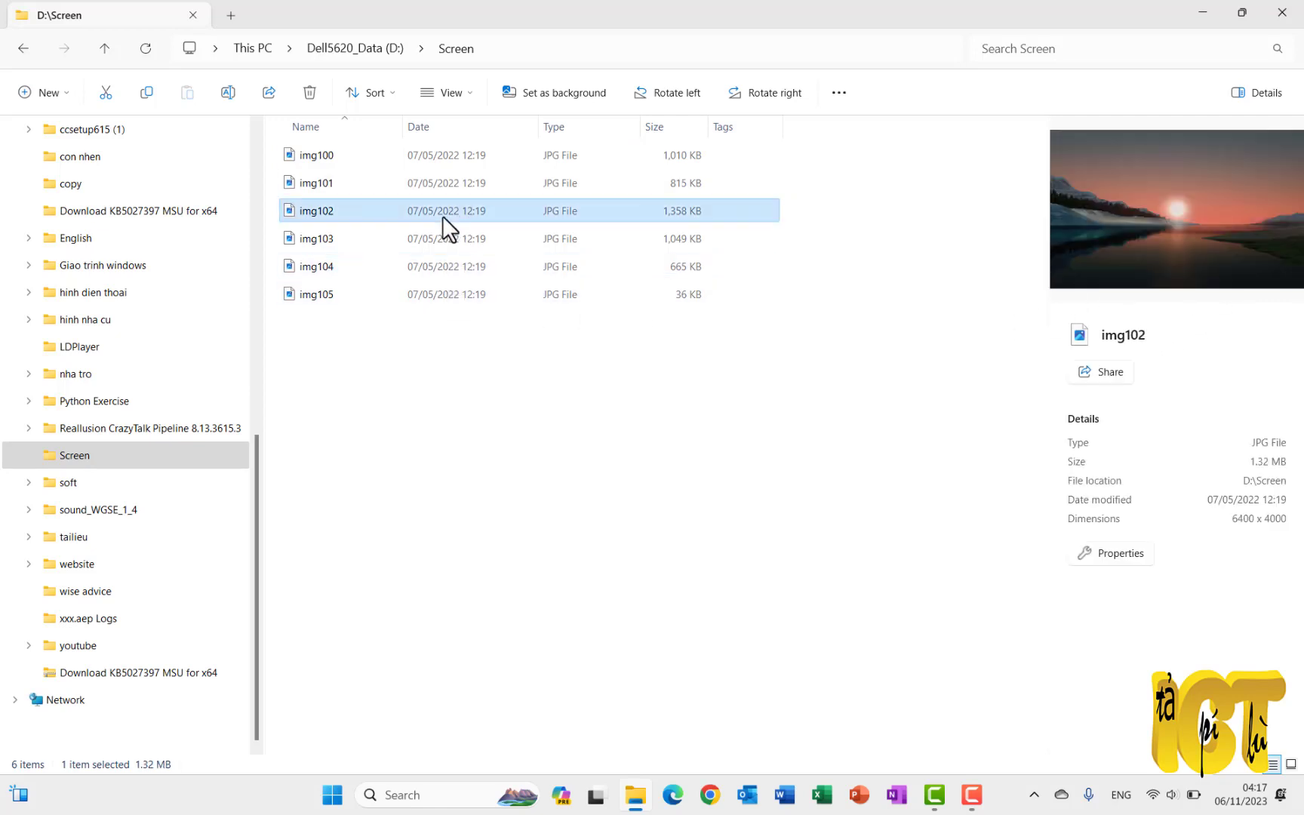
click(483, 183)
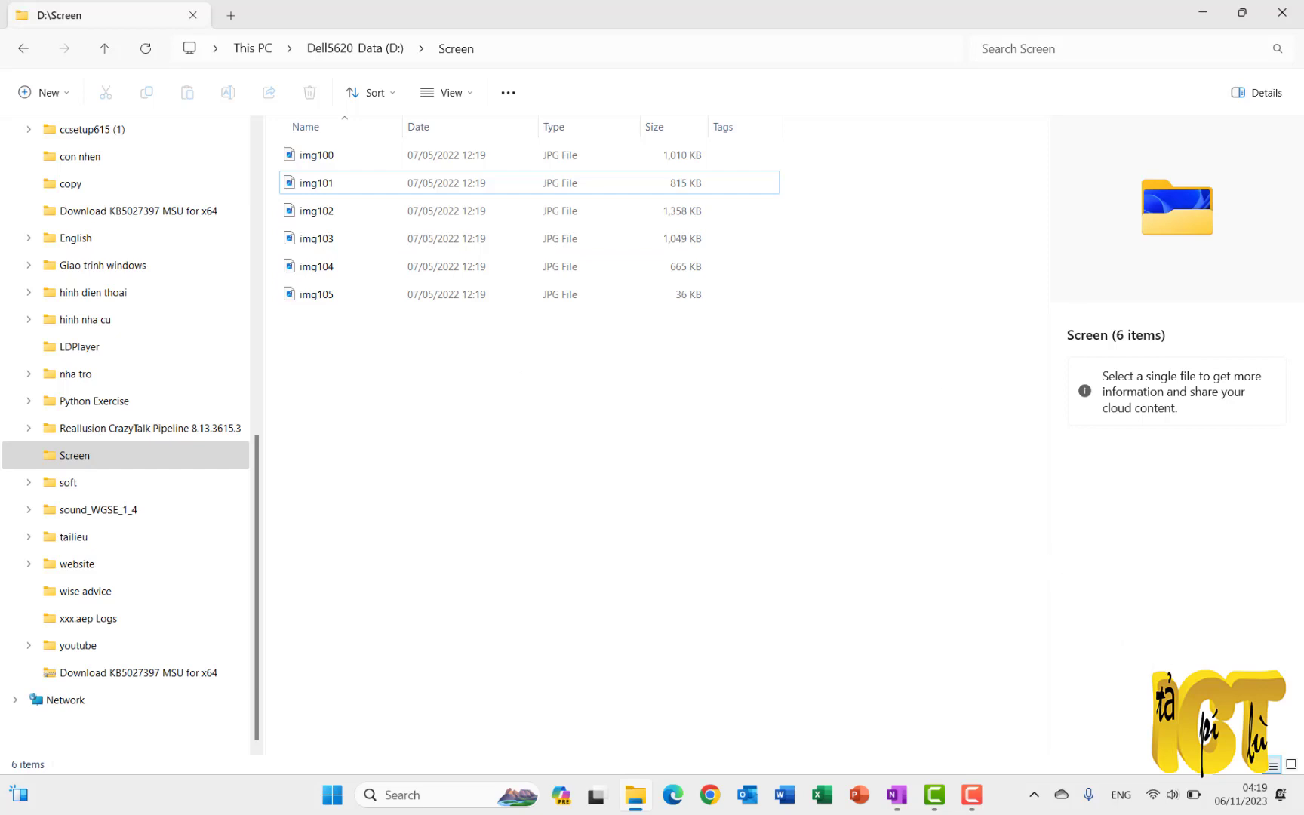
- Open the quick settings and toggle Night light off, on and off again
click(1179, 795)
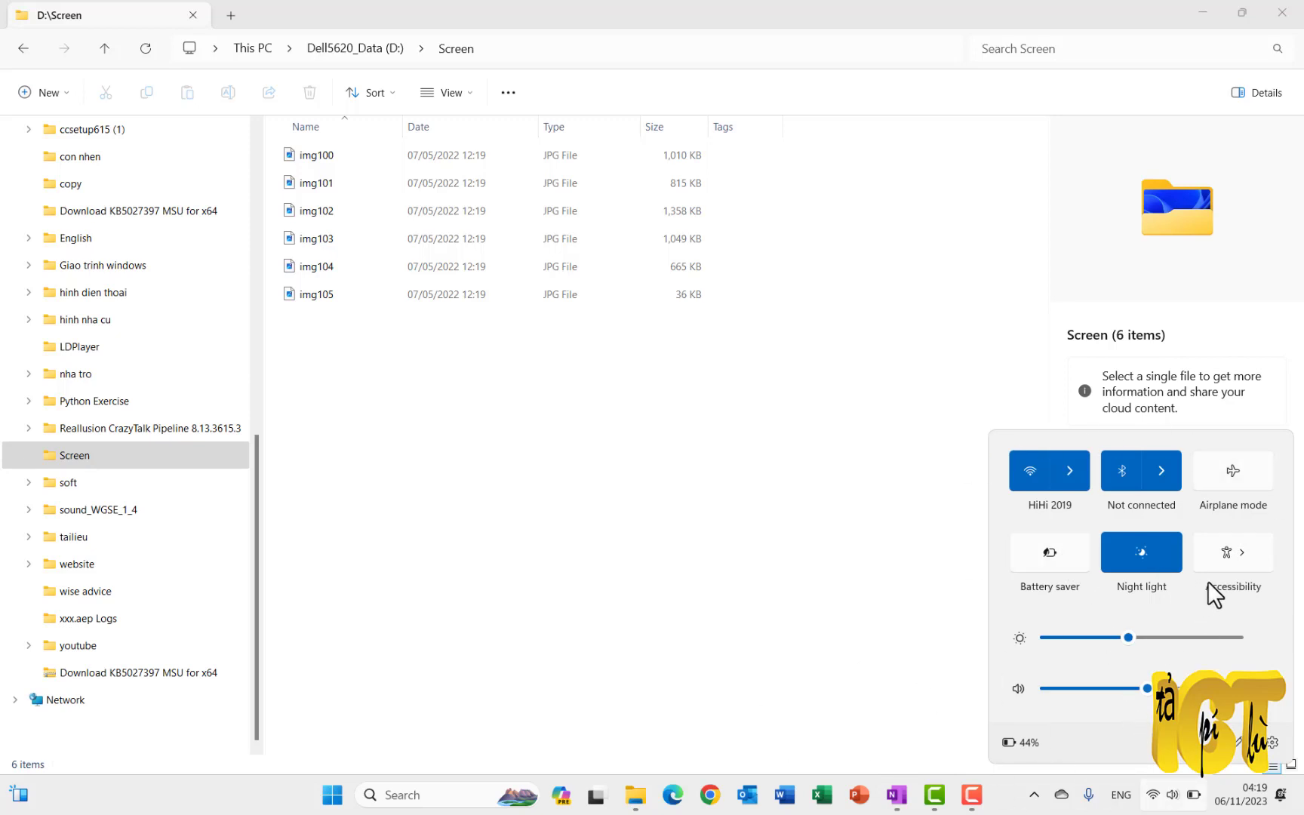
click(1140, 557)
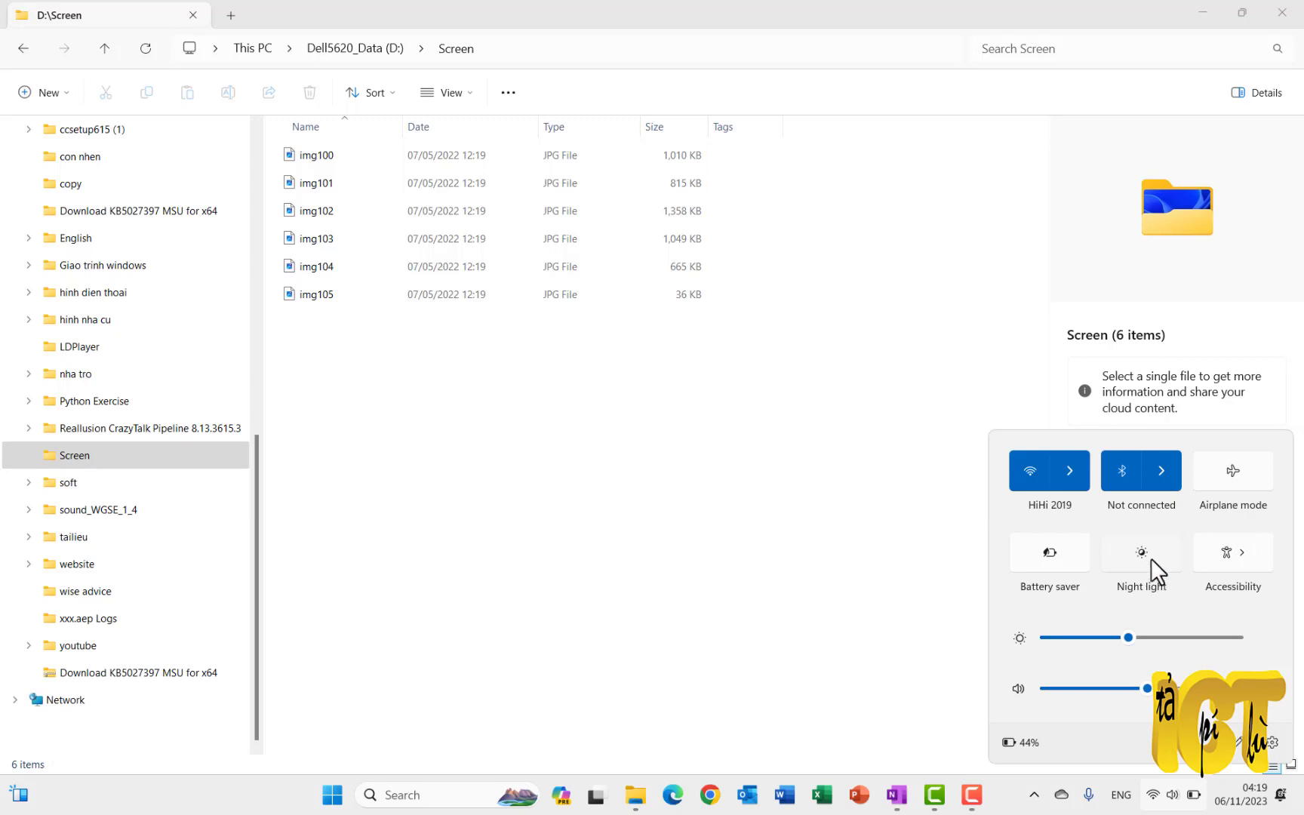
click(1151, 557)
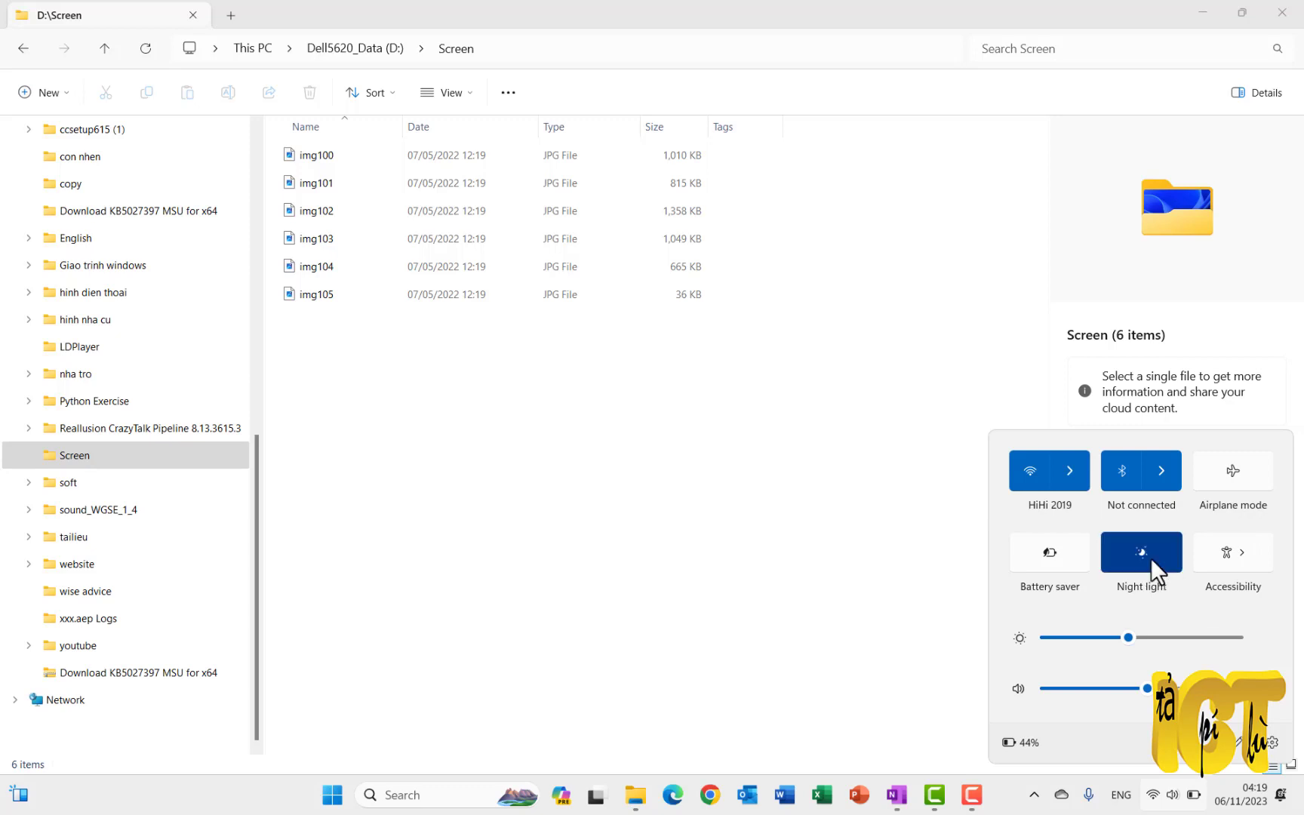
click(1152, 557)
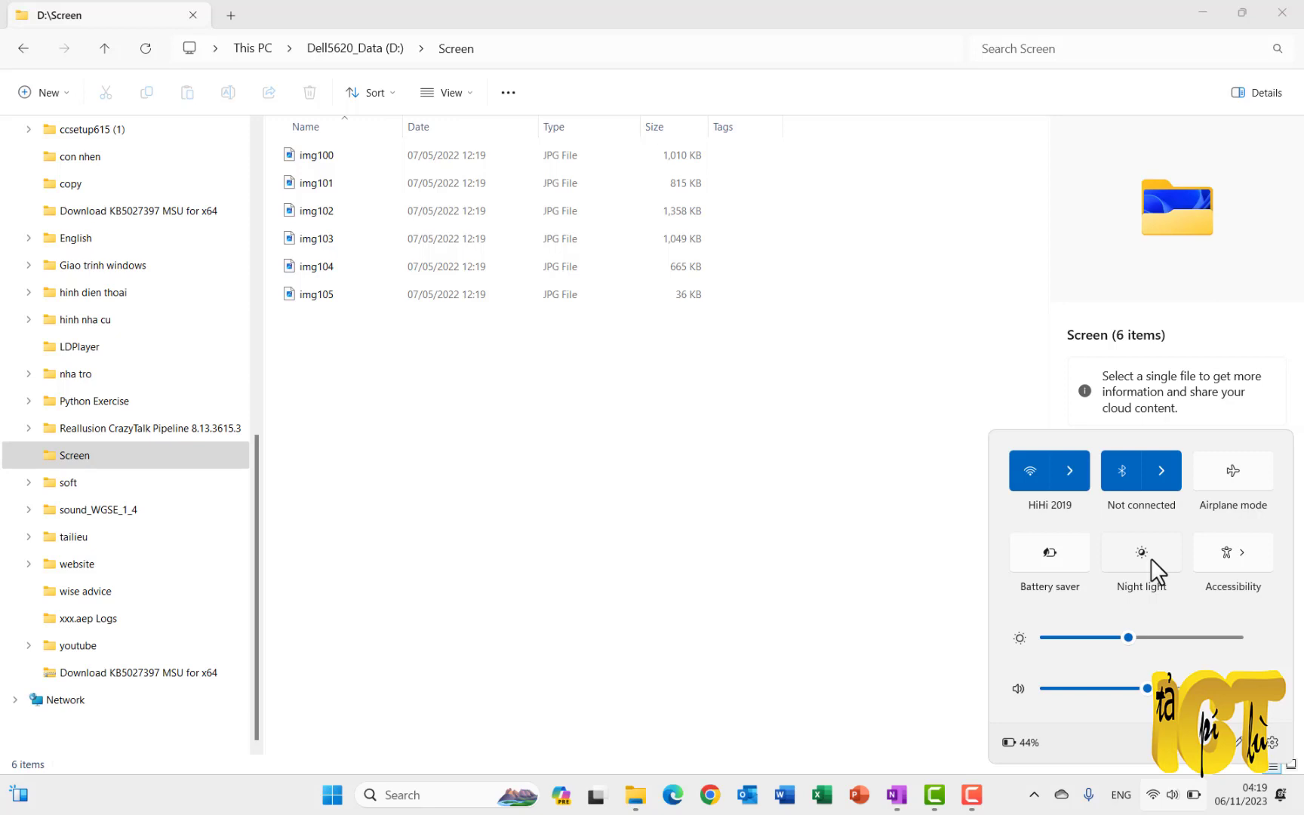
- Lower the screen brightness slightly, turn Night light on, and dismiss the quick settings
mouse_move(1128, 638)
mouse_down()
mouse_move(1093, 641)
mouse_move(1114, 637)
mouse_up()
click(1157, 550)
click(786, 544)
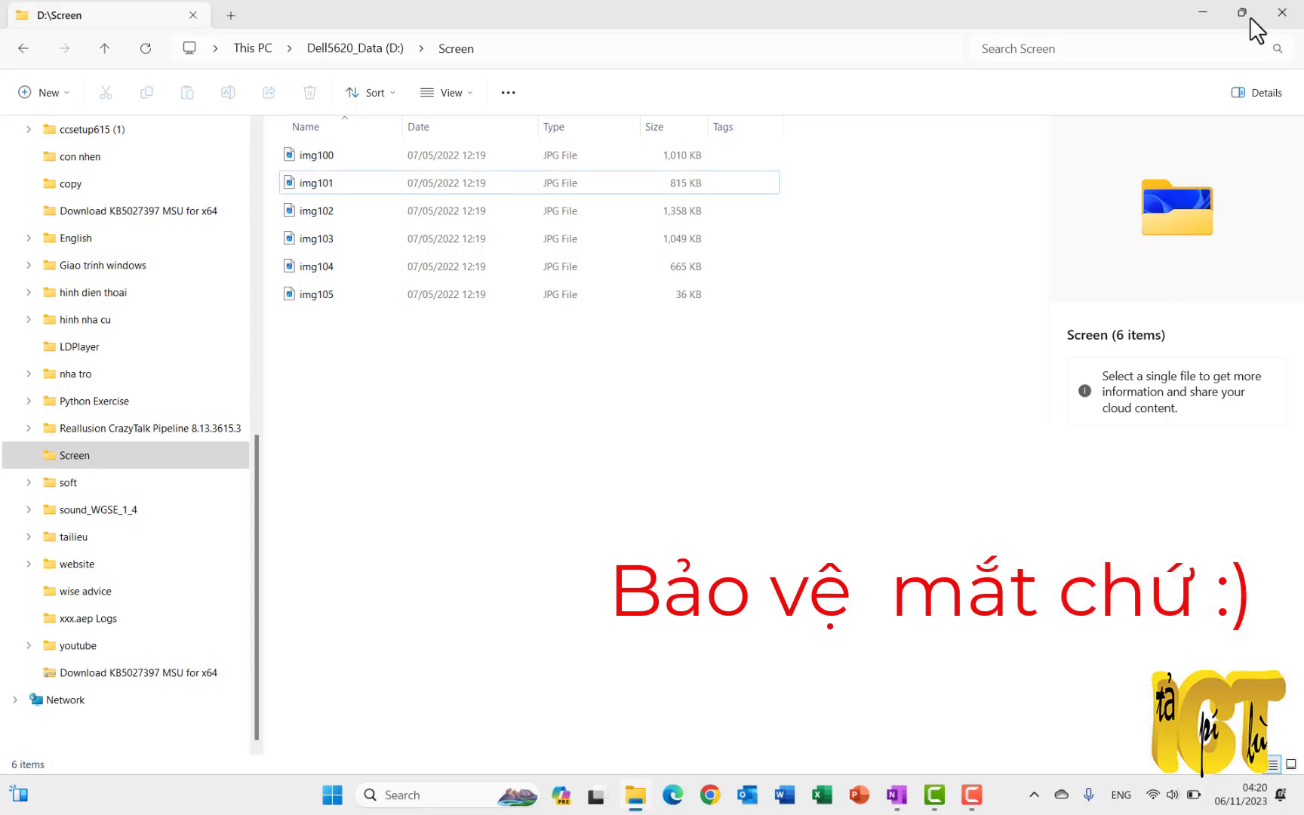
- Close the Screen folder window and open the full system Sound settings from the volume controls
click(1276, 15)
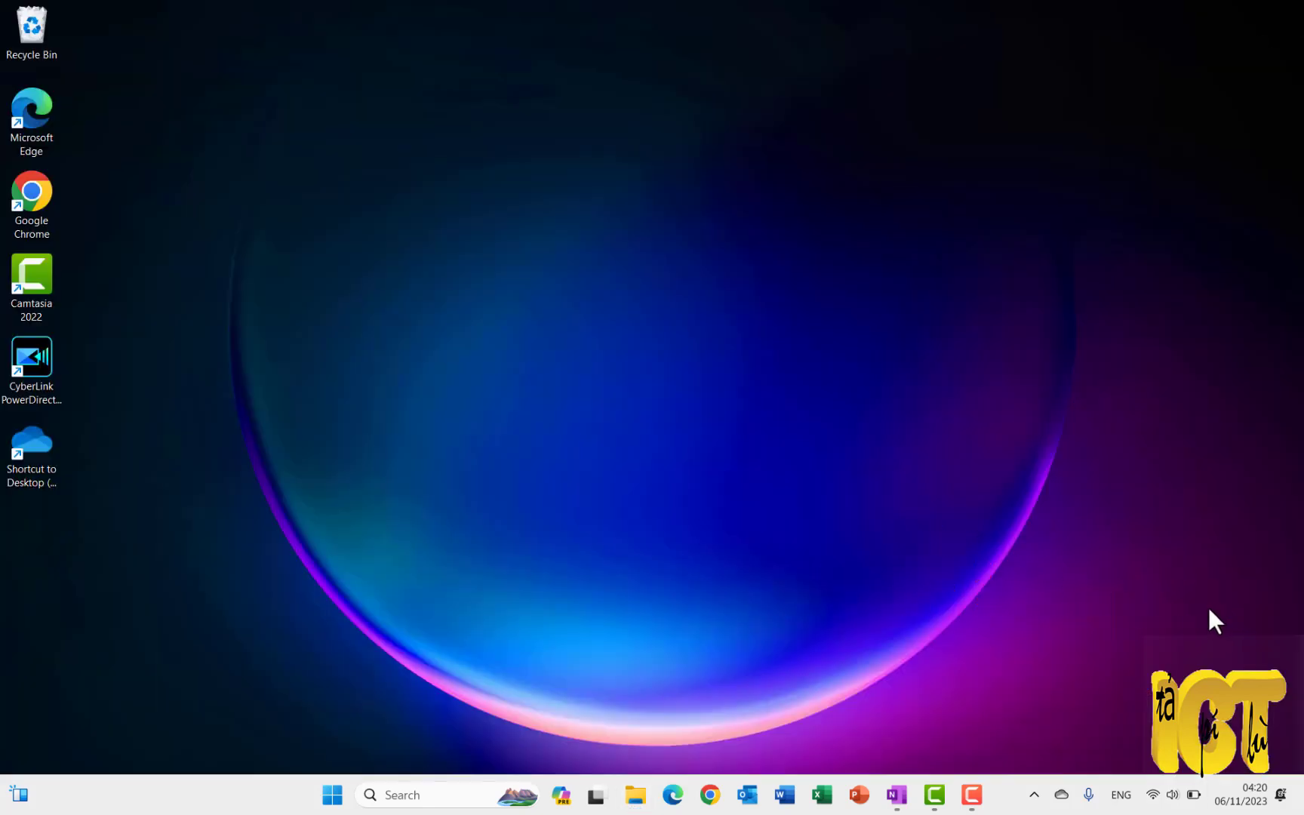
click(1172, 796)
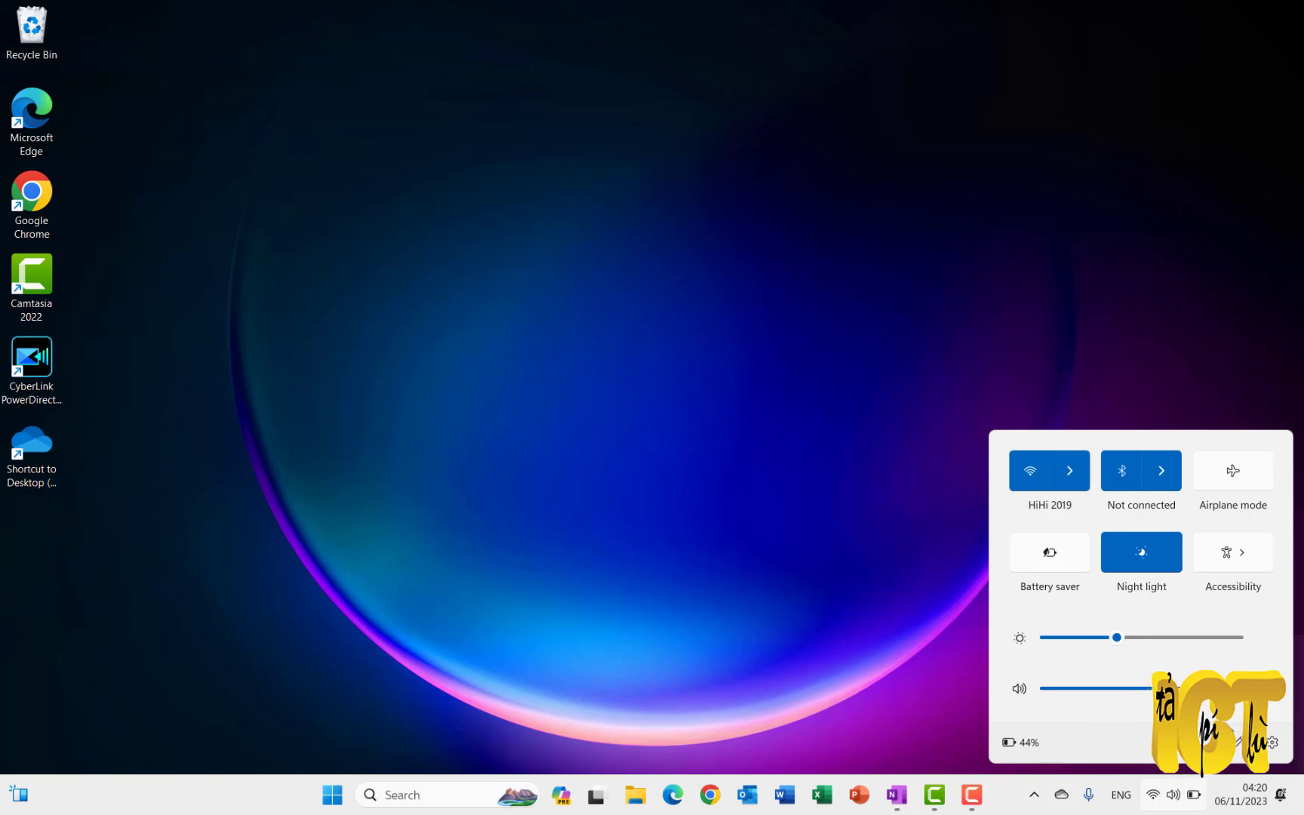
click(1273, 699)
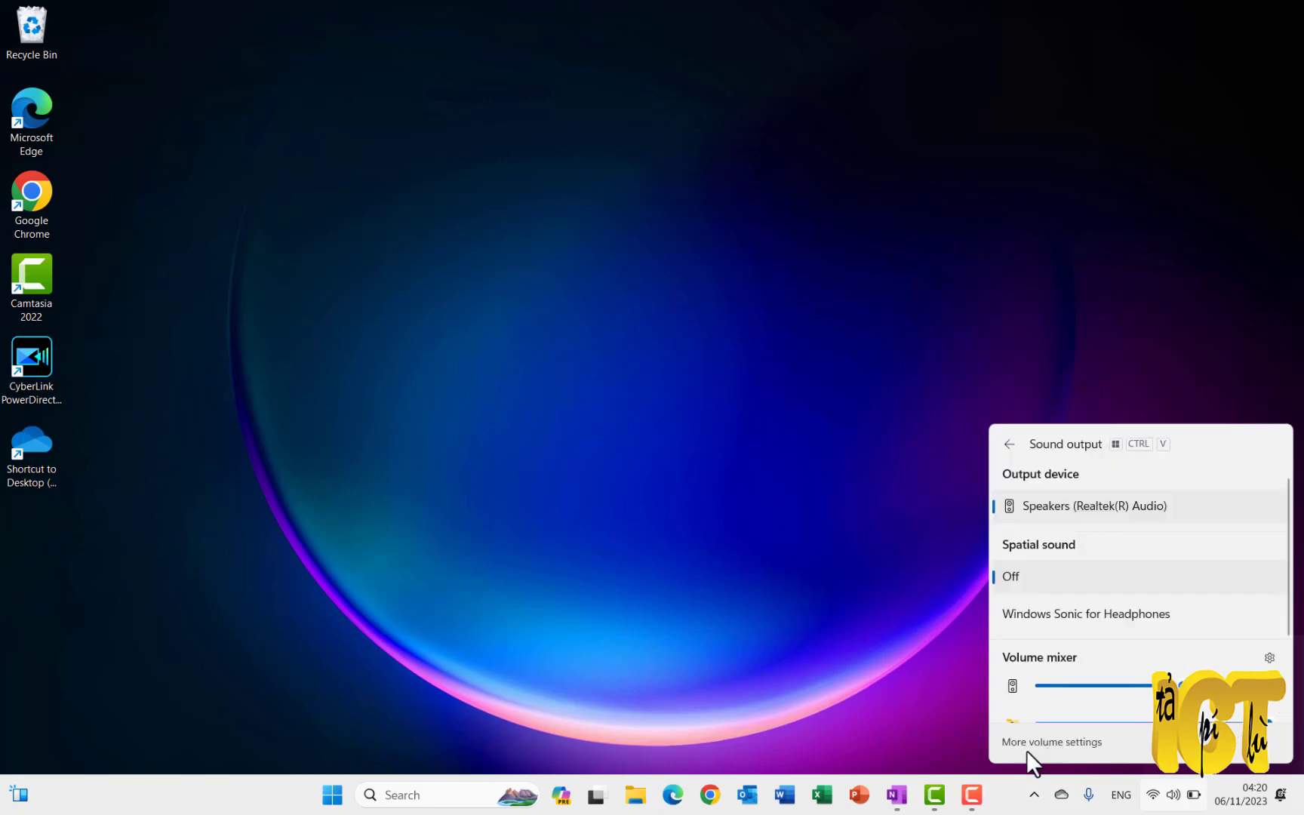
click(1051, 740)
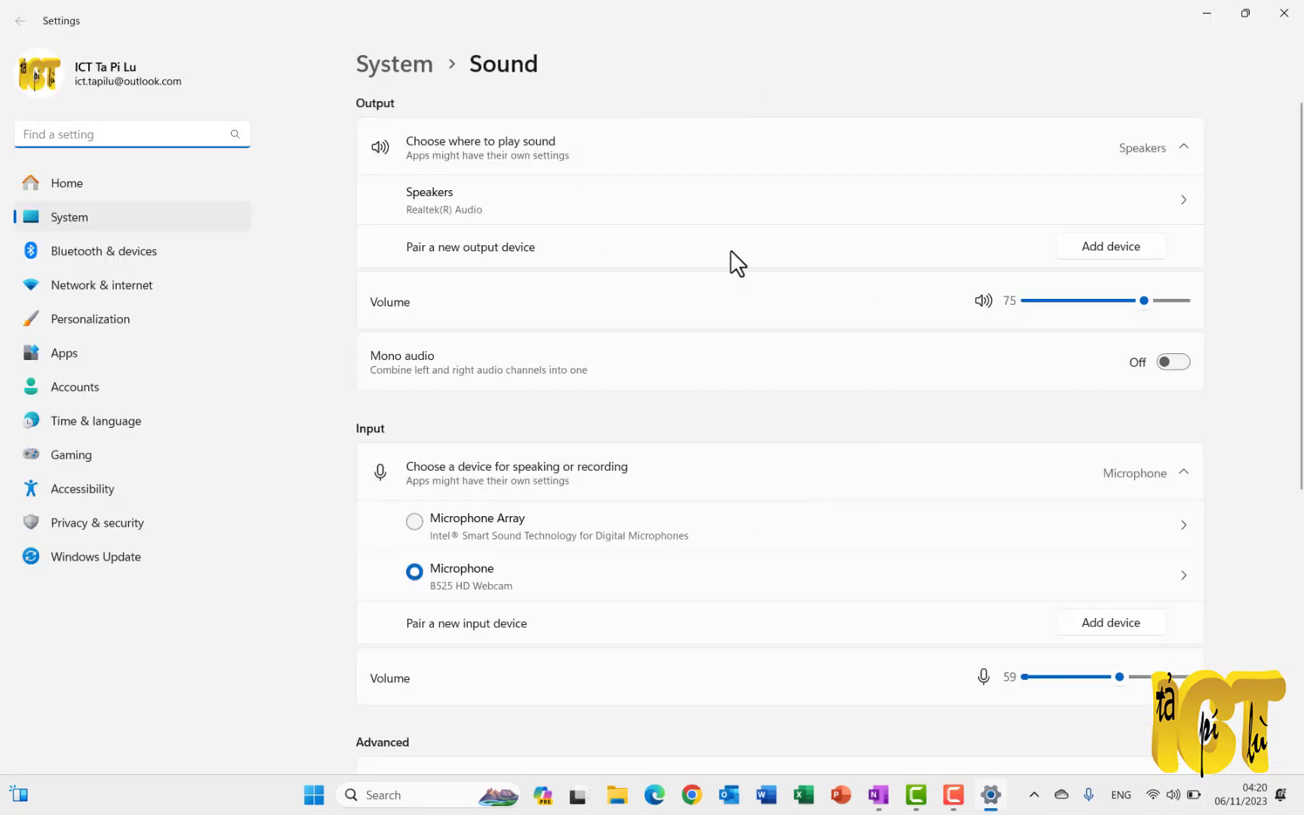
- Examine the properties of the Speakers output and the B525 HD Webcam microphone, circling and underlining the microphone test area on screen
click(1186, 199)
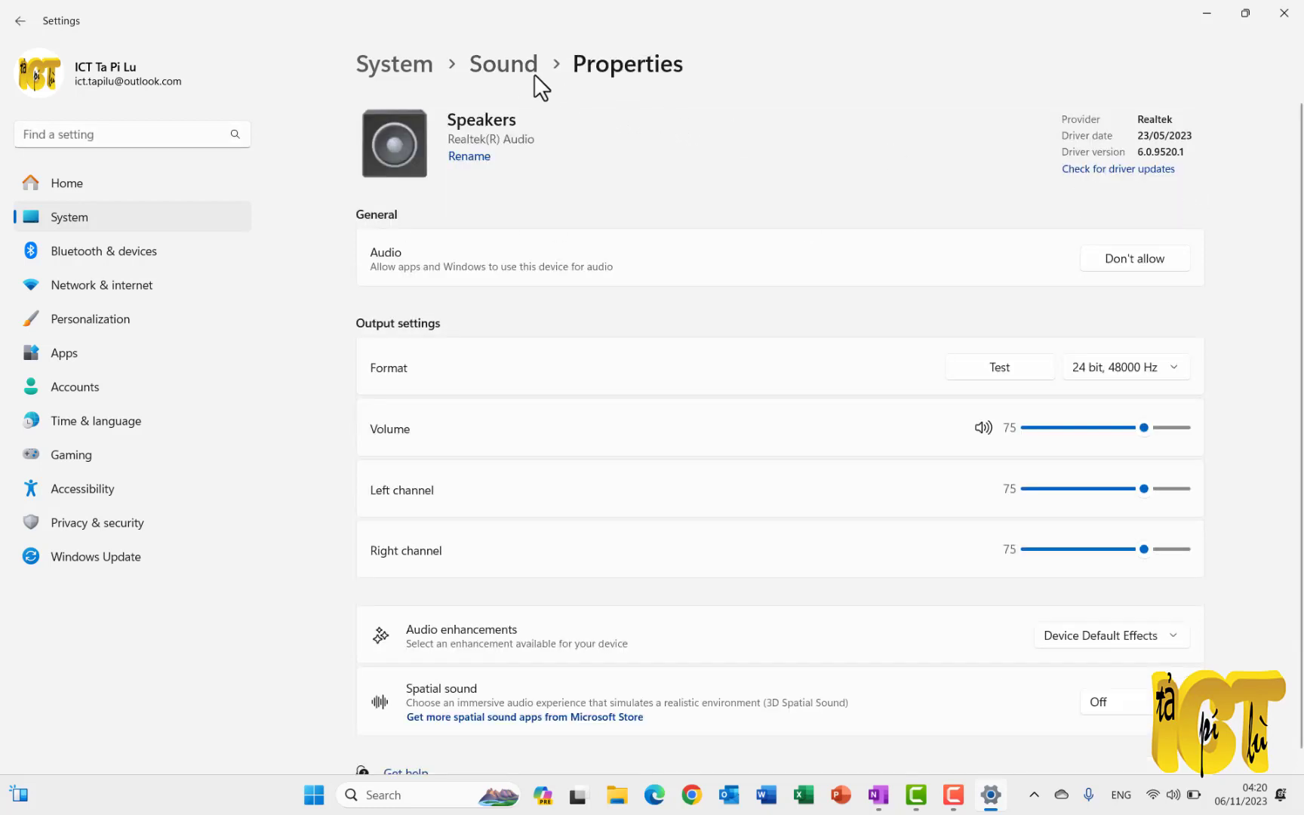
click(508, 65)
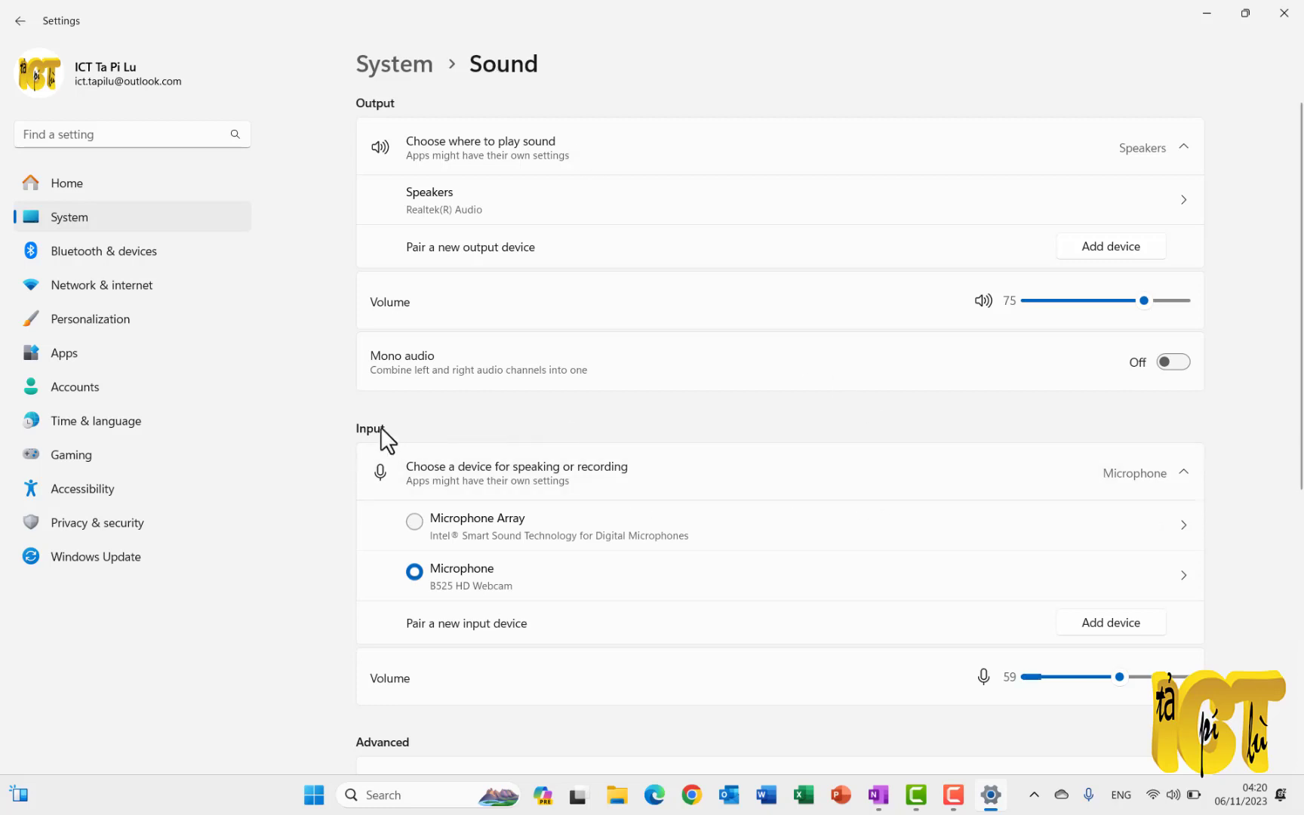
scroll(723, 574, down, 2)
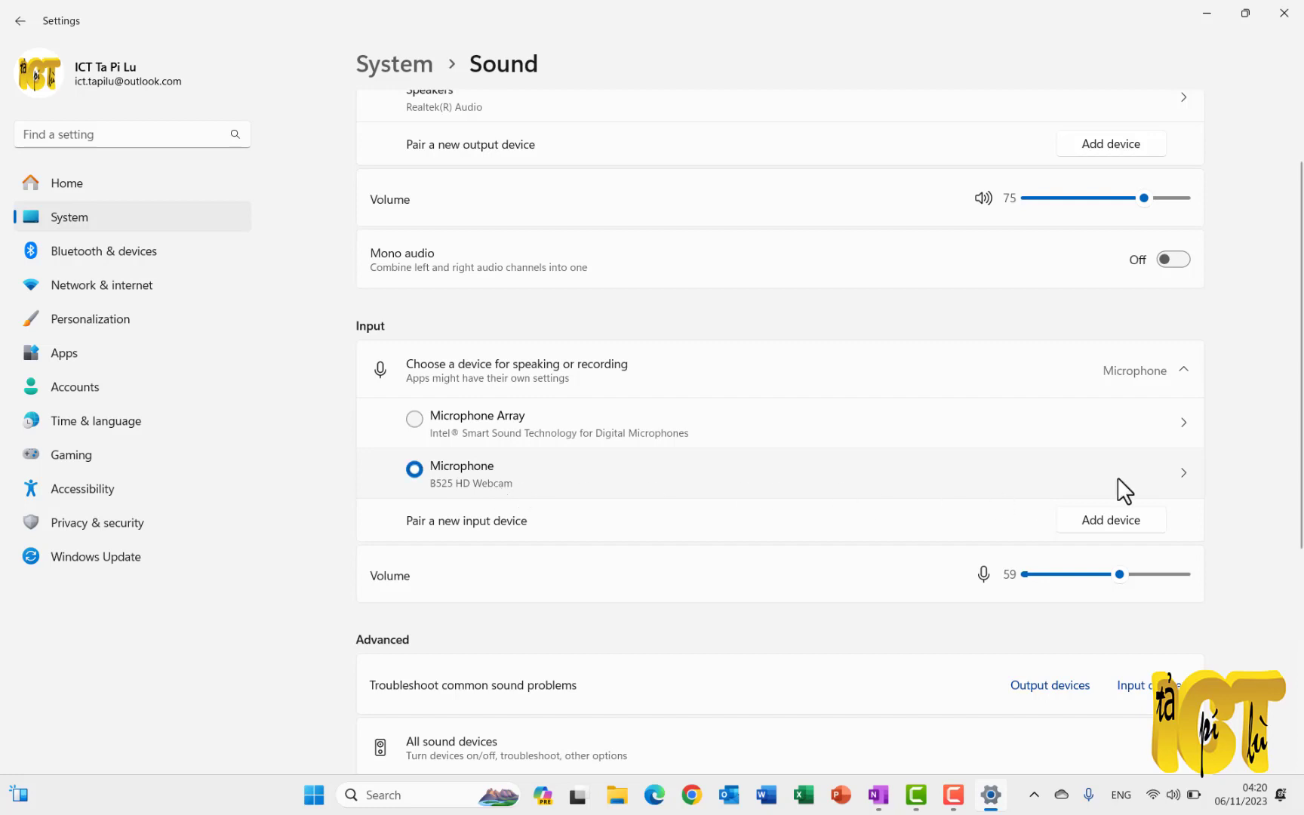
click(1185, 483)
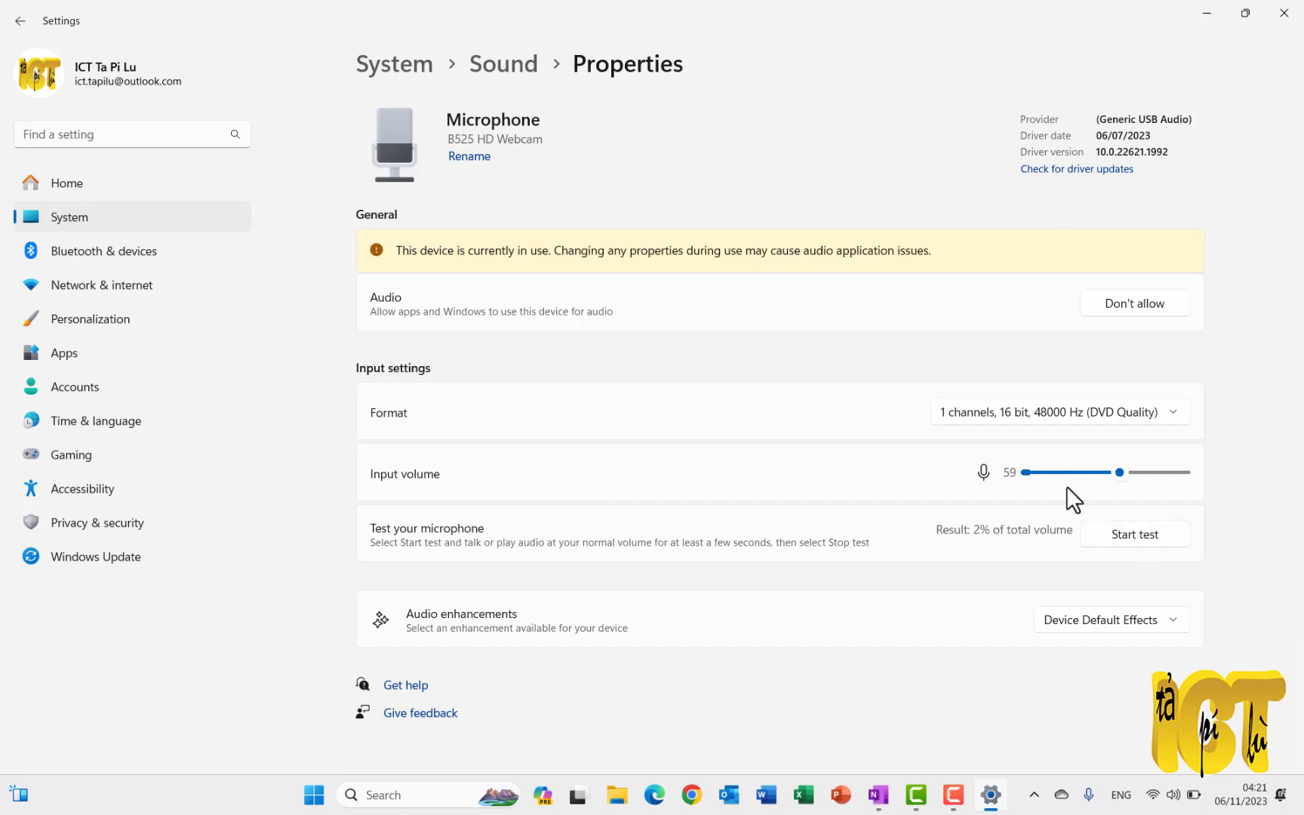
mouse_move(1051, 490)
mouse_down()
mouse_move(896, 553)
mouse_move(1208, 556)
mouse_move(1016, 500)
mouse_up()
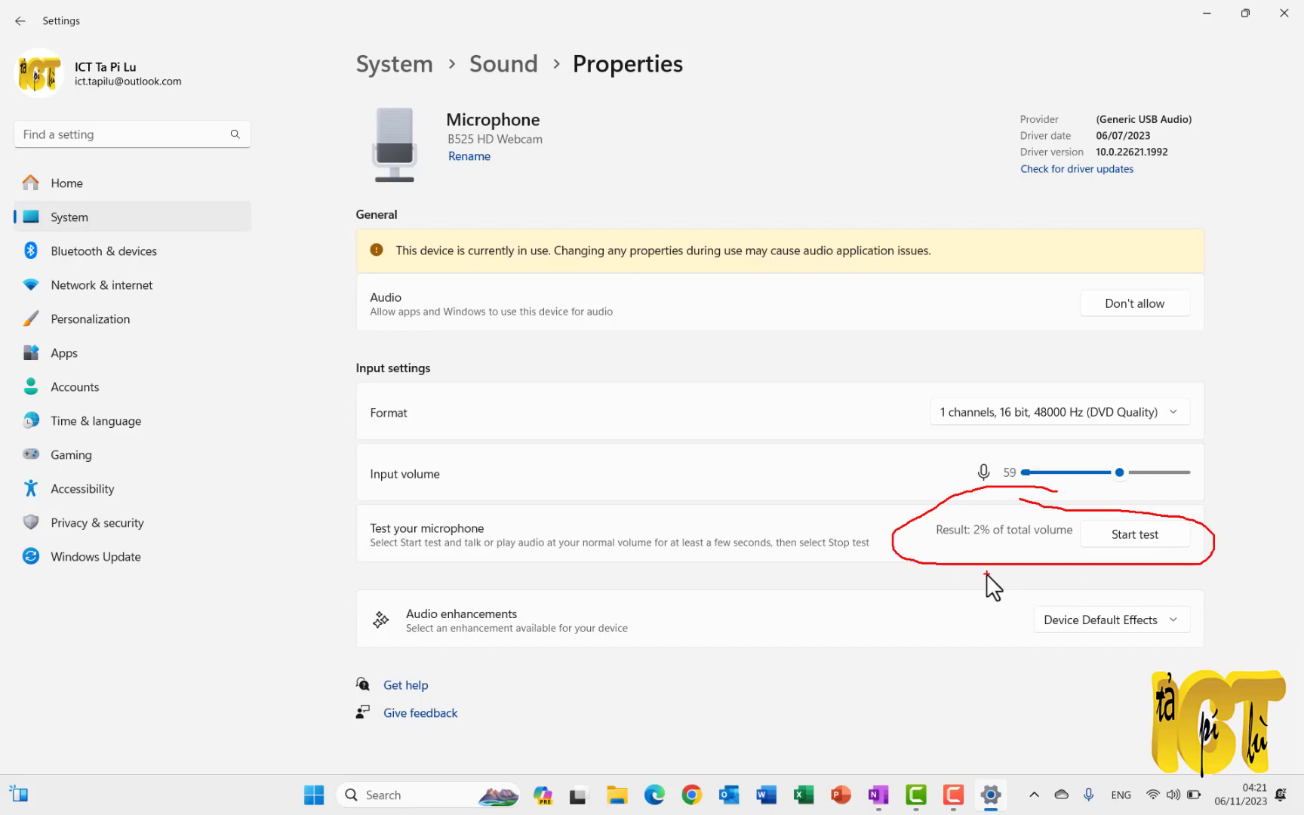
mouse_move(970, 575)
mouse_down()
mouse_move(1017, 590)
mouse_move(1096, 573)
mouse_up()
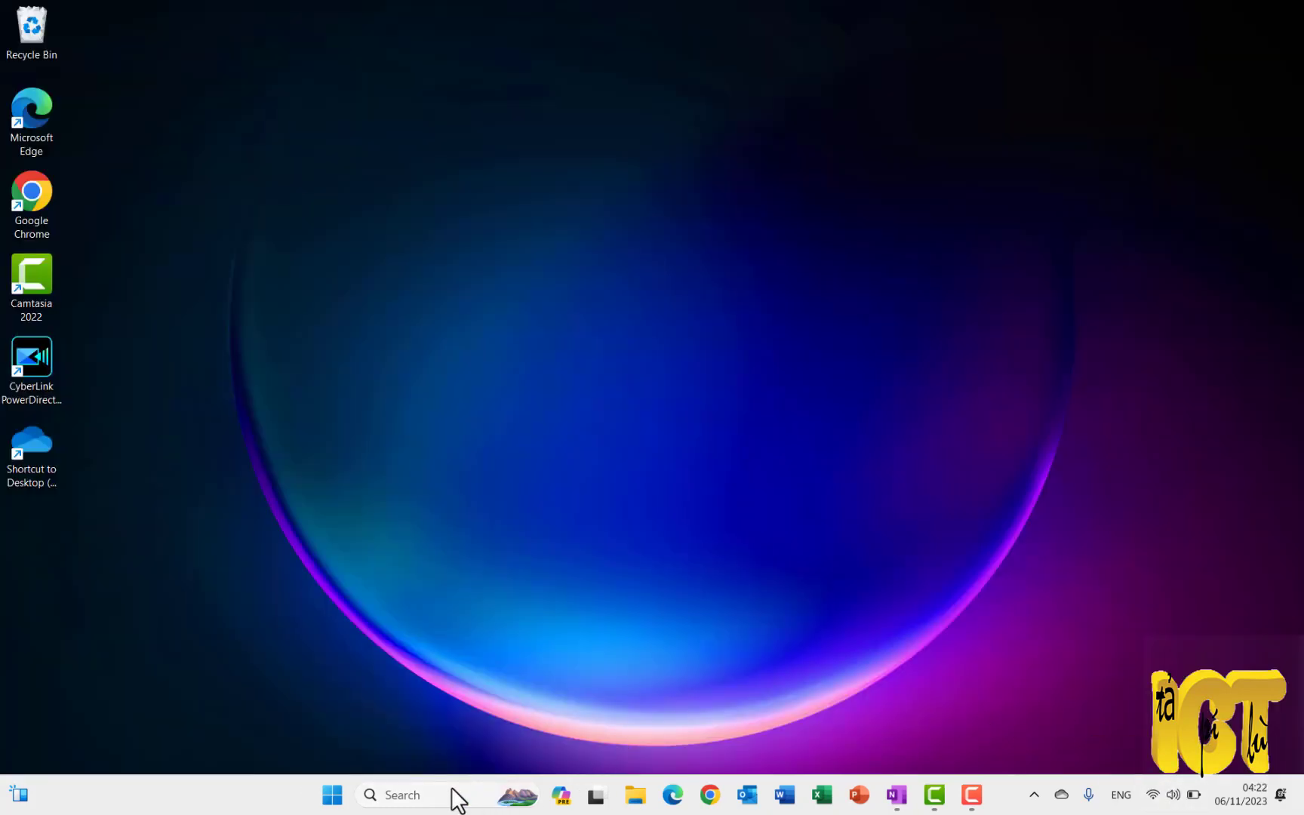
- Search Windows for "record", open the Voice Recorder app to view it, and close it
click(408, 796)
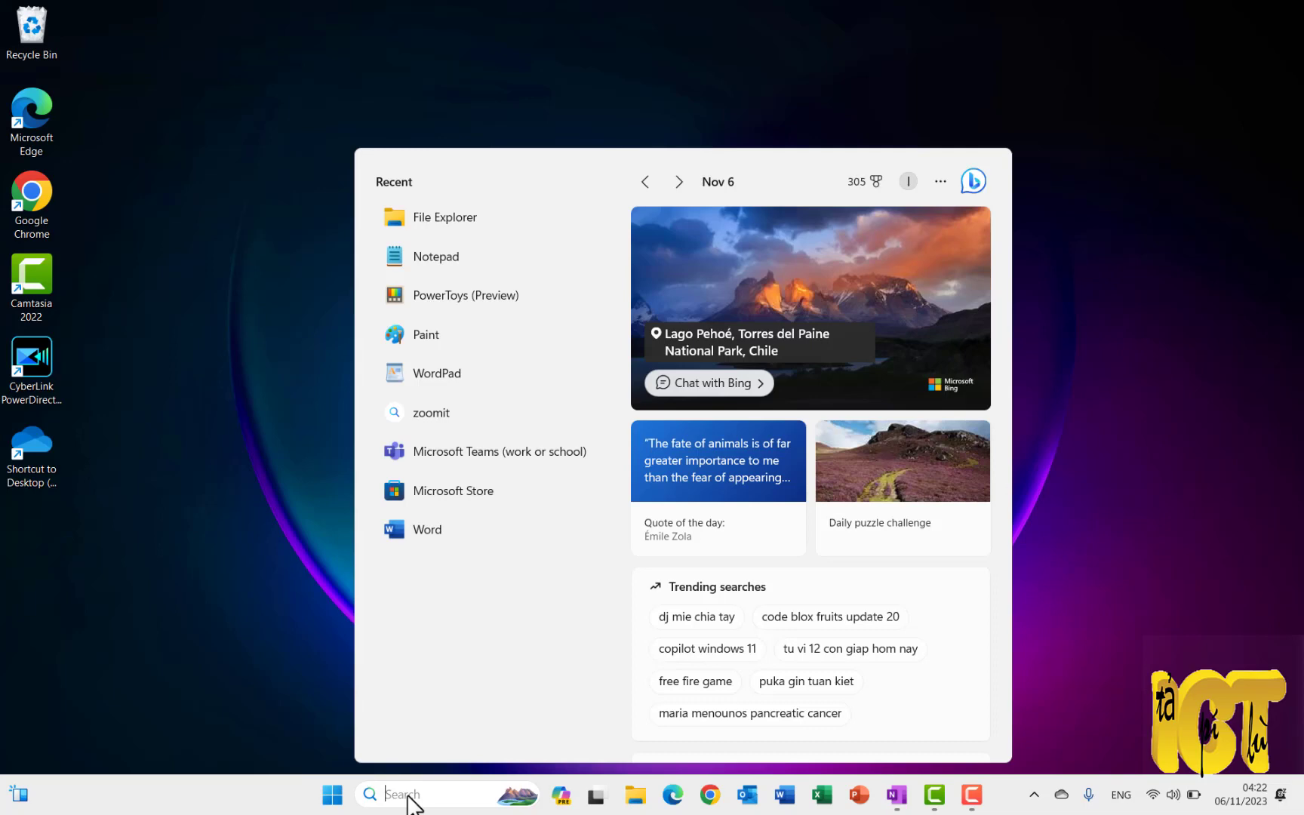
text(record)
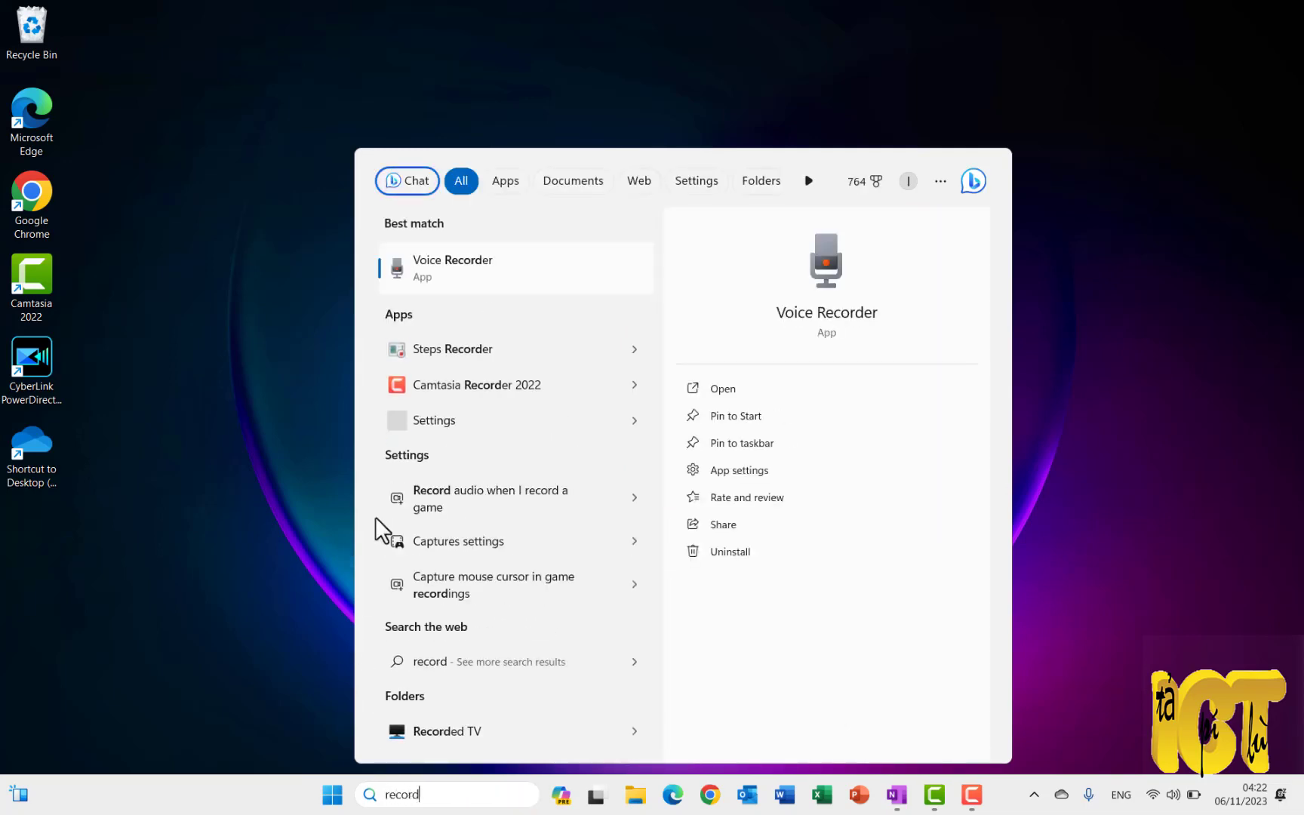
click(478, 277)
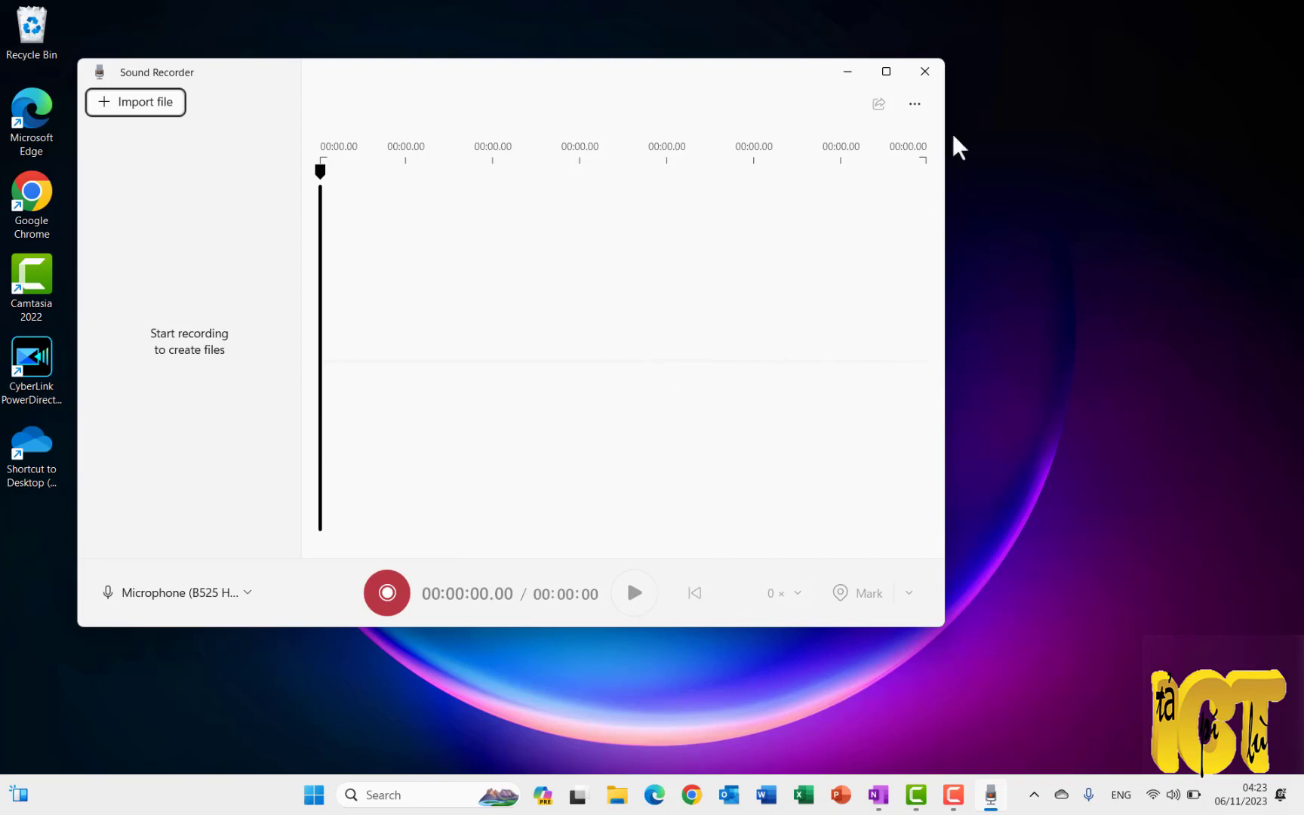
click(933, 85)
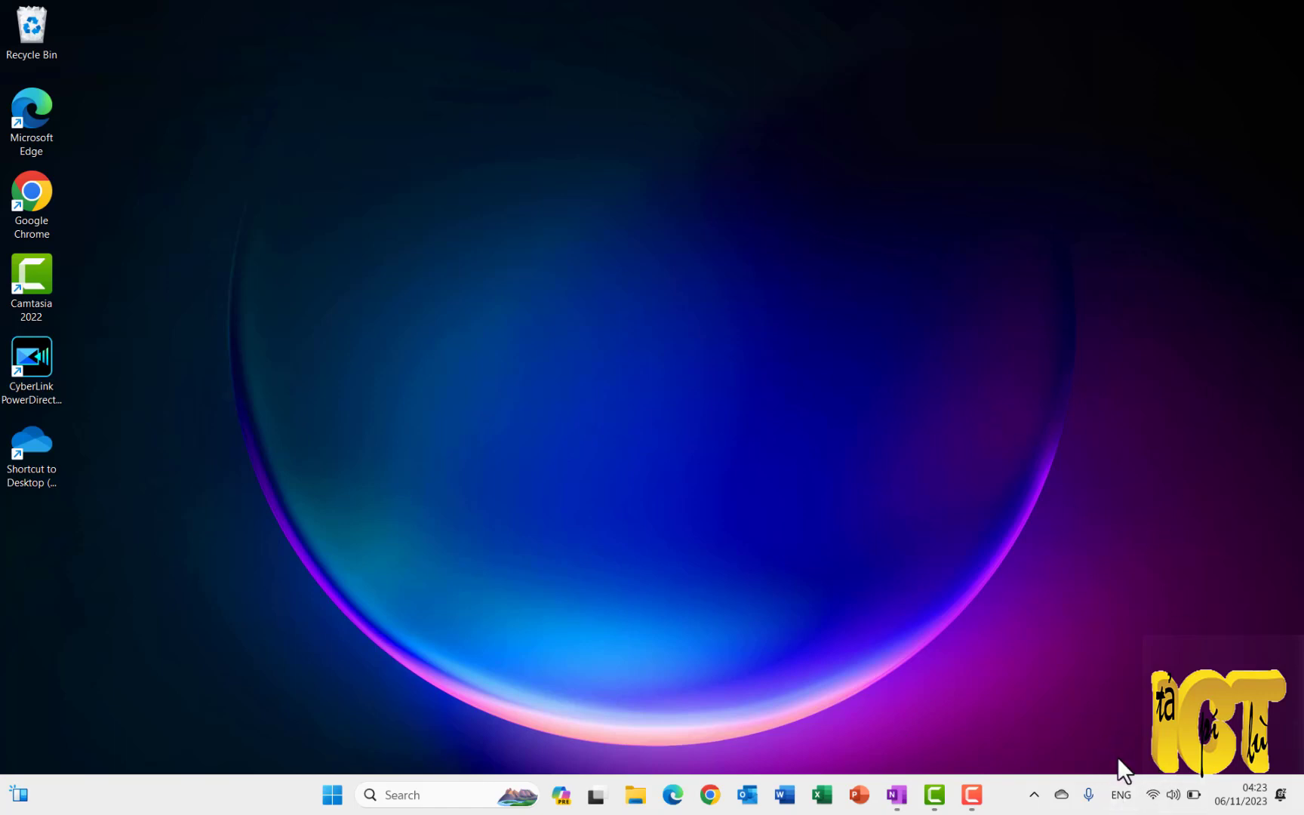
- View the available keyboard layouts and the hidden system tray icons, dismissing each without making a change
click(1122, 796)
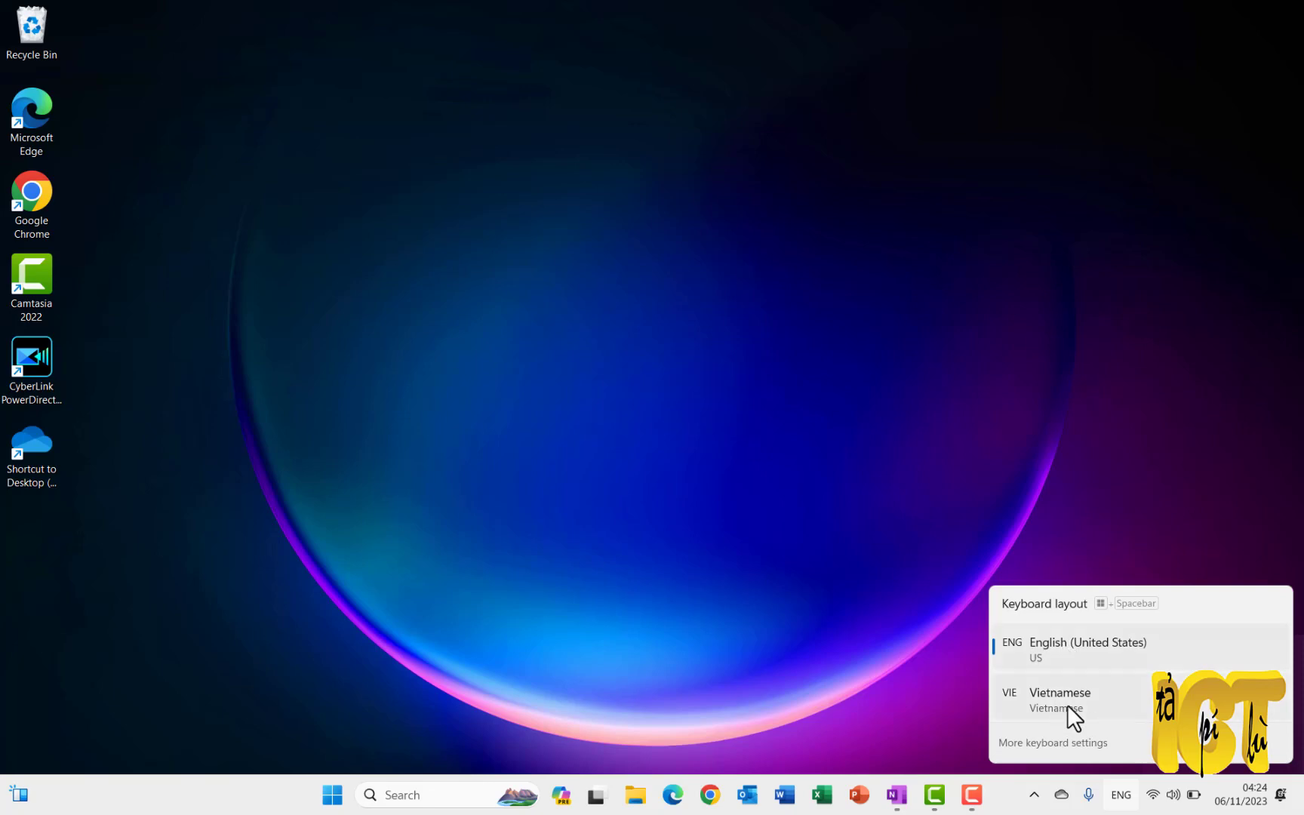
click(912, 689)
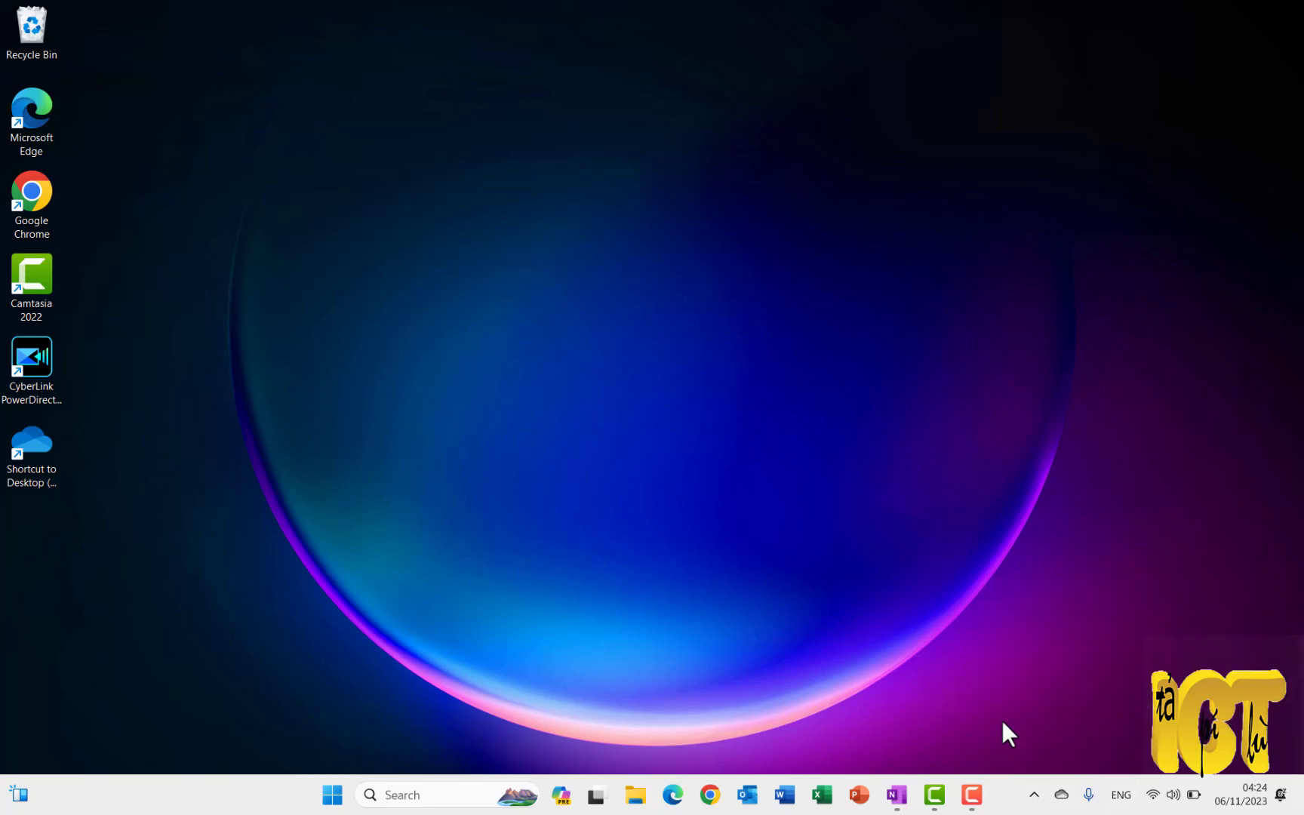
click(1034, 796)
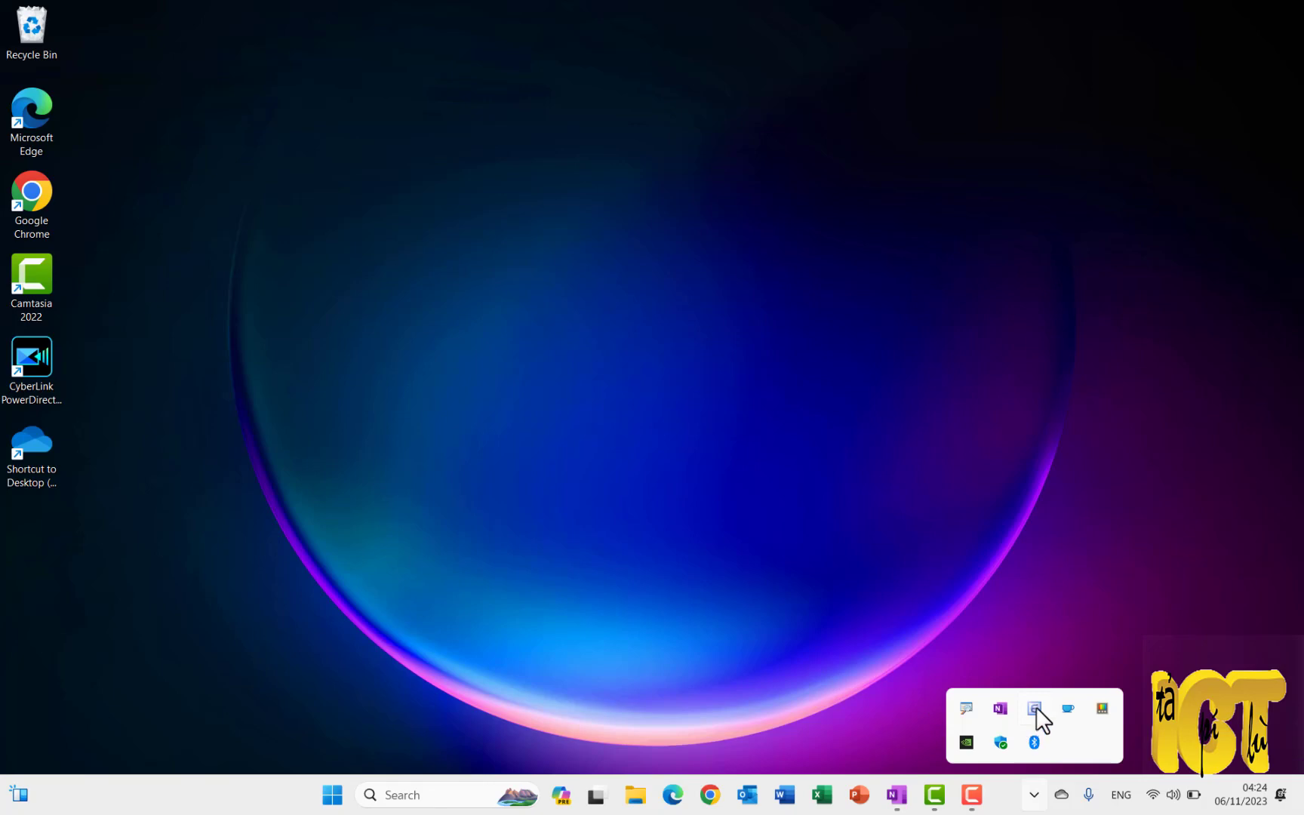
click(710, 684)
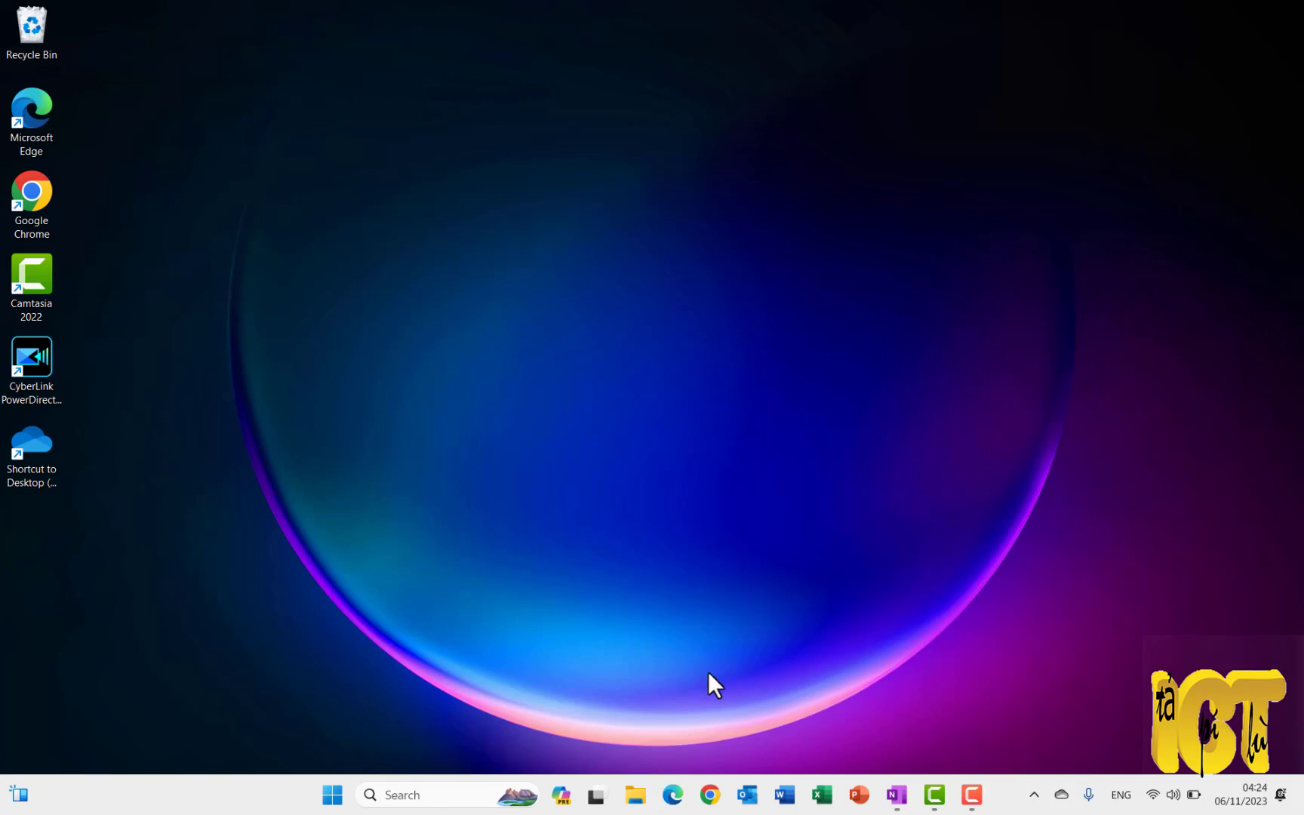
- Switch to Google Chrome, search the web for "unikey", and close the browser
click(718, 803)
click(709, 45)
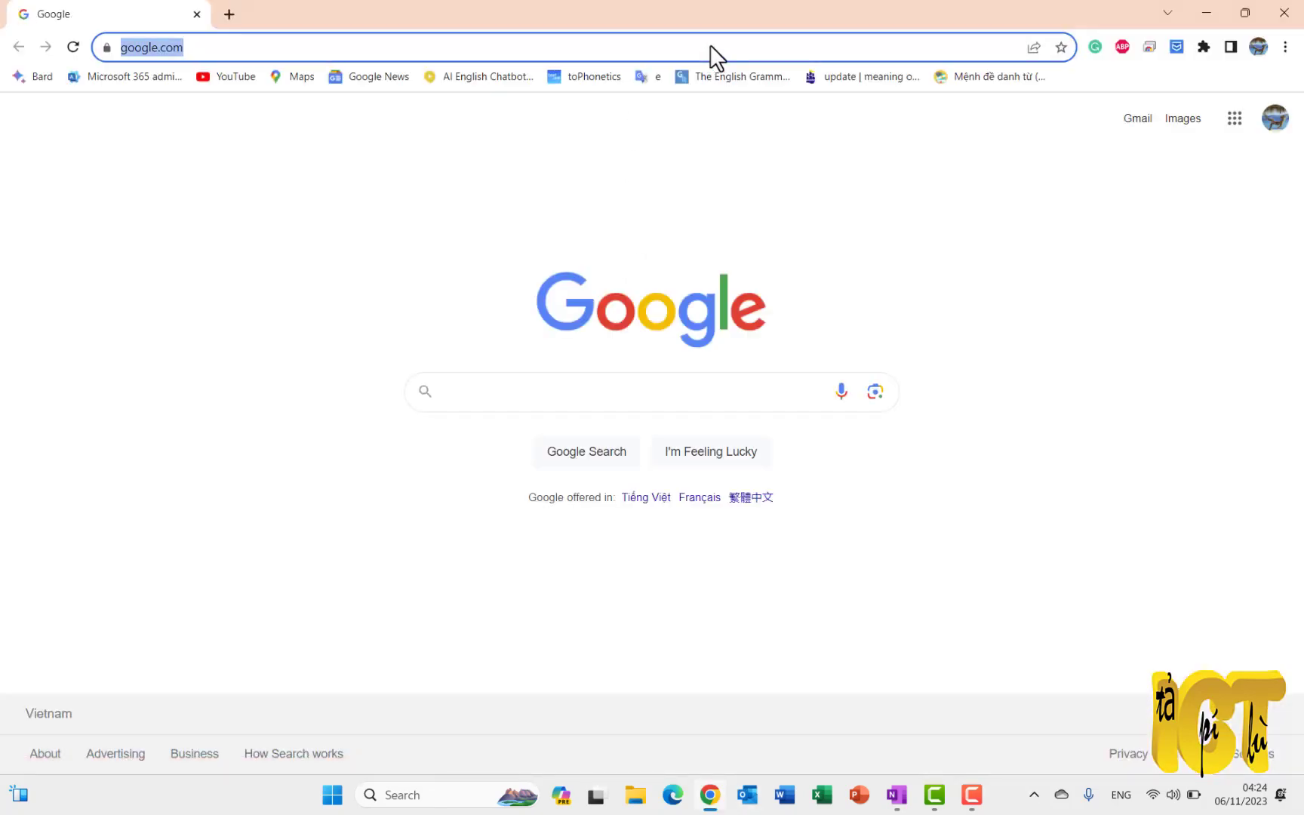
text(uni)
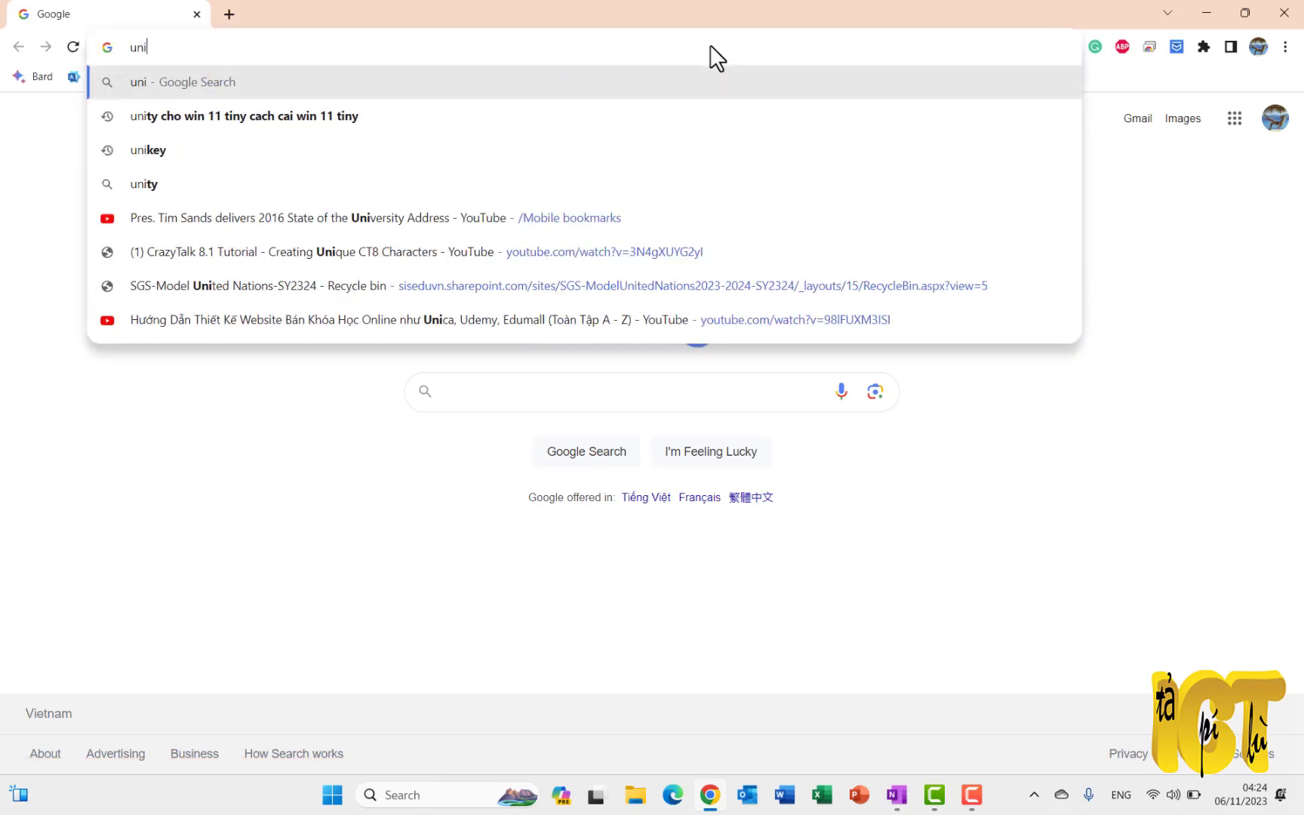
text(key)
key(Return)
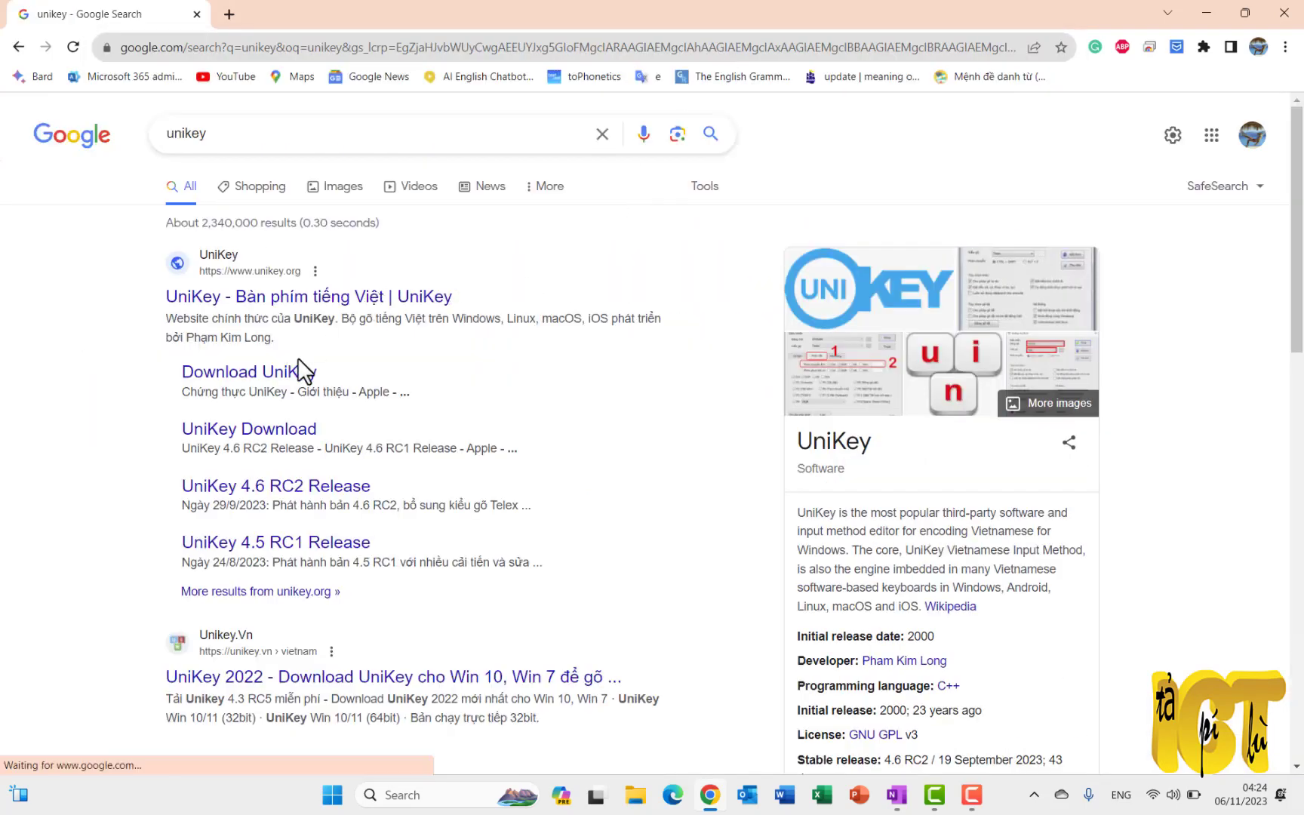
click(1283, 13)
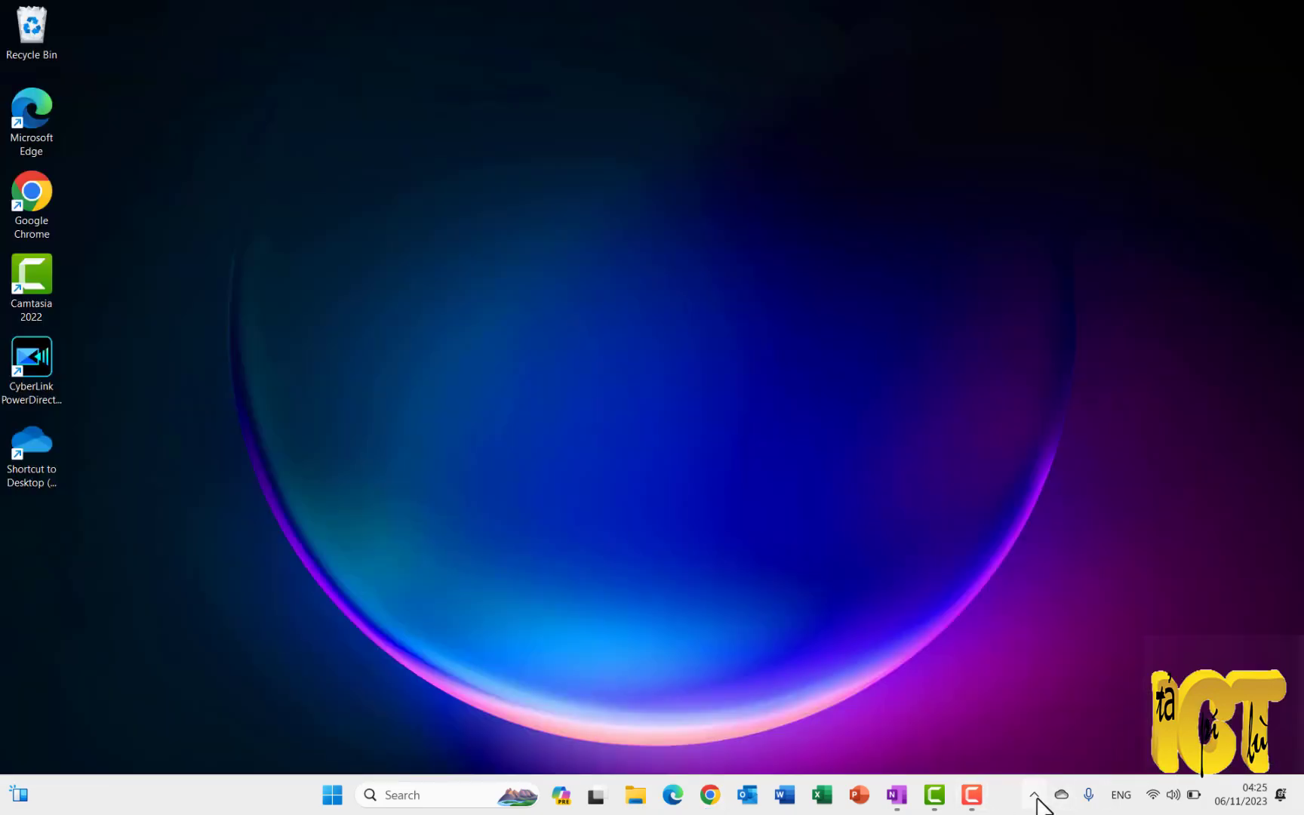
- Open UniKey's control panel (Bảng điều khiển) from its hidden tray icon, expand it to view the extended options, and close it
click(1035, 796)
right_click(1034, 711)
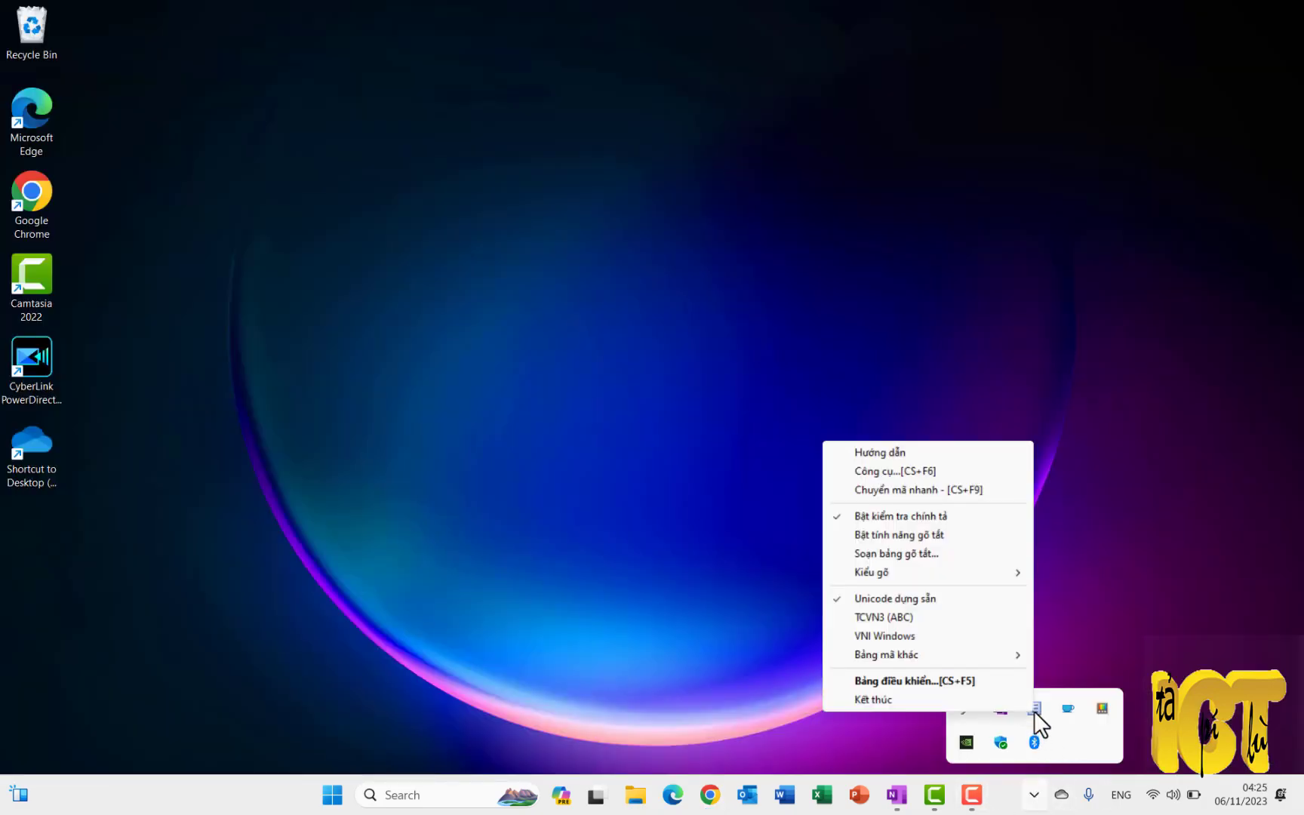
click(910, 679)
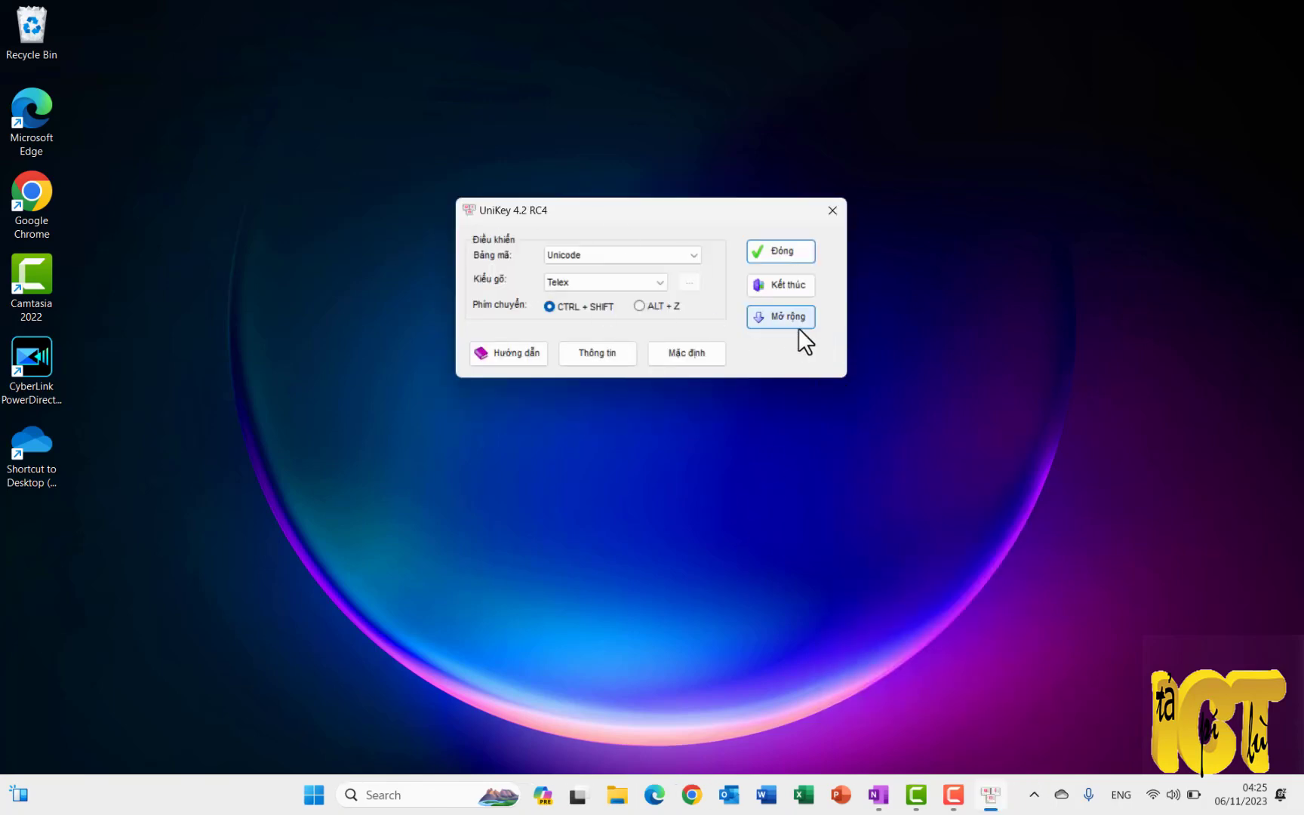
click(777, 318)
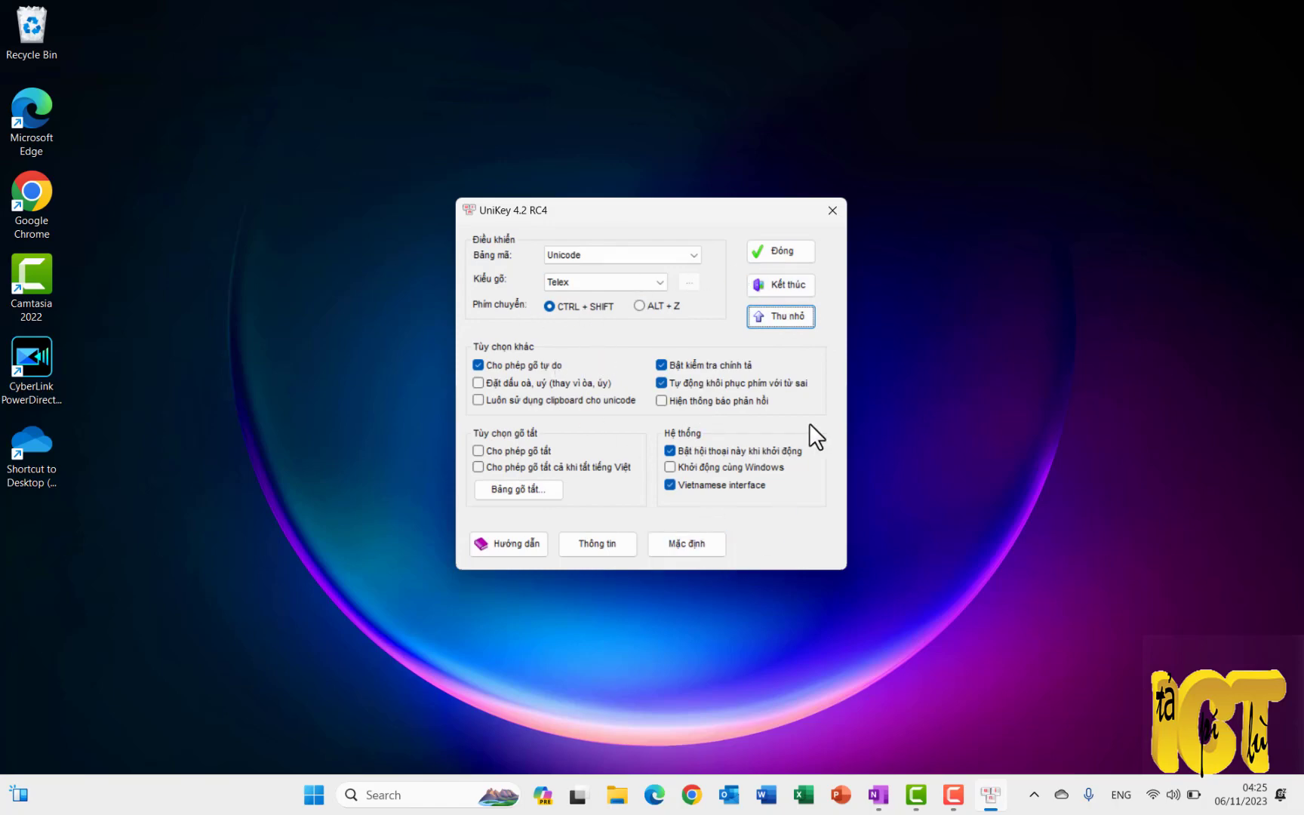
click(831, 212)
- Try UniKey's quick code conversion (Chuyển mã nhanh)
click(1034, 795)
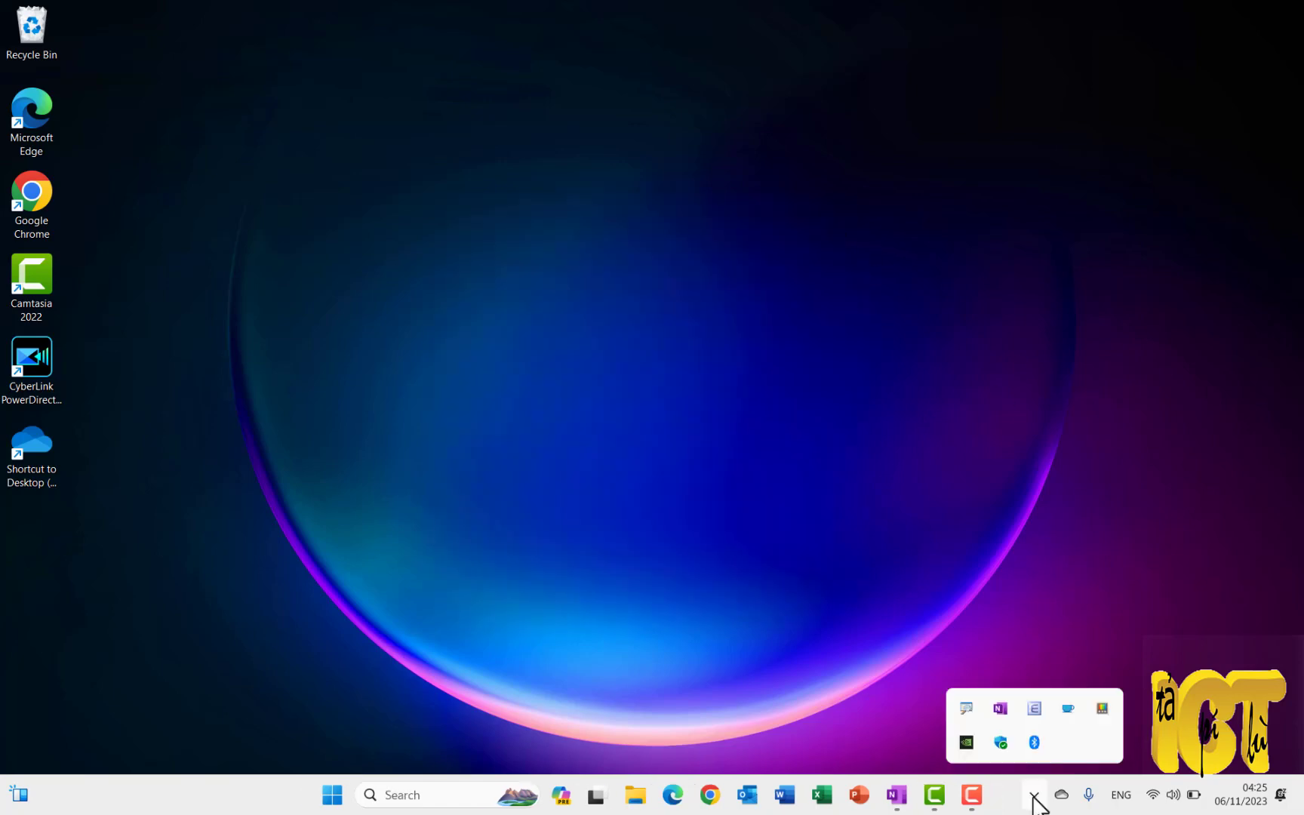
right_click(1034, 710)
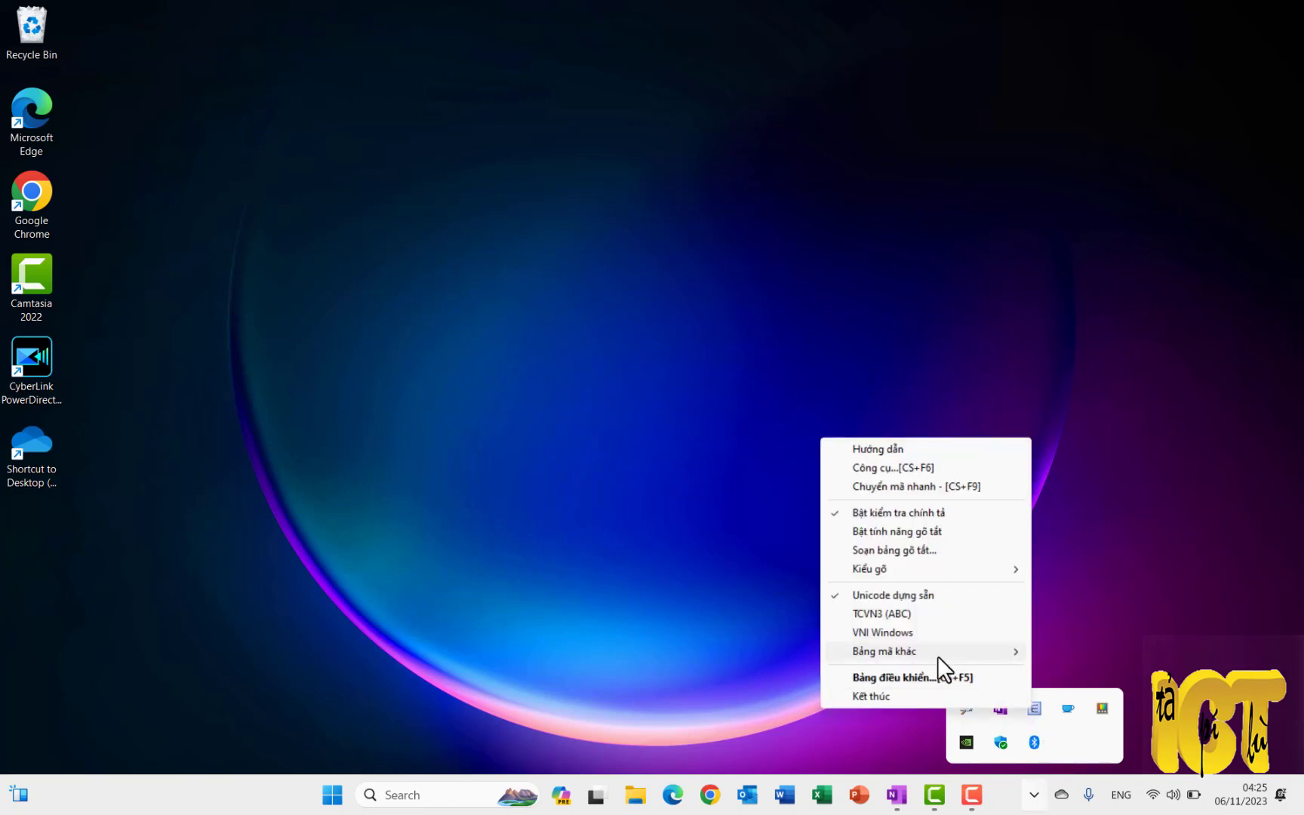
mouse_move(906, 574)
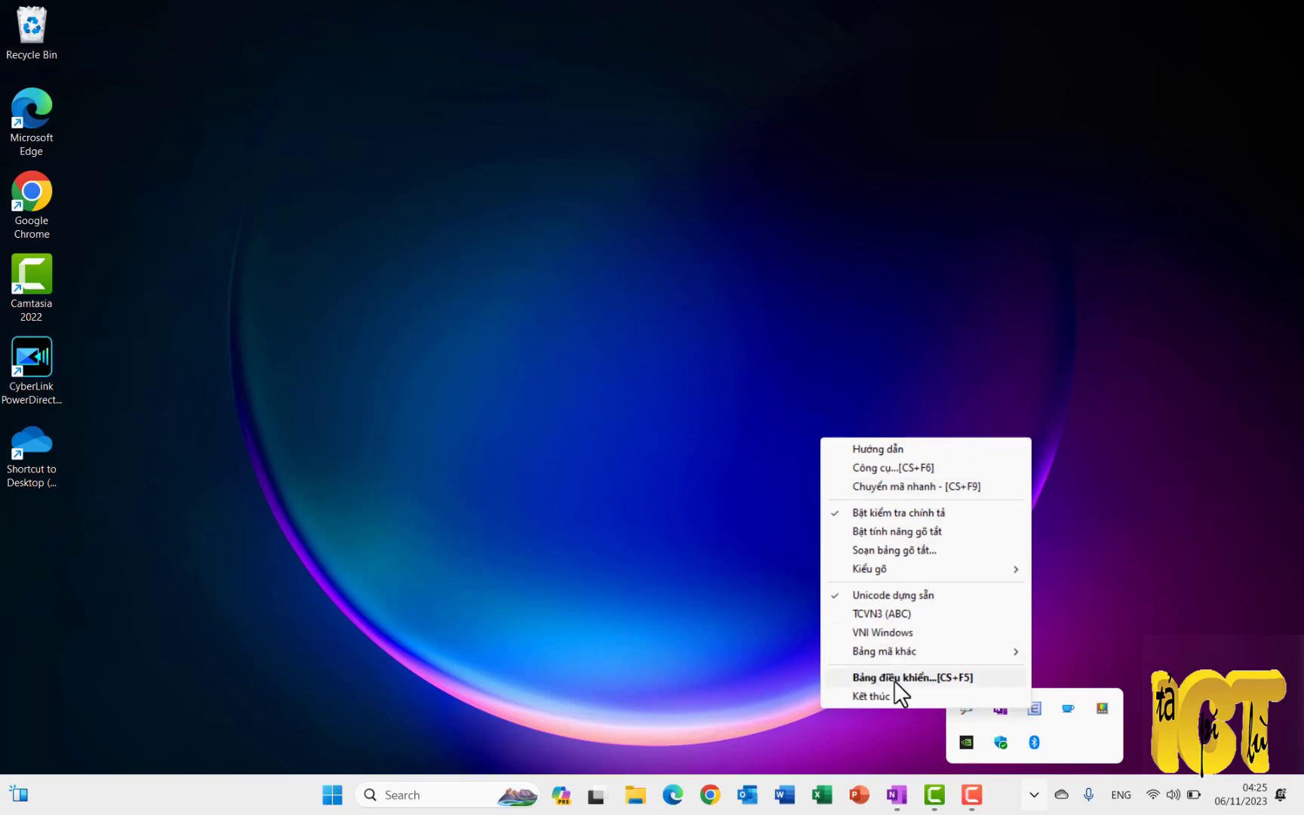
click(900, 485)
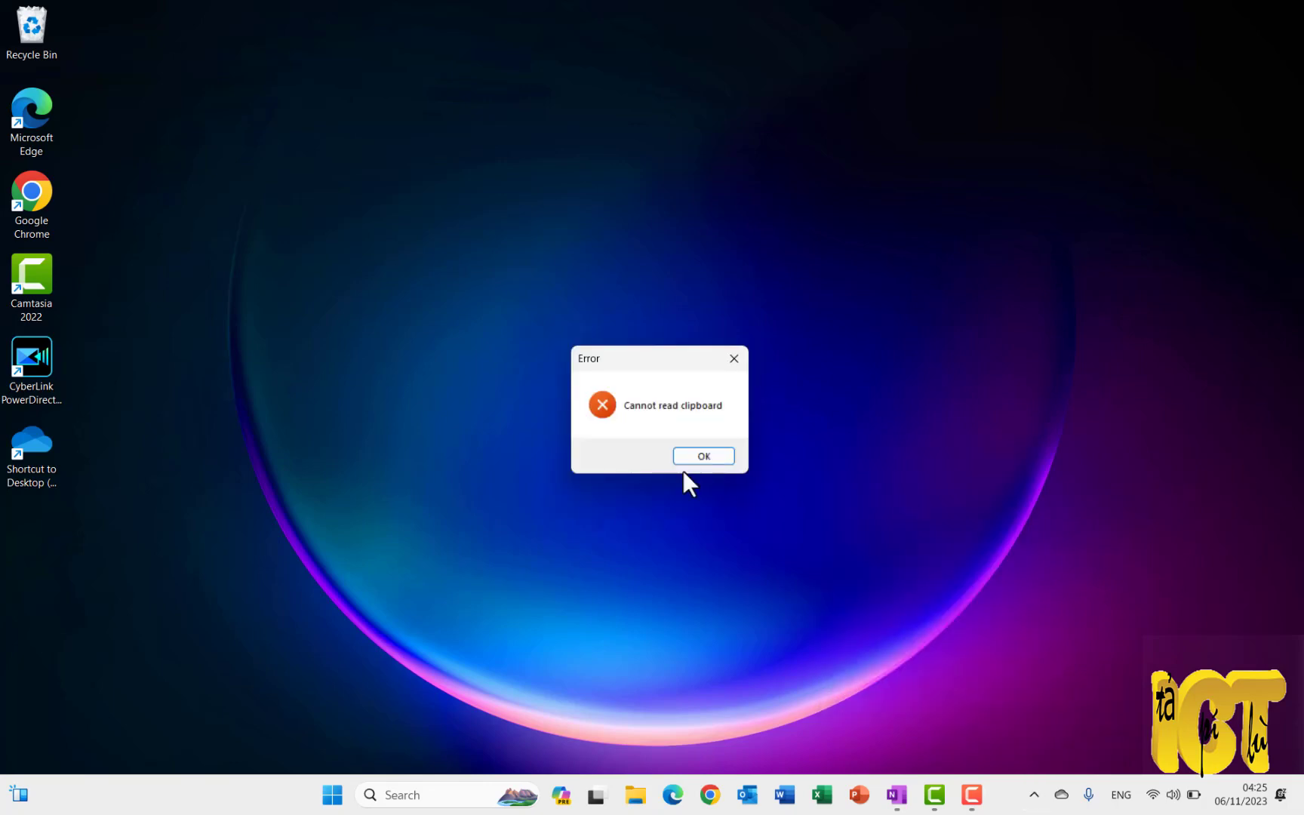
click(696, 454)
- Open the UniKey Toolkit (Công cụ) to view its code table and text conversion options, and close it
click(1033, 795)
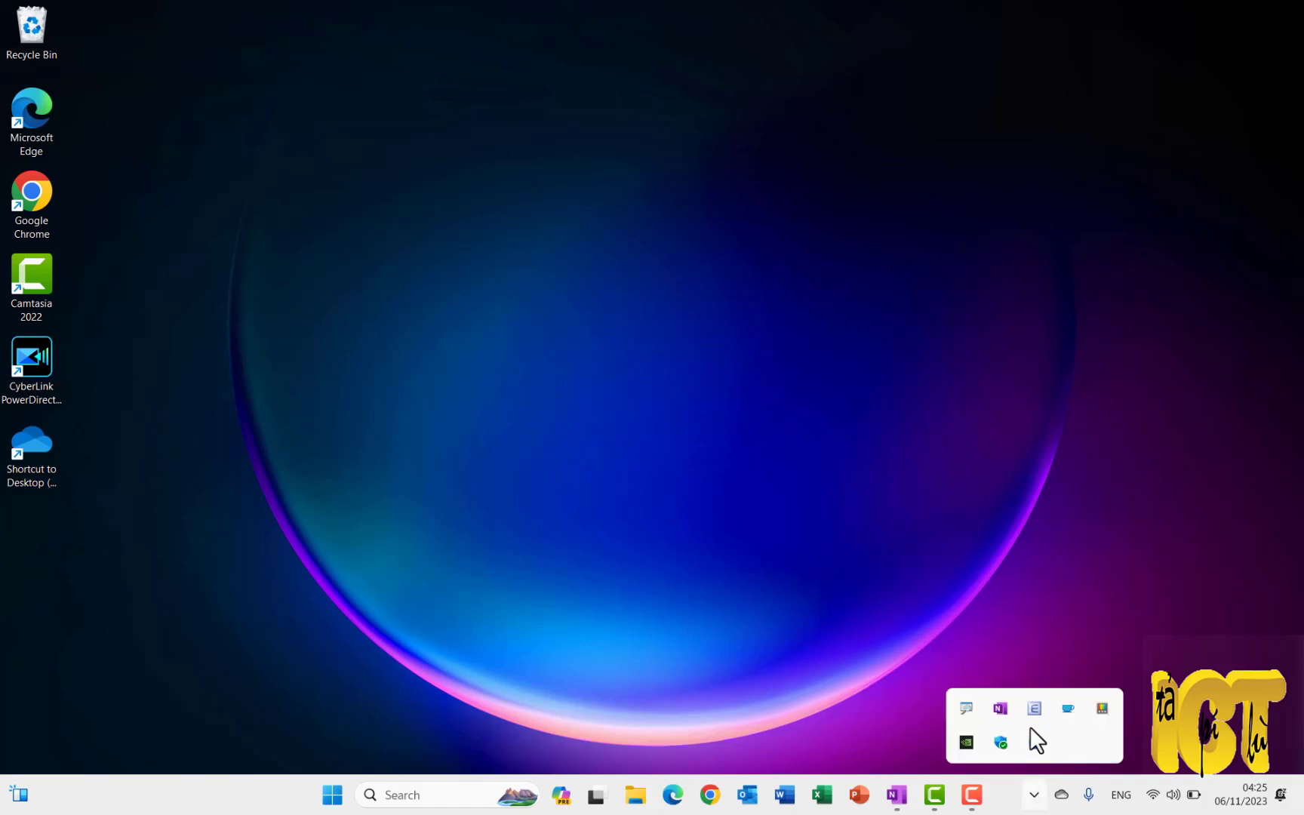
right_click(1034, 707)
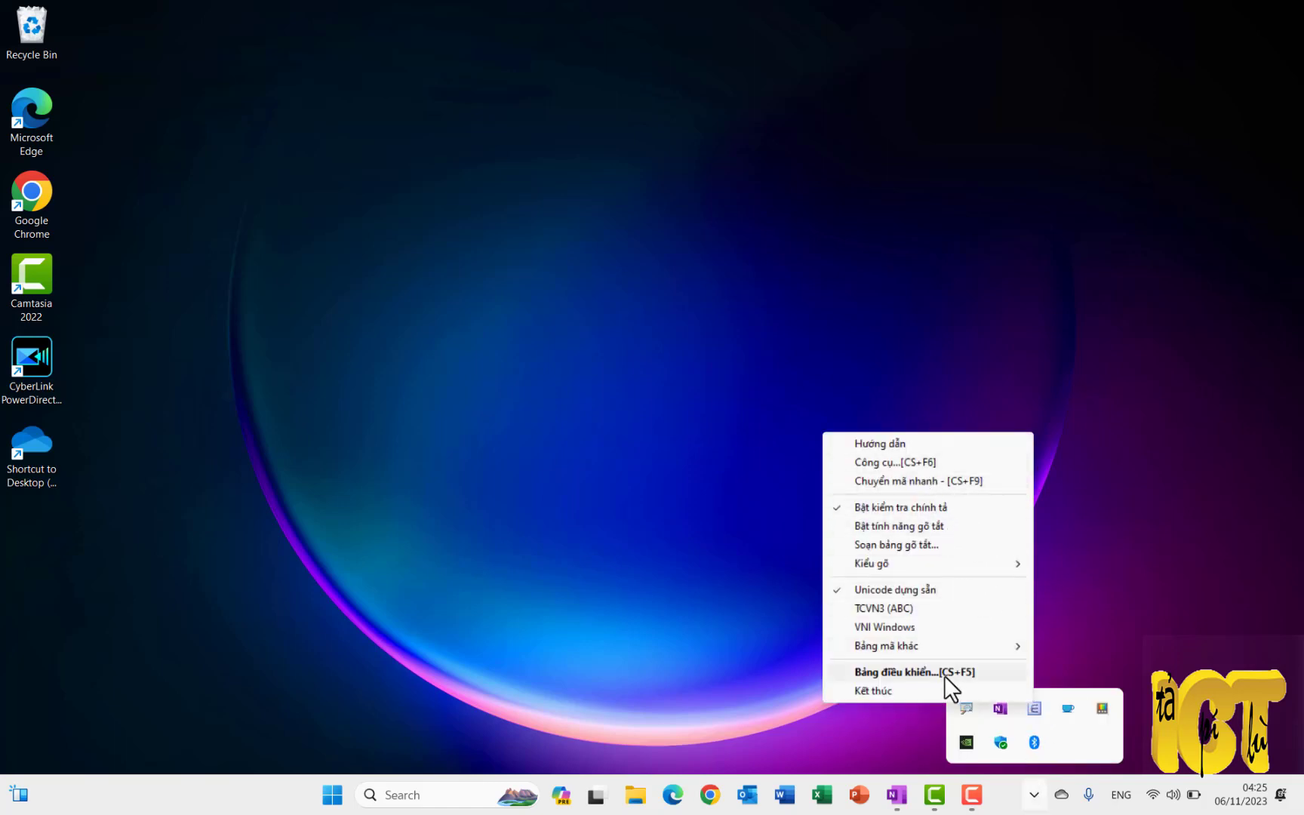
click(904, 463)
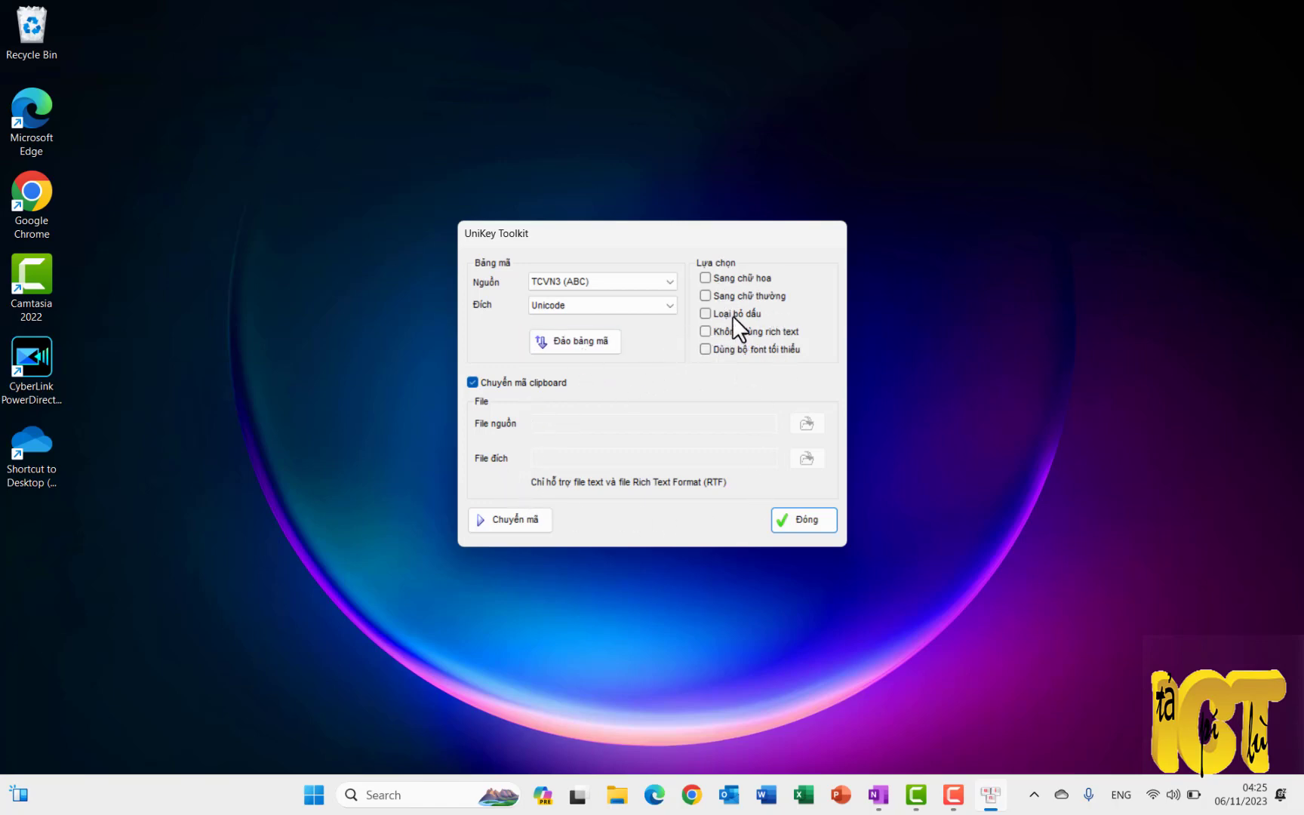
click(806, 520)
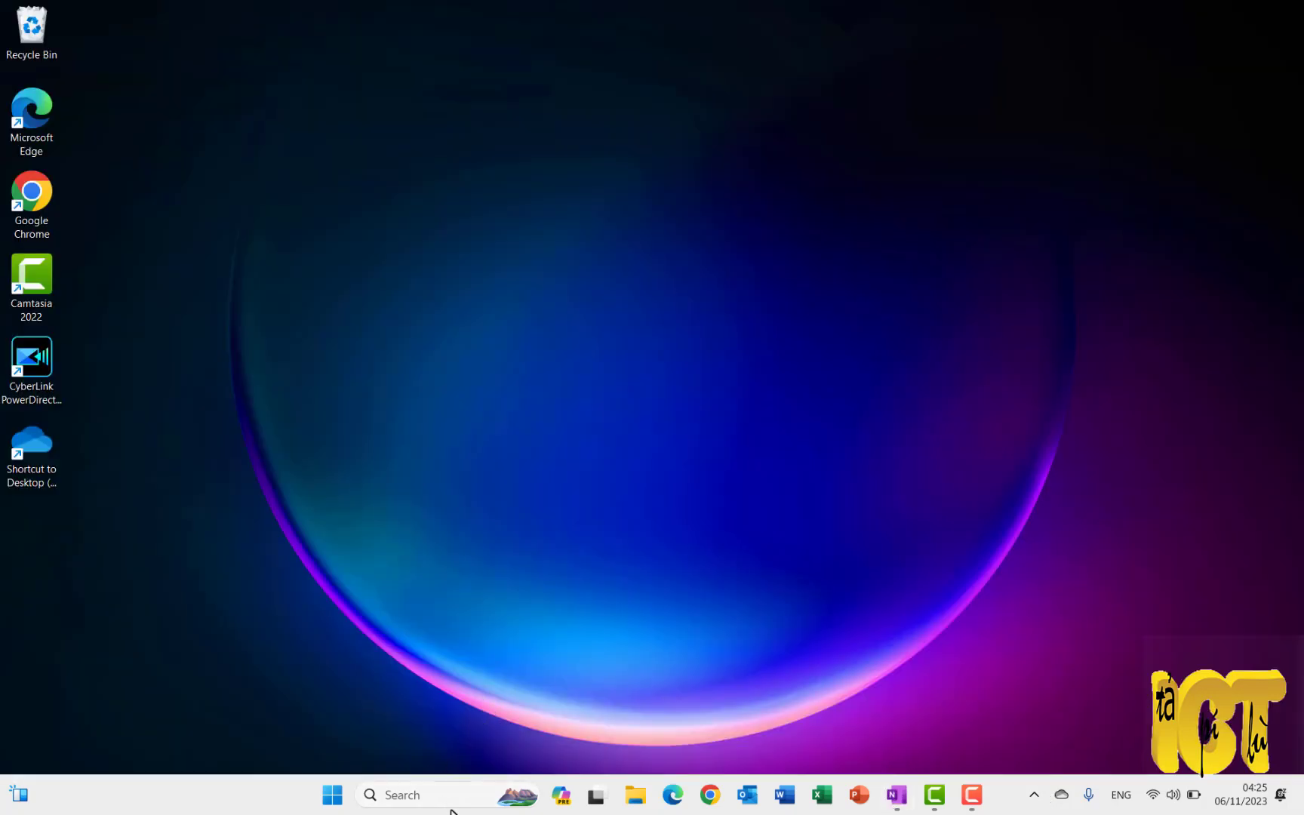
- Search Windows for Paint, open it, and start a new blank canvas
click(440, 800)
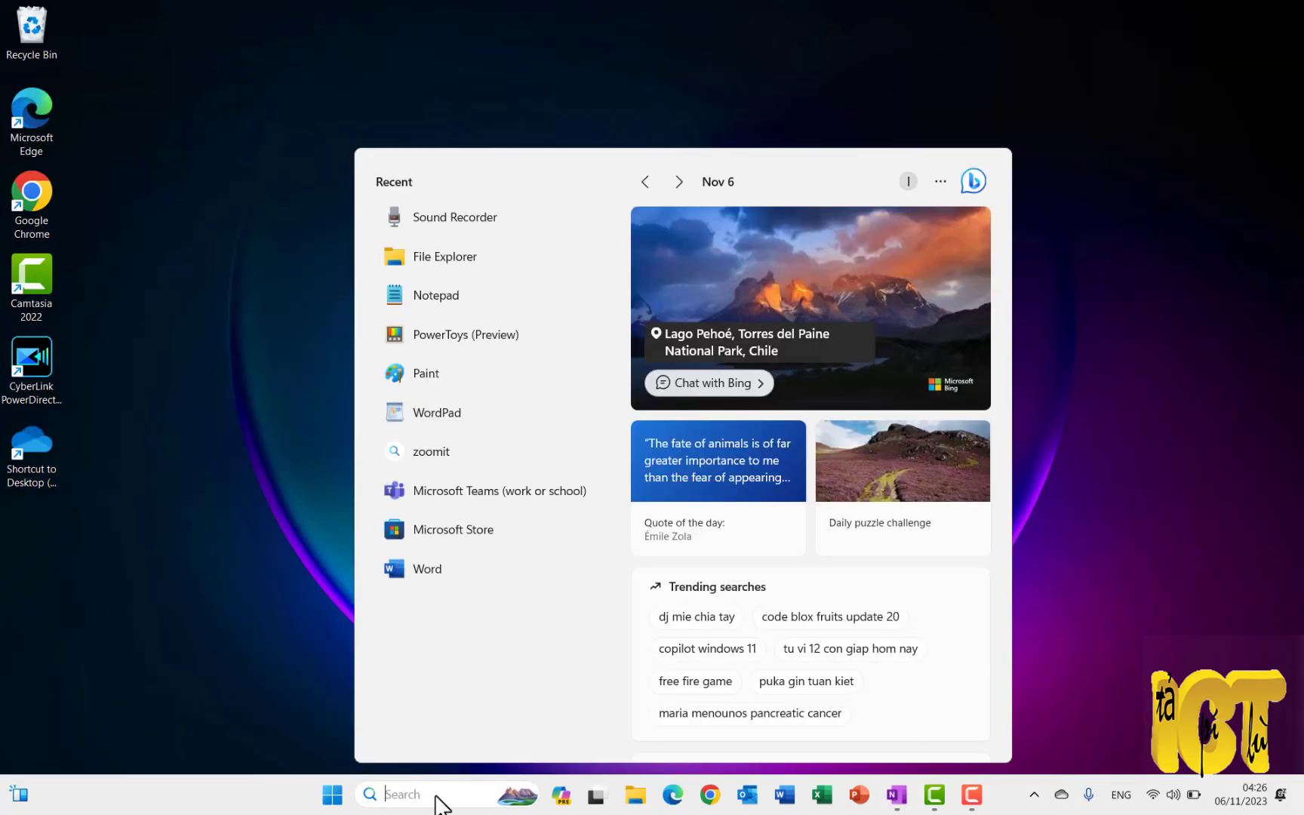
text(pai)
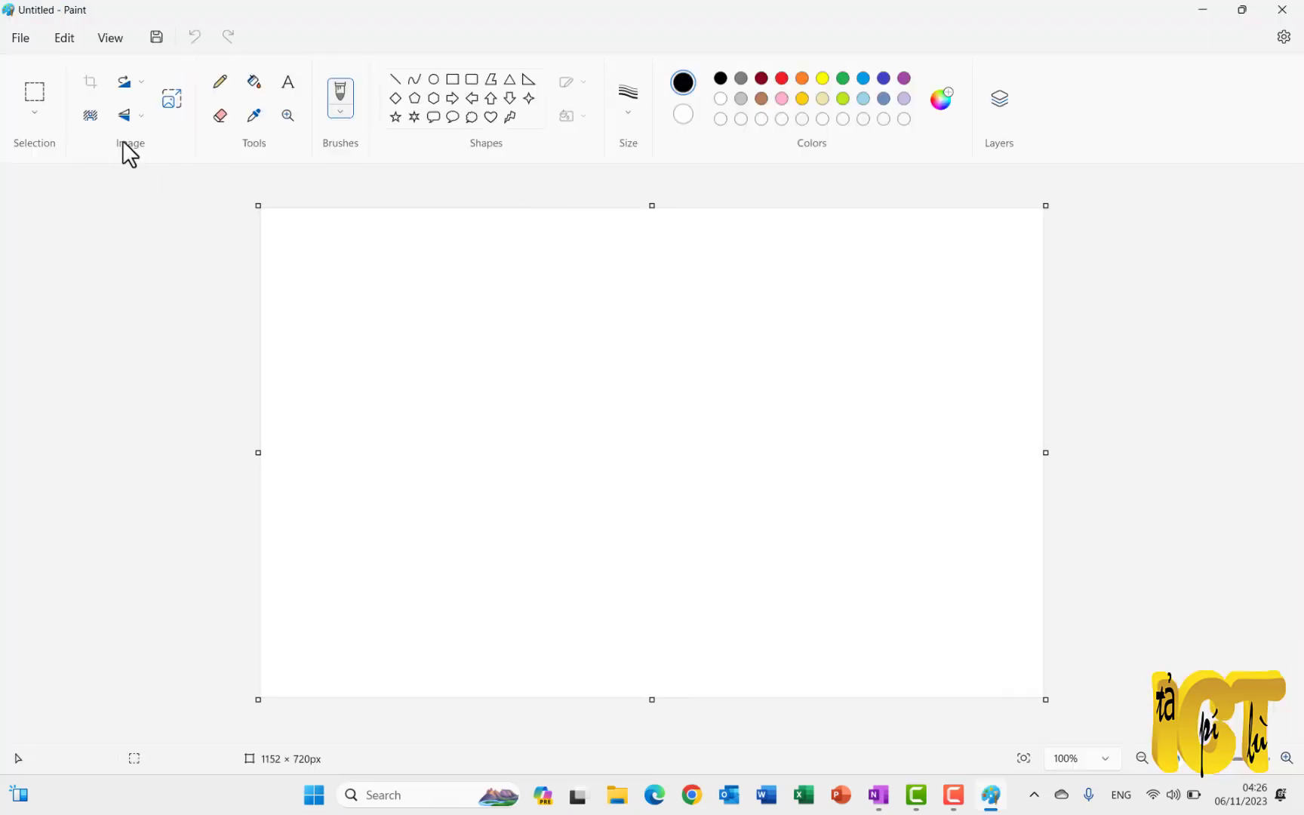
click(31, 40)
click(57, 65)
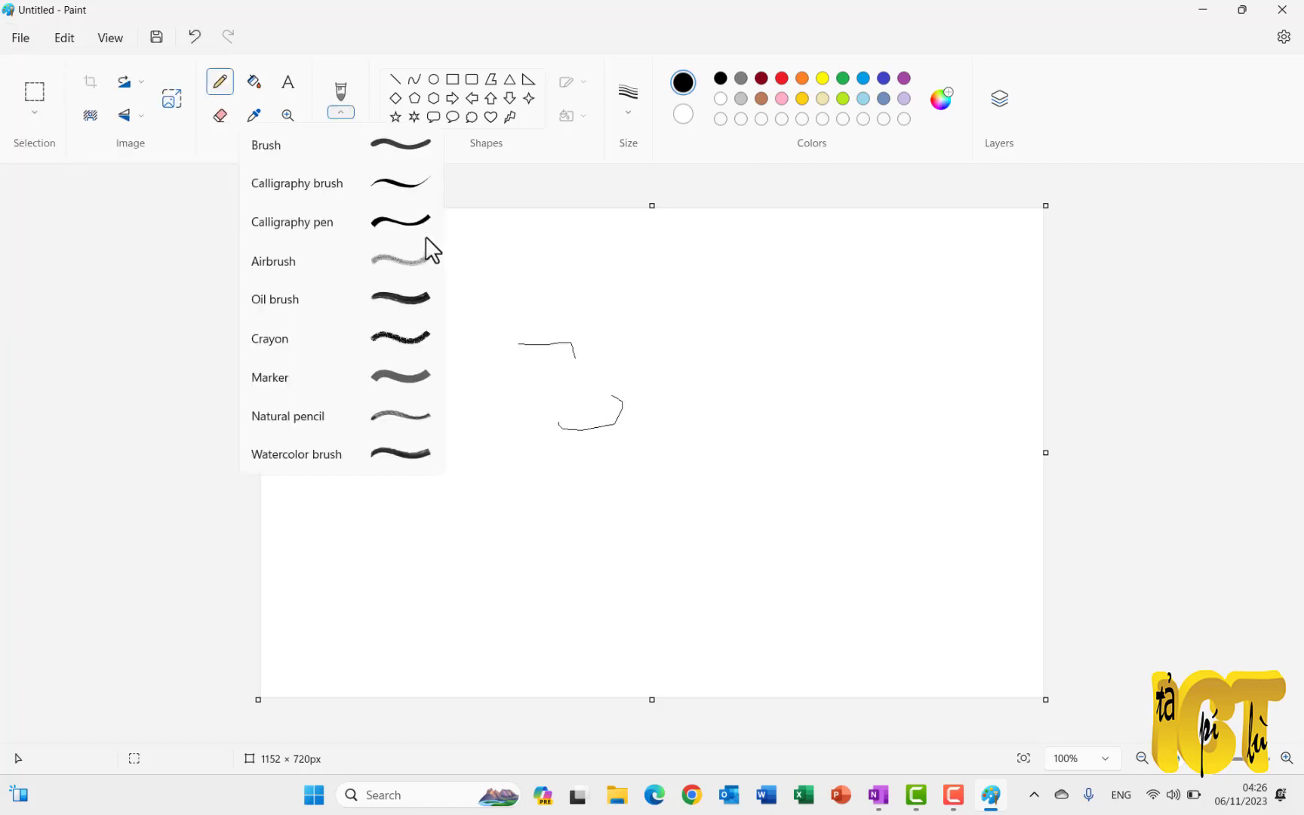
- Draw a rounded open loop and a tall slanted stroke in black with the Calligraphy pen
click(424, 231)
mouse_move(851, 446)
mouse_down()
mouse_move(870, 399)
mouse_move(857, 466)
mouse_up()
drag(720, 345, 717, 453)
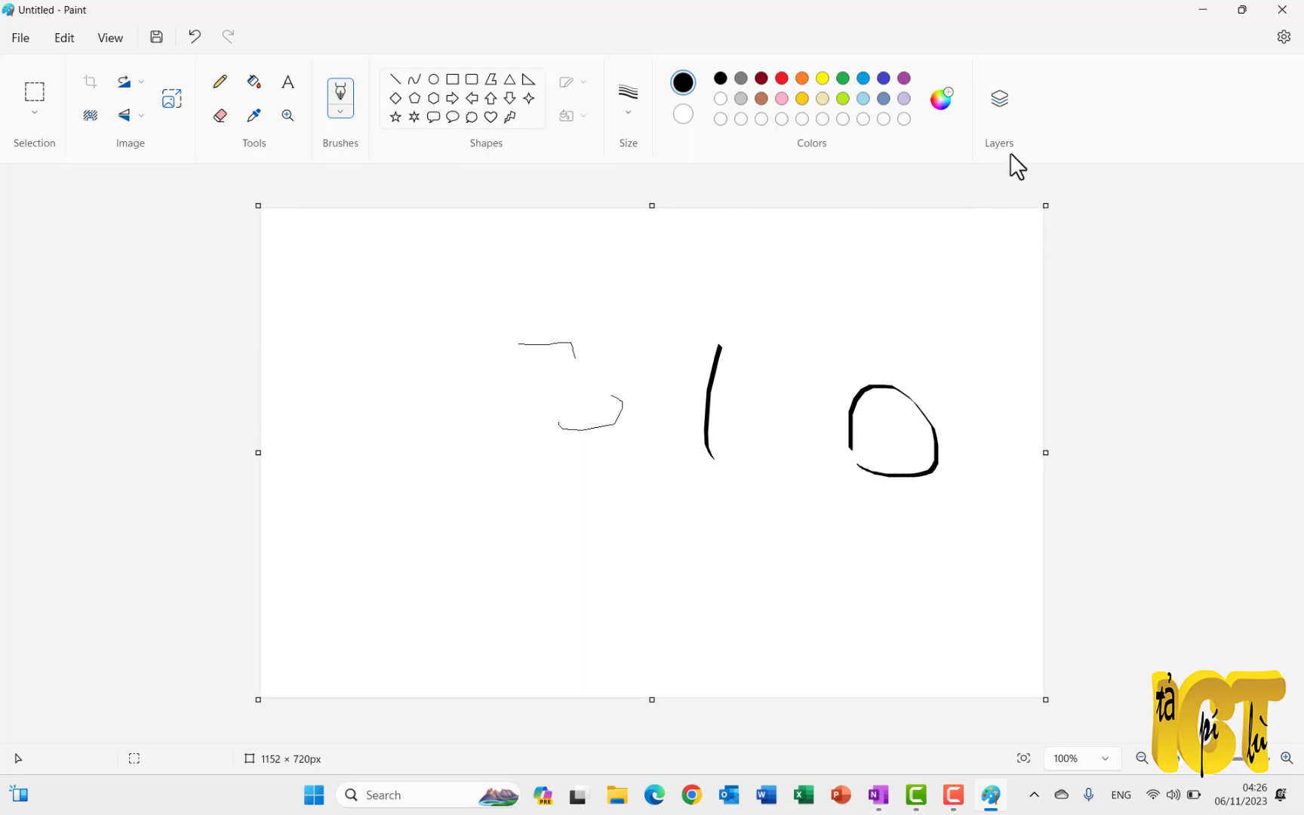
- Show the image's layers, add a new empty layer, and duplicate the layer holding the black drawing
click(1005, 113)
mouse_move(1260, 297)
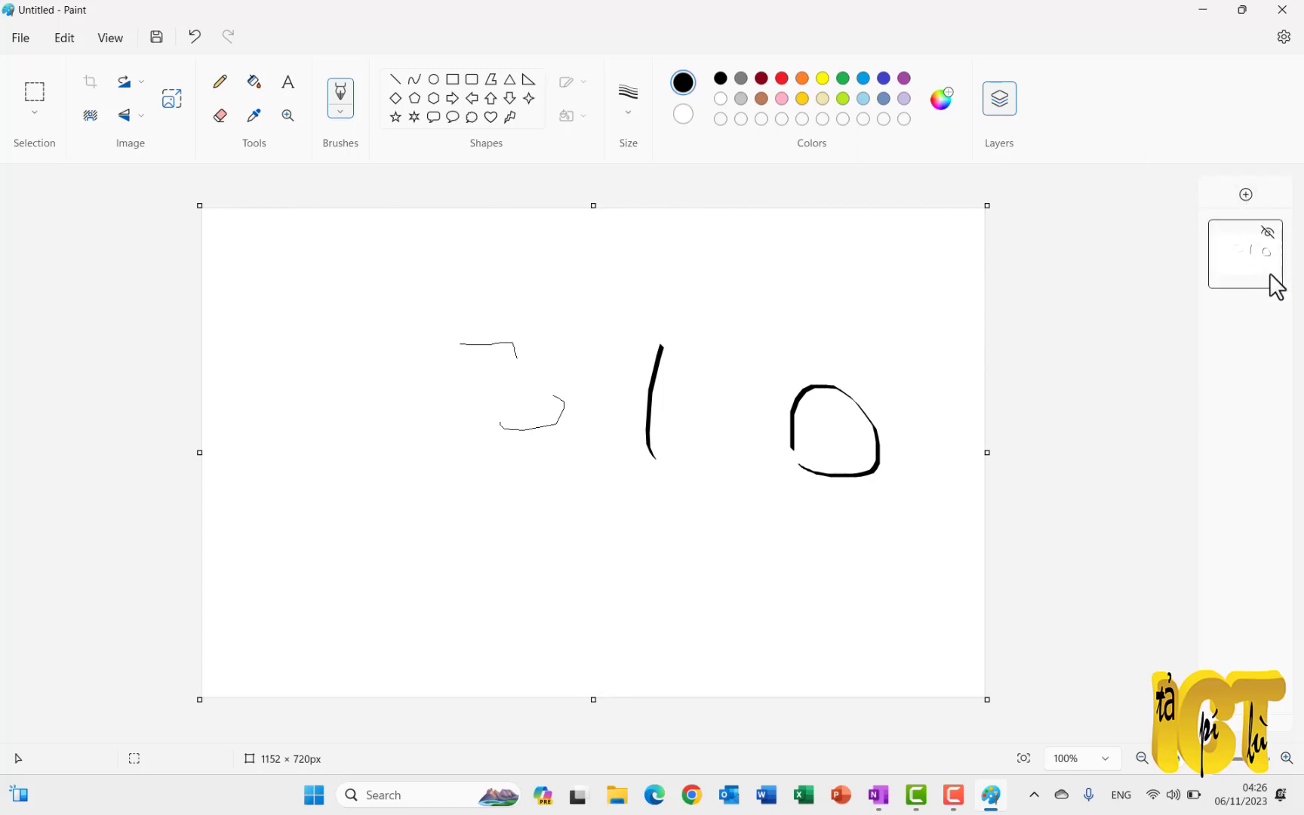
click(1246, 195)
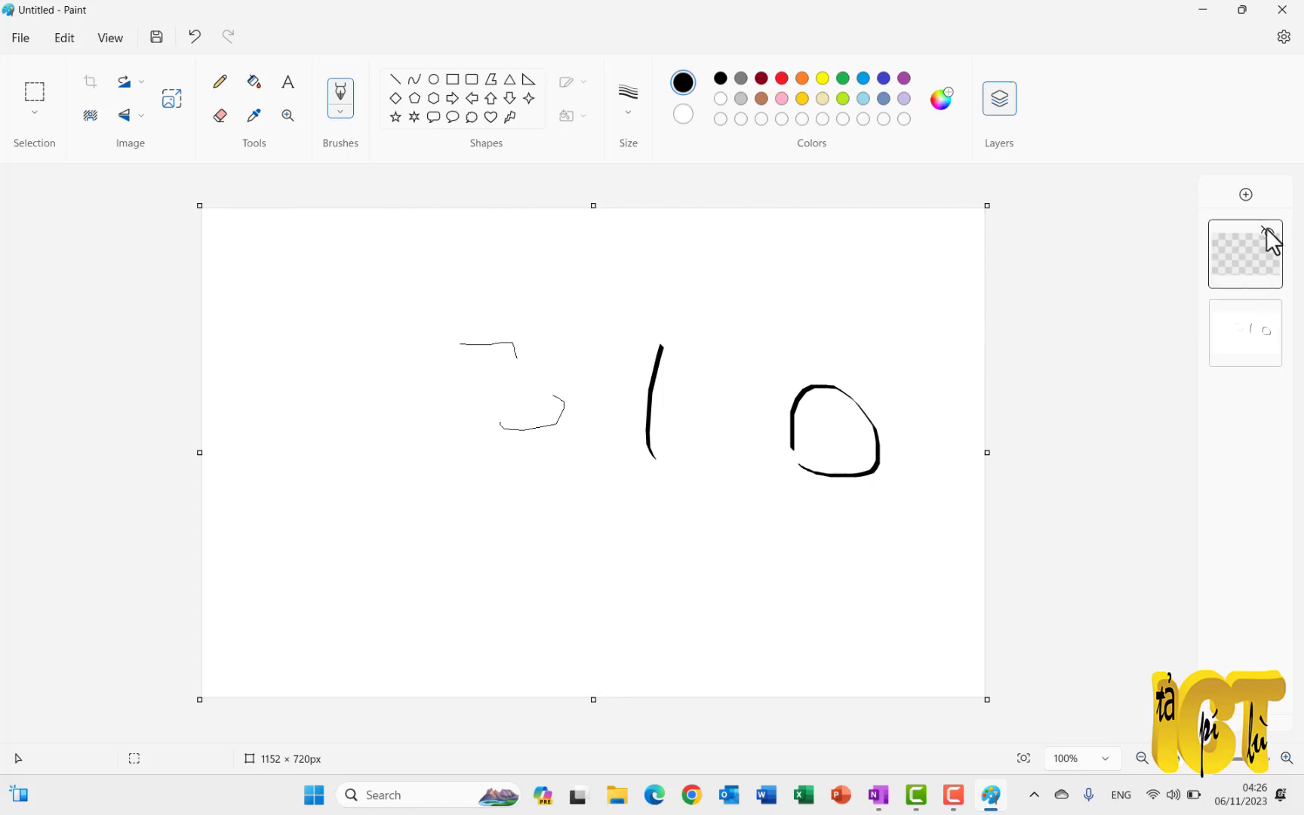
right_click(1252, 347)
click(1081, 379)
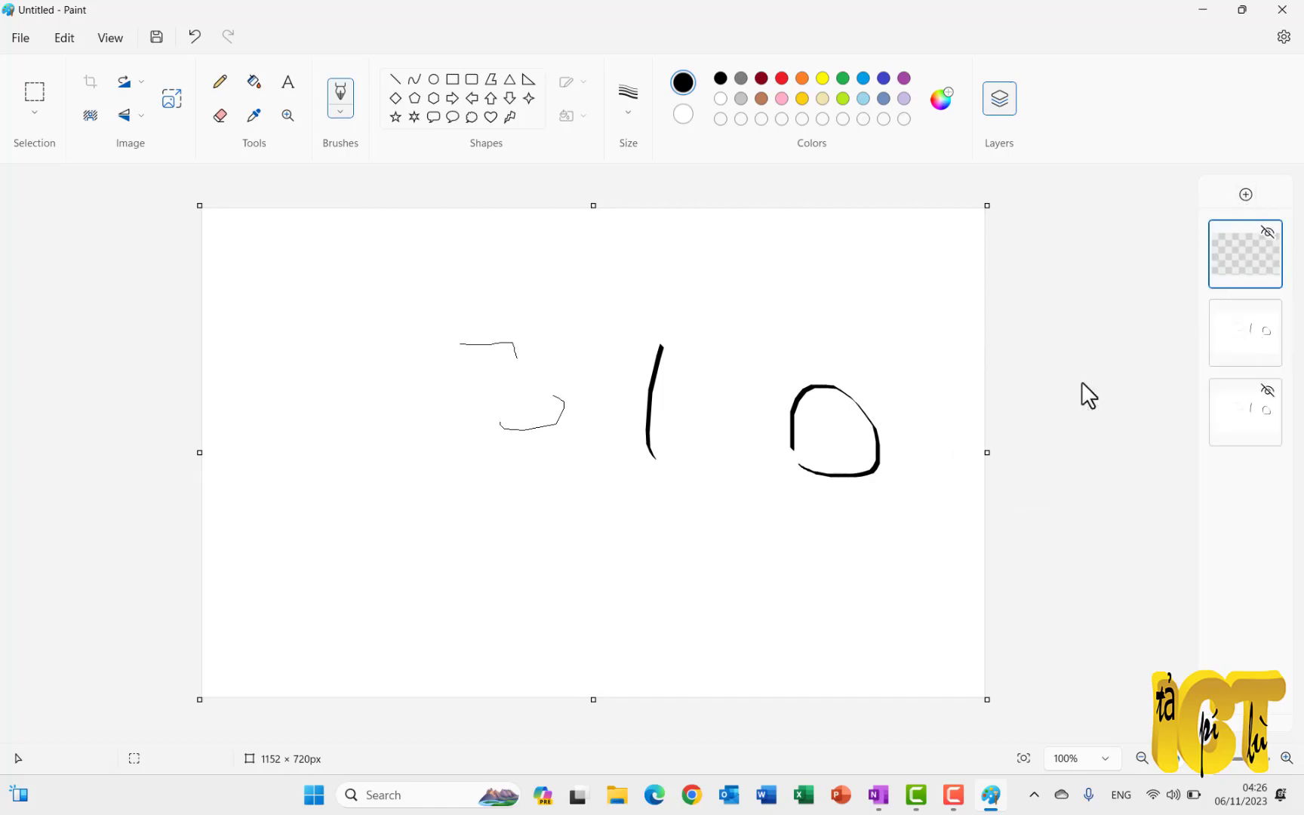
- Draw a small black mark, set the colour to red, and draw an angled stroke below the black drawing
click(1259, 247)
drag(555, 442, 557, 446)
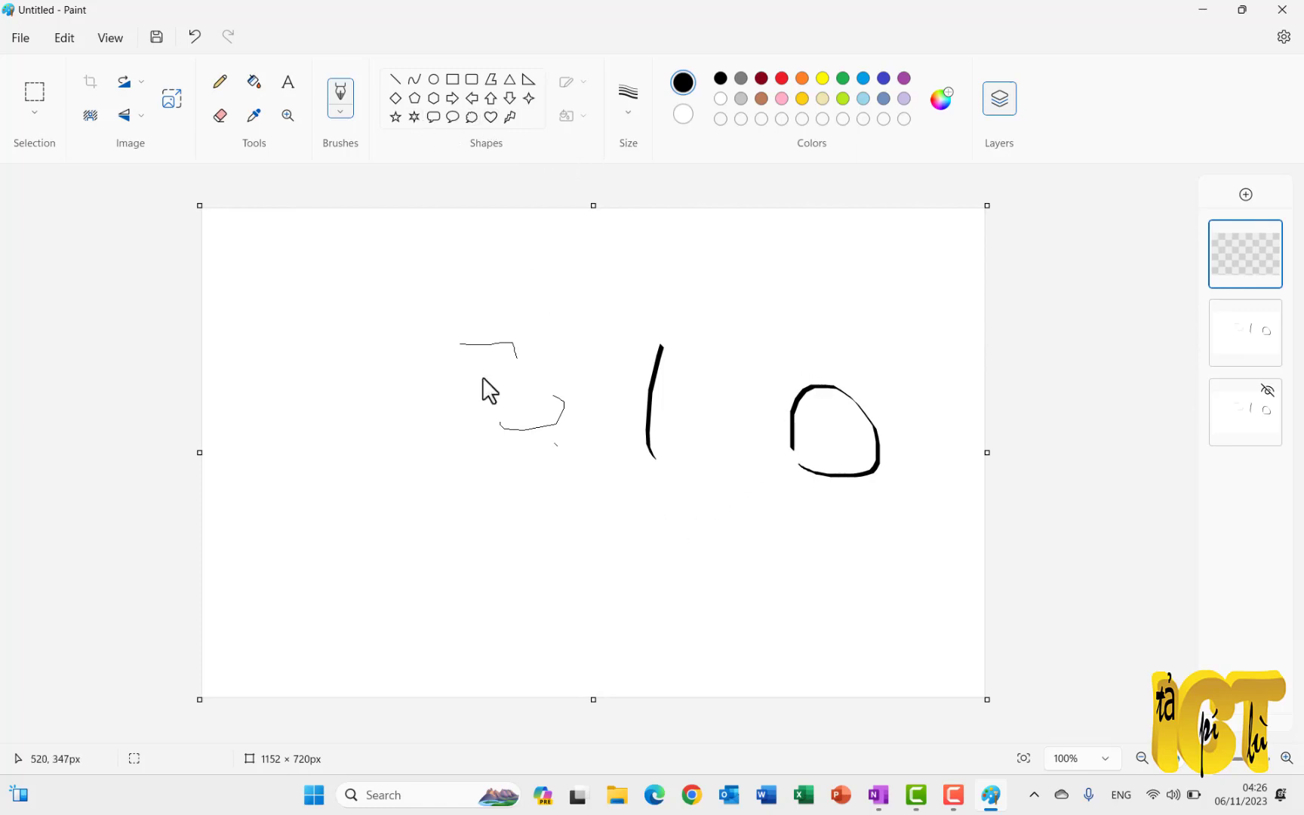
click(782, 77)
mouse_move(603, 596)
mouse_down()
mouse_move(562, 595)
mouse_move(557, 544)
mouse_up()
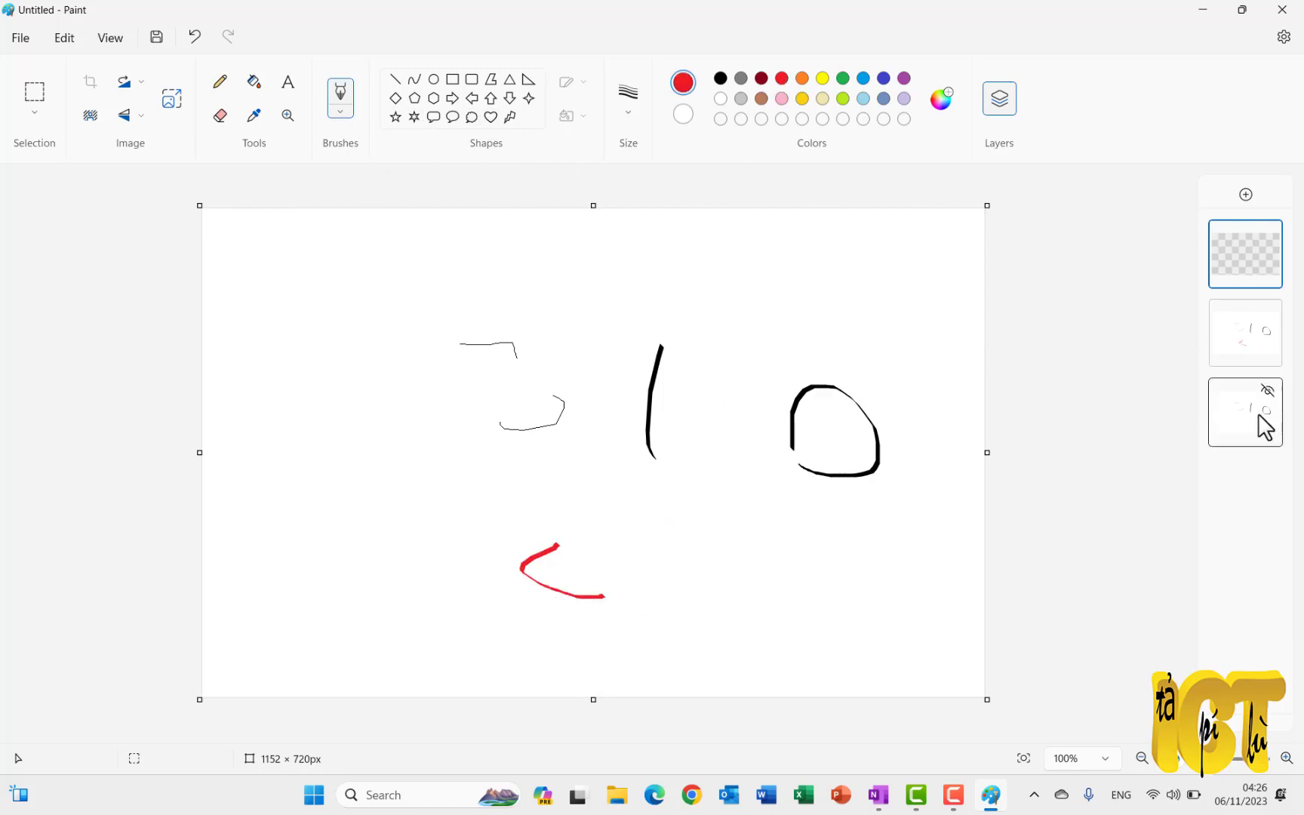
- Duplicate the layer containing the red stroke and hide both copies
right_click(1243, 341)
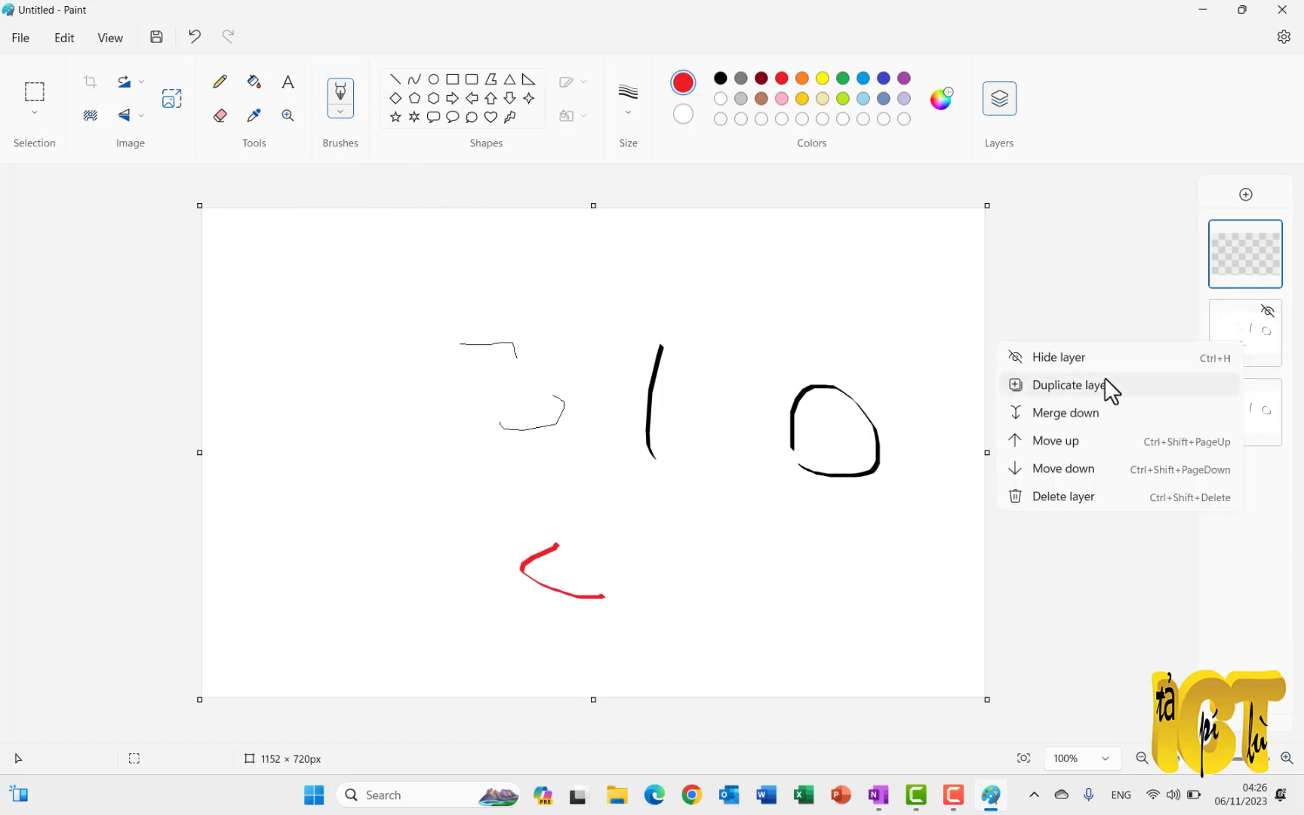
click(1102, 381)
click(1268, 311)
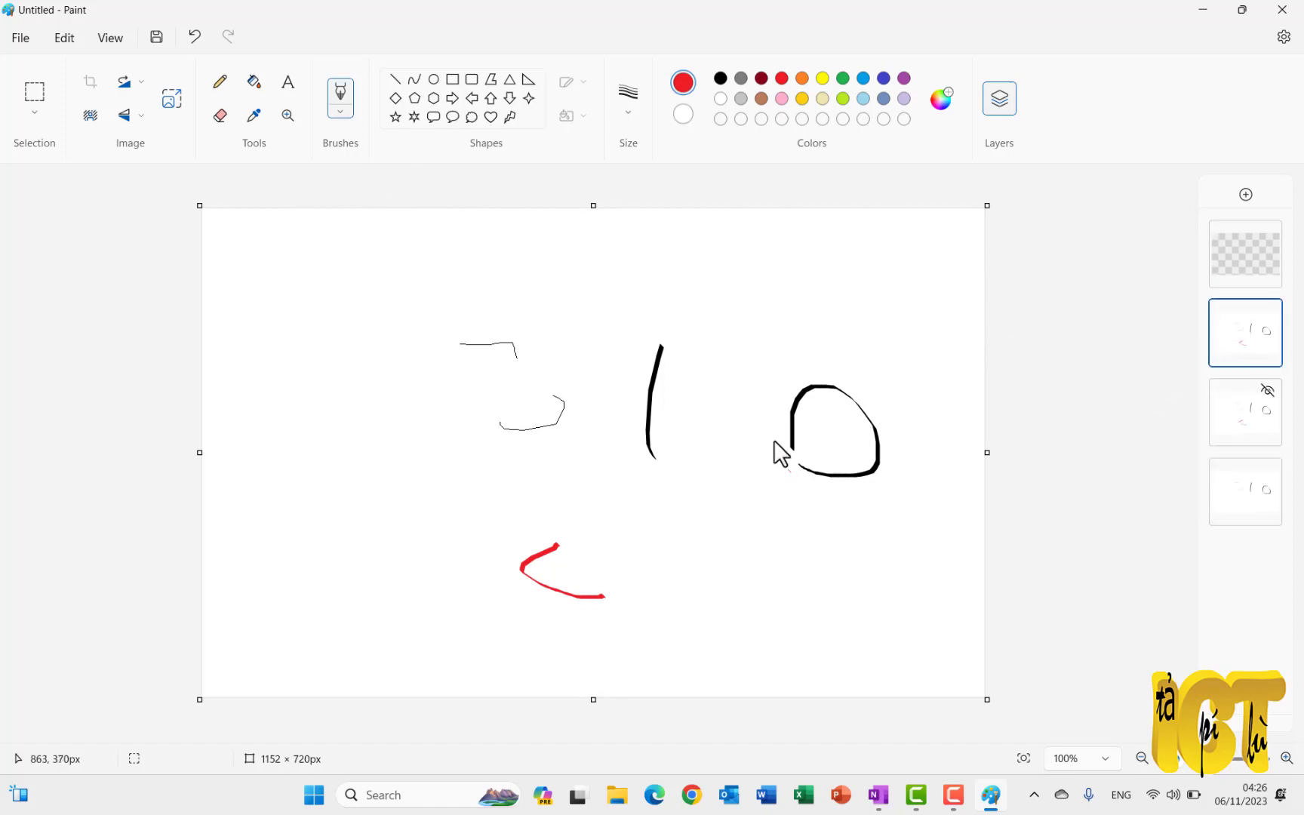
click(1268, 390)
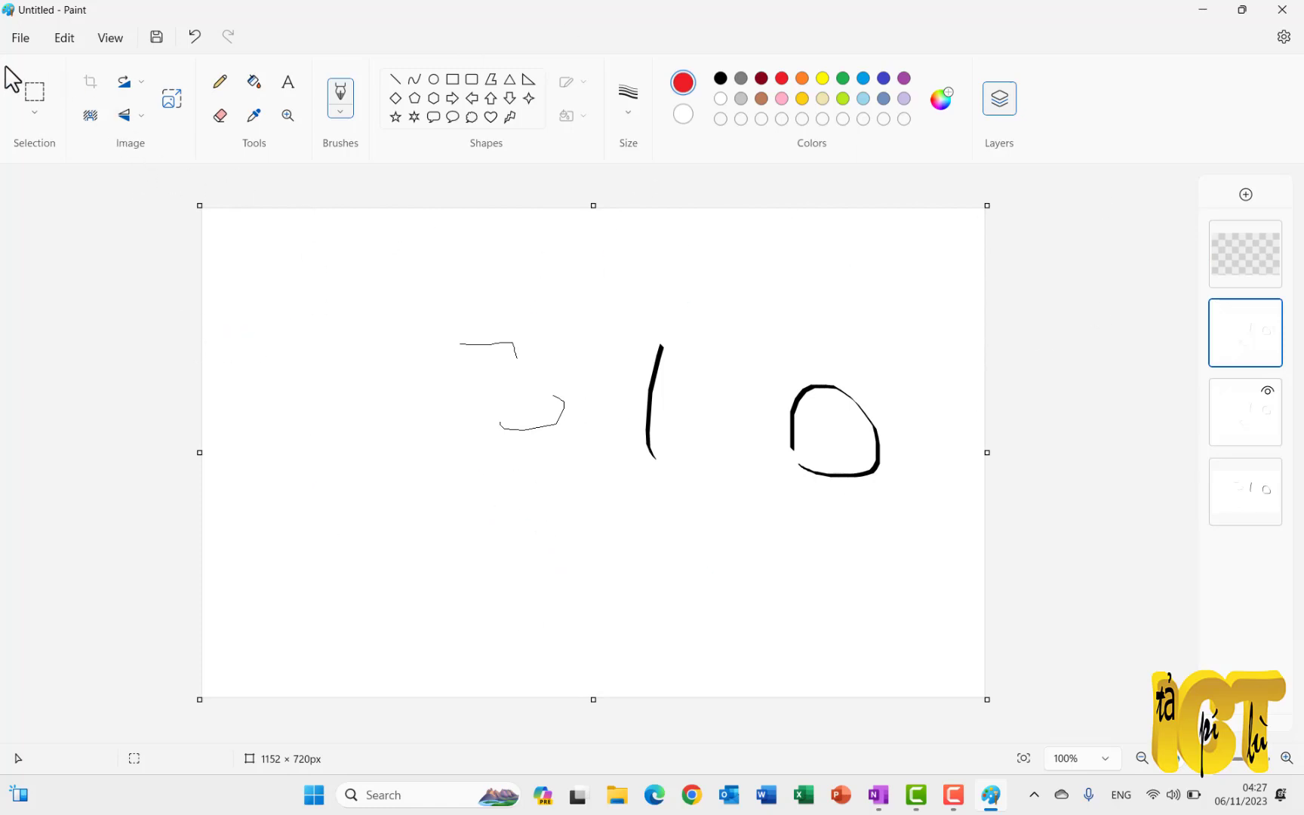
- Open the image anh-chibi-ghep-mat-do-khung-long-600x600 without saving the current drawing, and view the options of its layer
click(21, 38)
click(59, 97)
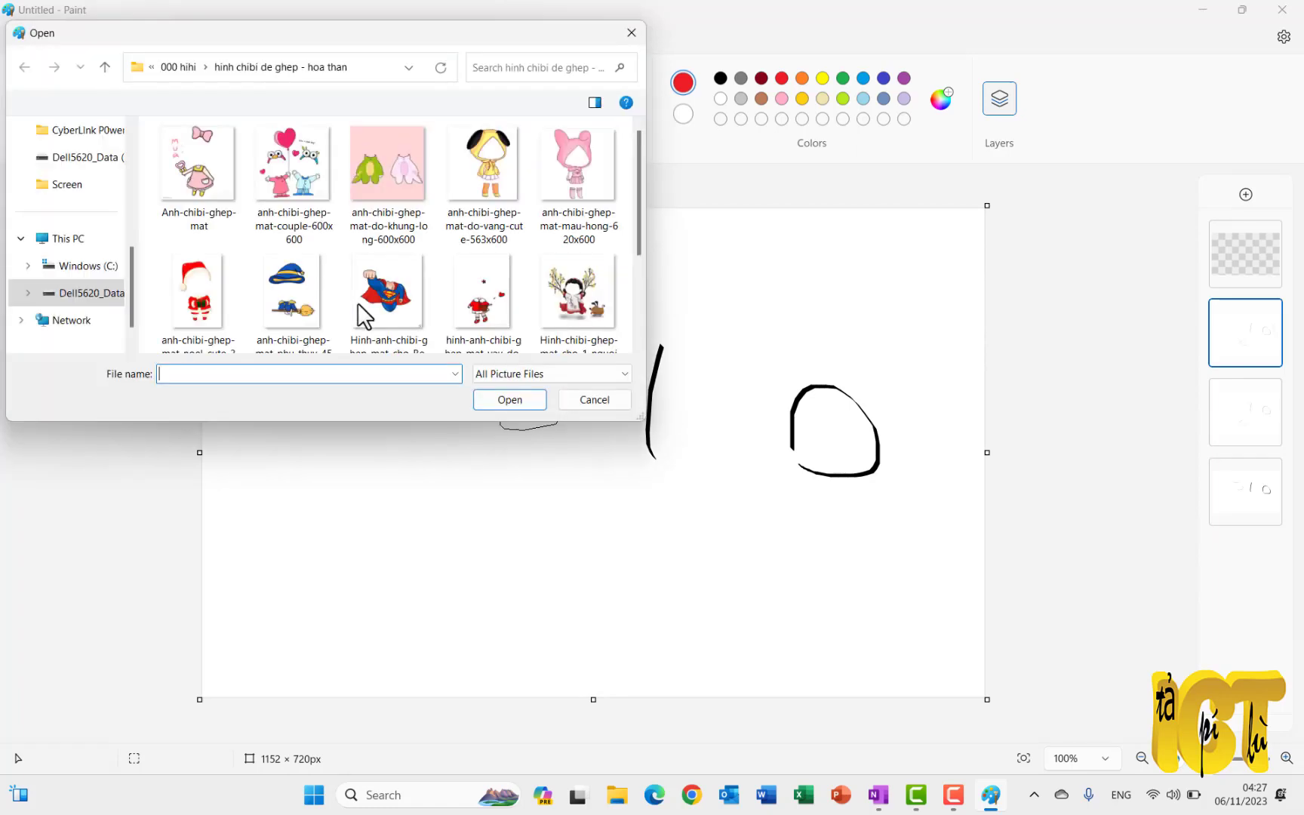
double_click(399, 183)
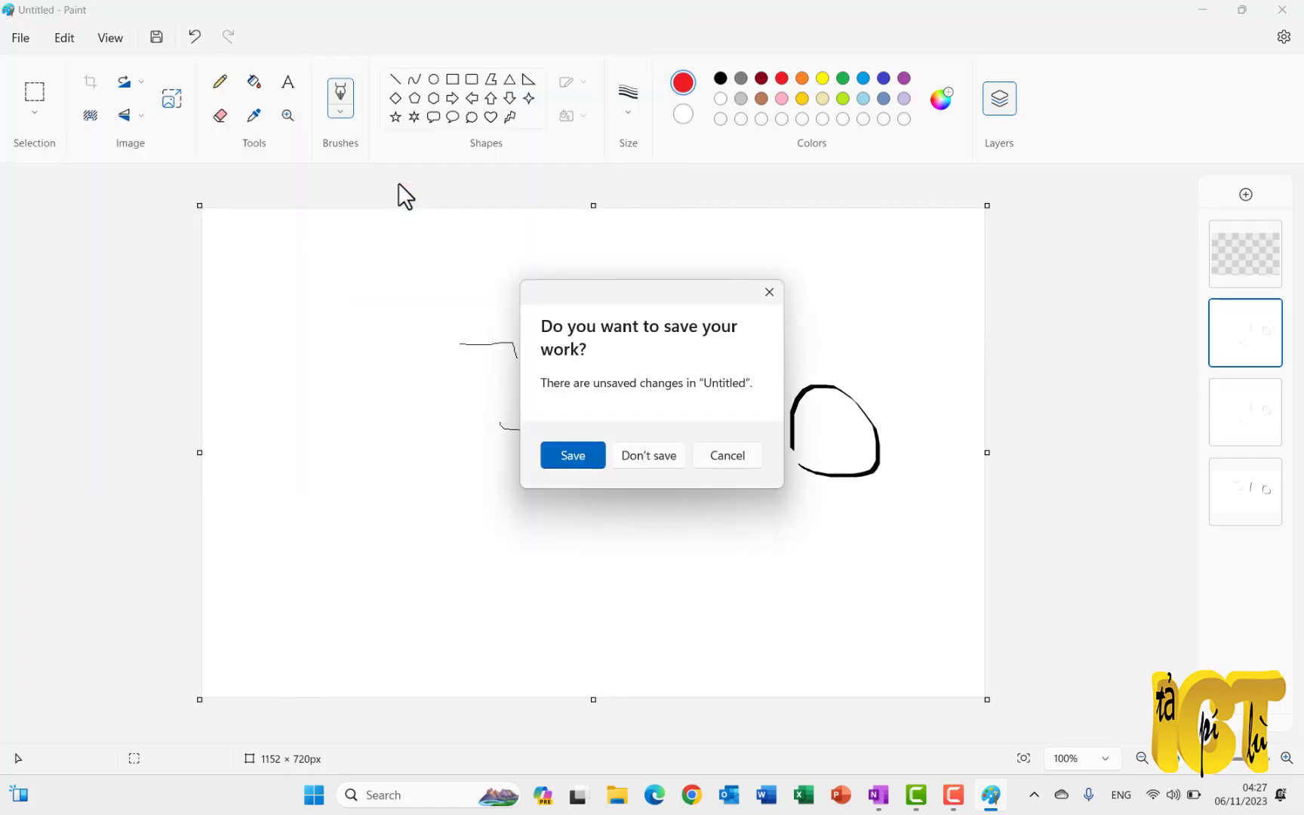
key(n)
right_click(1249, 264)
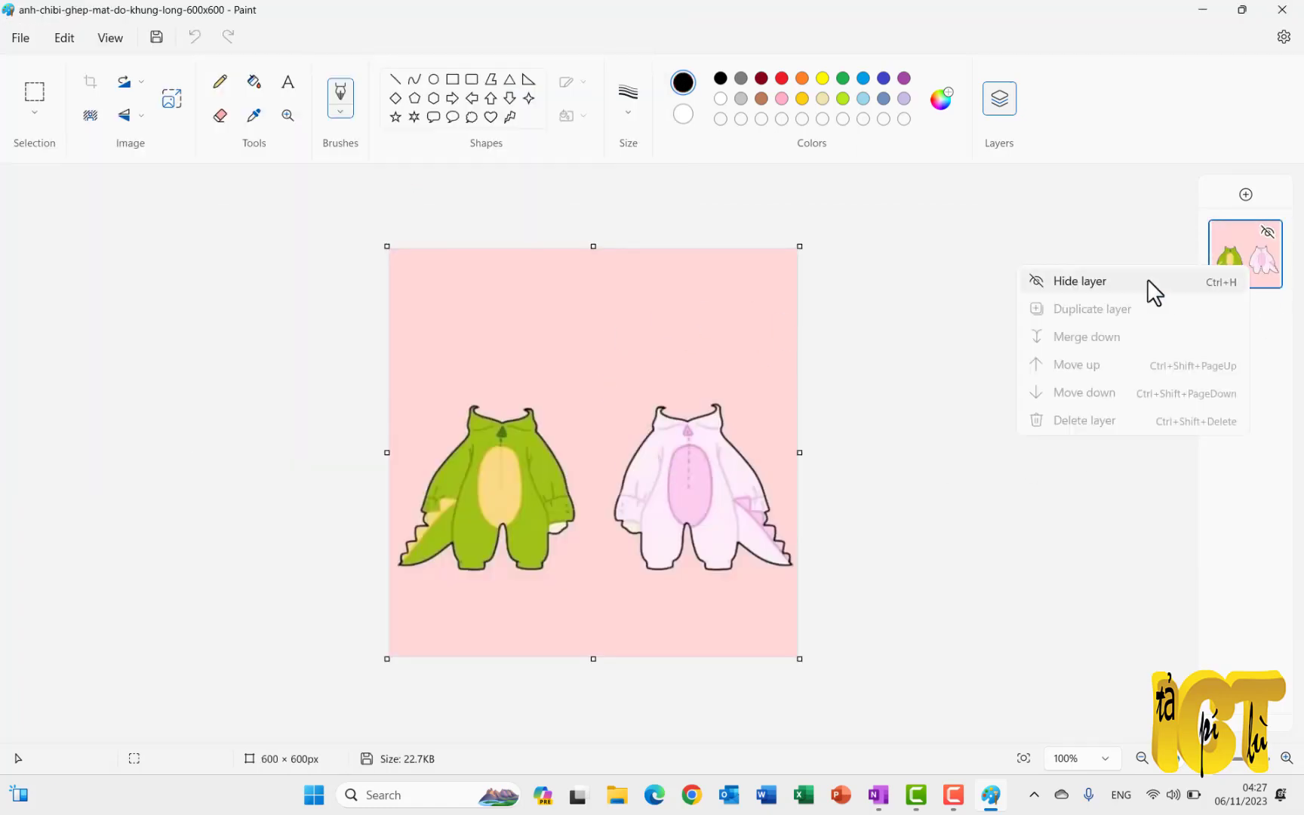
click(1271, 271)
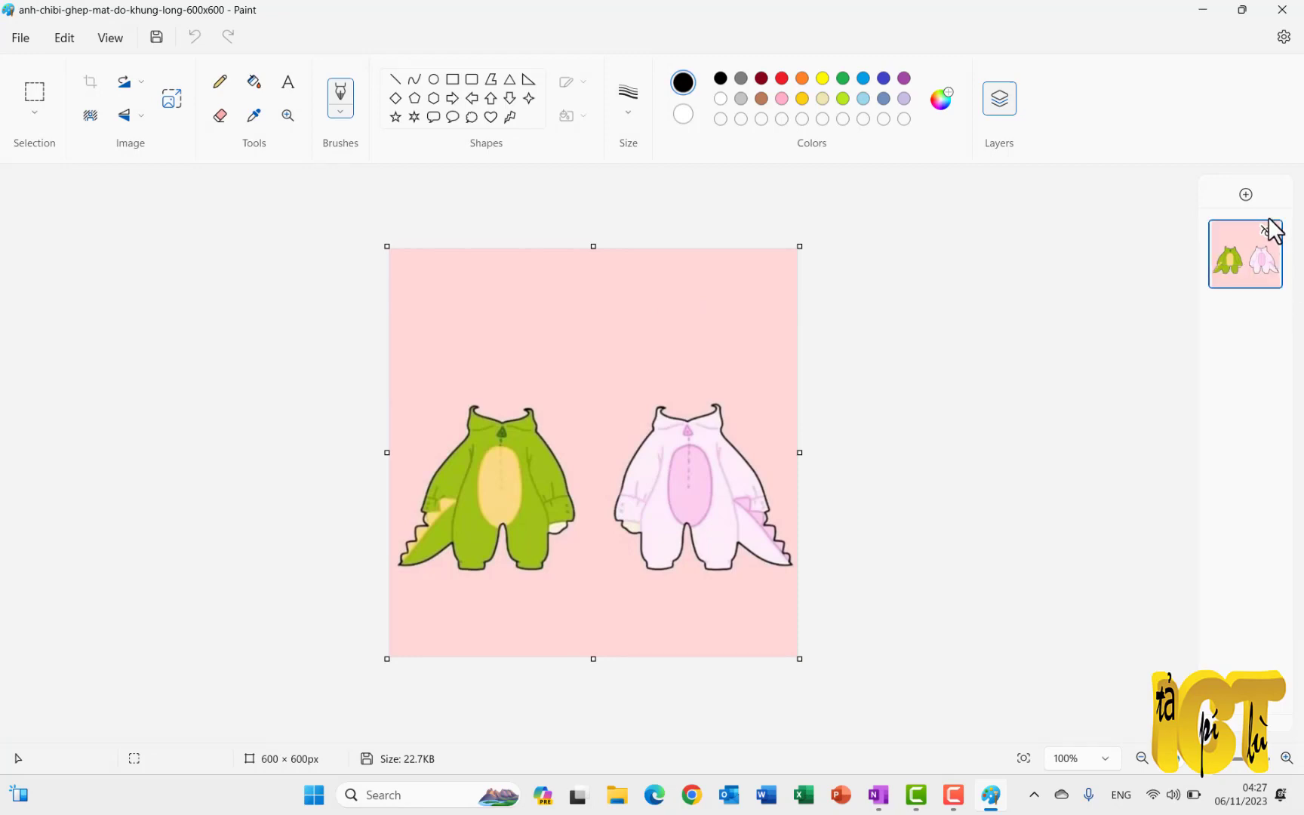
- Add a new empty layer and duplicate the layer holding the two dinosaur costumes
click(1247, 193)
right_click(1251, 340)
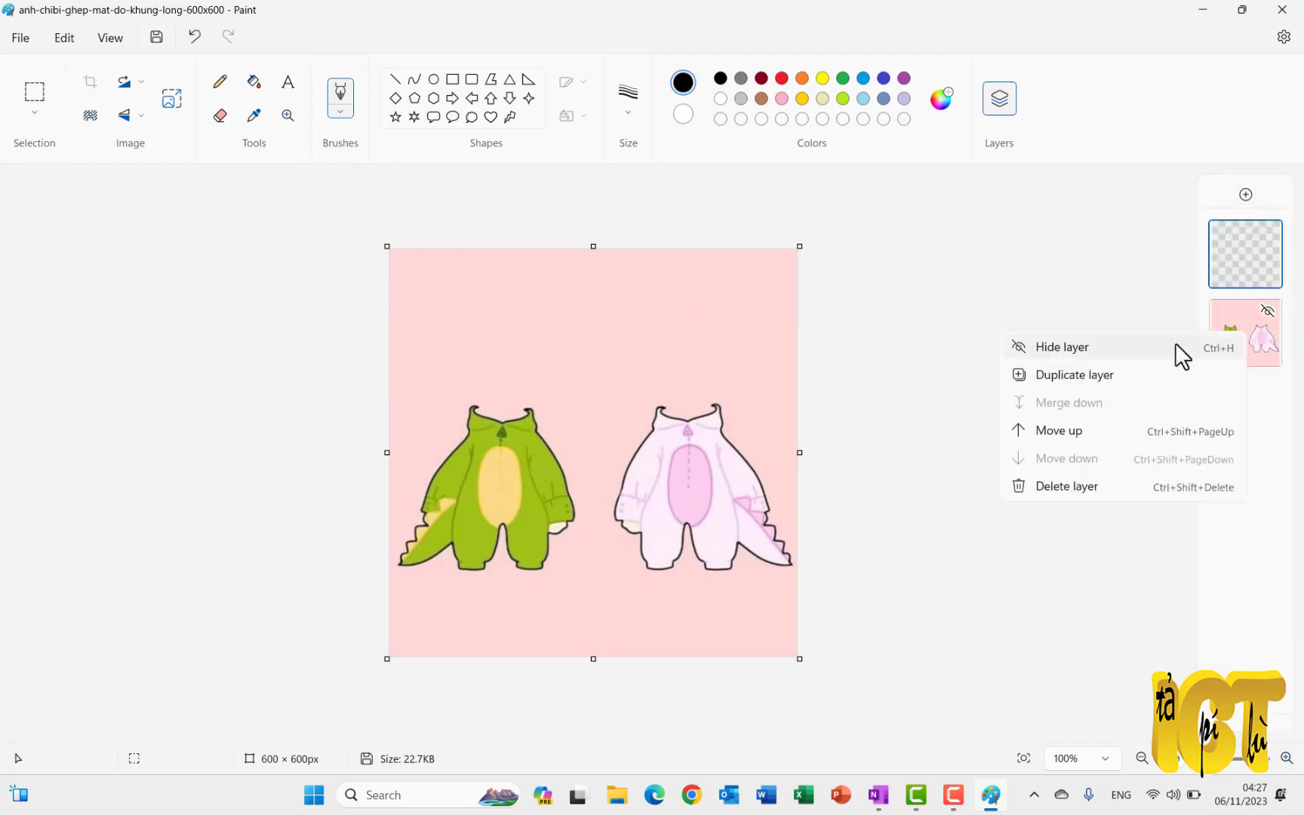
click(1097, 375)
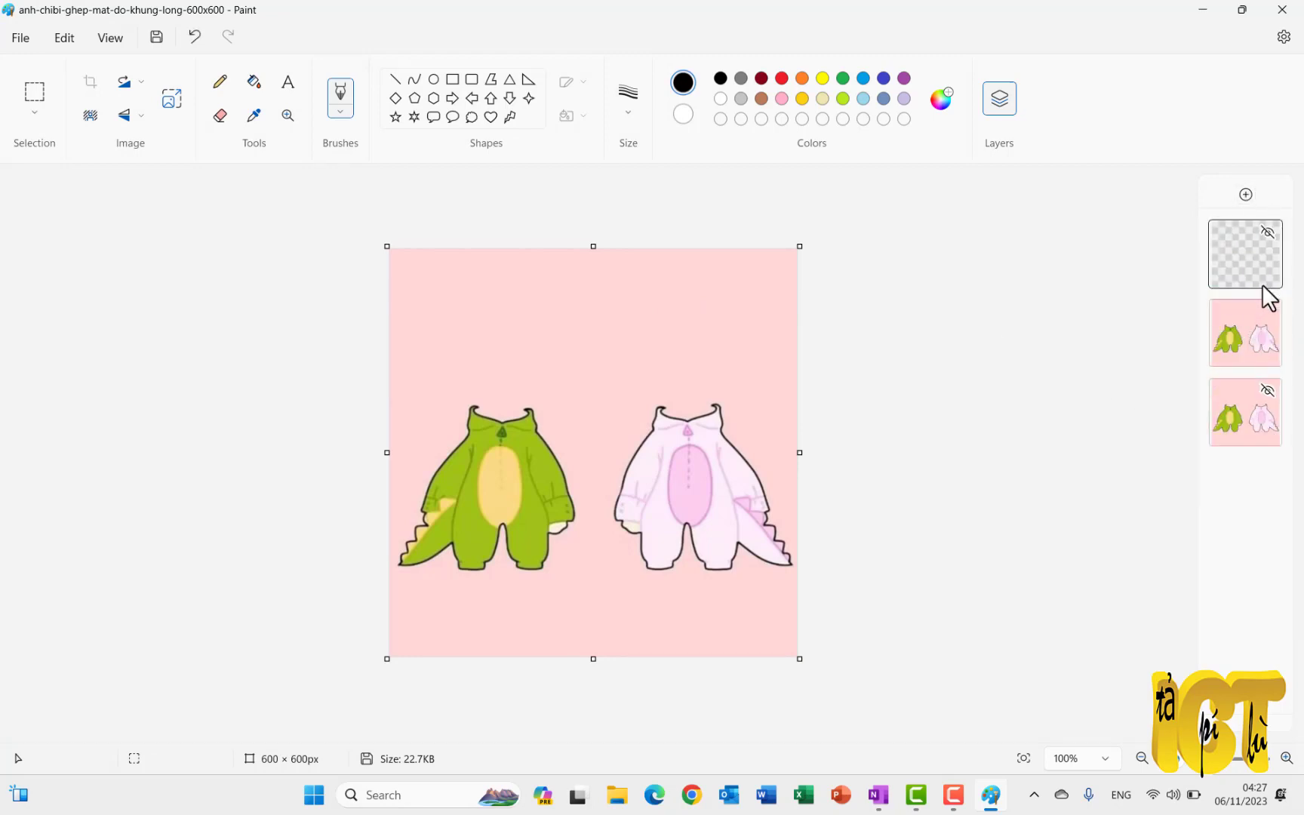
- Hide the lowest costume layer, keep its copy visible, and remove the pink background from the image
click(1268, 312)
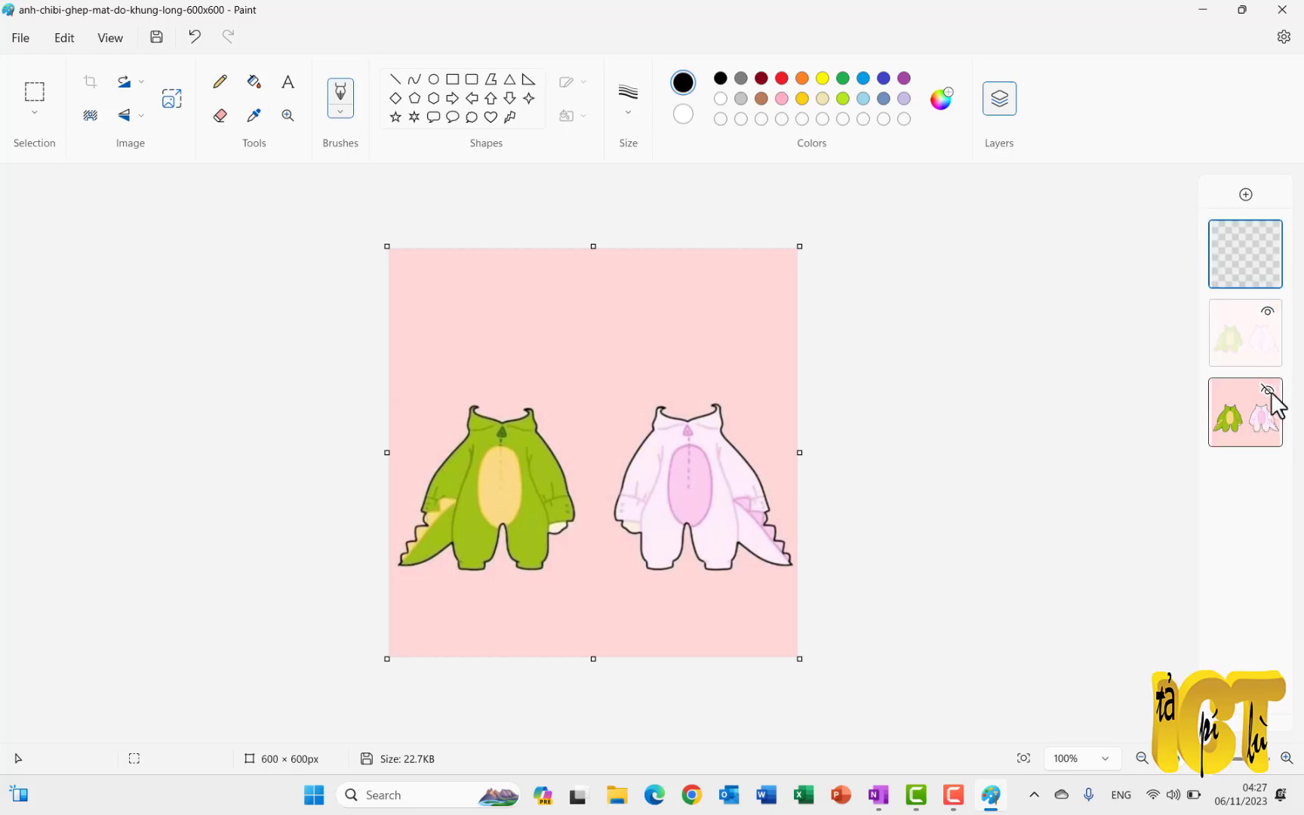
drag(1276, 326, 1272, 408)
click(669, 359)
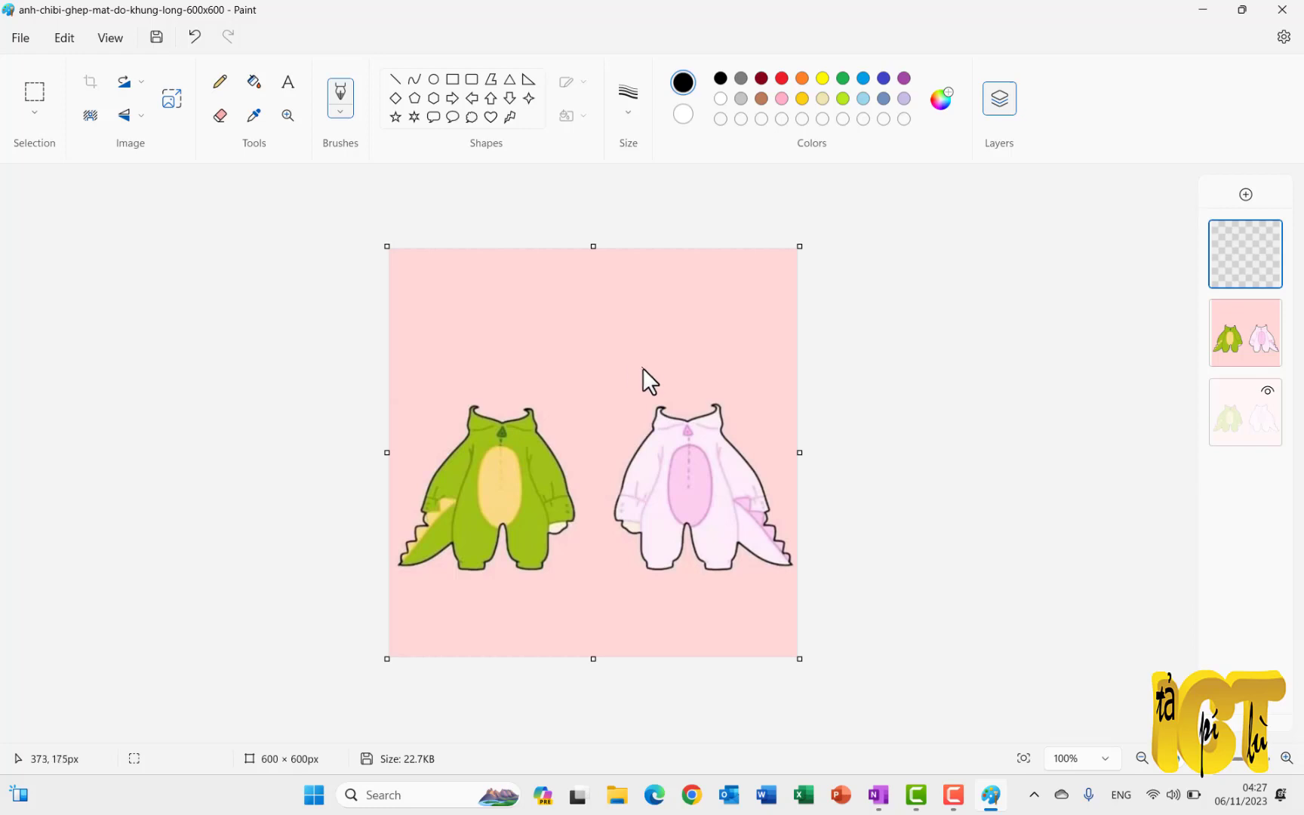
click(91, 116)
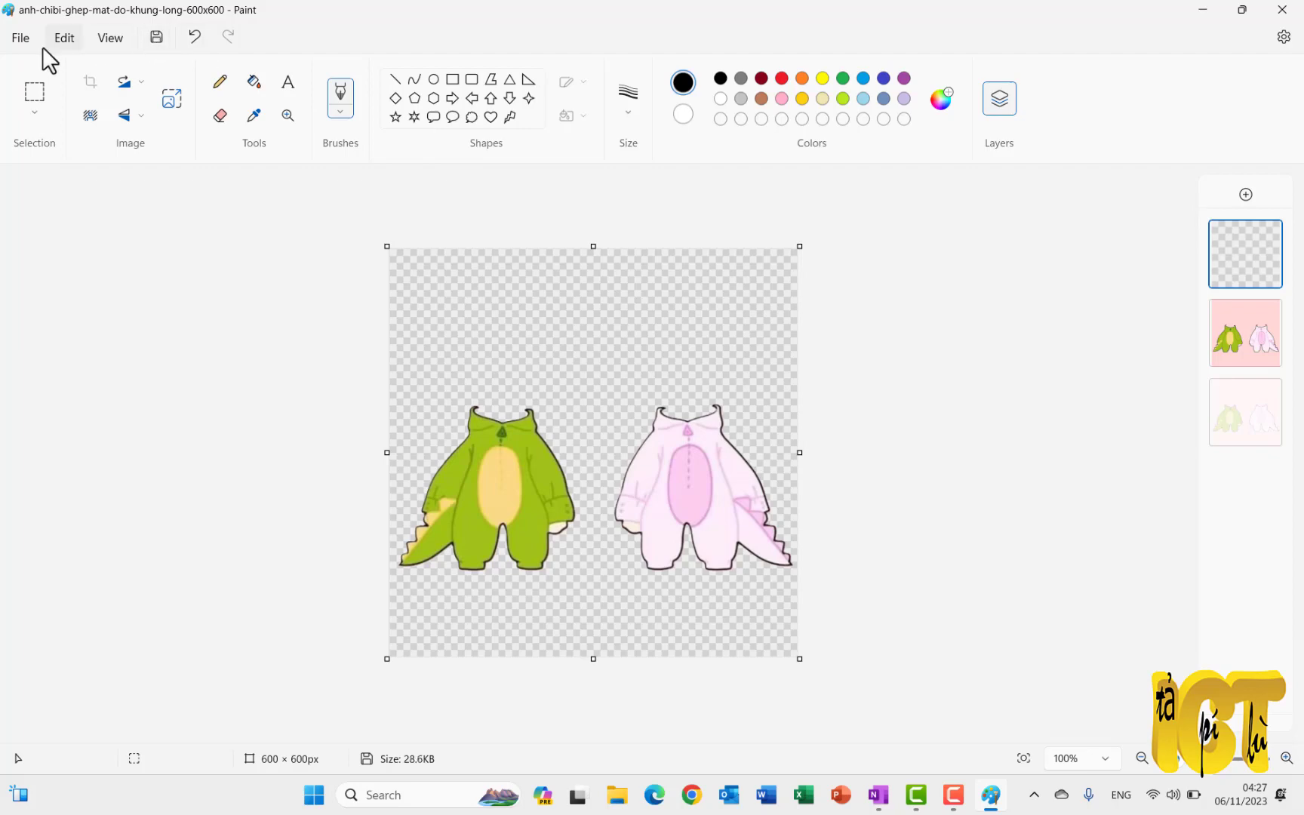
click(12, 43)
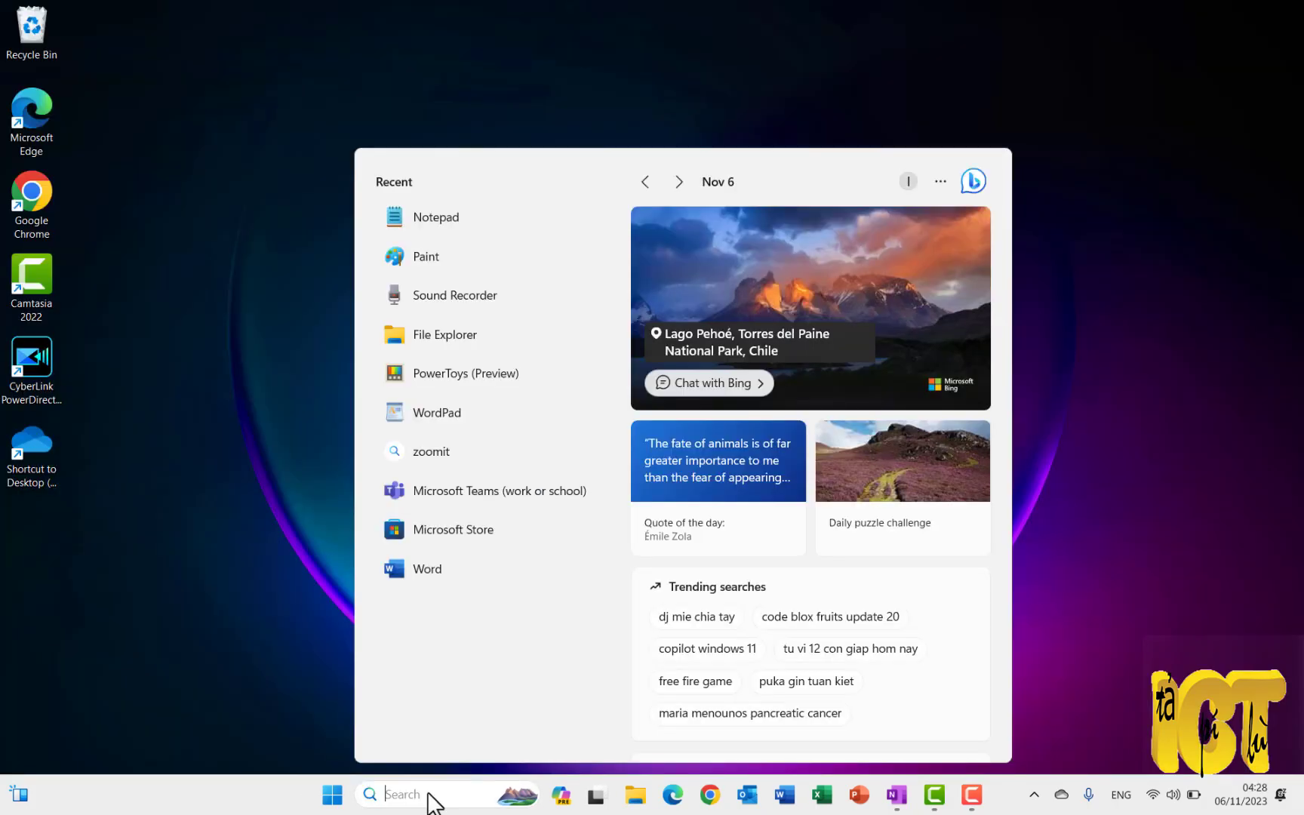
- Search Windows for "word" and open WordPad
text(word)
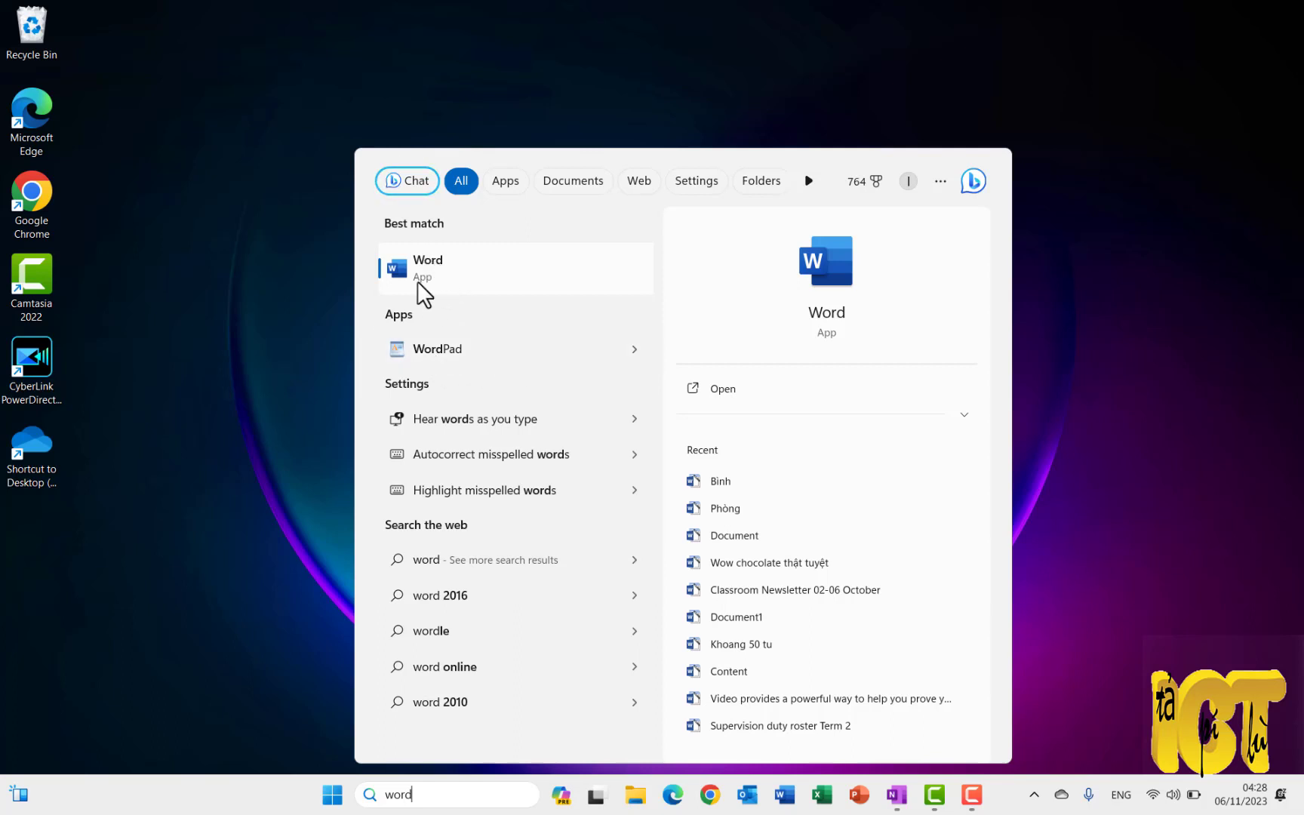
click(429, 348)
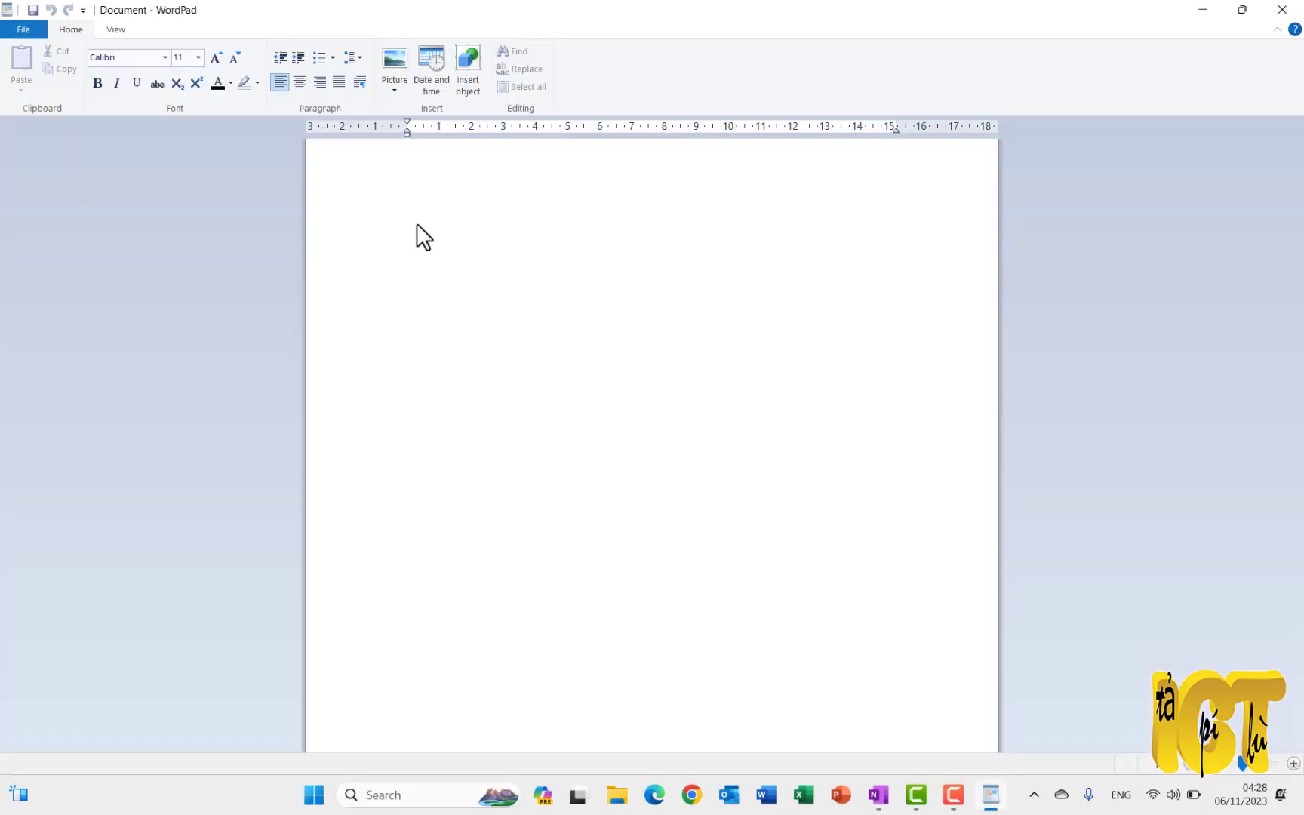
- Write the line "cộng hòa xã hội chủ nghĩa" in the blank document with correct Vietnamese accents
text(cojng)
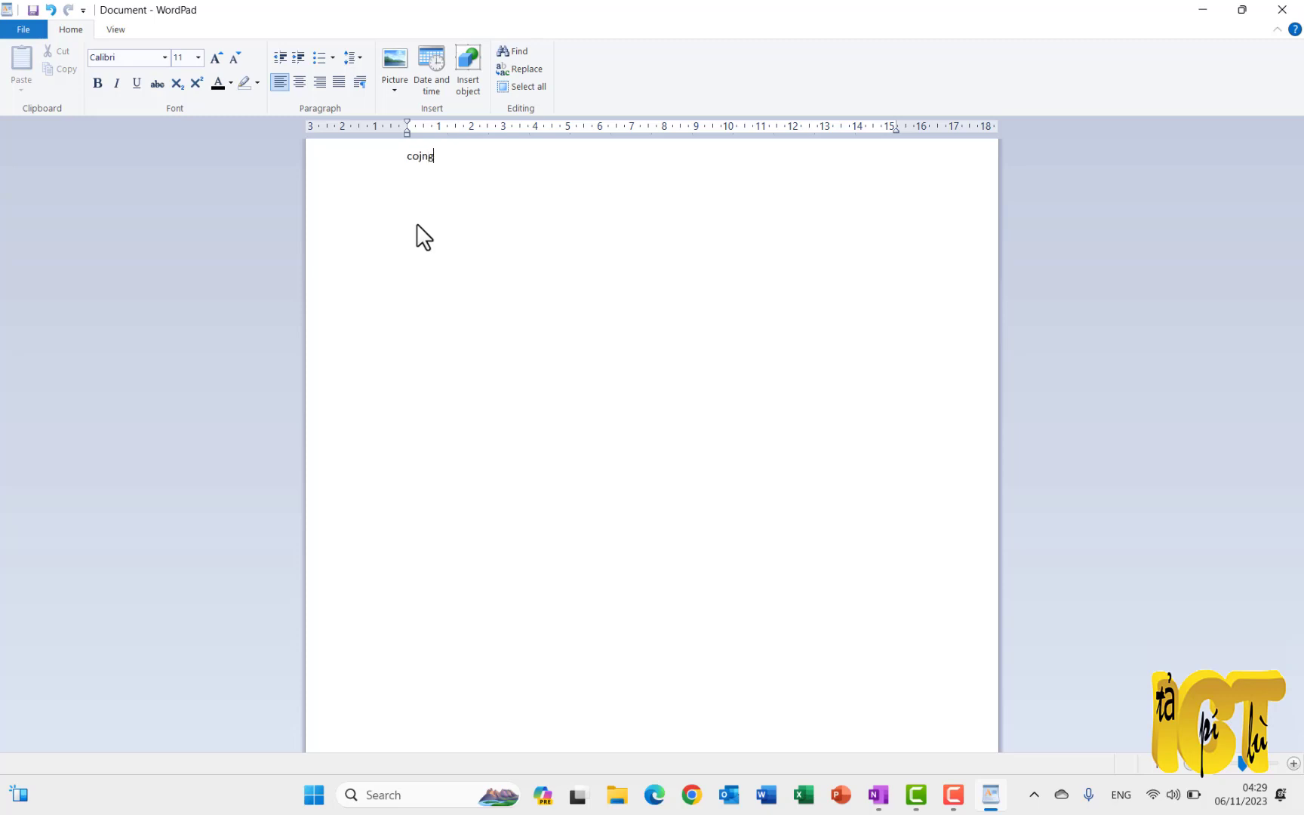
key(BackSpace)
key(BackSpace)
key(BackSpace)
key(BackSpace)
text(ọng)
key(BackSpace)
key(BackSpace)
key(BackSpace)
text(ộng hòa xã hội chủ nghiw)
key(BackSpace)
text(ĩa)
- Insert the picture img100 from the Screen folder below the text and shrink it to about a third of its width
click(394, 89)
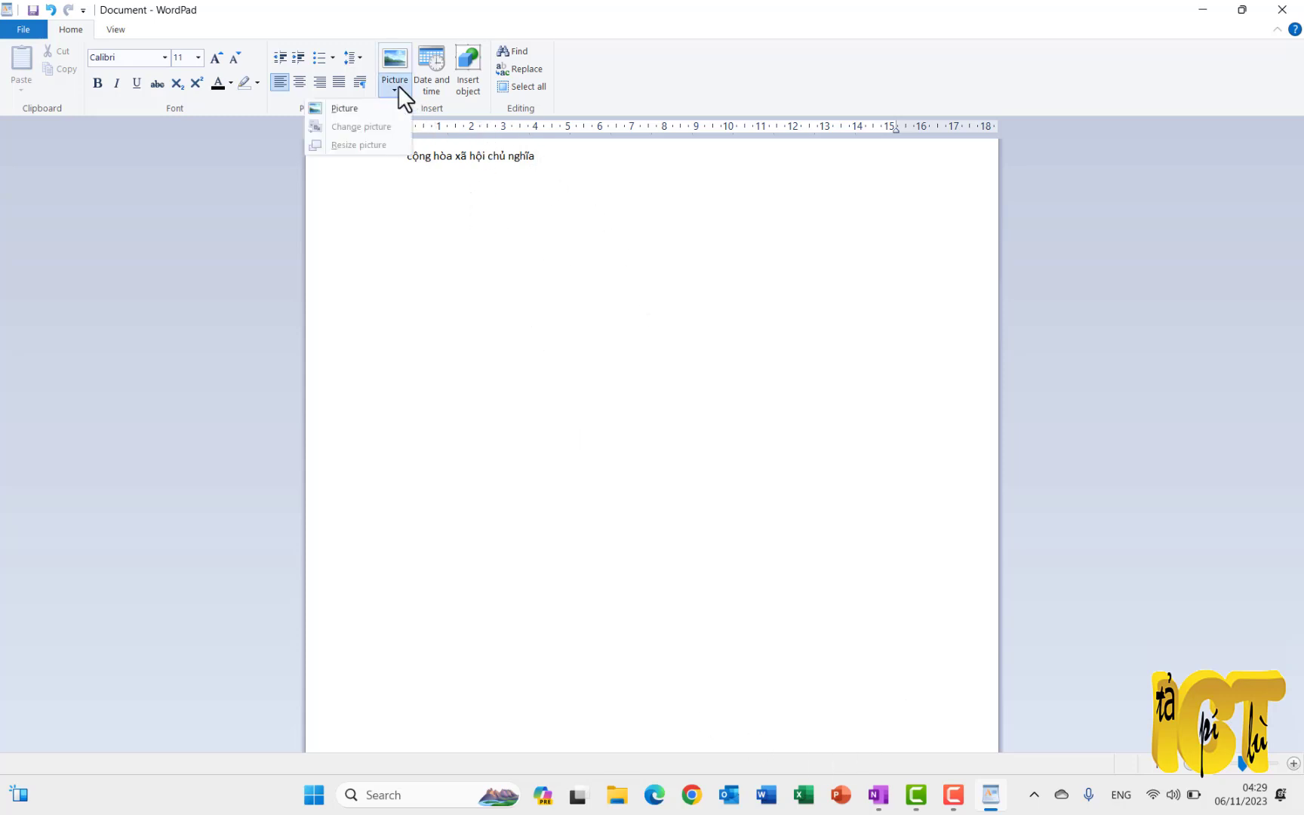
click(345, 108)
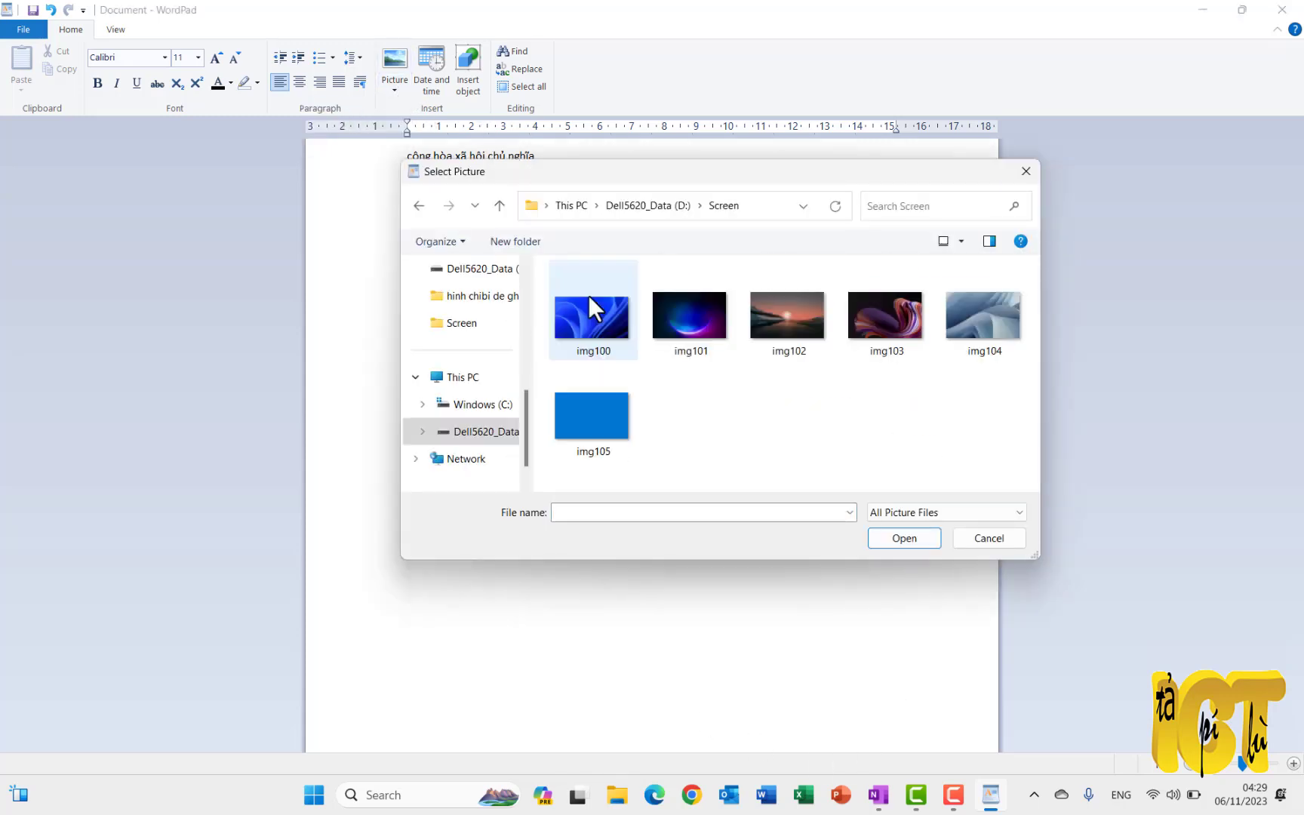
double_click(612, 337)
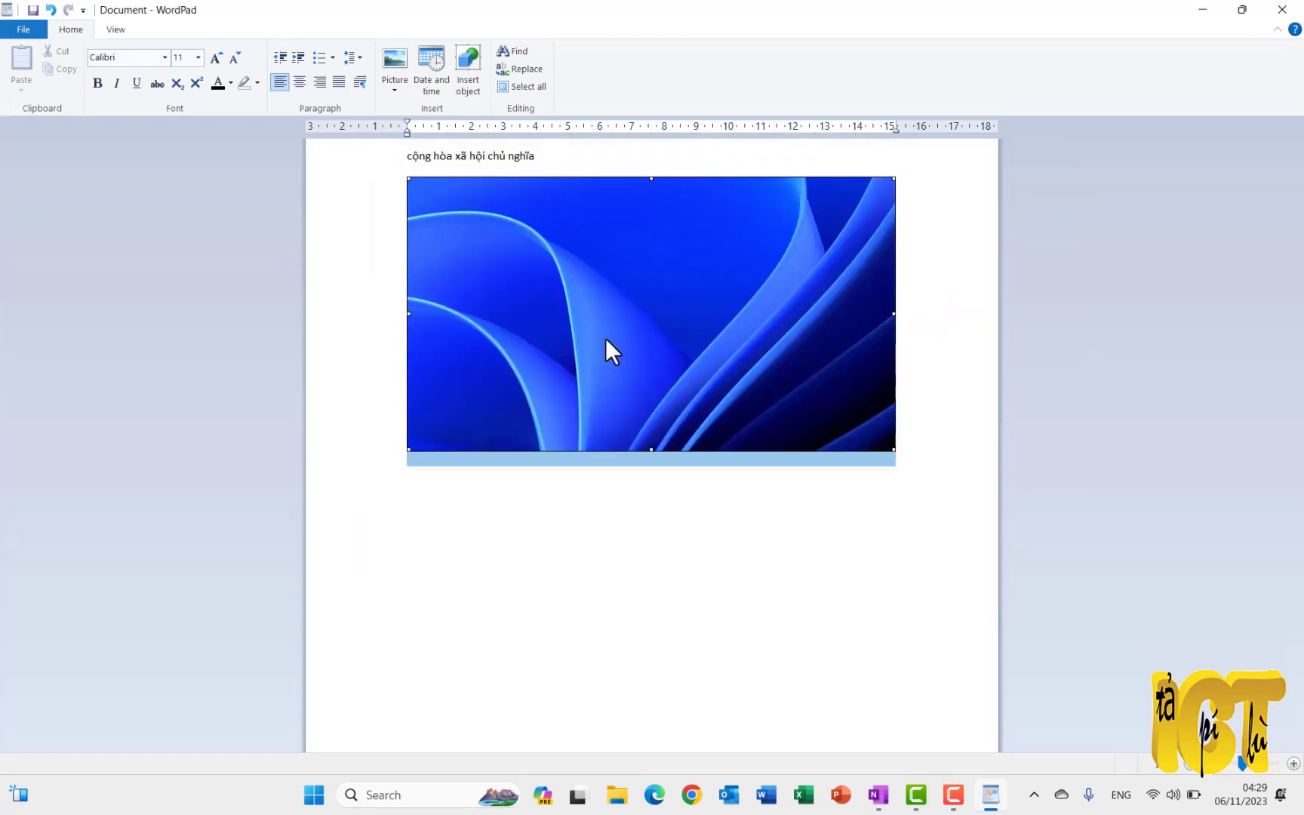
drag(892, 181, 572, 346)
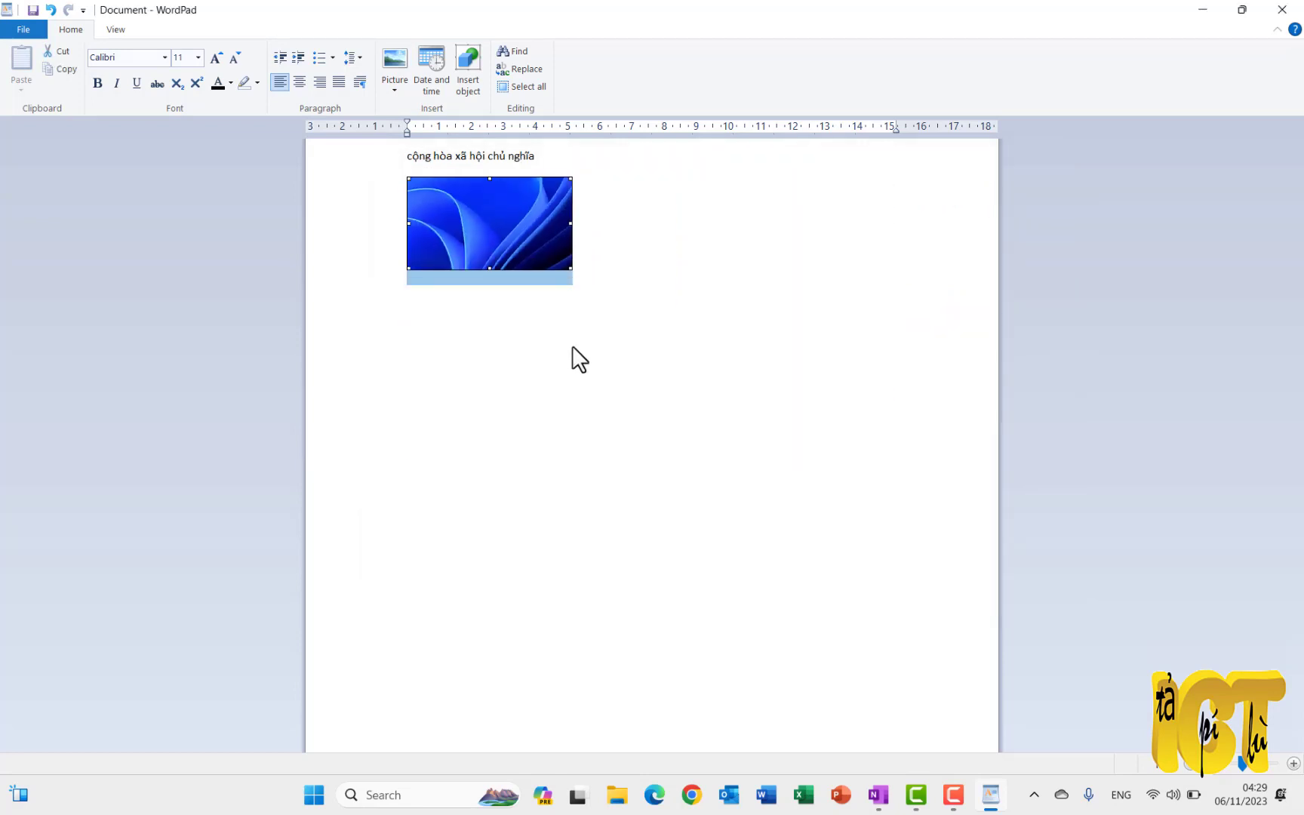
- Format the line "cộng hòa xã hội chủ nghĩa" as bold, size 28, and red
click(519, 298)
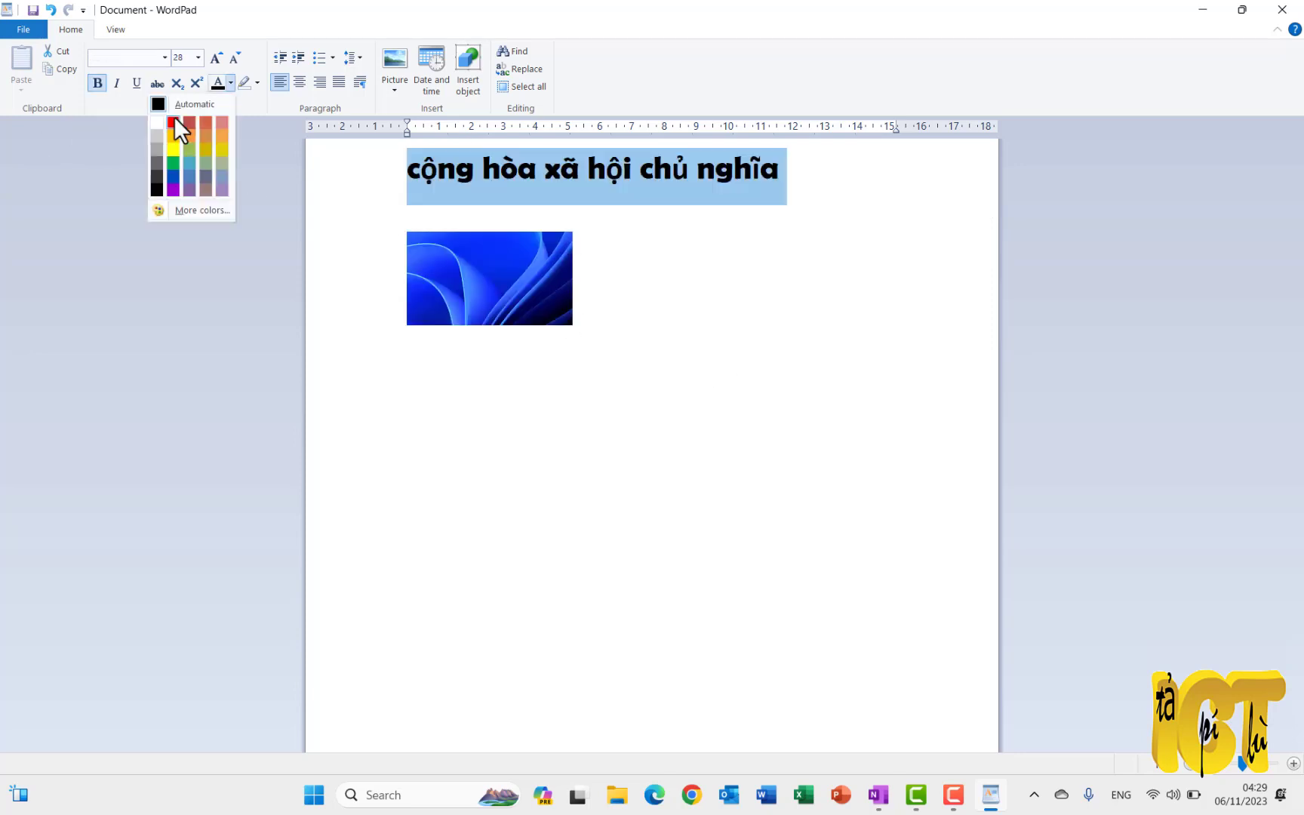
click(173, 116)
click(968, 511)
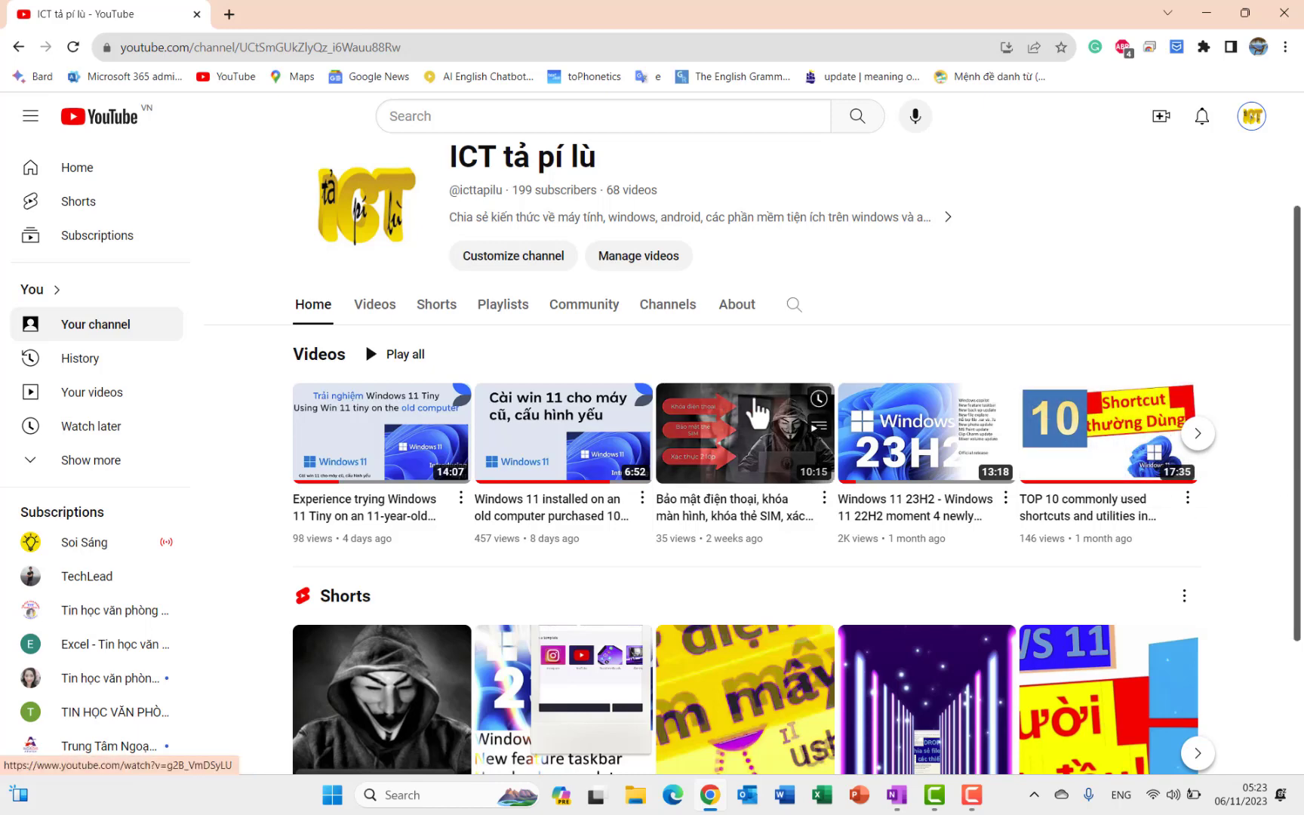
- On the ICT tả pí lù YouTube channel, open the playlist "Windows 11 cho người mới bắt đầu" and pause its first video
click(506, 307)
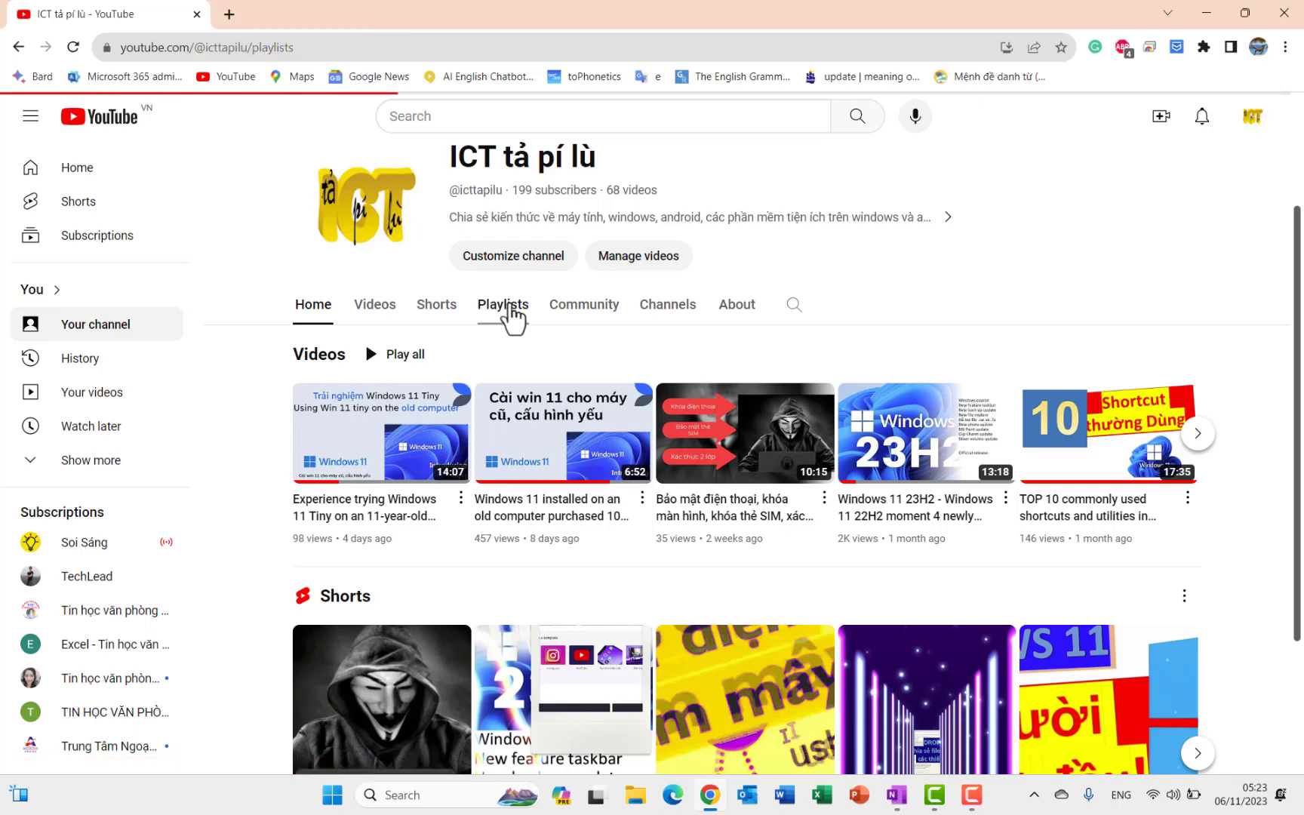
scroll(513, 486, down, 2)
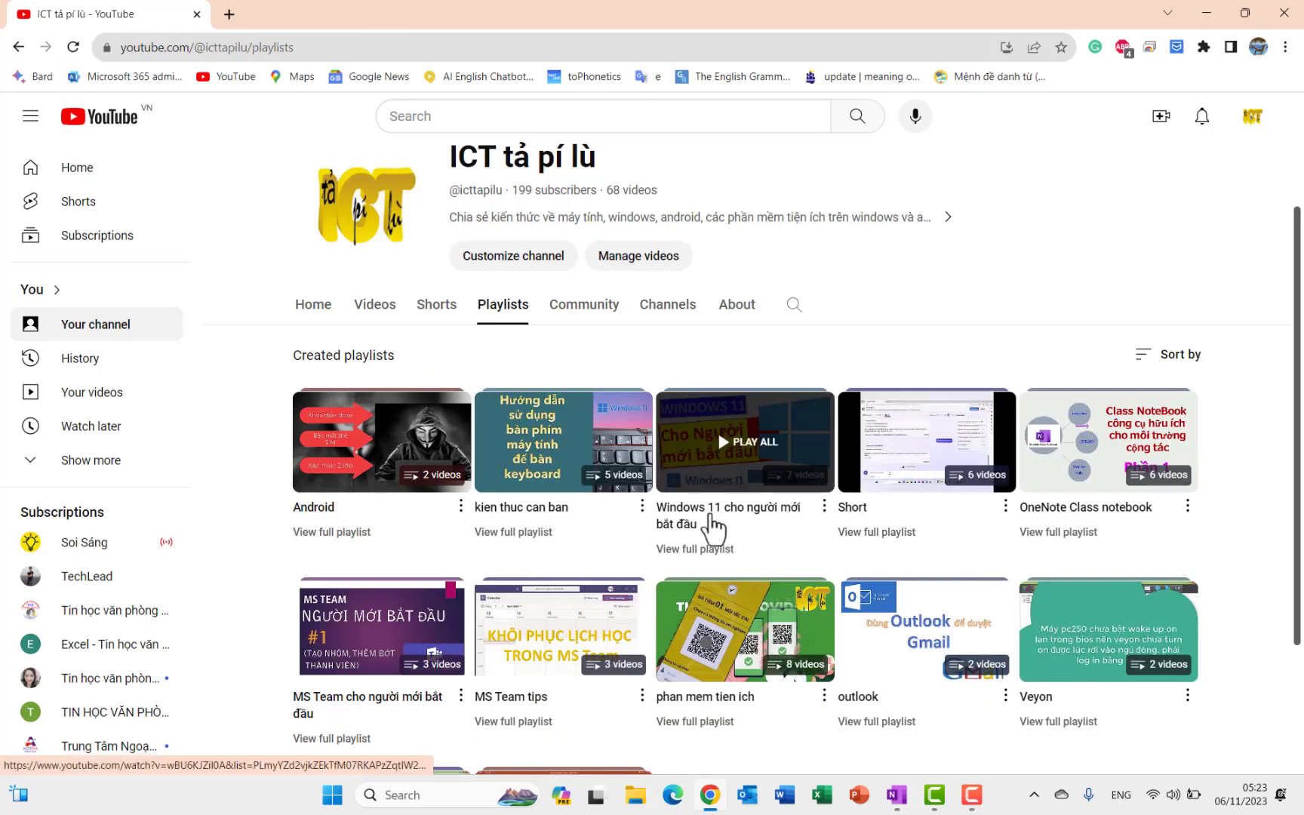
click(733, 520)
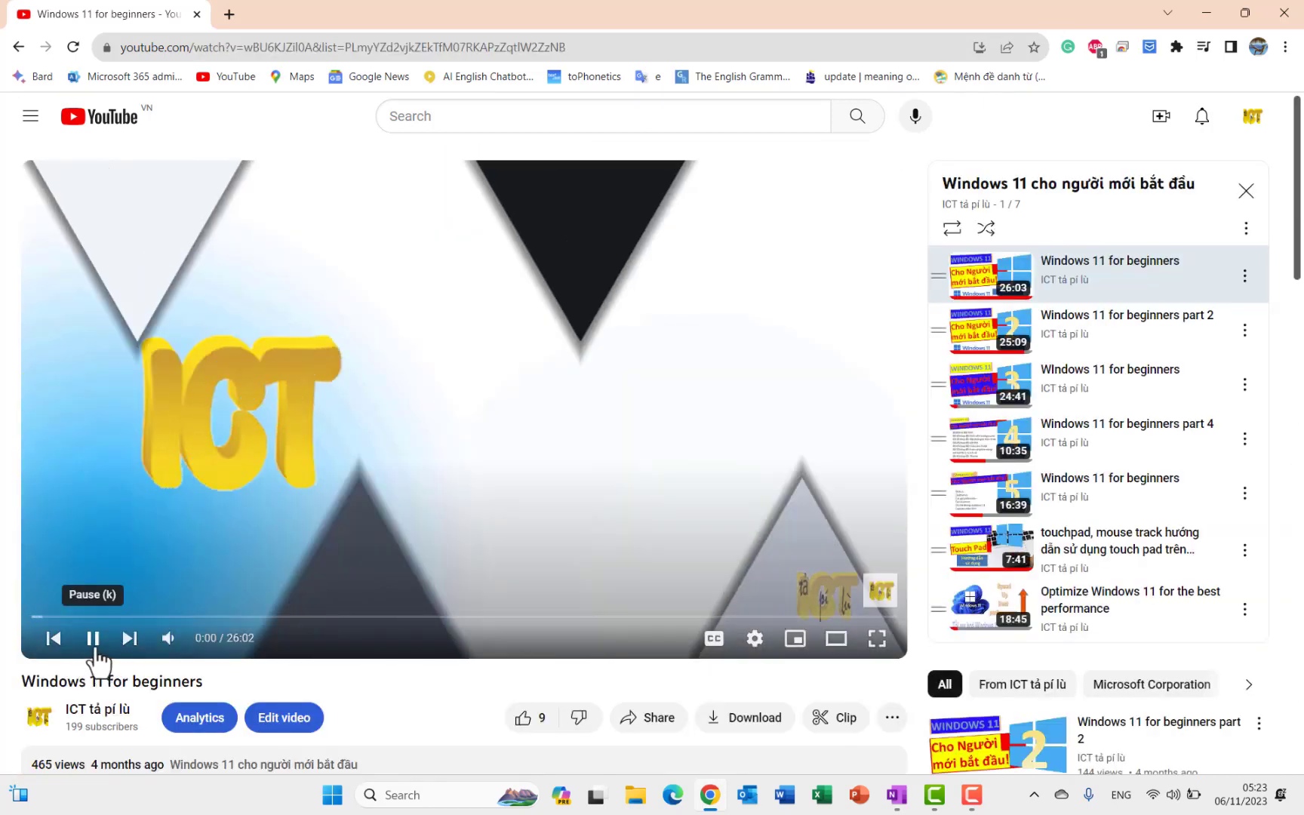
click(93, 638)
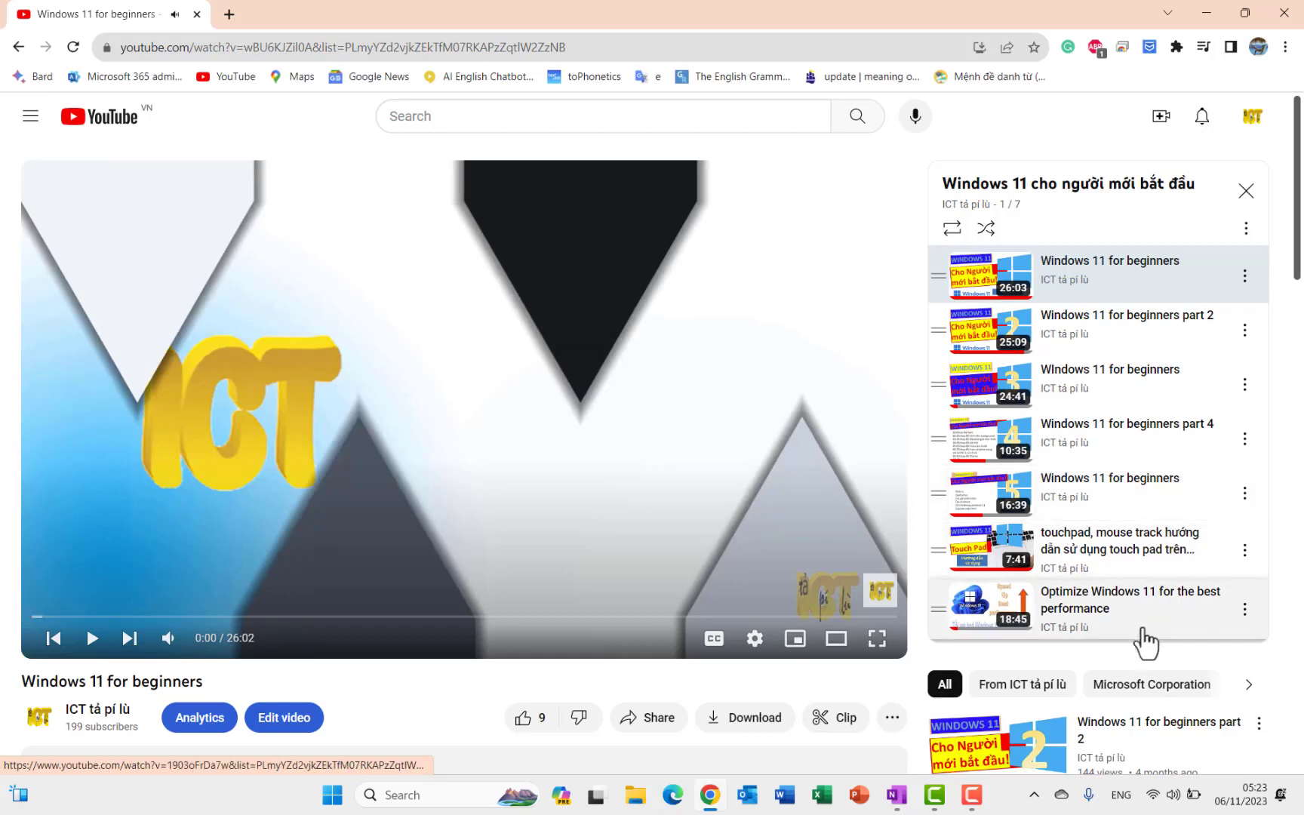